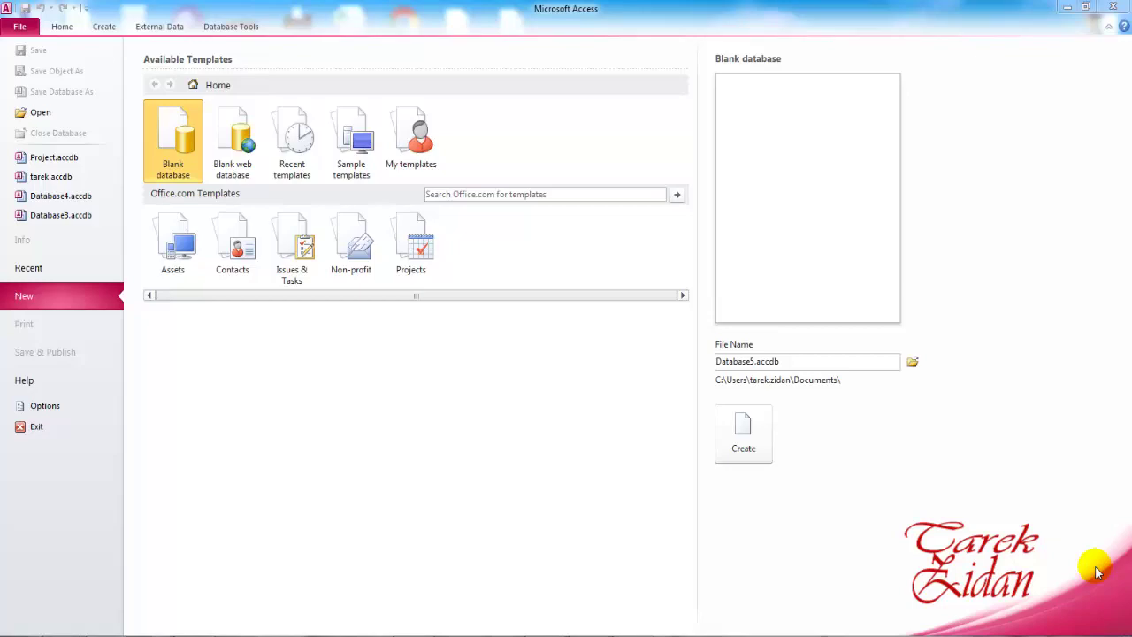
- Browse the Start menu's Microsoft Office program folder, then return to Access
left_click(18, 630)
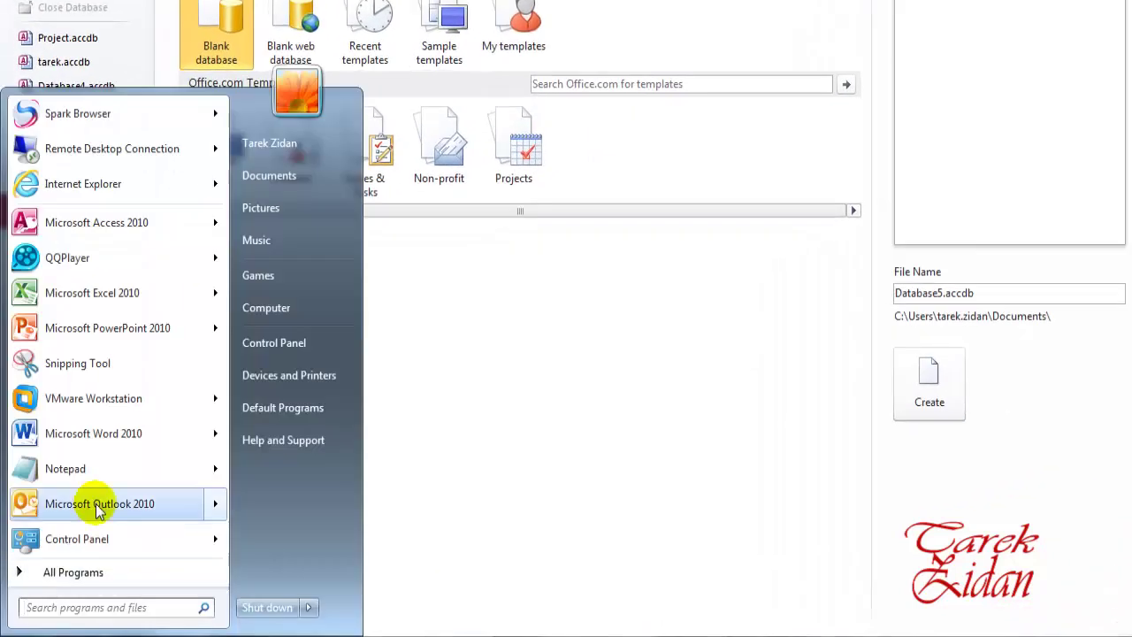
left_click(104, 573)
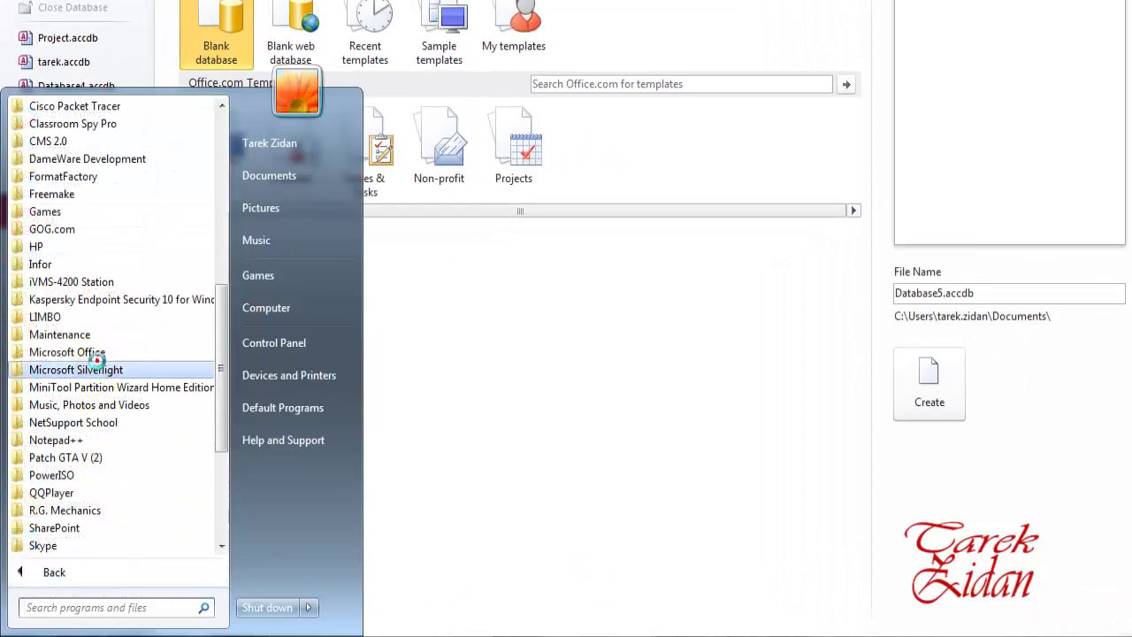
left_click(79, 352)
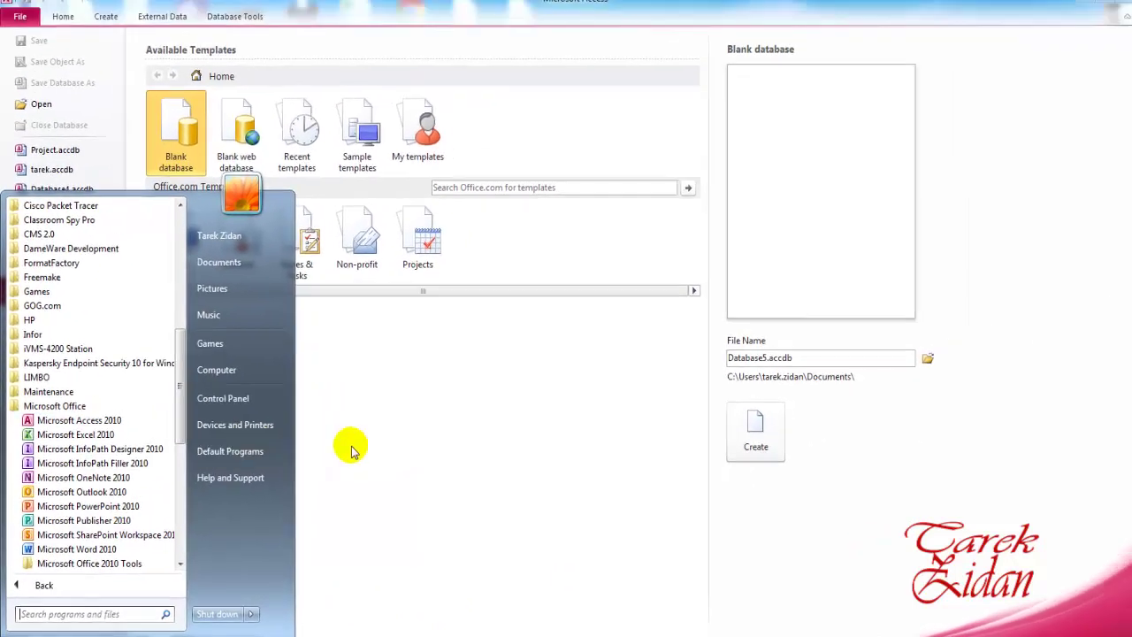
left_click(351, 451)
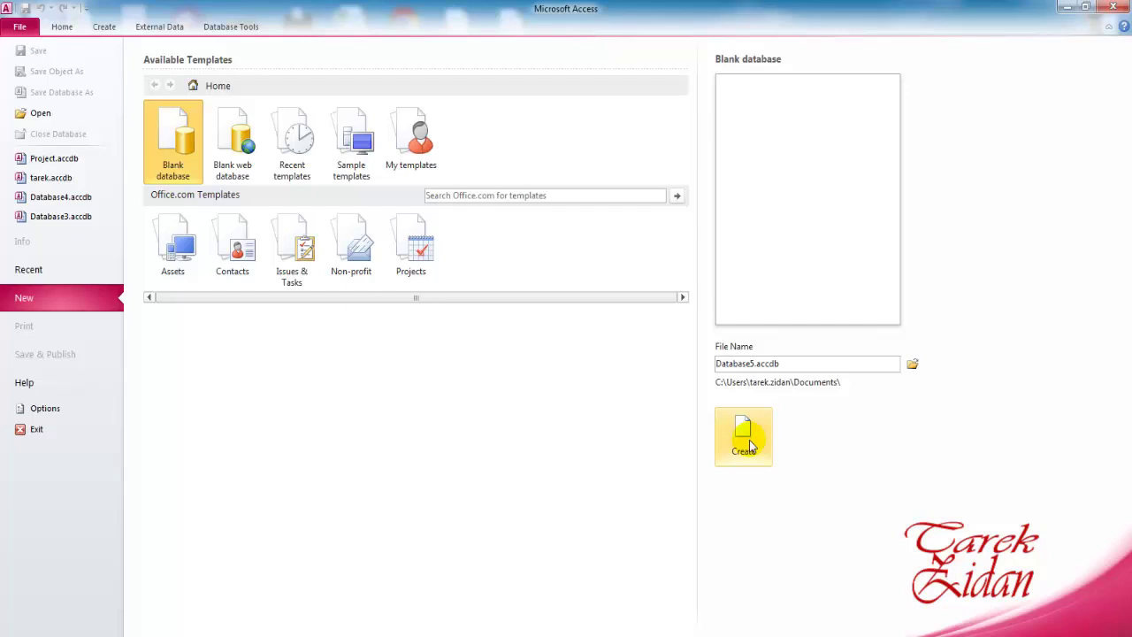
- Open Project.accdb, close the Table1 form, and review Table1's records in the datasheet
left_click(63, 161)
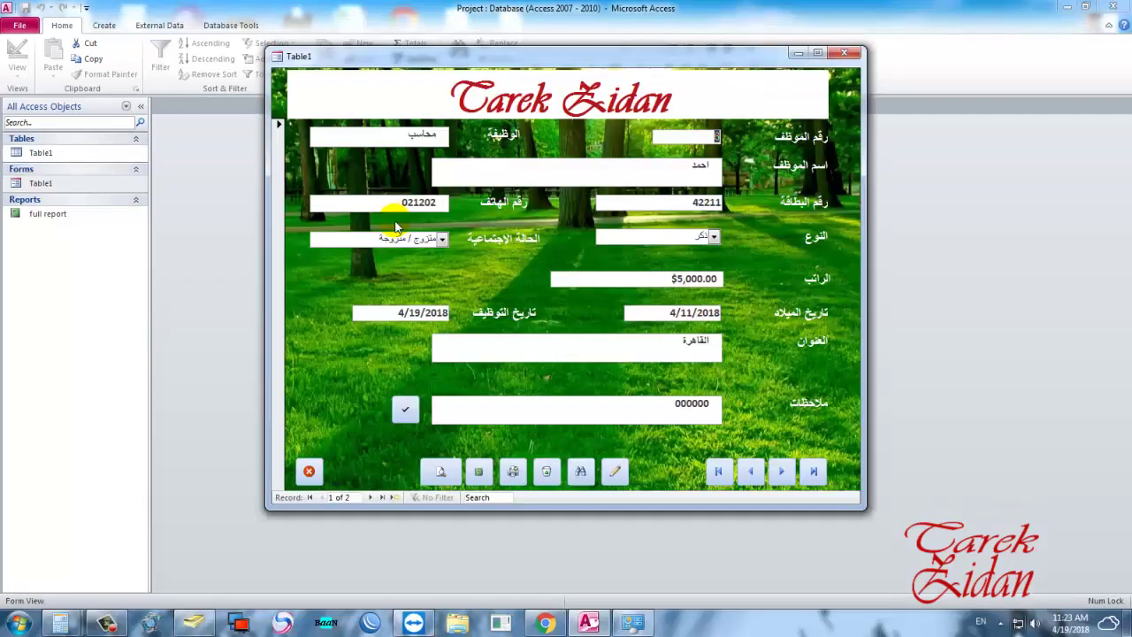
left_click(847, 55)
double_click(44, 155)
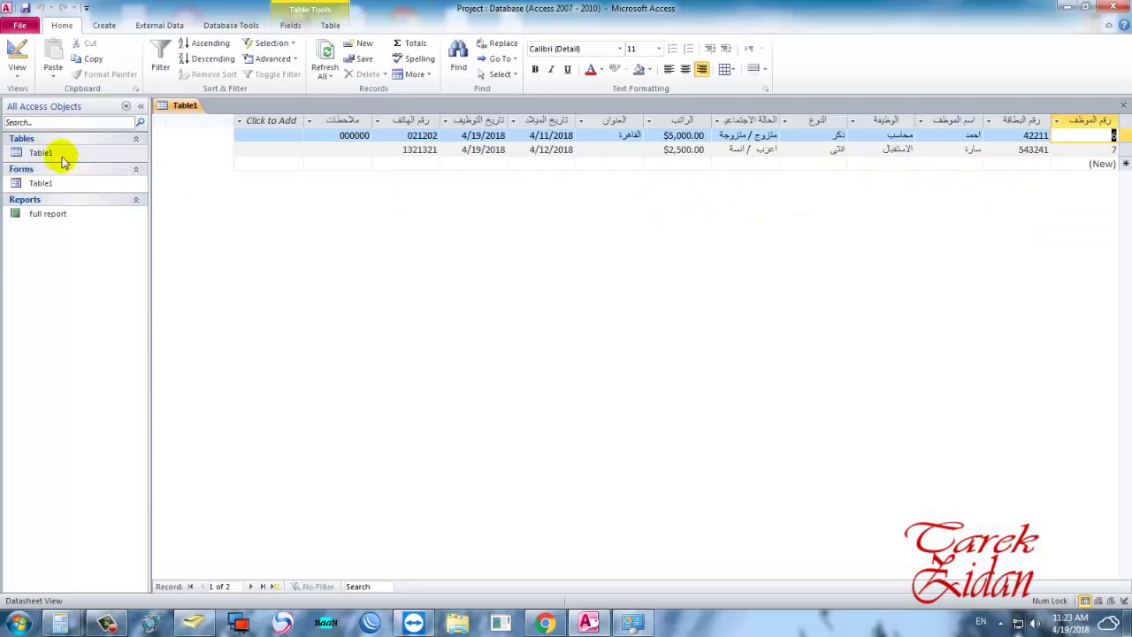
left_click(1124, 106)
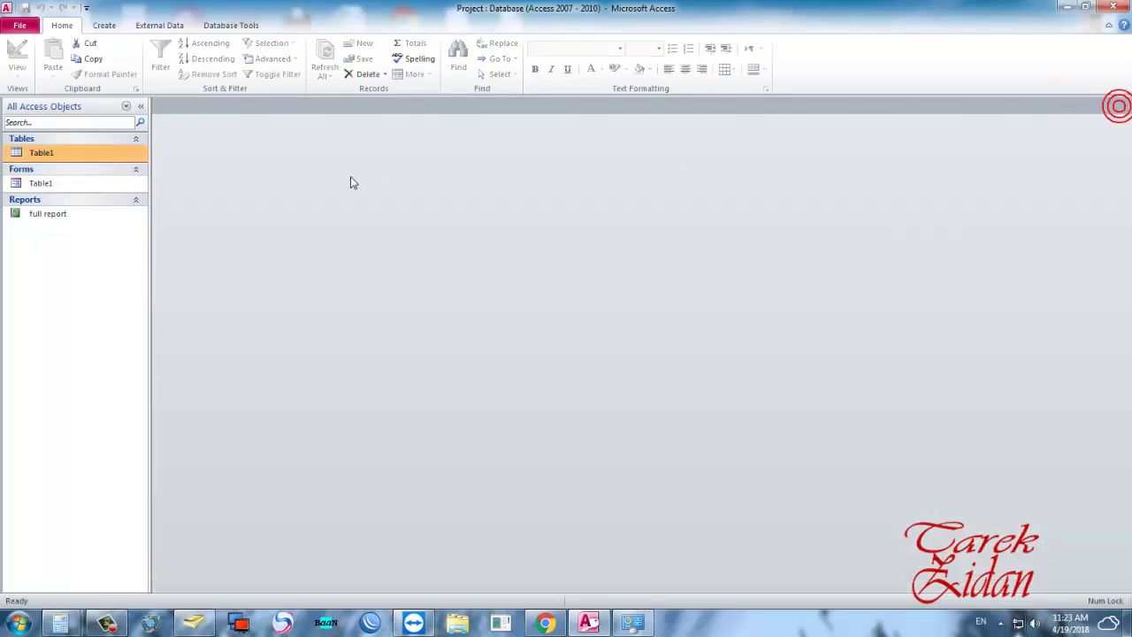
- Open the Table1 employee form, allow editing, and place the cursor in a new record's ID field
double_click(51, 183)
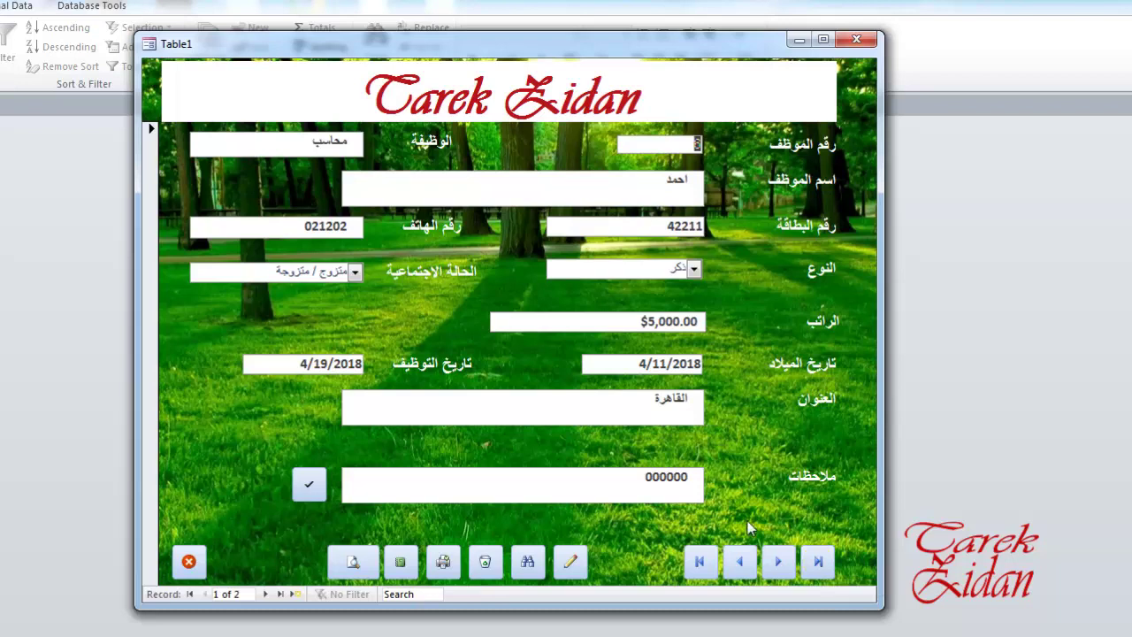
left_click(574, 567)
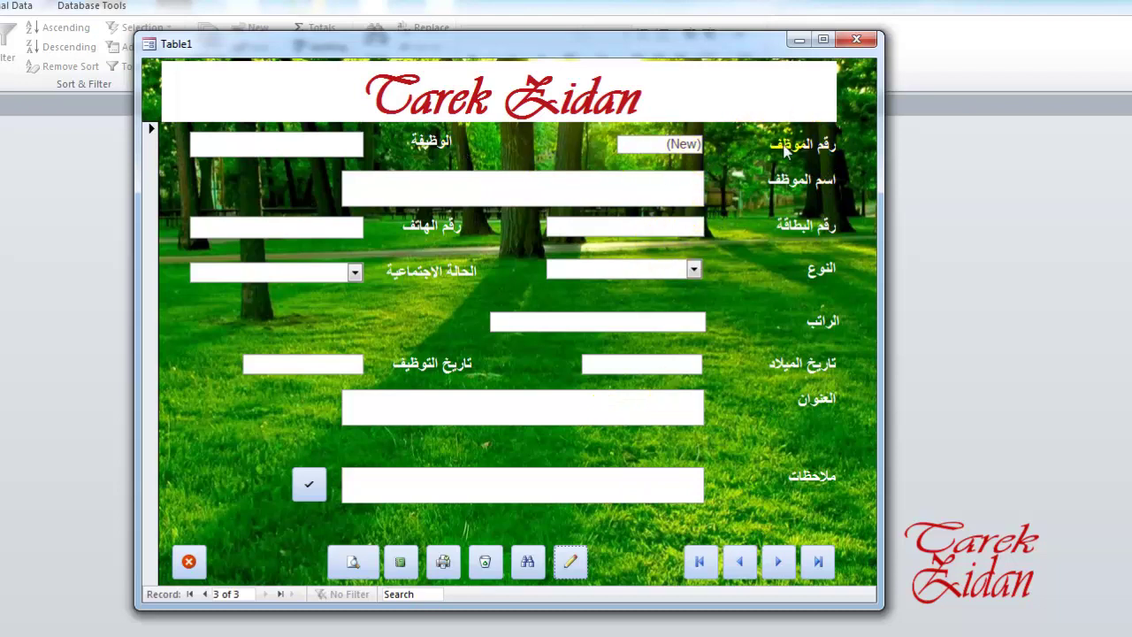
left_click(663, 145)
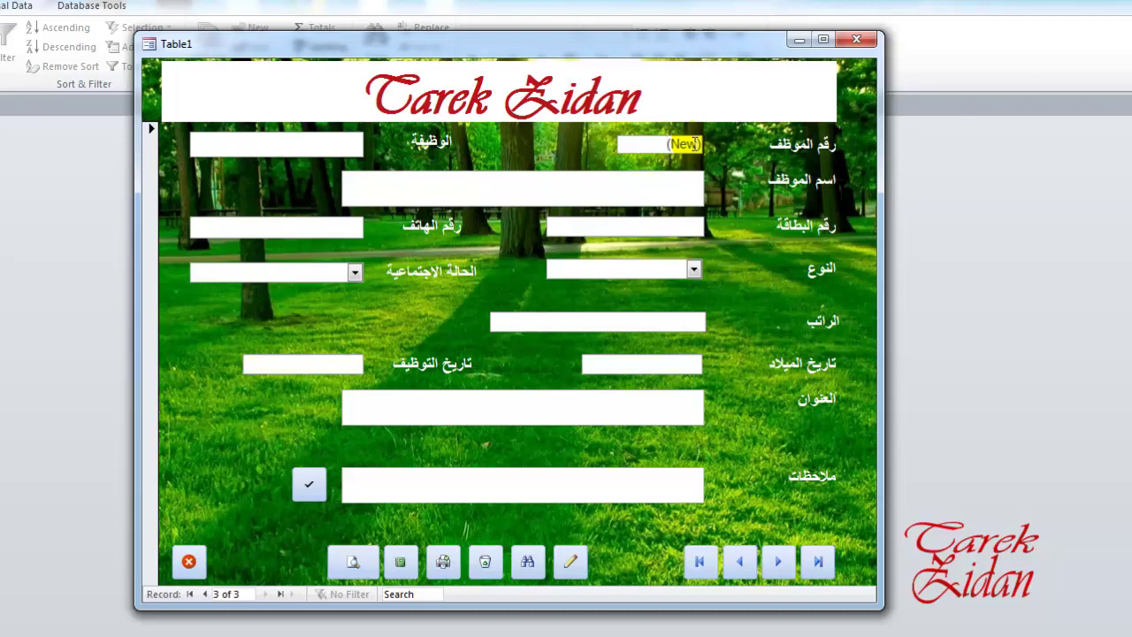
- Enter the job title, employee name, card number 121 and phone number
key("Tab")
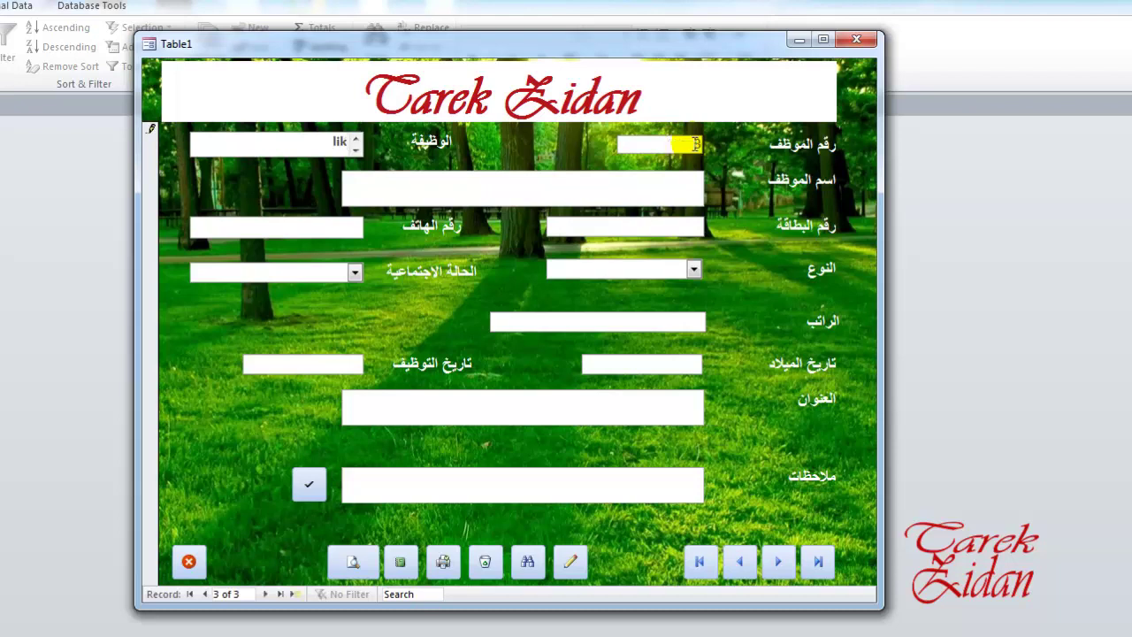
type("]s")
key("BackSpace")
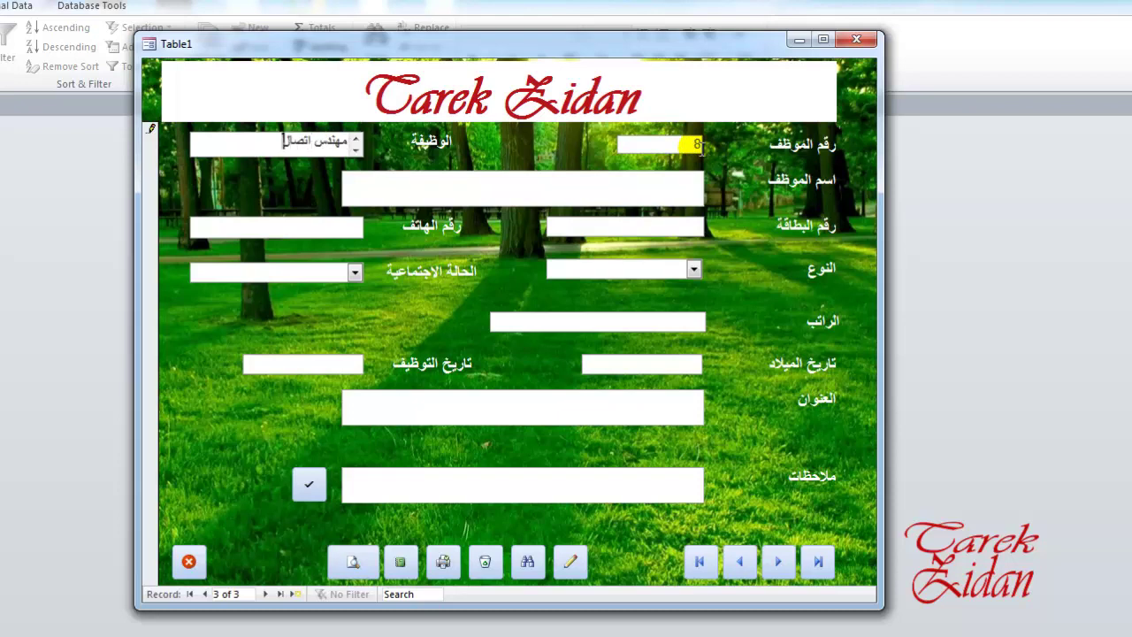
key("Tab")
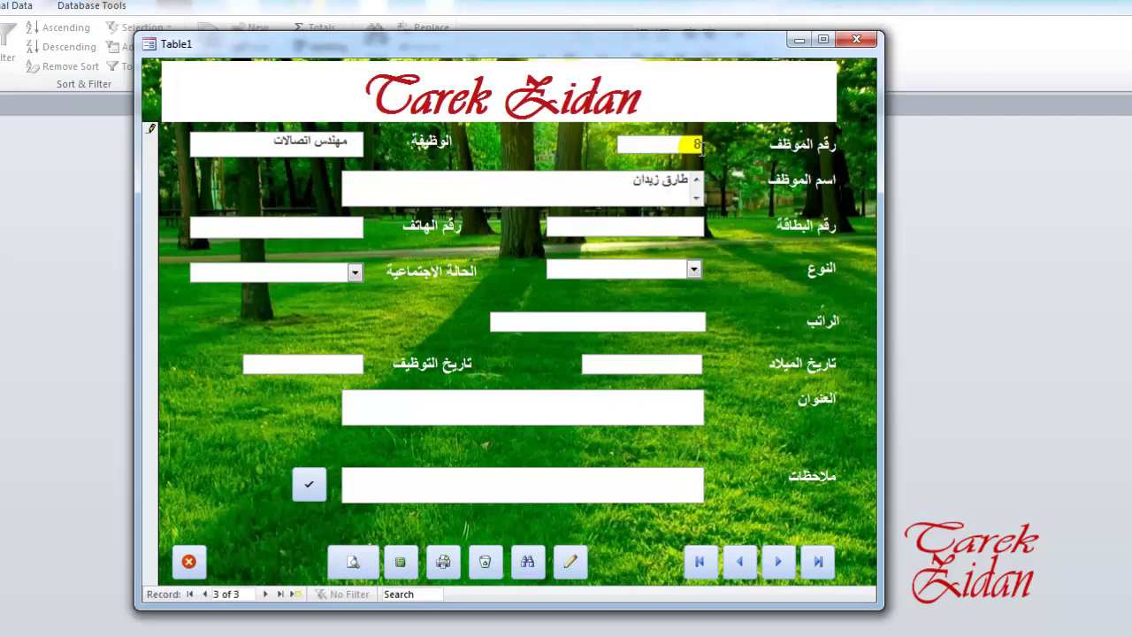
key("Tab")
type("121")
key("Tab")
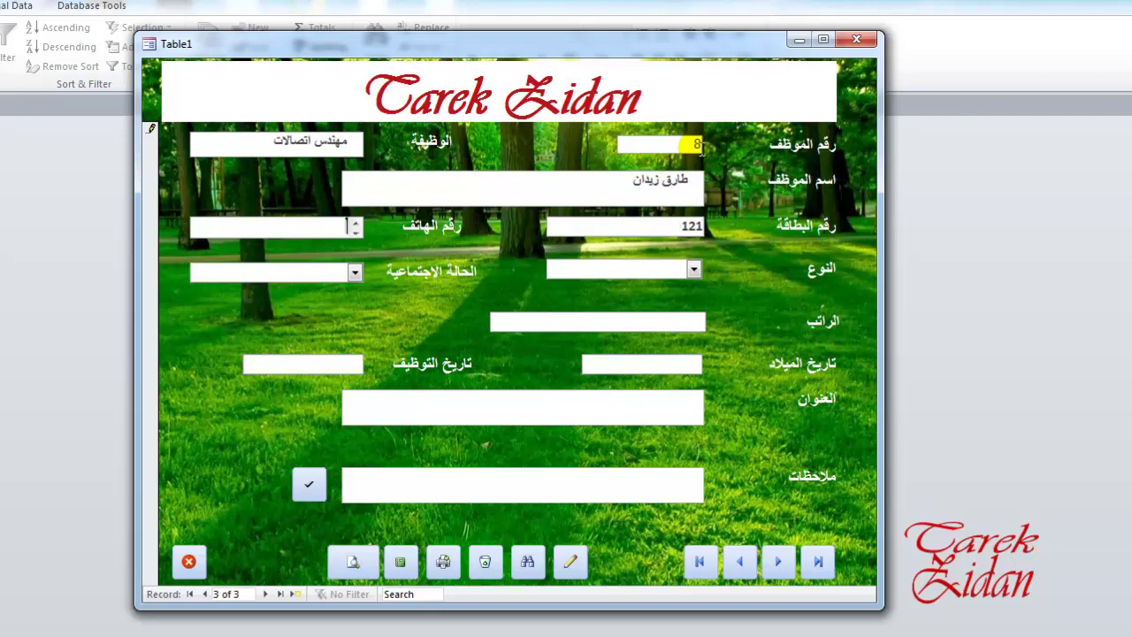
type("3221463")
left_click(698, 146)
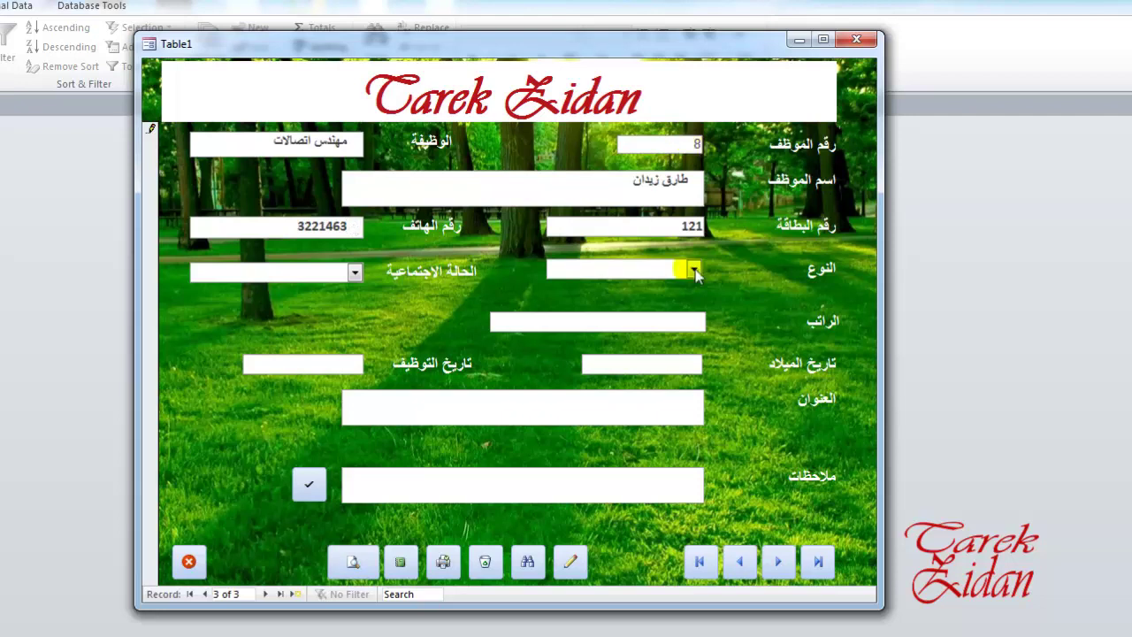
- Set gender to male (ذكر), marital status to single (اعزب / انسة), and confirm the $3,000.00 salary
left_click(694, 271)
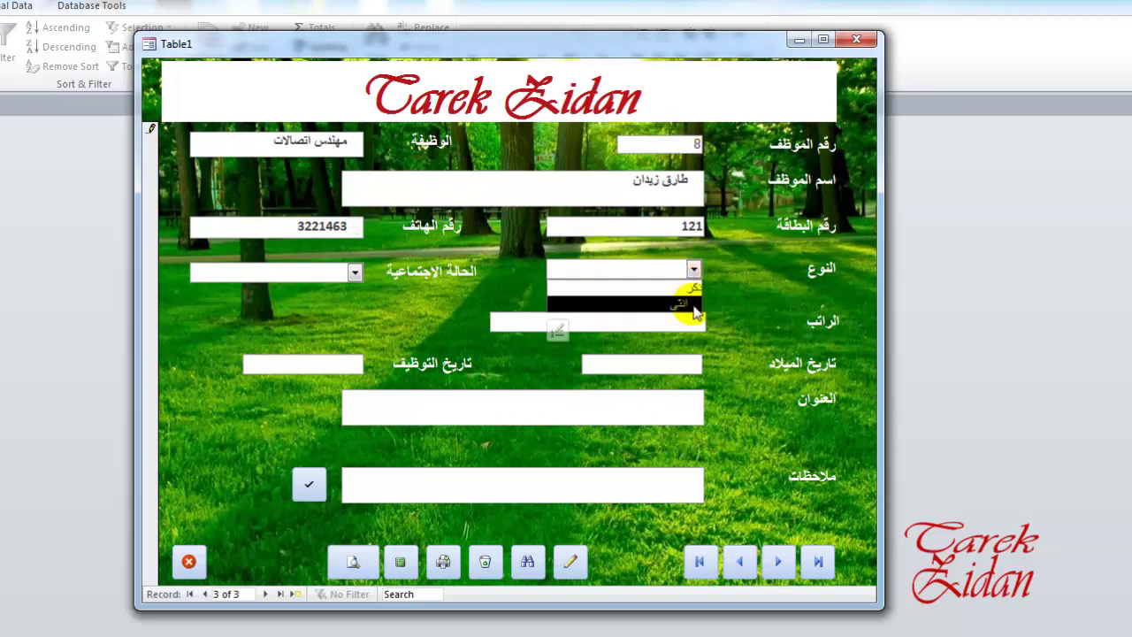
left_click(694, 289)
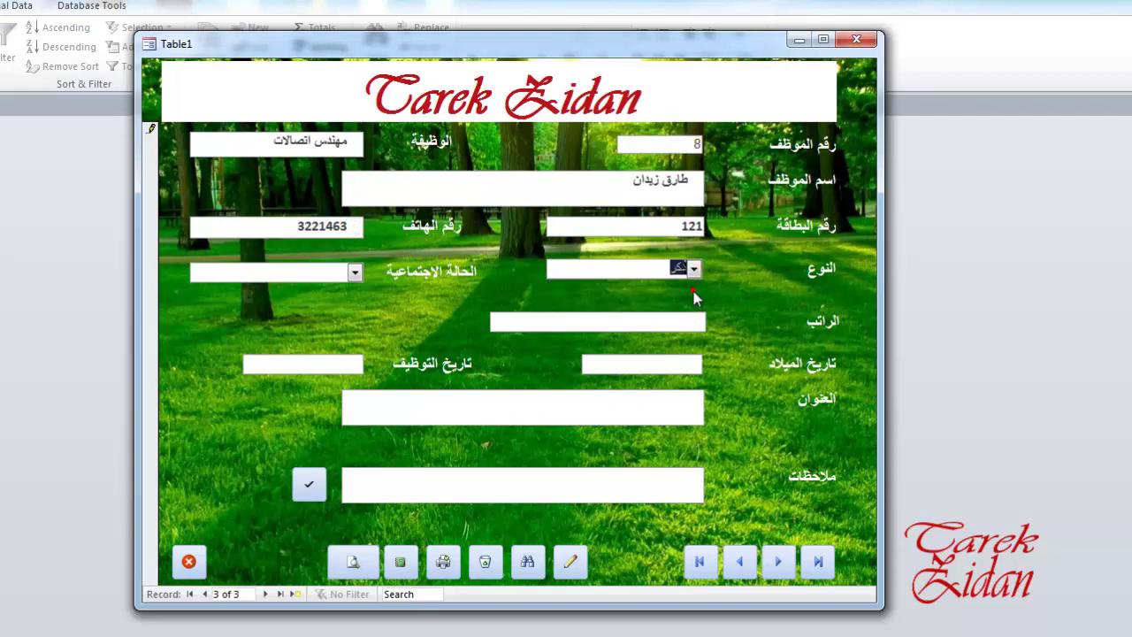
left_click(355, 274)
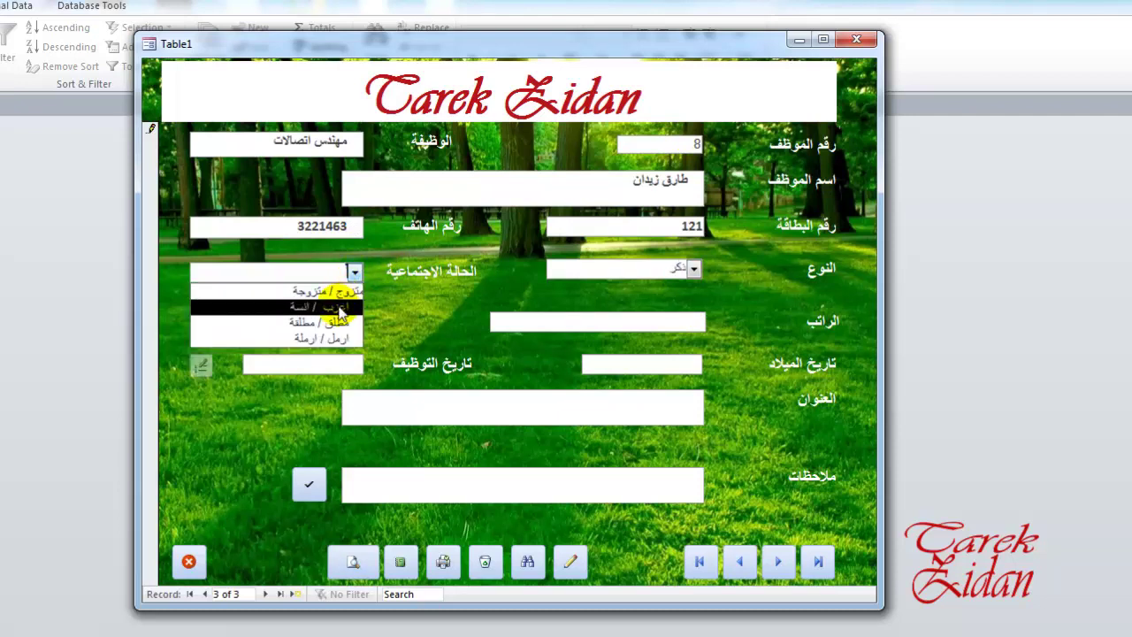
left_click(341, 310)
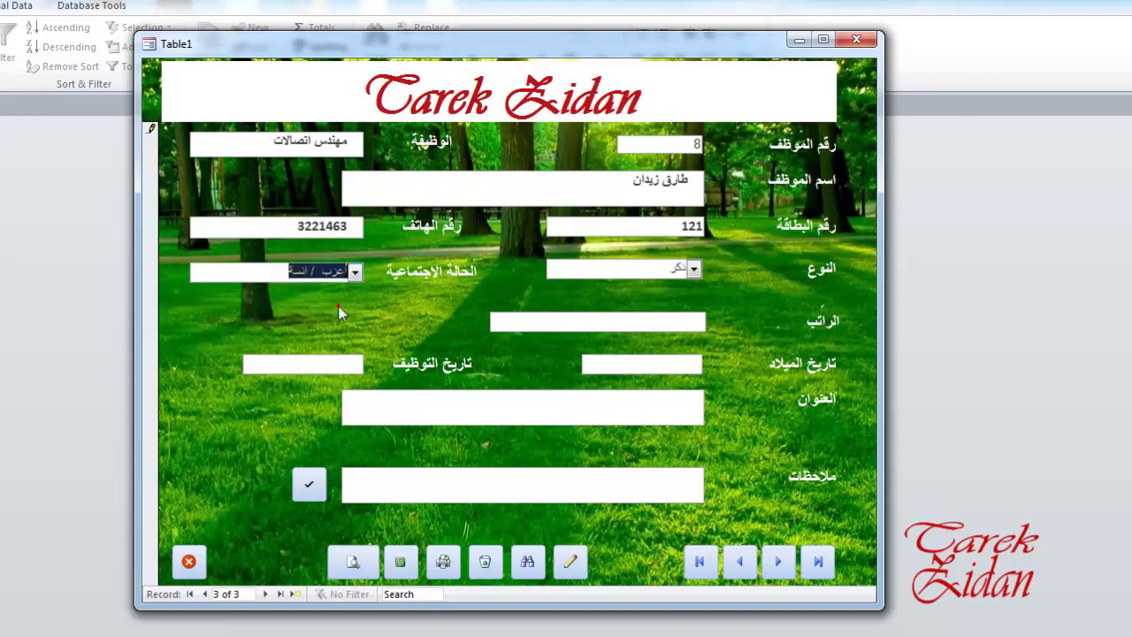
left_click(692, 270)
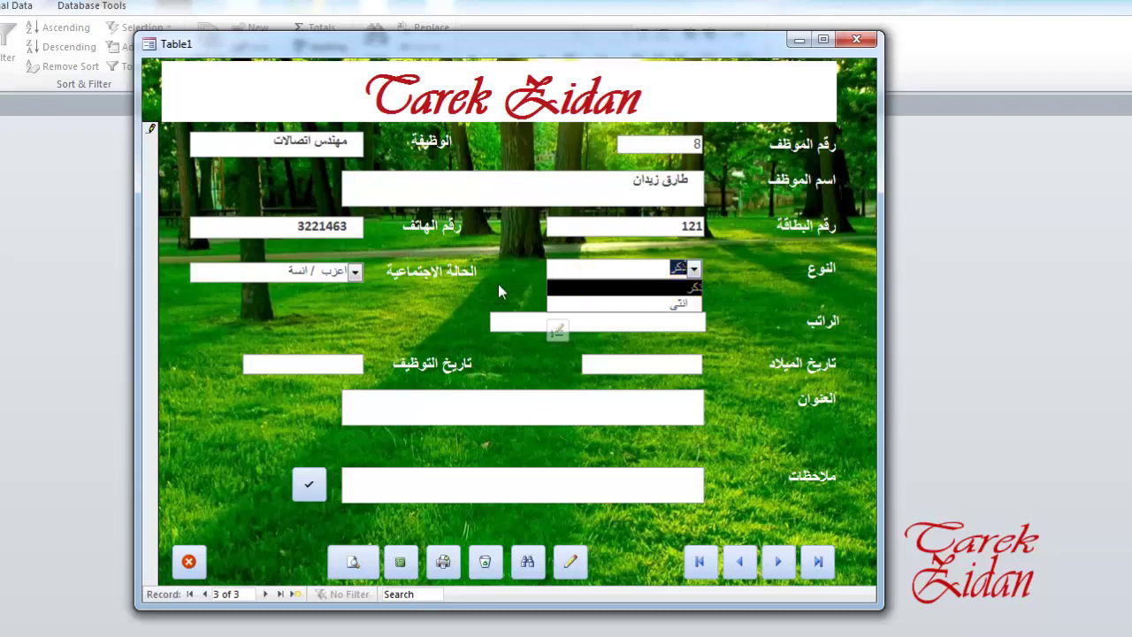
left_click(356, 274)
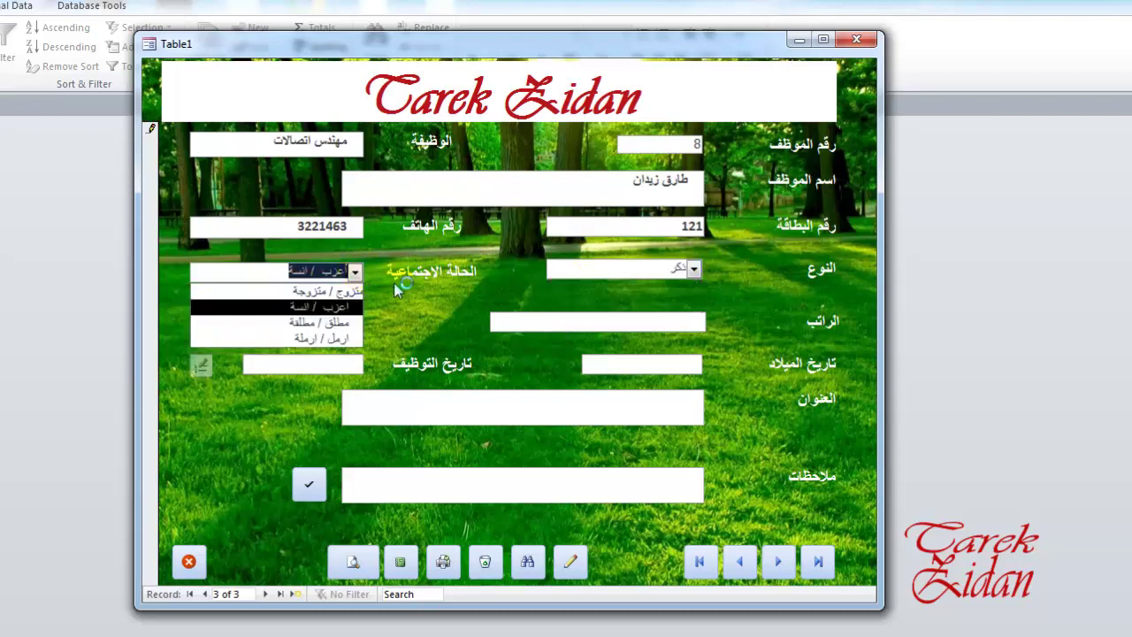
left_click(460, 314)
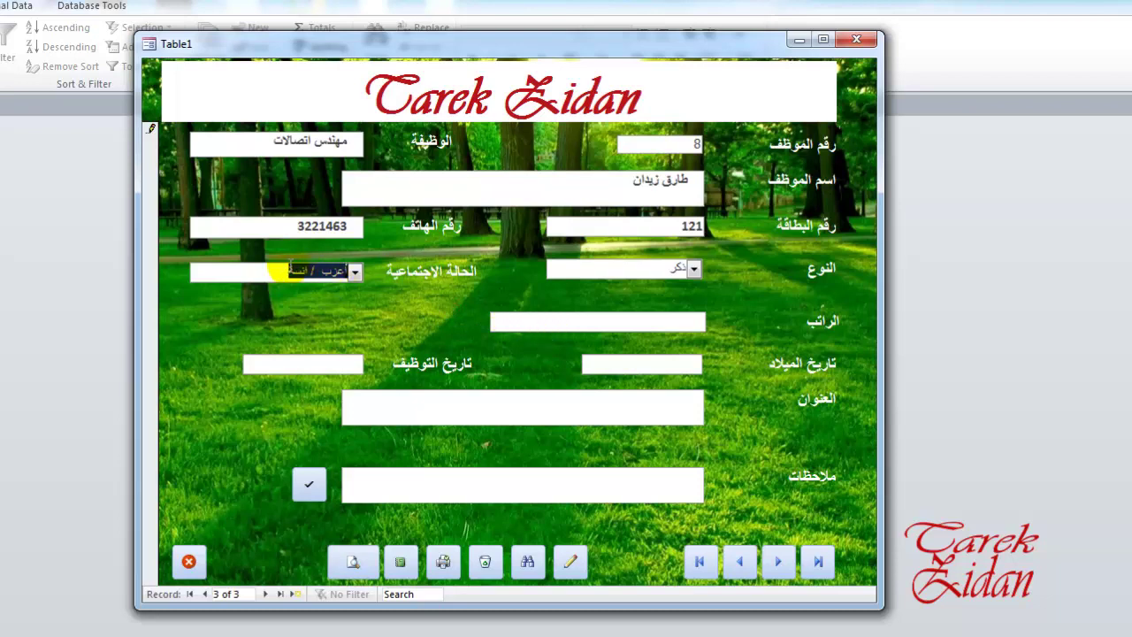
left_click(290, 269)
type("3000")
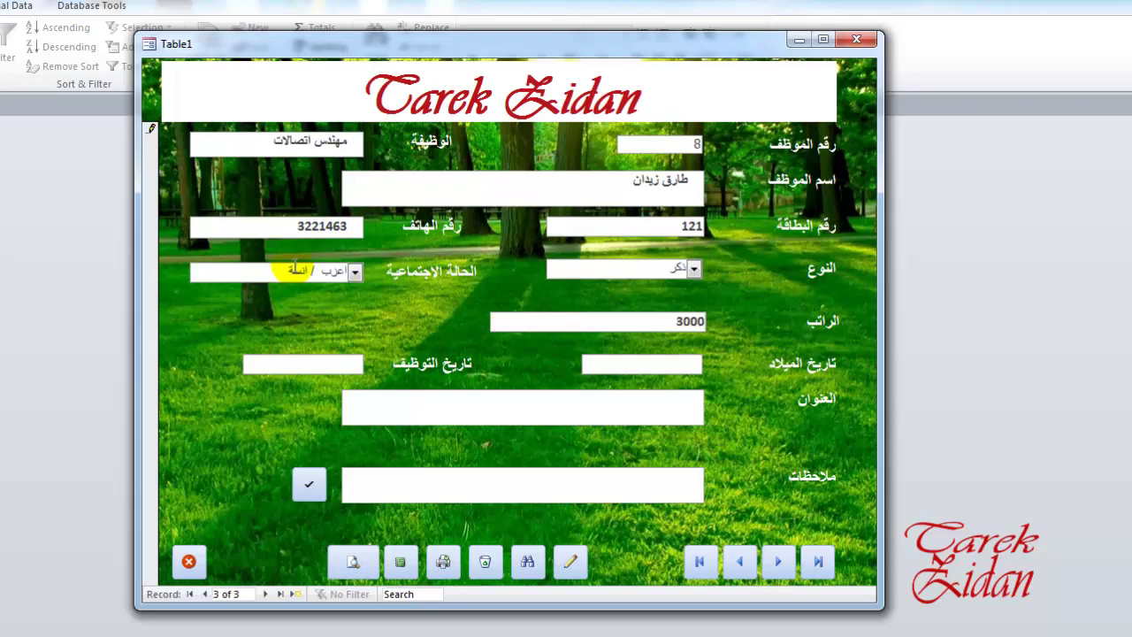
key("Tab")
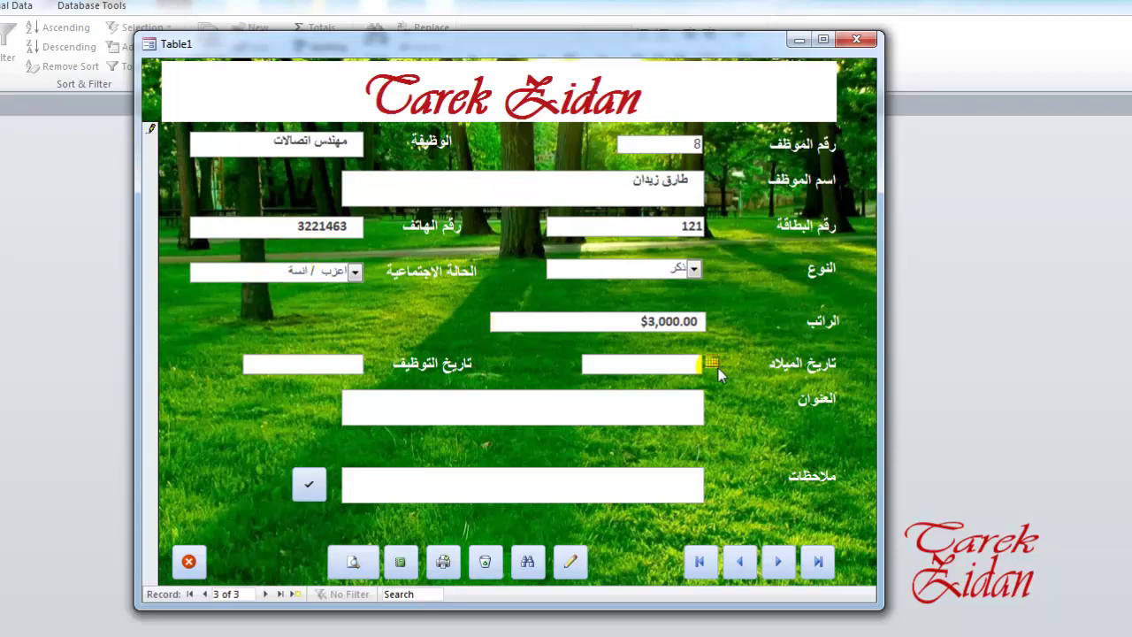
- Pick 4/12/2017 as the date of birth from the calendar
left_click(717, 366)
left_click(570, 378)
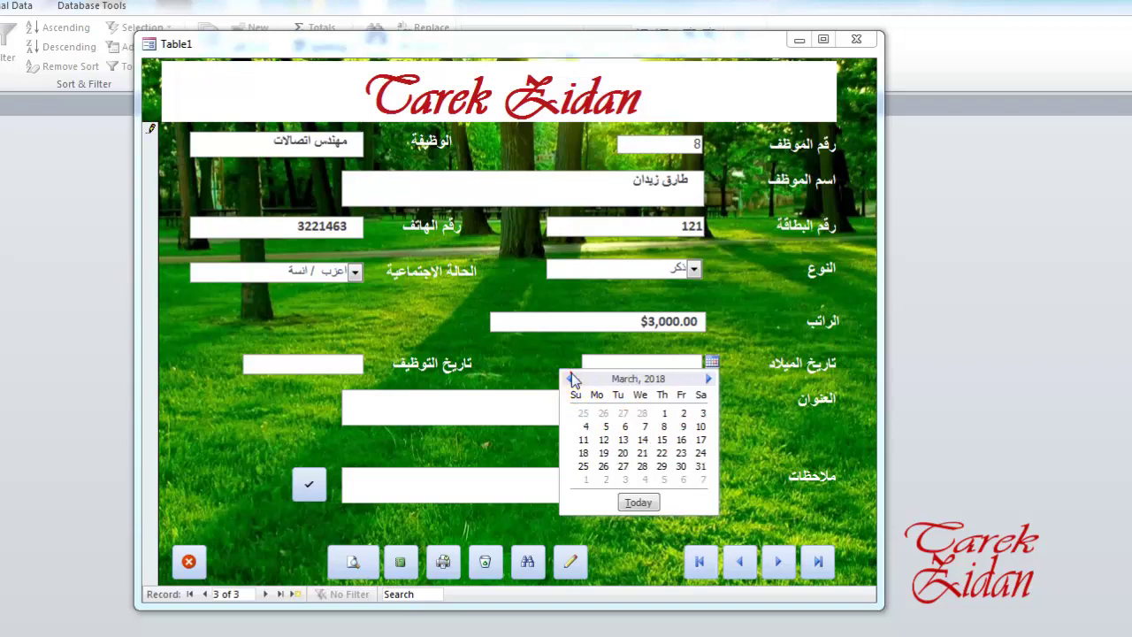
triple_click(571, 379)
triple_click(571, 379)
double_click(570, 379)
triple_click(570, 379)
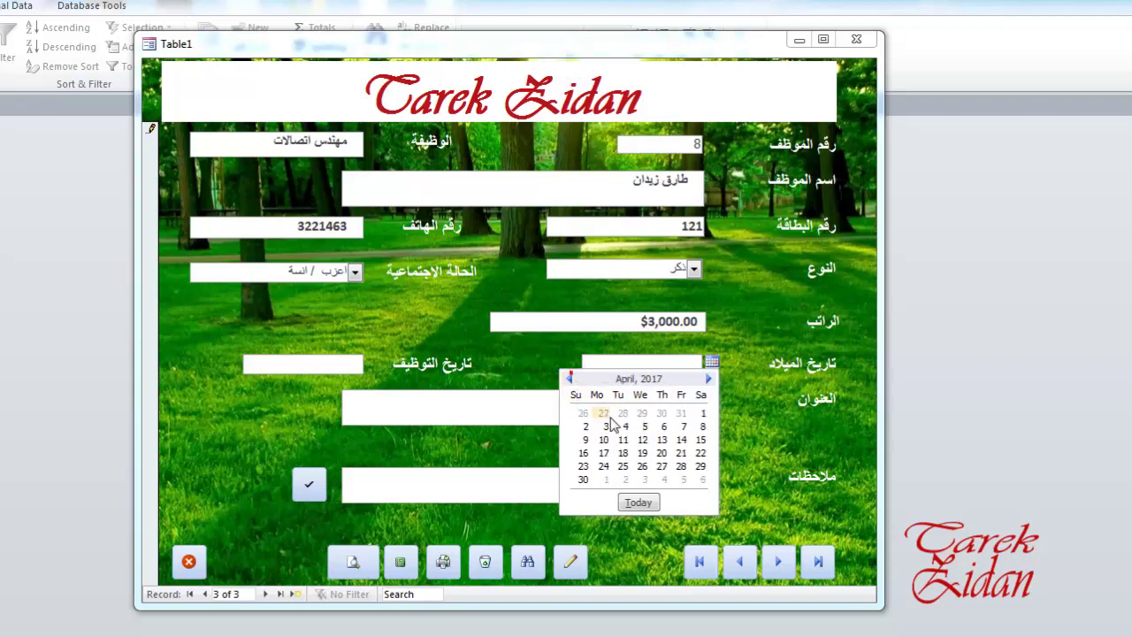
left_click(642, 440)
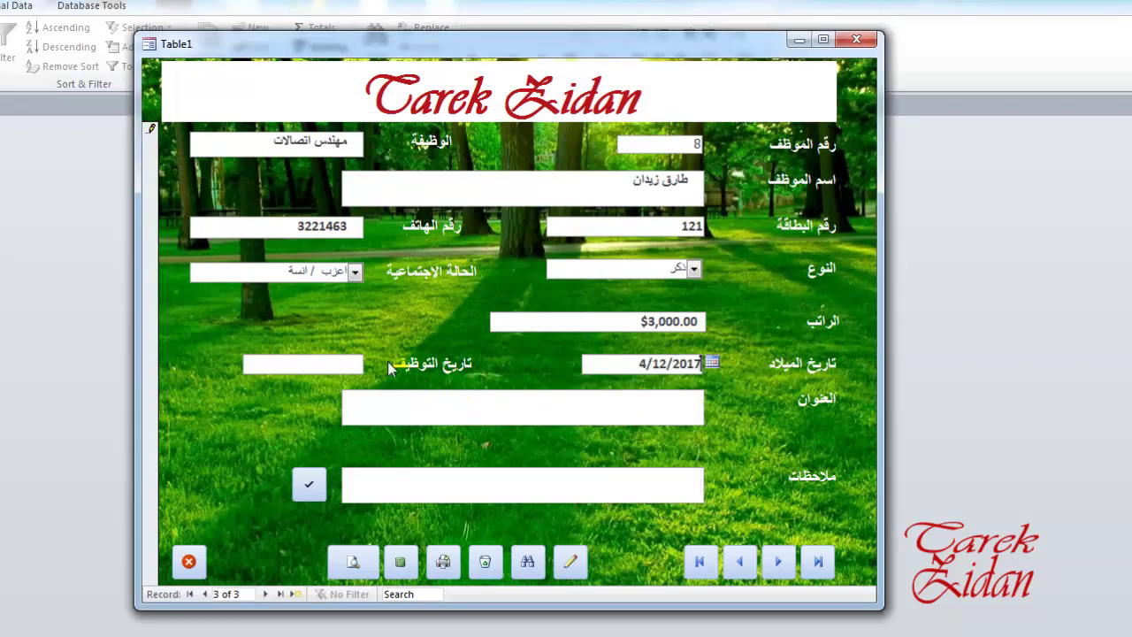
- Set the hire date to today, 4/19/2018, add the note 'لبيلبلب', and save the record
left_click(332, 364)
left_click(373, 362)
left_click(301, 502)
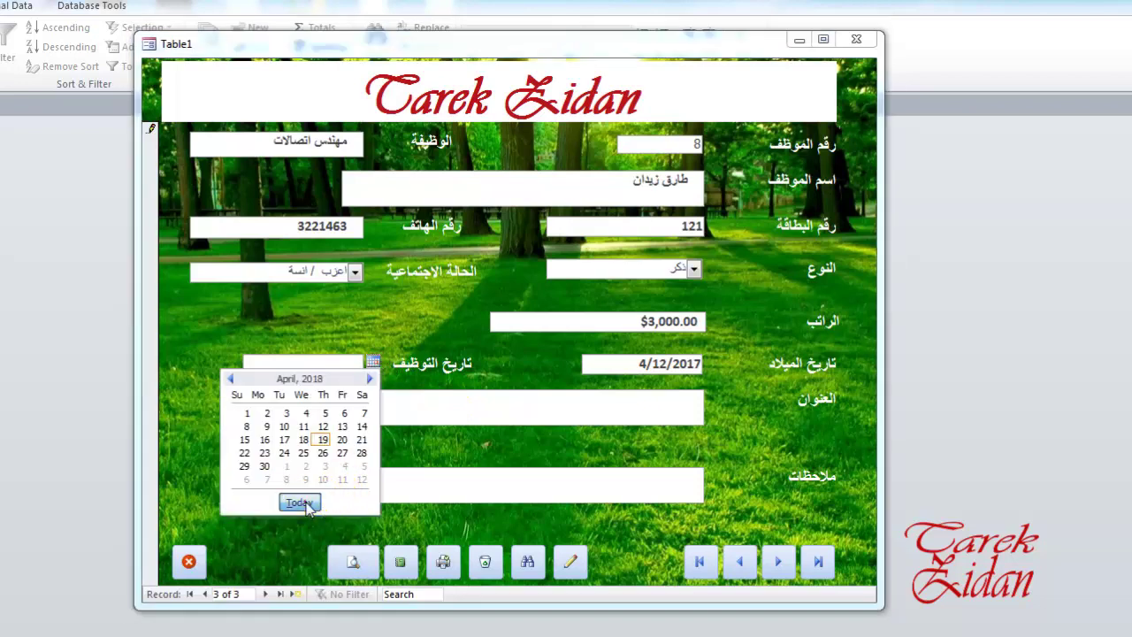
left_click(471, 407)
type("دهب")
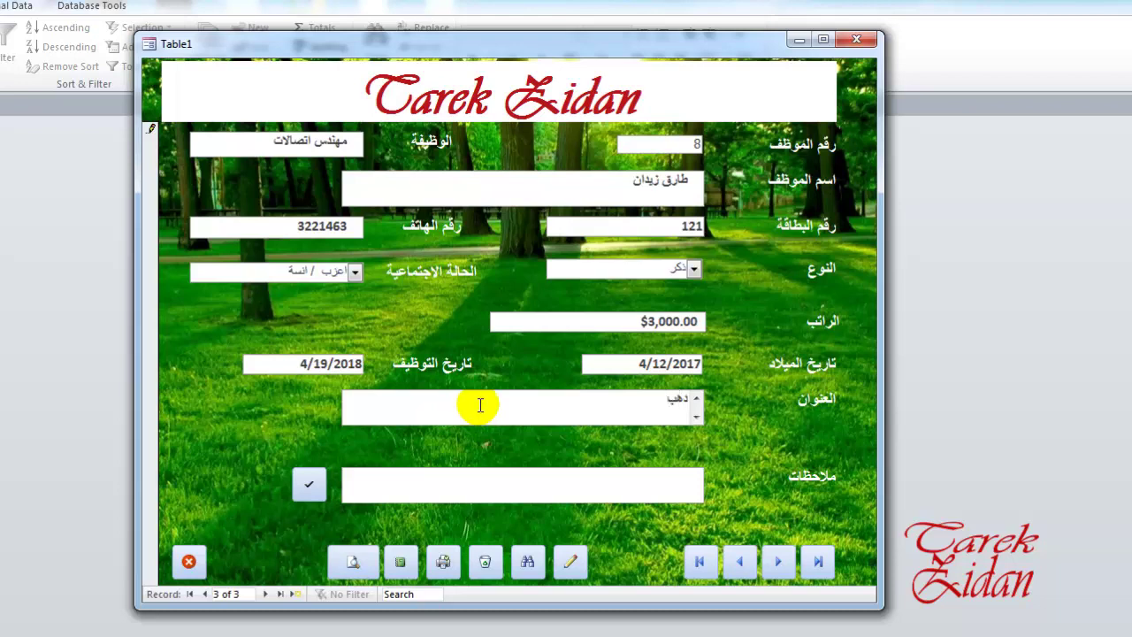
left_click(569, 491)
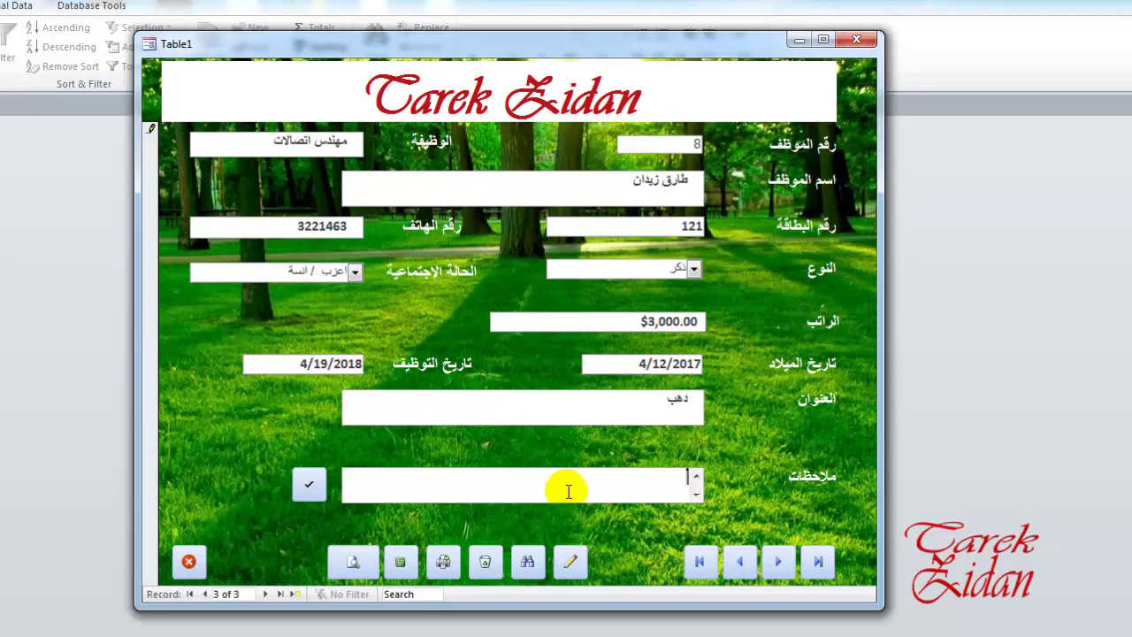
type("يلبيلبلب")
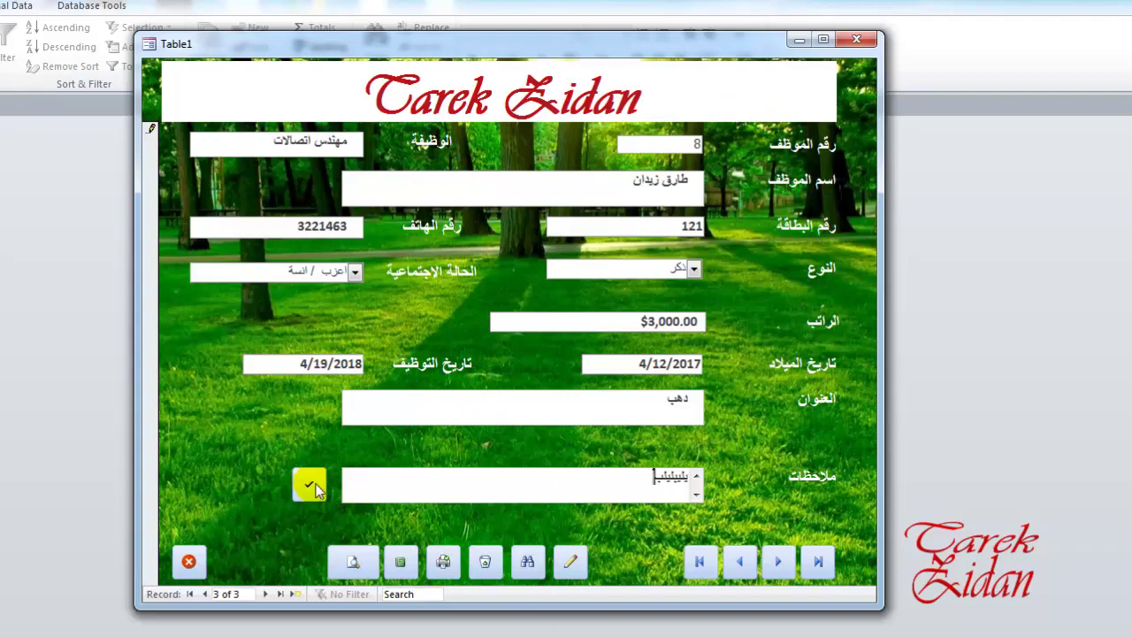
left_click(311, 485)
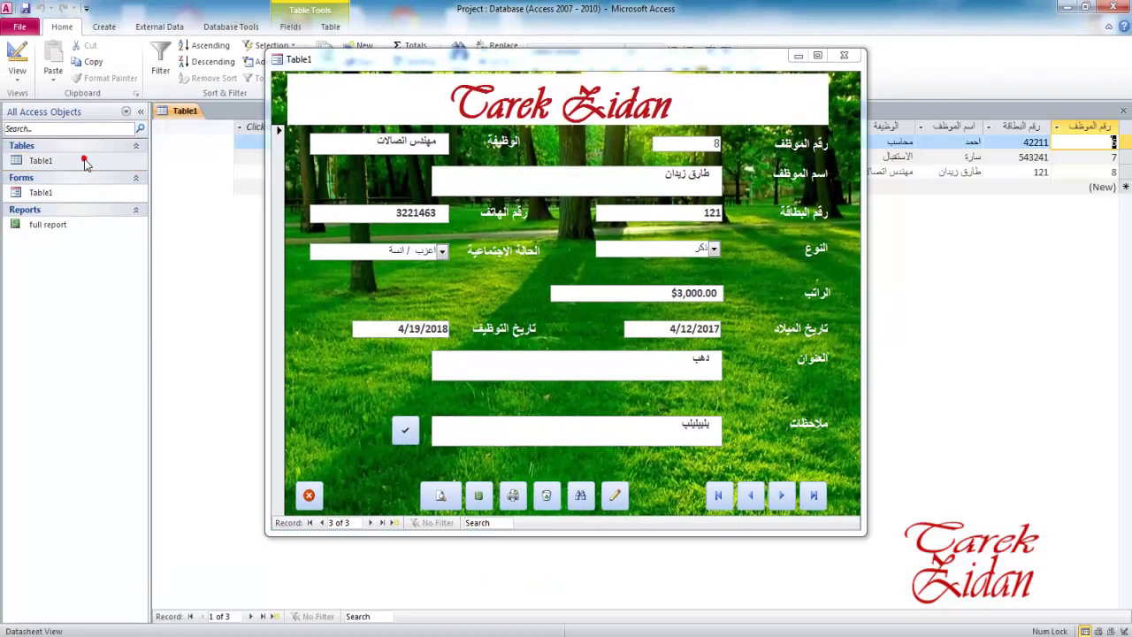
- Reposition the Table1 form window and close the Table1 datasheet behind it
mouse_move(751, 50)
left_mouse_down()
mouse_move(736, 45)
mouse_move(522, 133)
left_mouse_up()
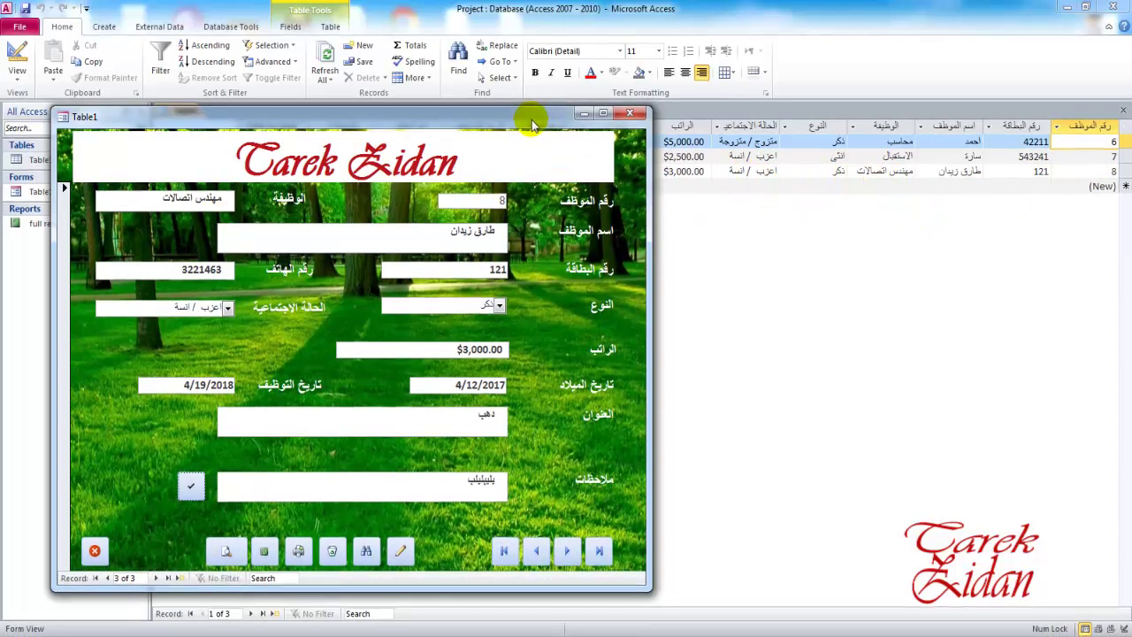
mouse_move(529, 123)
left_mouse_down()
mouse_move(469, 124)
mouse_move(403, 146)
mouse_move(814, 210)
mouse_move(889, 156)
mouse_move(890, 112)
left_mouse_up()
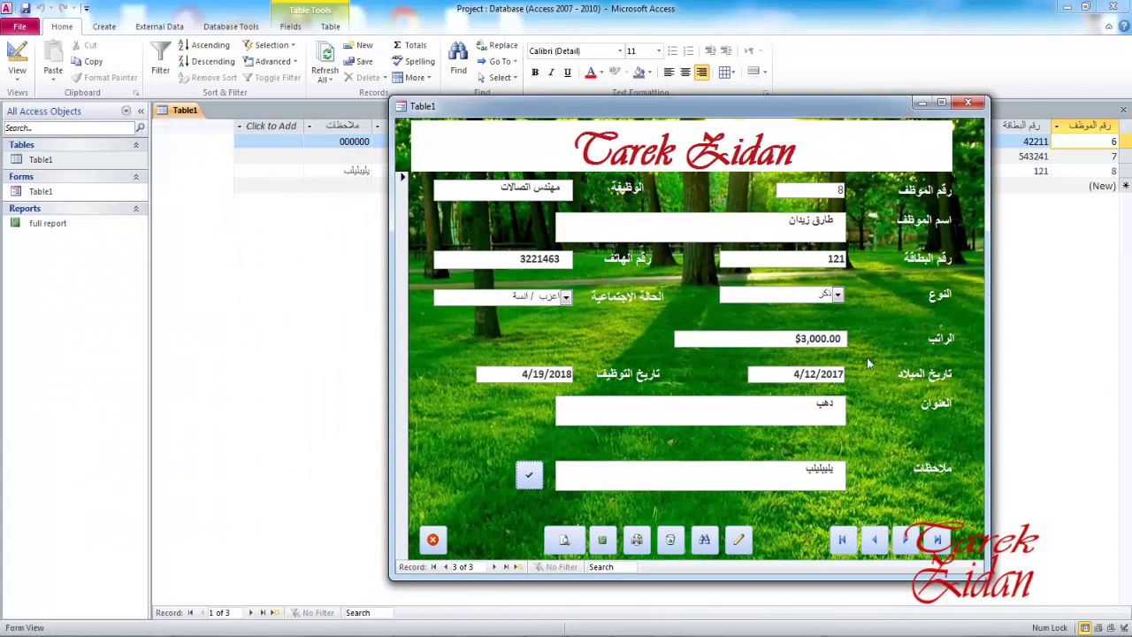
left_click_drag(816, 103, 736, 95)
left_click(616, 601)
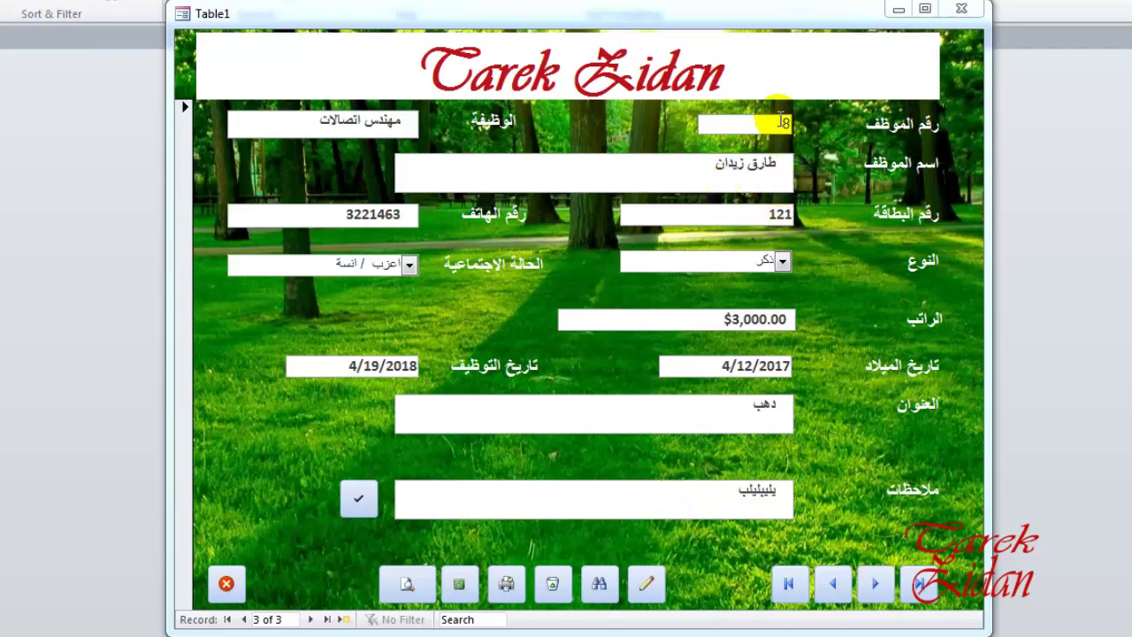
- Step through the three employee records with Next, Previous, Last and First, ending on employee 6
left_click(876, 585)
left_click(832, 587)
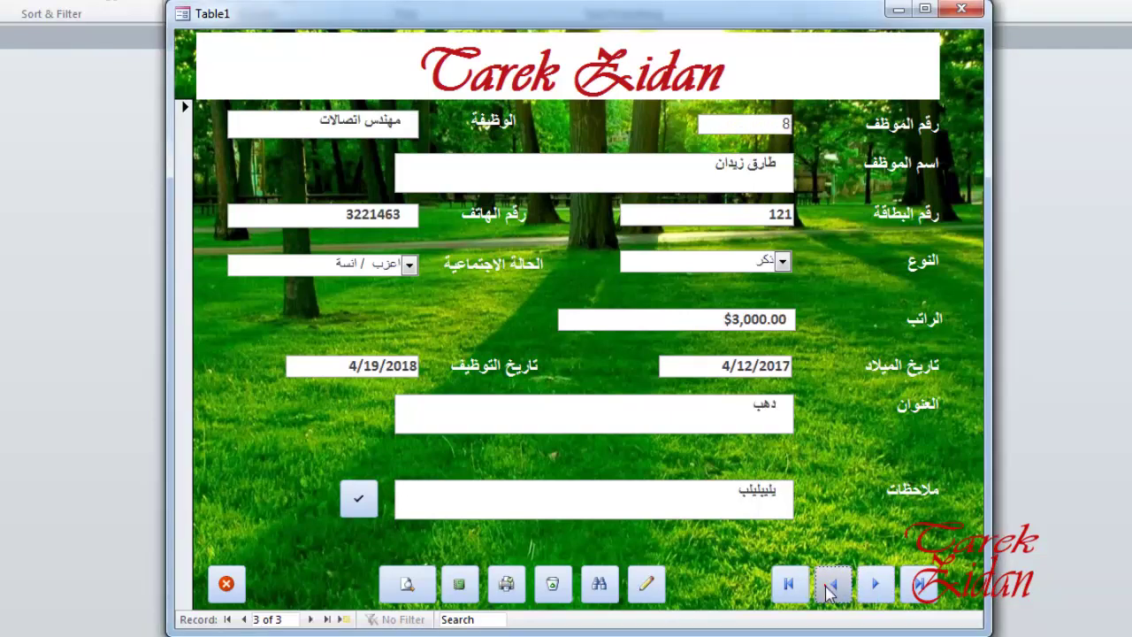
left_click(830, 588)
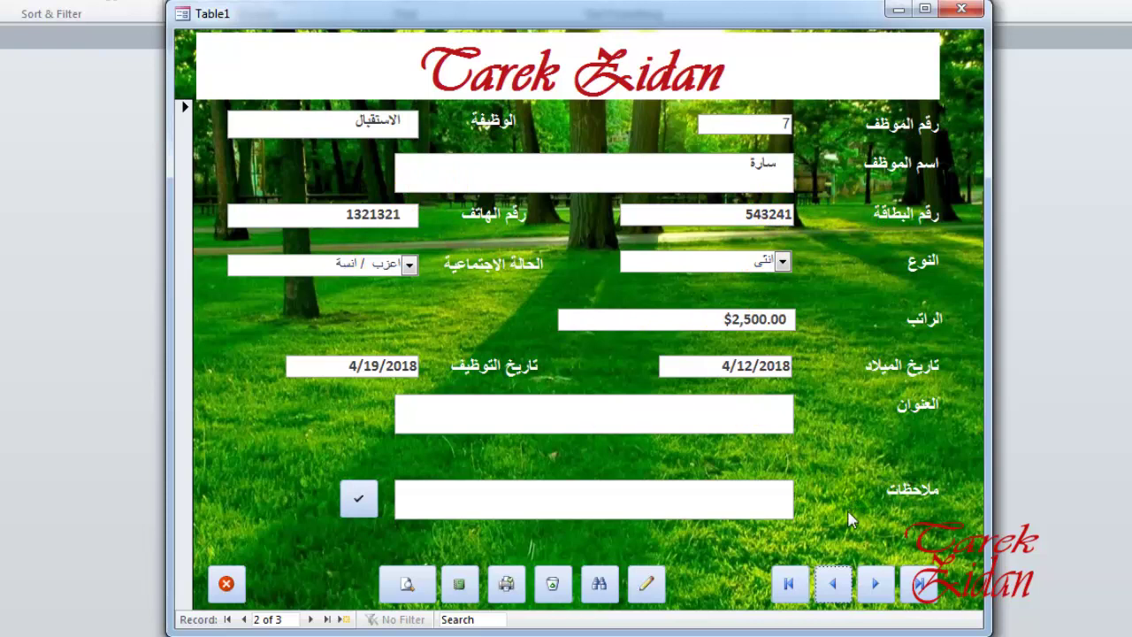
left_click(833, 584)
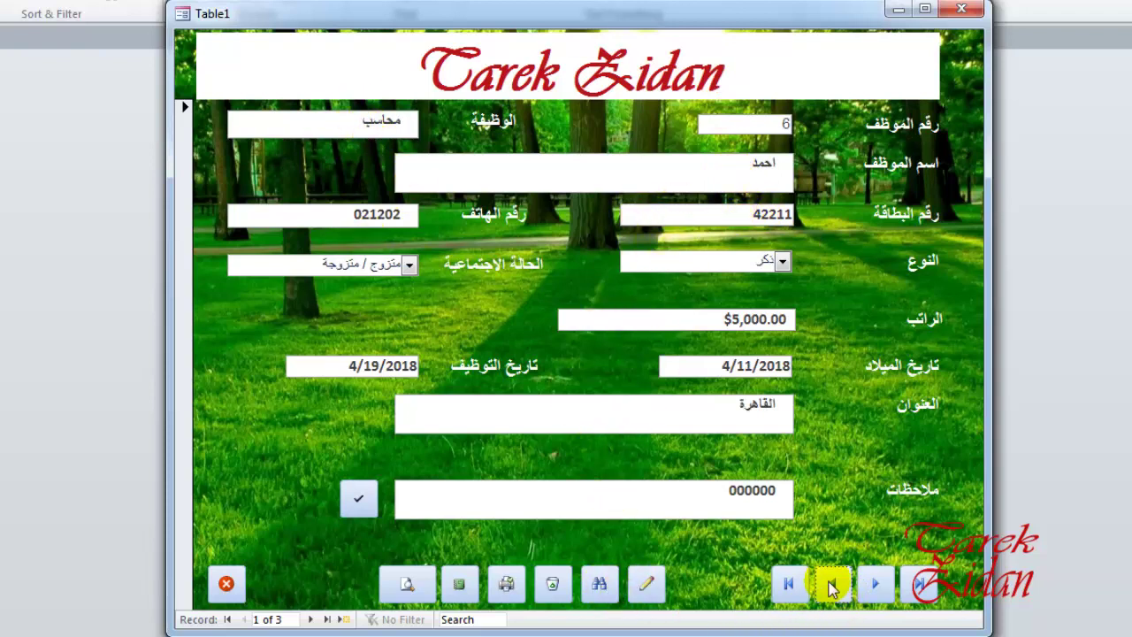
left_click(916, 586)
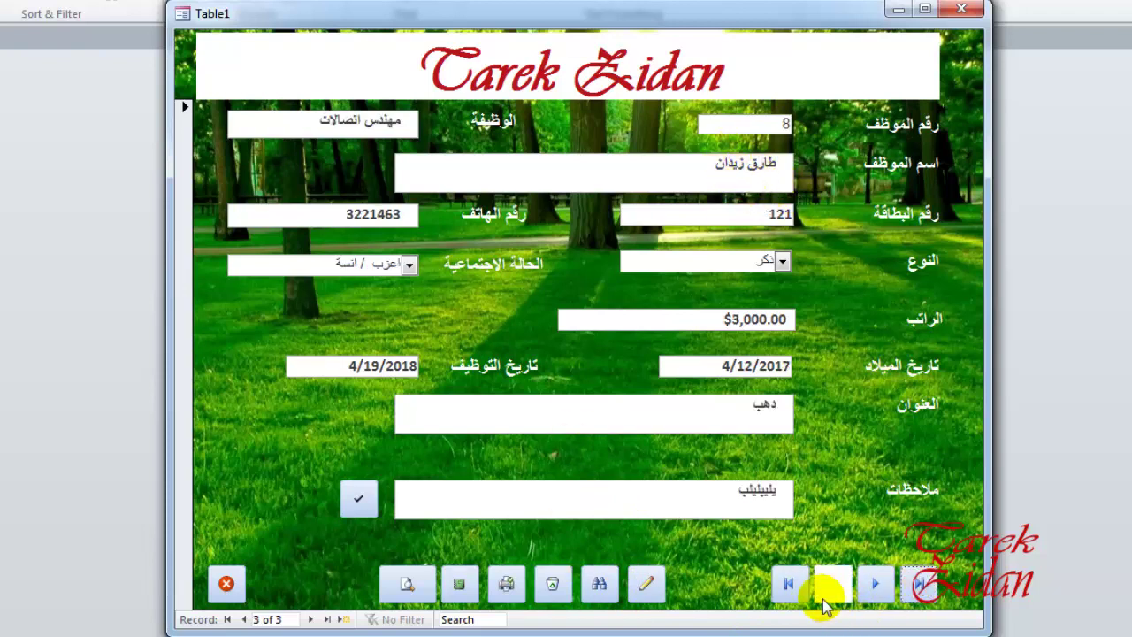
left_click(790, 587)
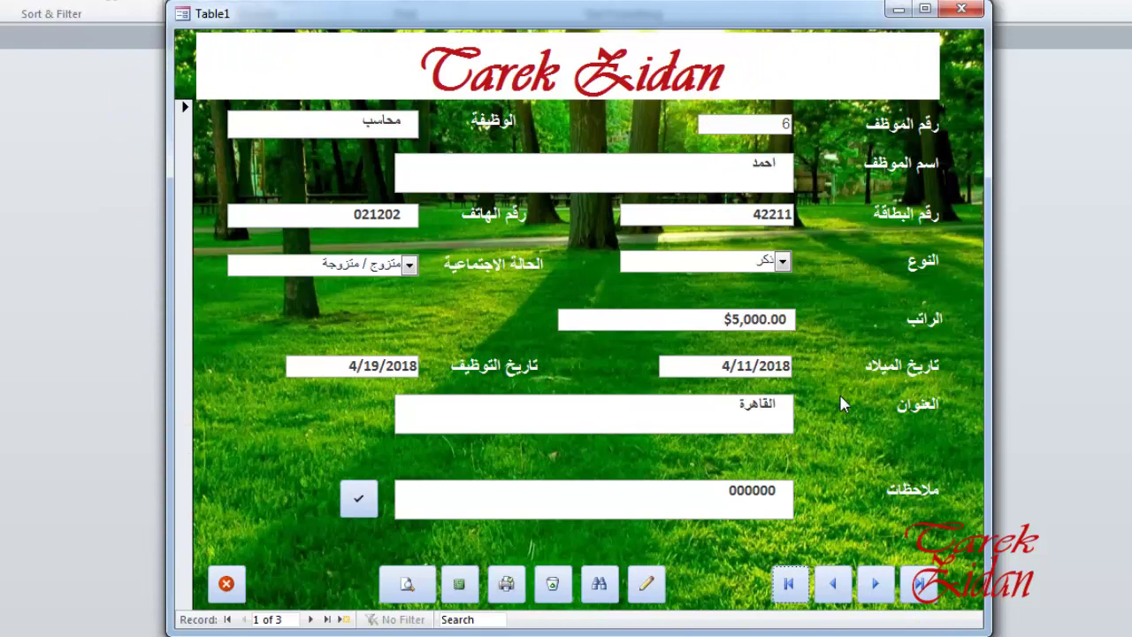
left_click(790, 589)
- Search for employee 6 by name, then try a shortened name that returns not found
left_click(358, 498)
left_click(647, 586)
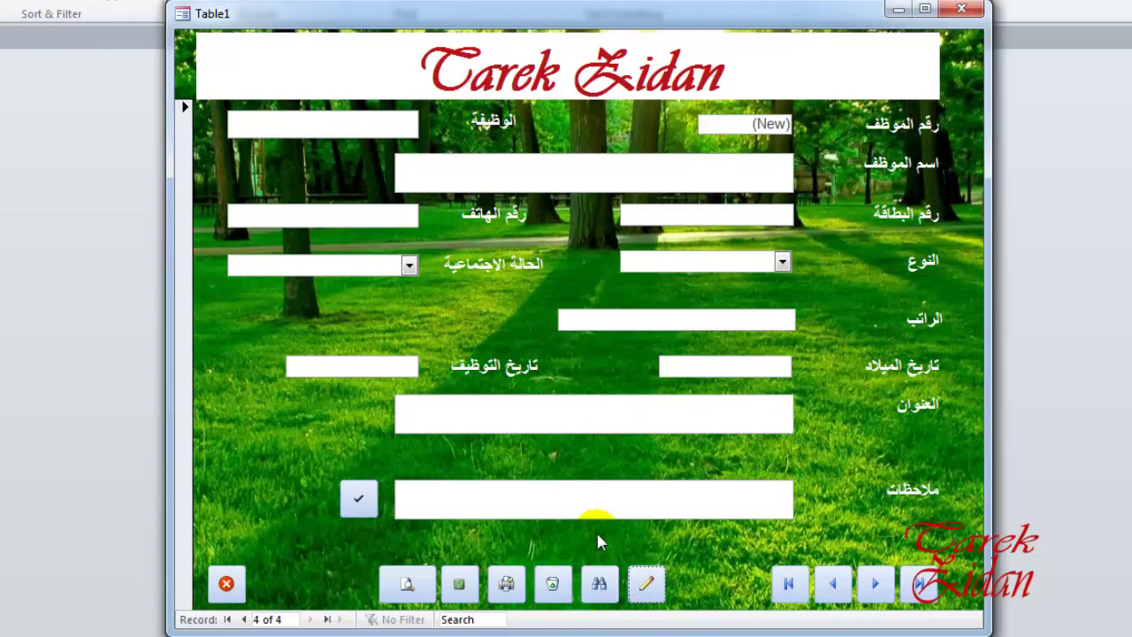
left_click(599, 584)
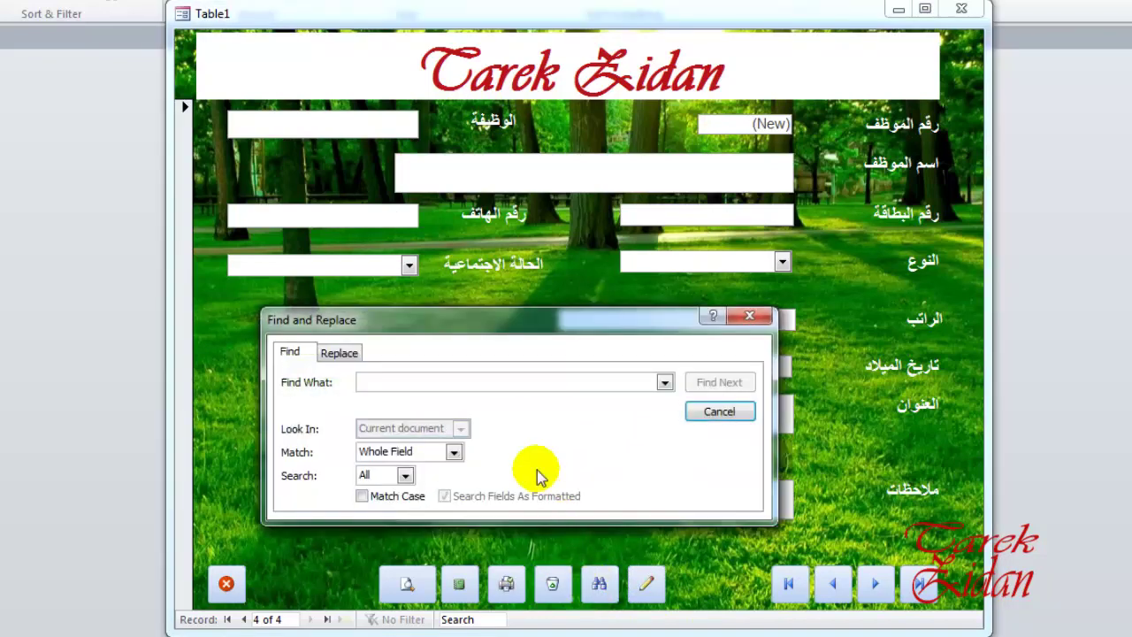
type("ا")
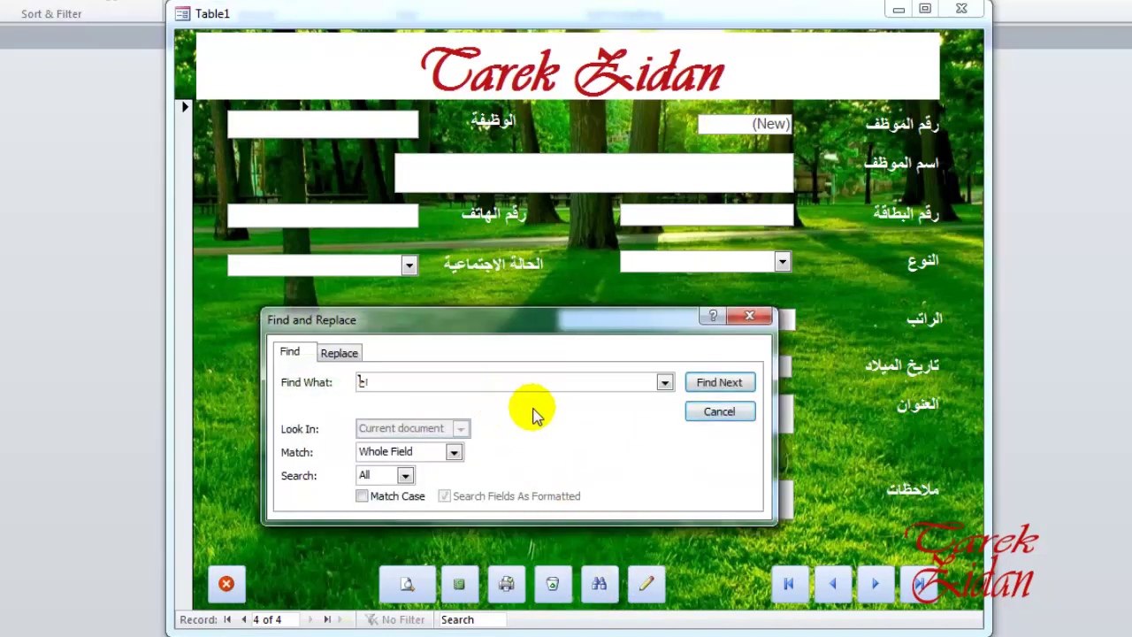
type("حمد")
key("Return")
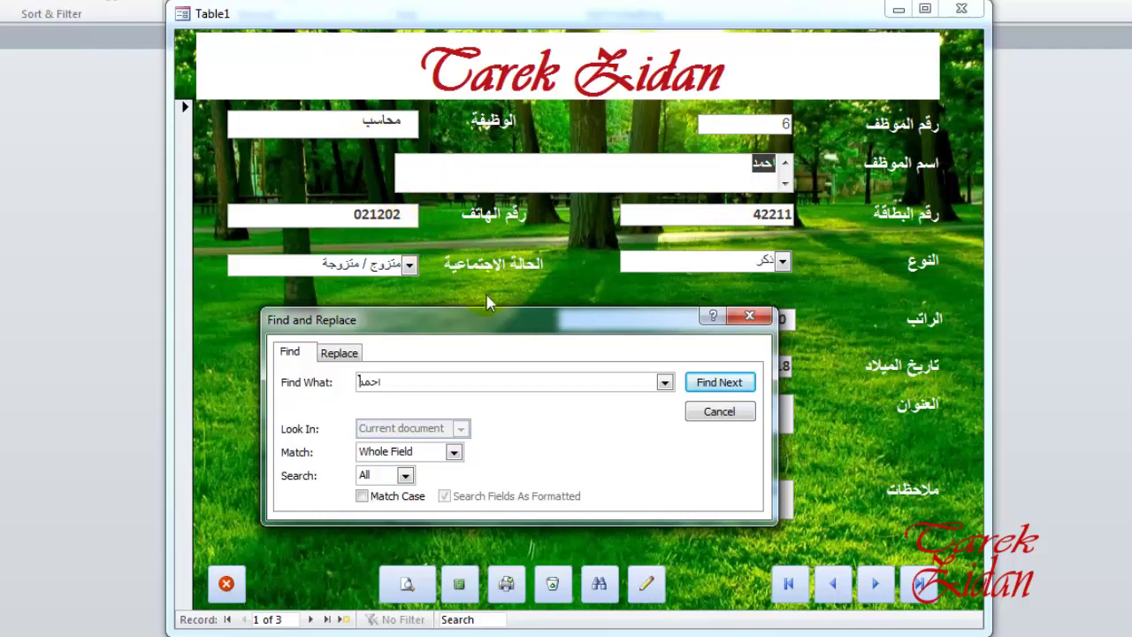
double_click(429, 384)
type("م")
key("Return")
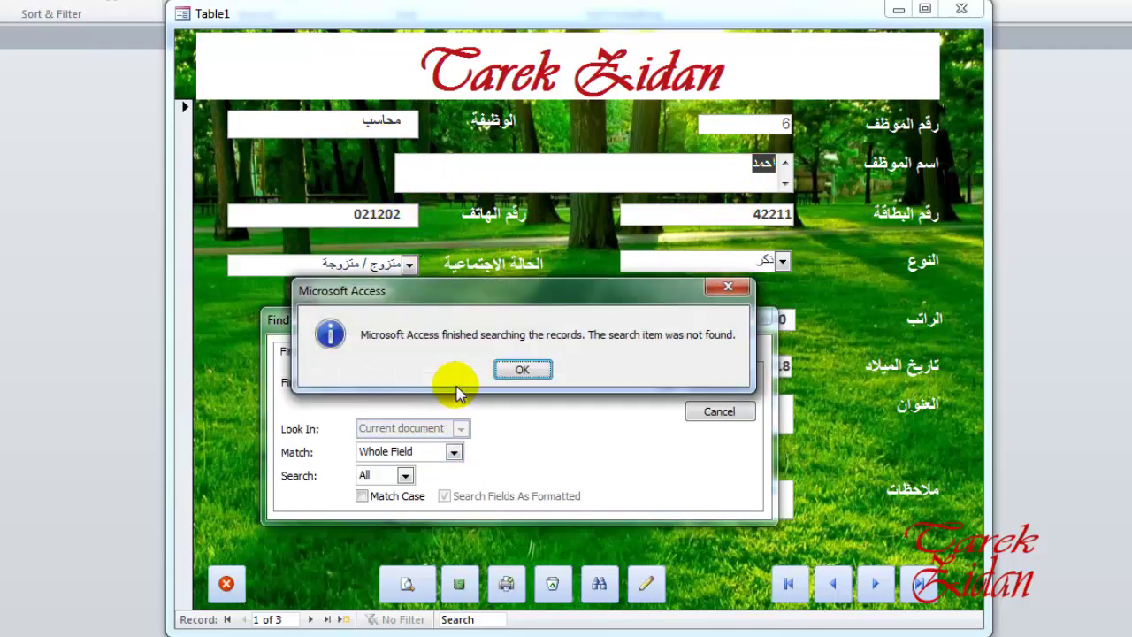
left_click(517, 370)
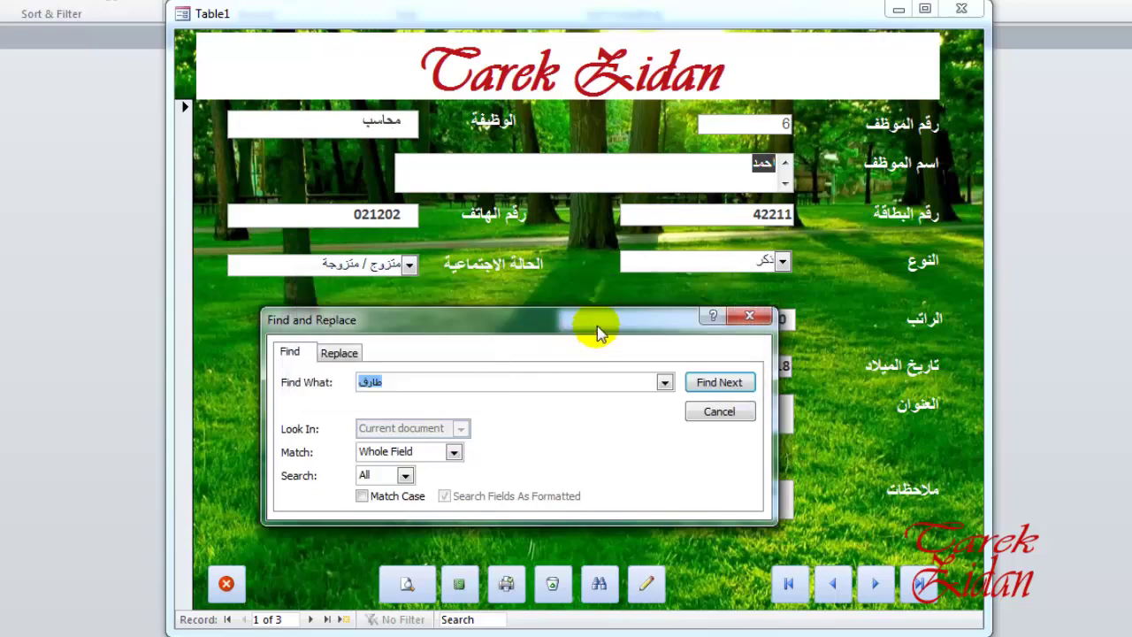
- Retry the search and find employee 8's record by full name, then close Find
left_click(666, 591)
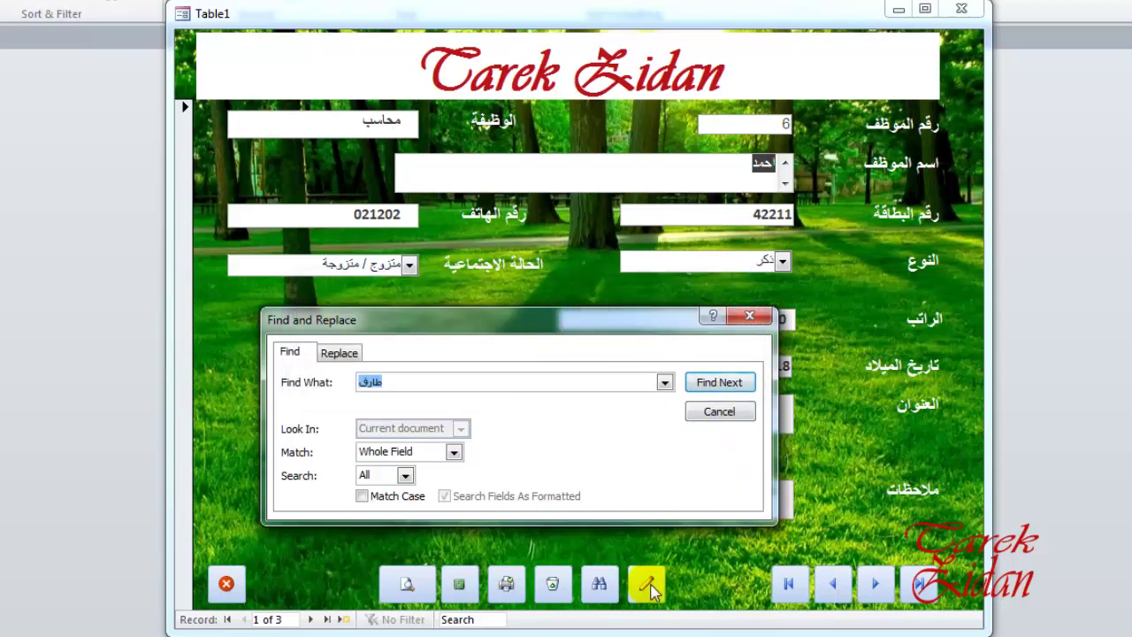
left_click(599, 589)
left_click(599, 589)
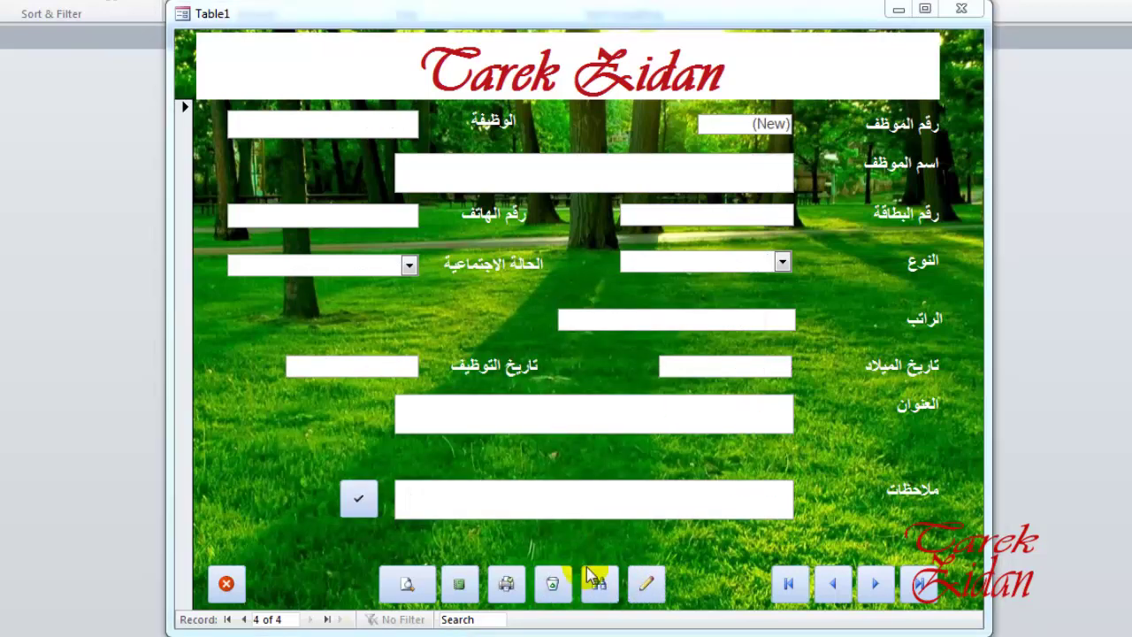
key("Return")
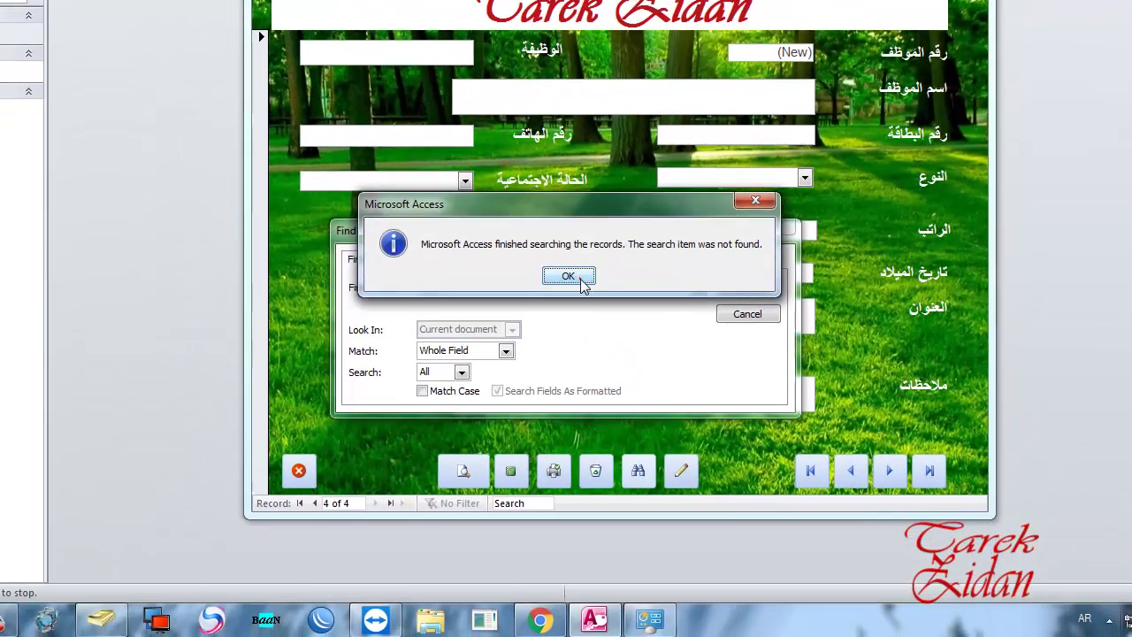
left_click(579, 279)
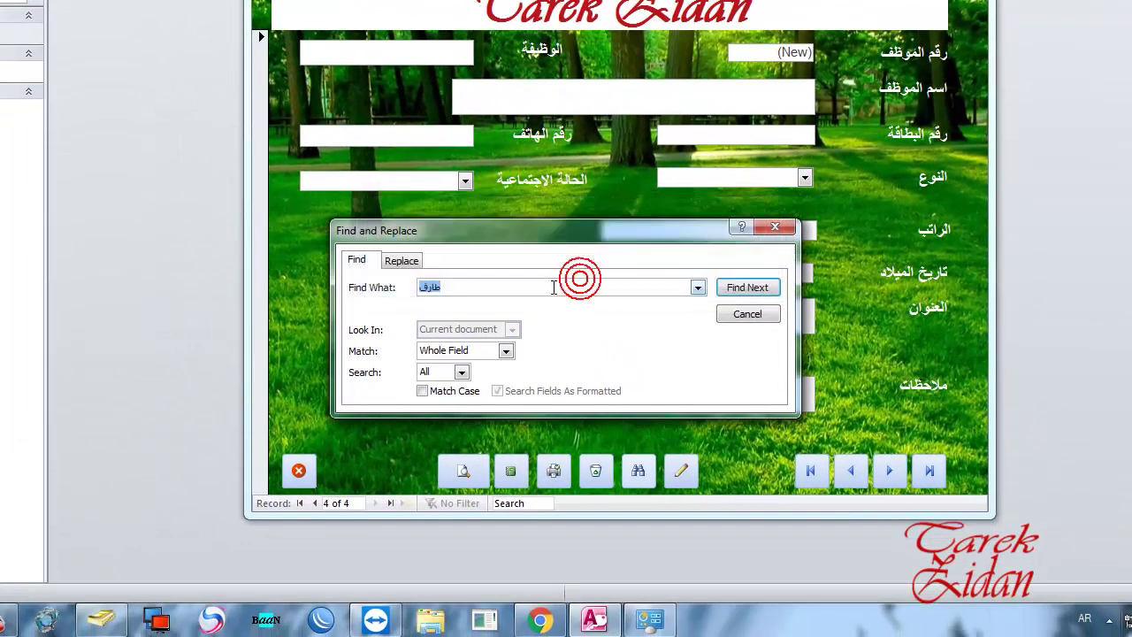
type("ارق")
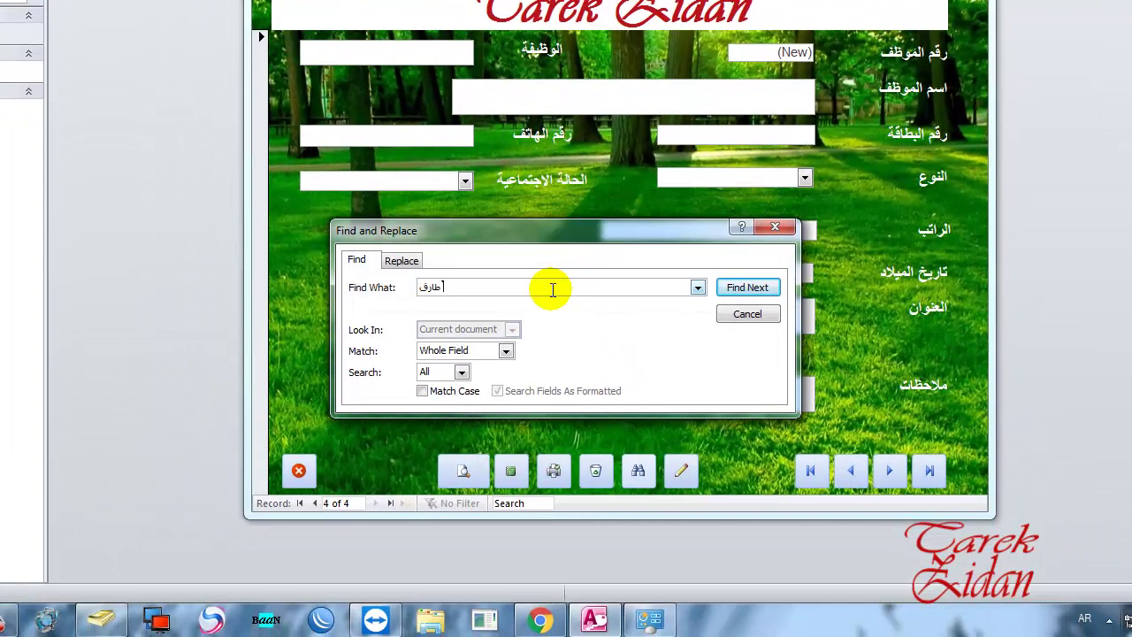
type(" زيدان")
key("Return")
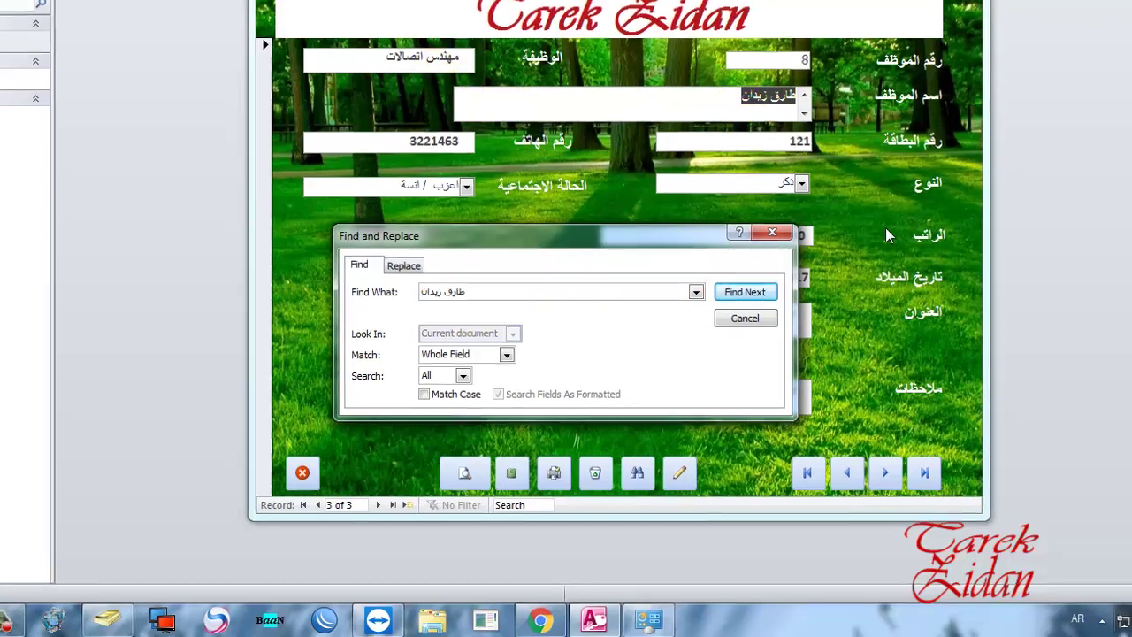
left_click(734, 309)
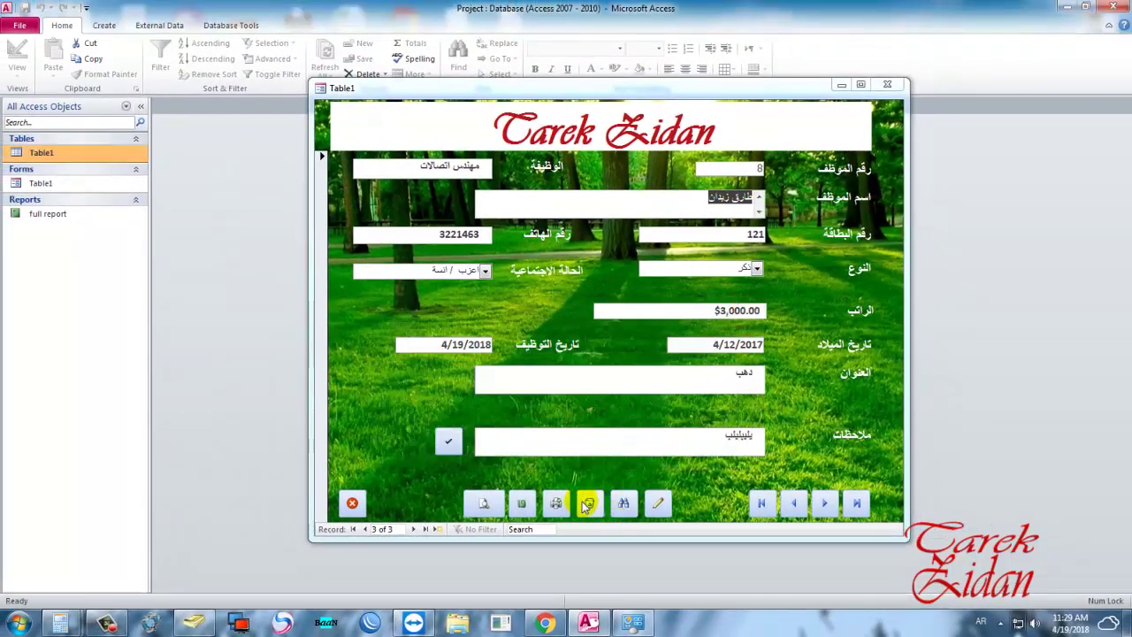
- Preview the full report listing all three employees, scroll through it, and close it
left_click(523, 505)
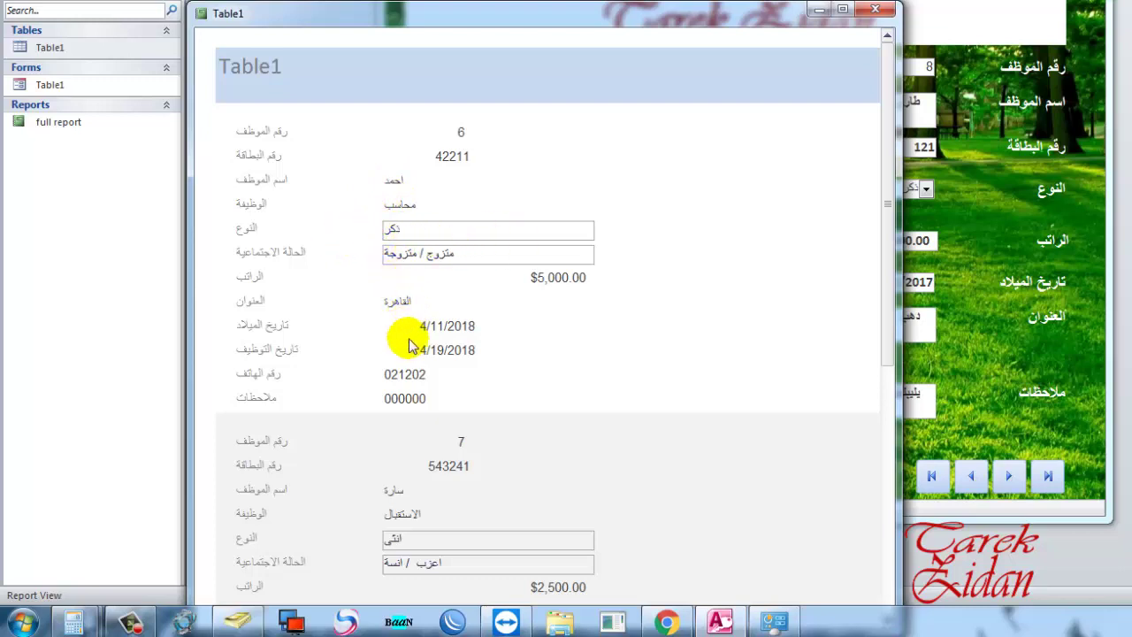
scroll(411, 336, "down", 3)
scroll(395, 345, "down", 2)
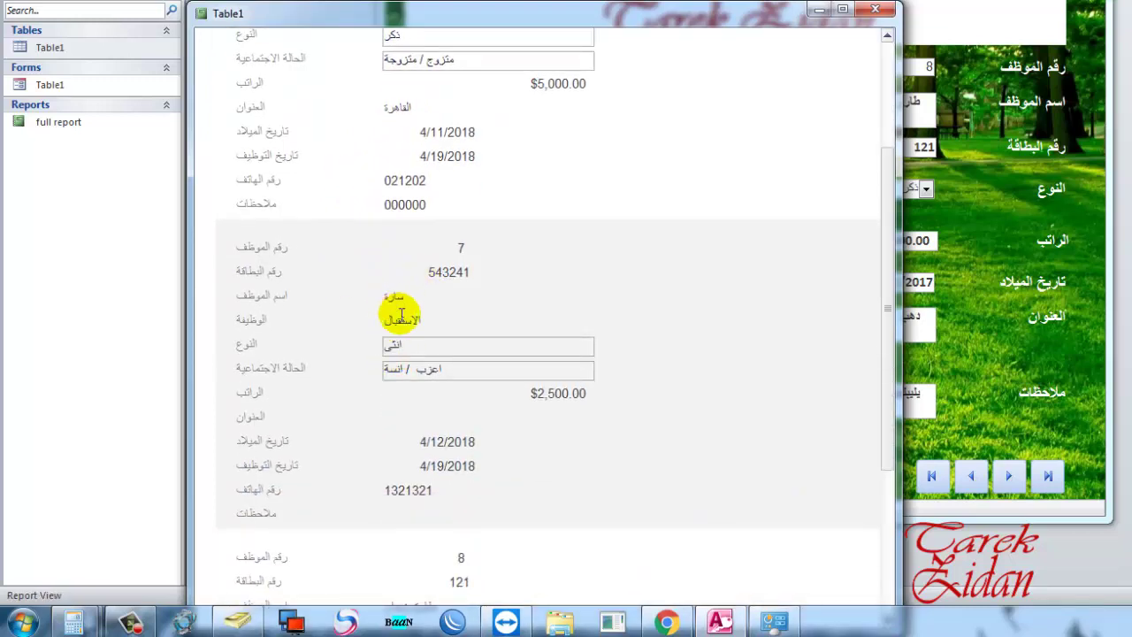
scroll(420, 371, "down", 3)
scroll(433, 430, "down", 2)
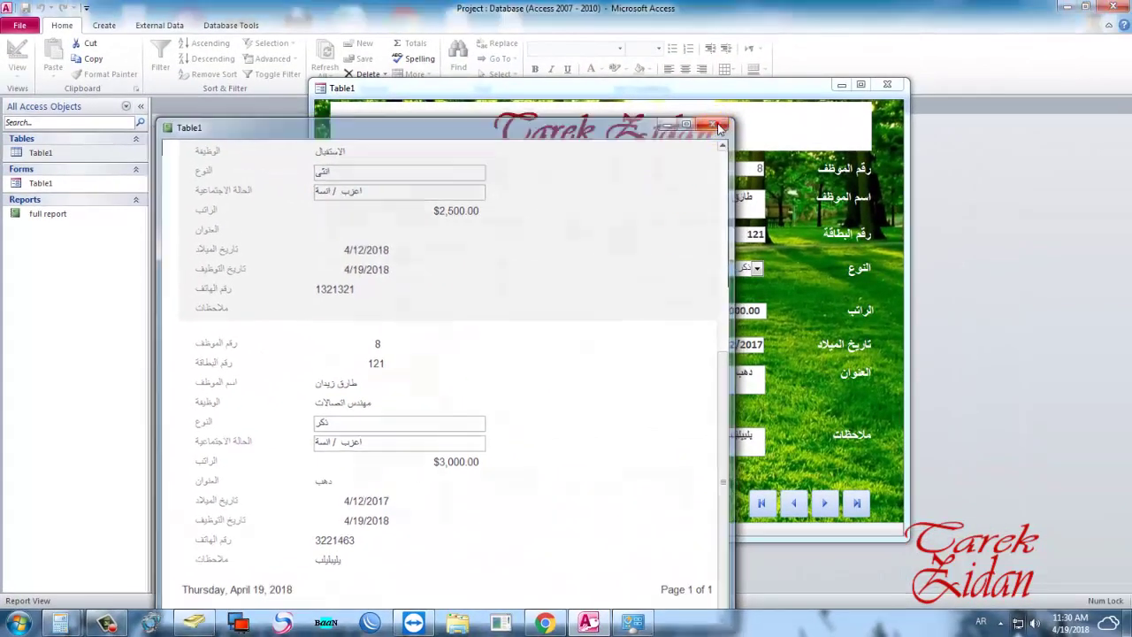
left_click(718, 125)
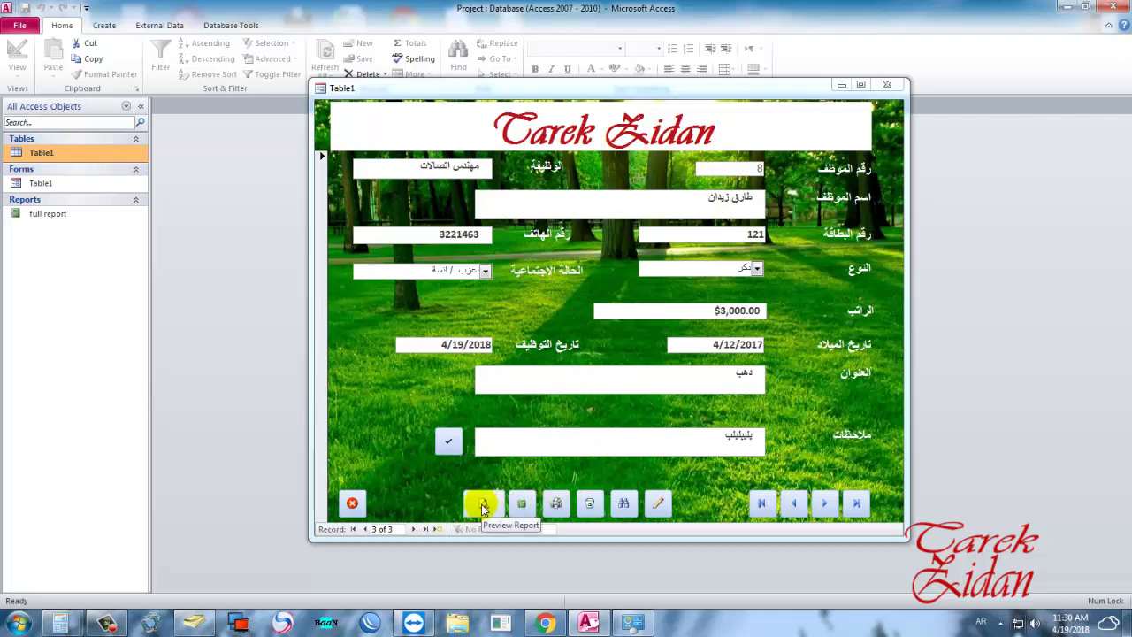
left_click(482, 506)
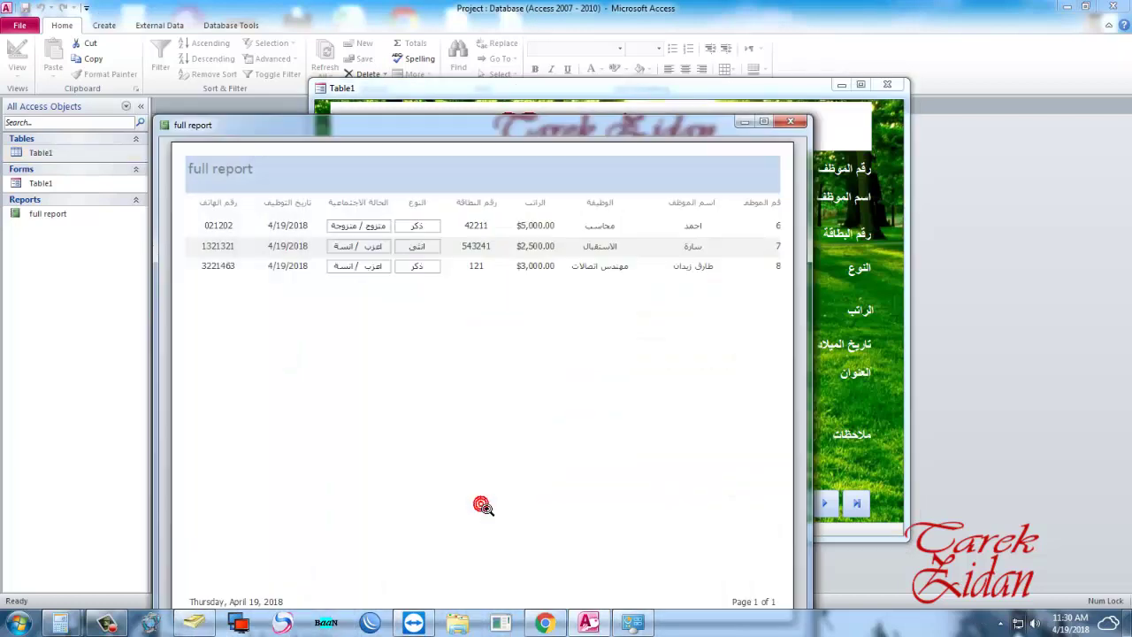
left_click(765, 121)
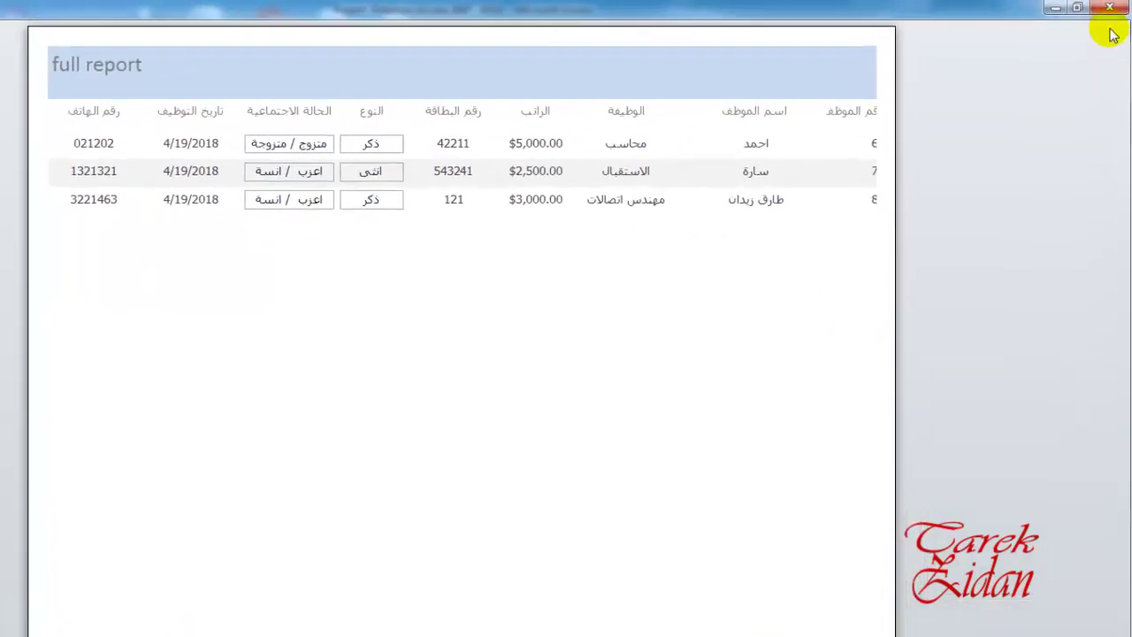
left_click(1108, 12)
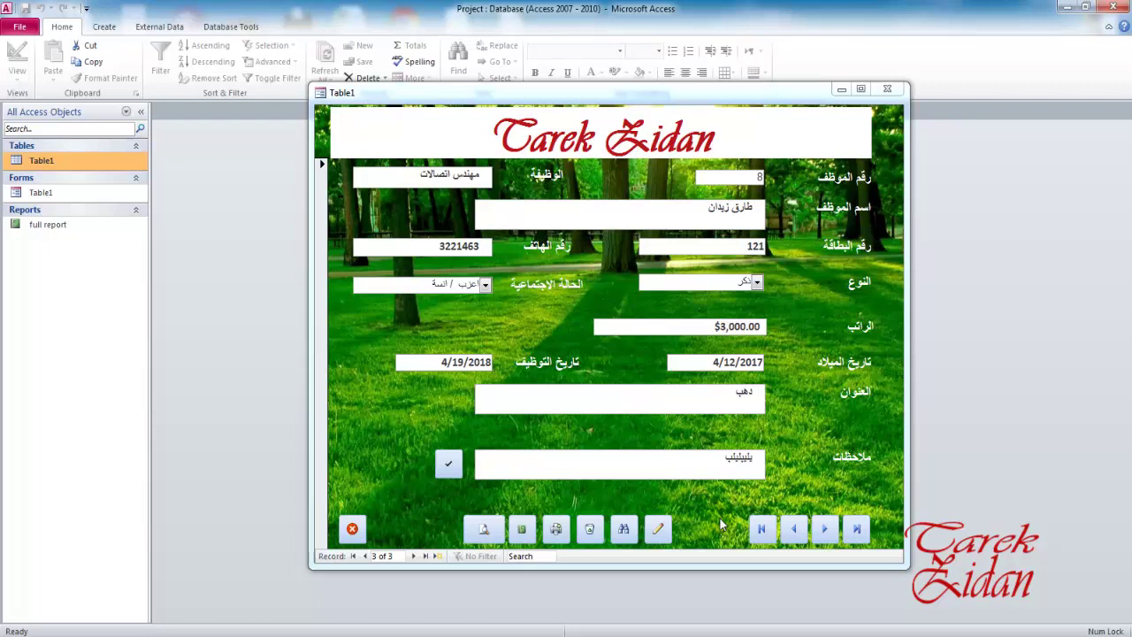
- Close the employee form and create a new blank database, Database6
left_click(886, 91)
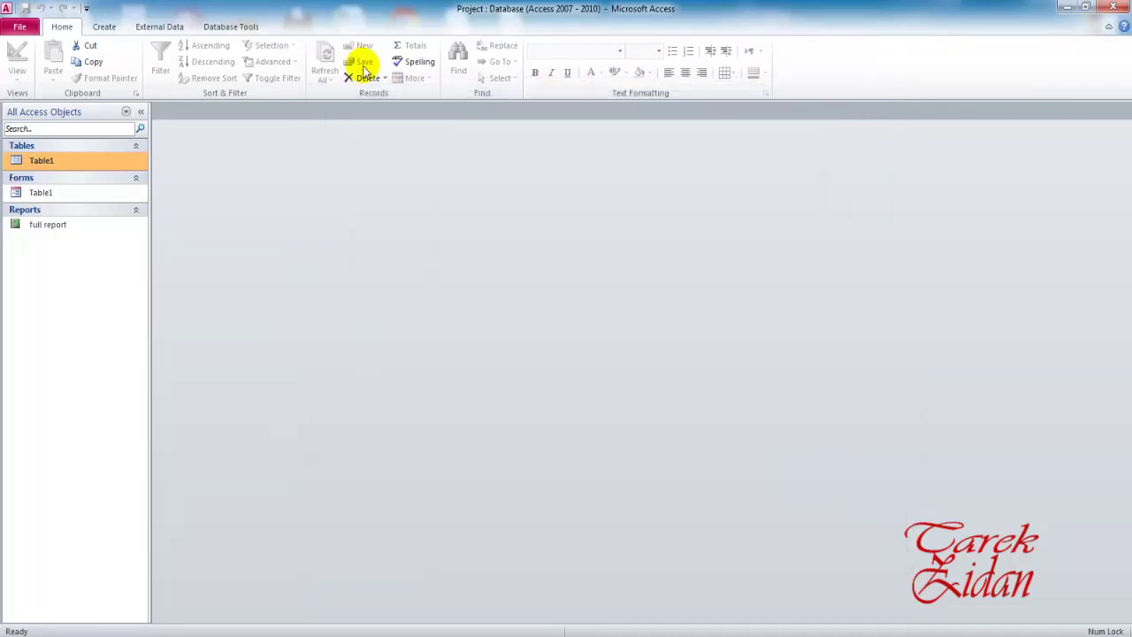
left_click(19, 27)
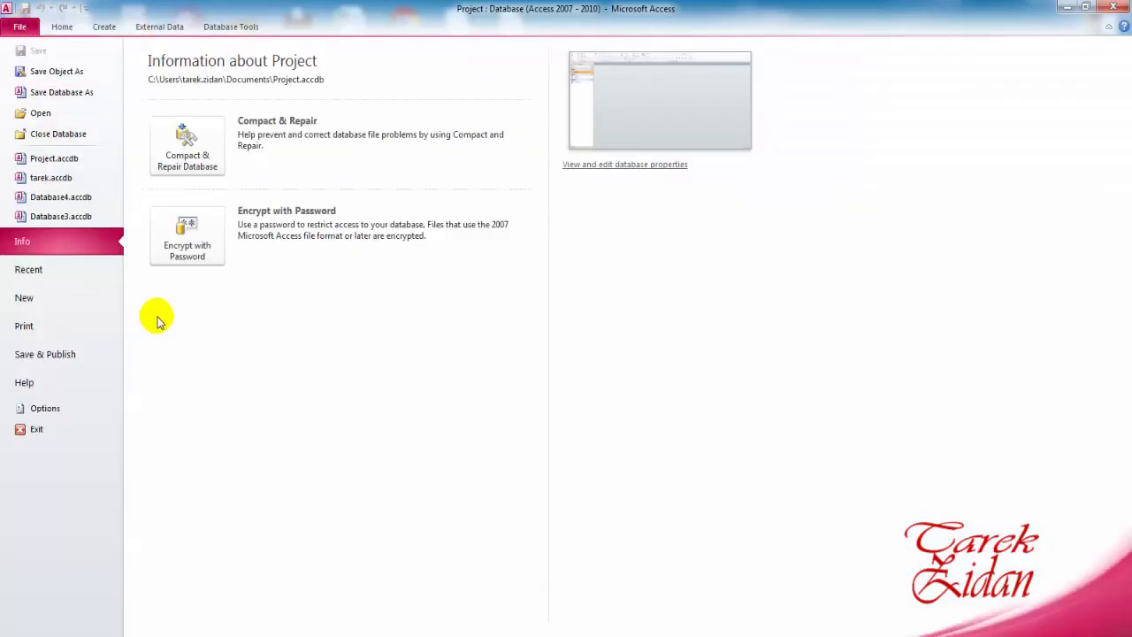
left_click(36, 305)
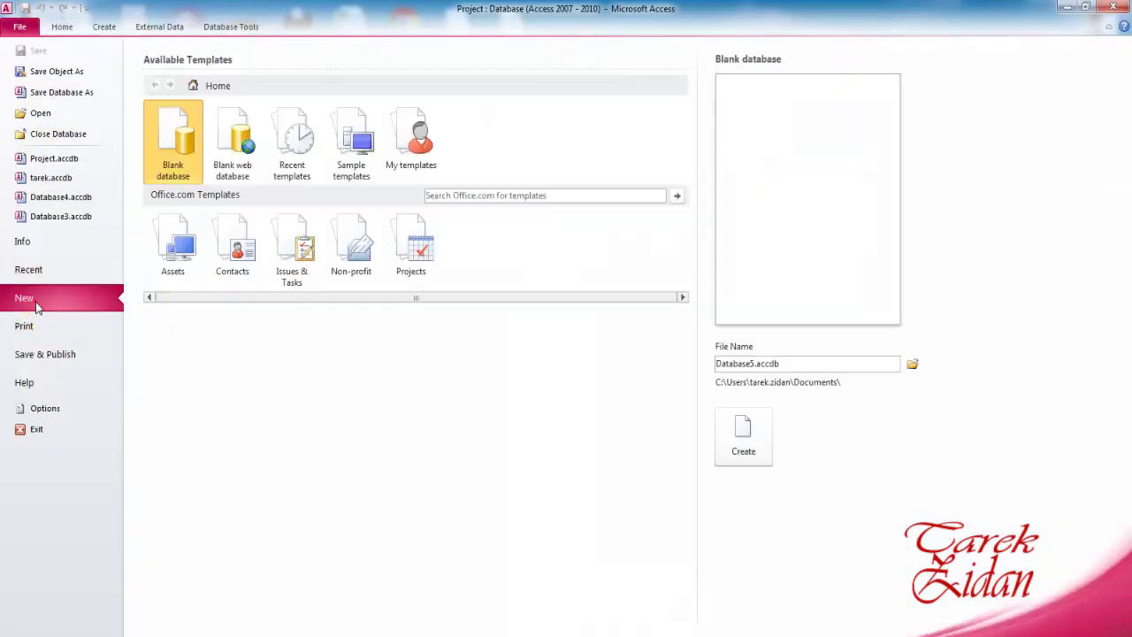
left_click(737, 440)
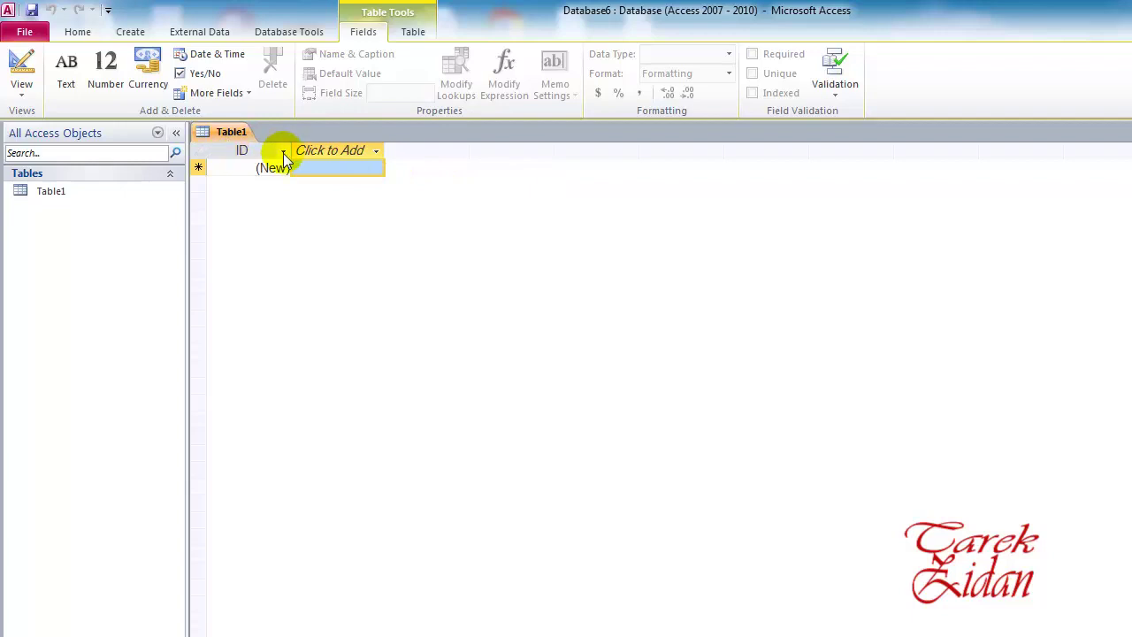
- Save the table as Table1 and add a Name text field, accepting the reserved-word warning
left_click(32, 10)
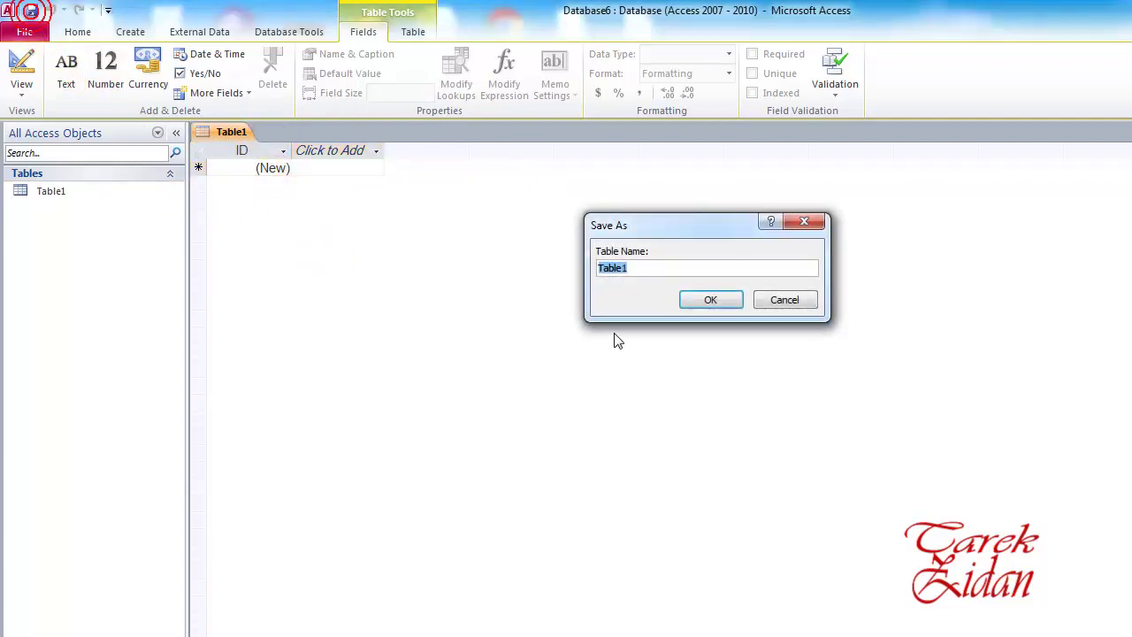
left_click(687, 298)
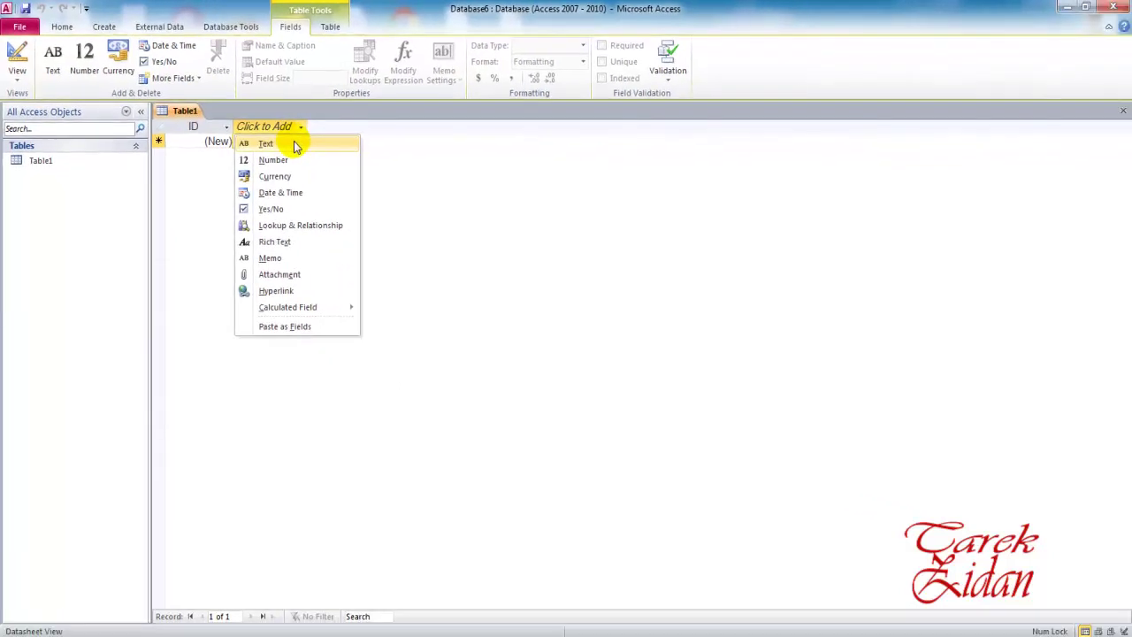
left_click(297, 146)
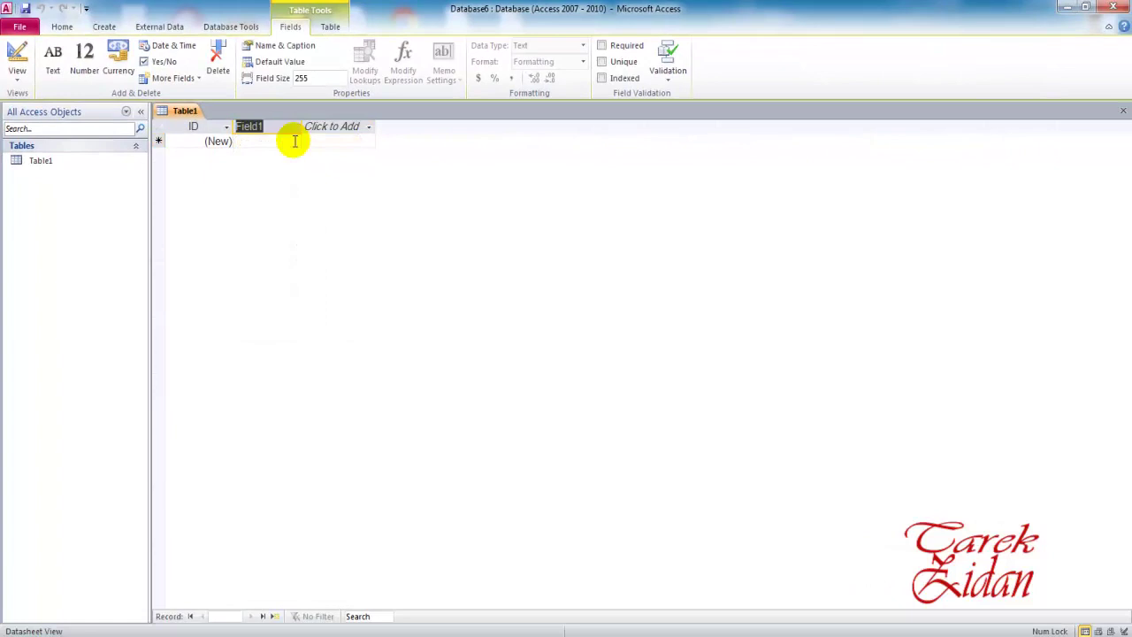
type("Nam")
type("e")
left_click(368, 127)
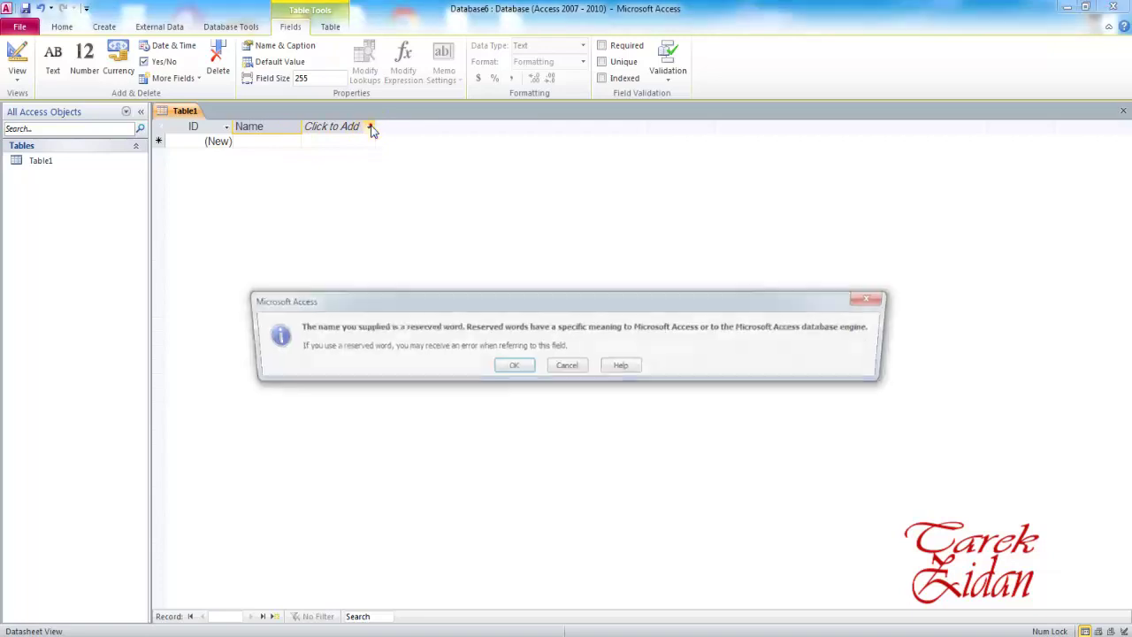
left_click(512, 368)
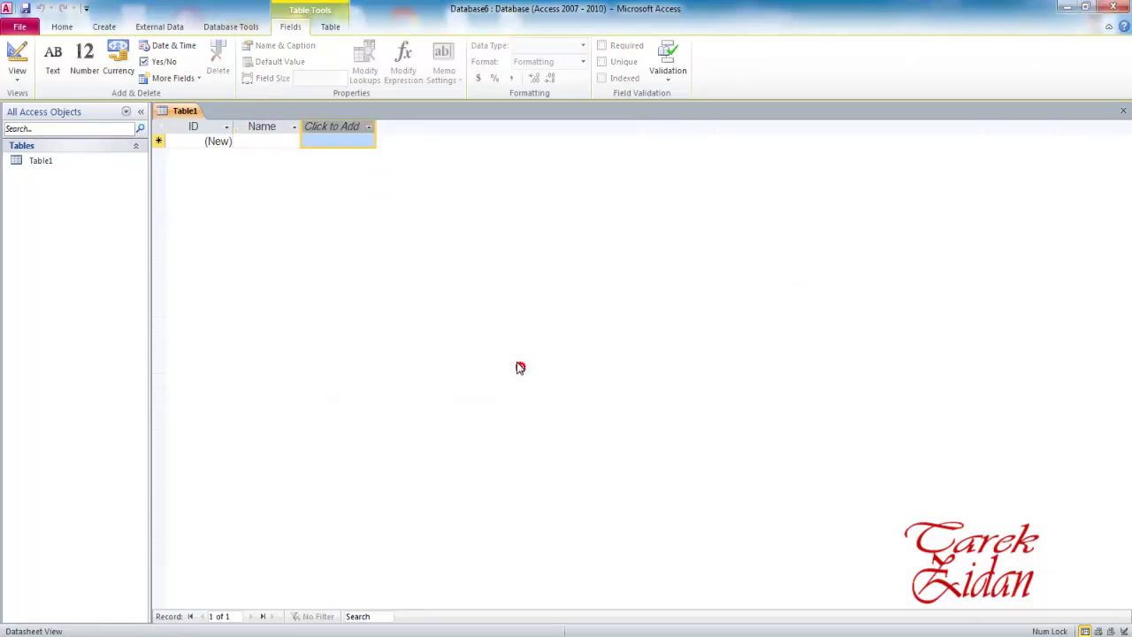
- Add Salary, Position and Telephone text fields after Name
left_click(369, 129)
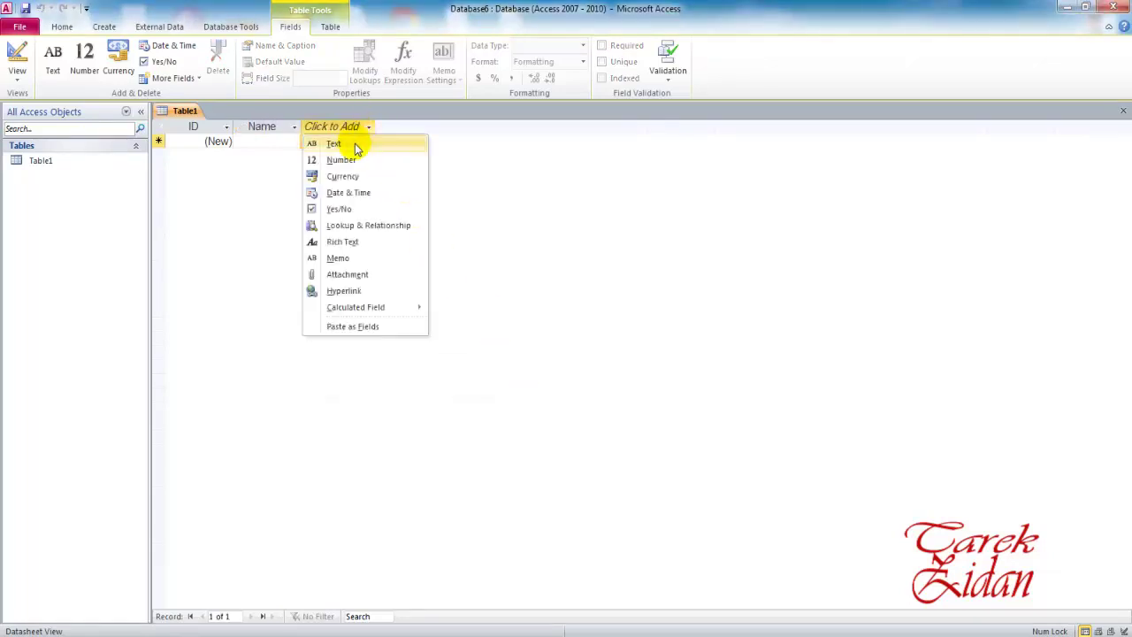
left_click(356, 146)
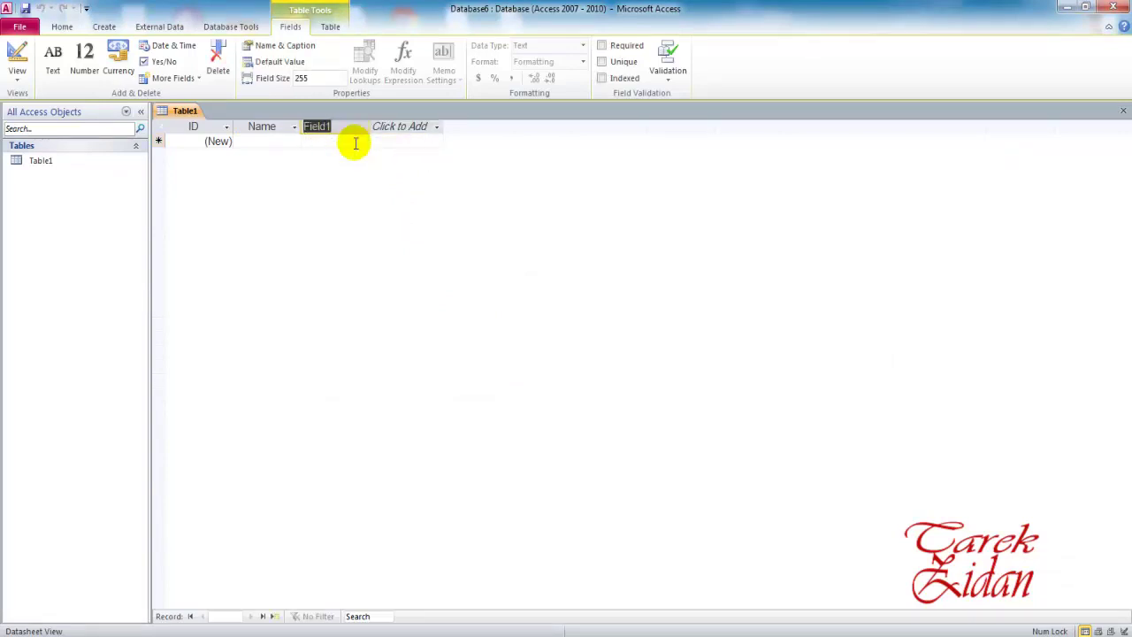
type("Salary")
key("Return")
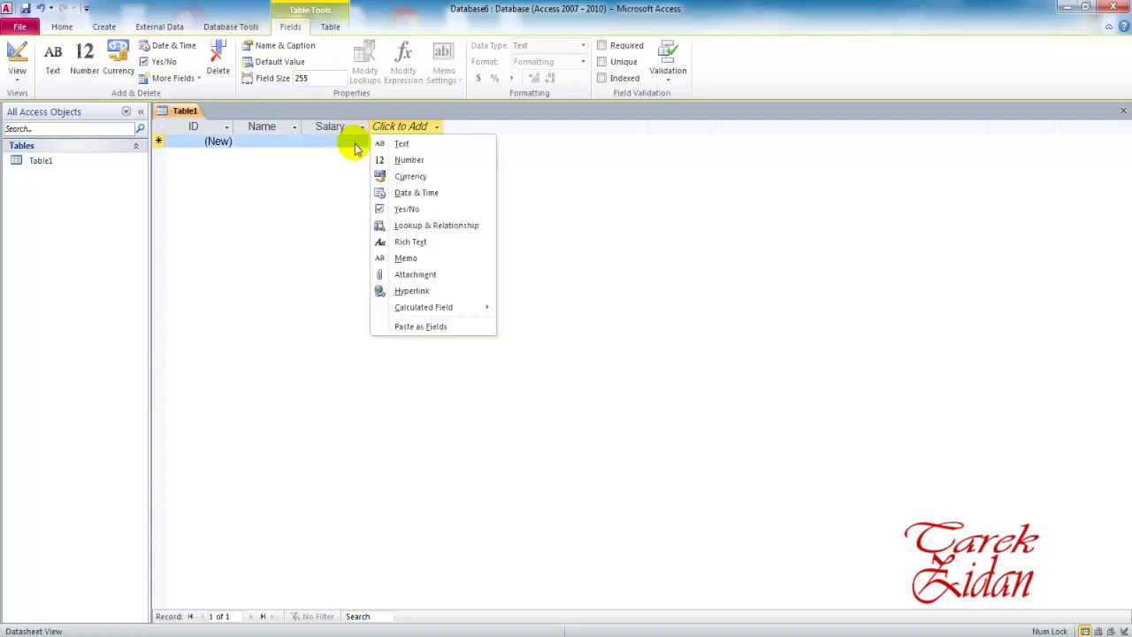
left_click(397, 145)
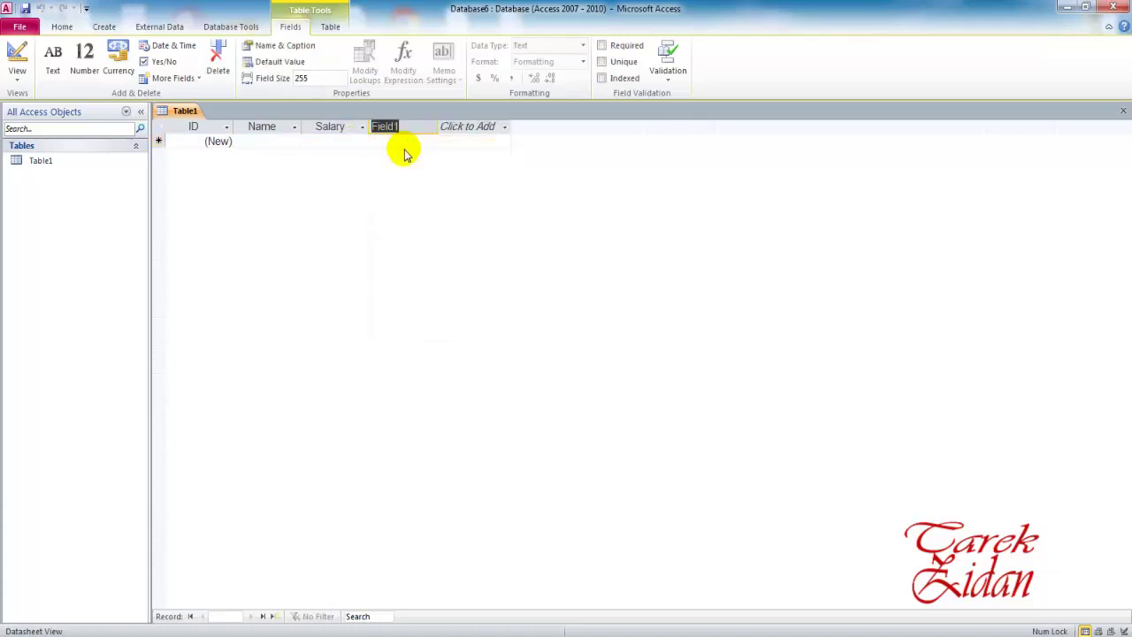
type("Position")
key("Return")
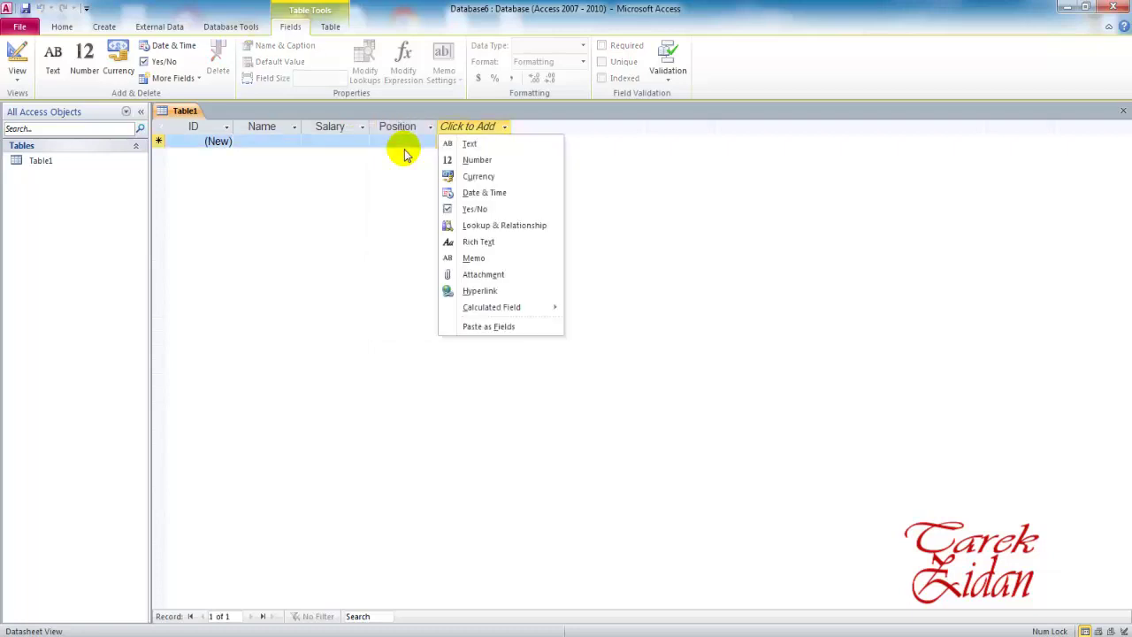
type("t")
type("elep")
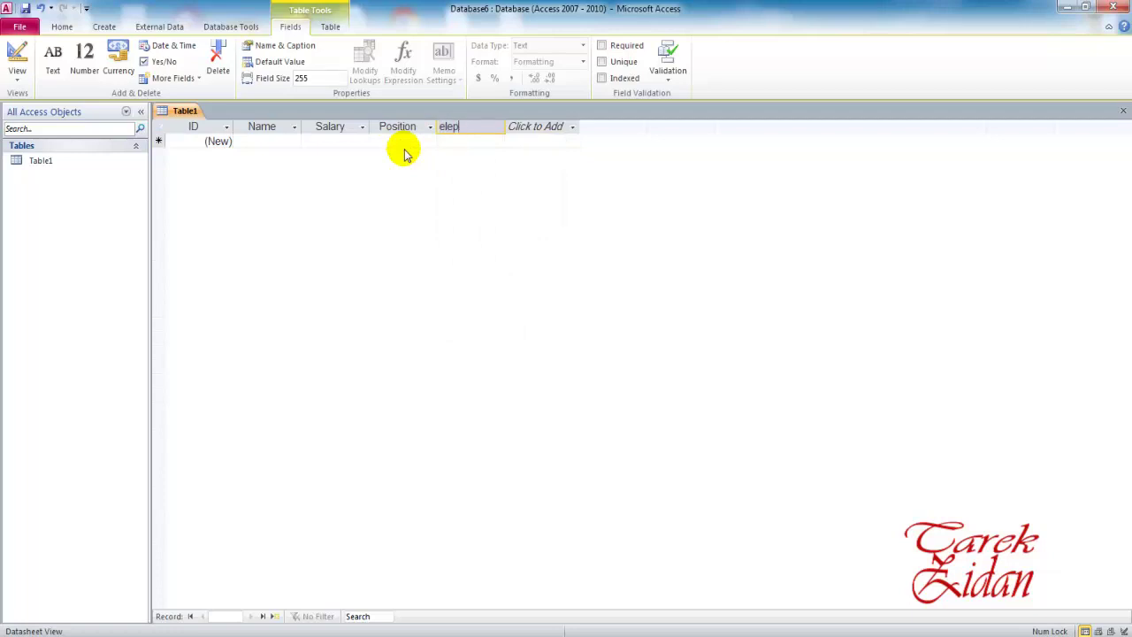
key("BackSpace")
key("BackSpace")
key("BackSpace")
type("p")
type("hon")
key("Return")
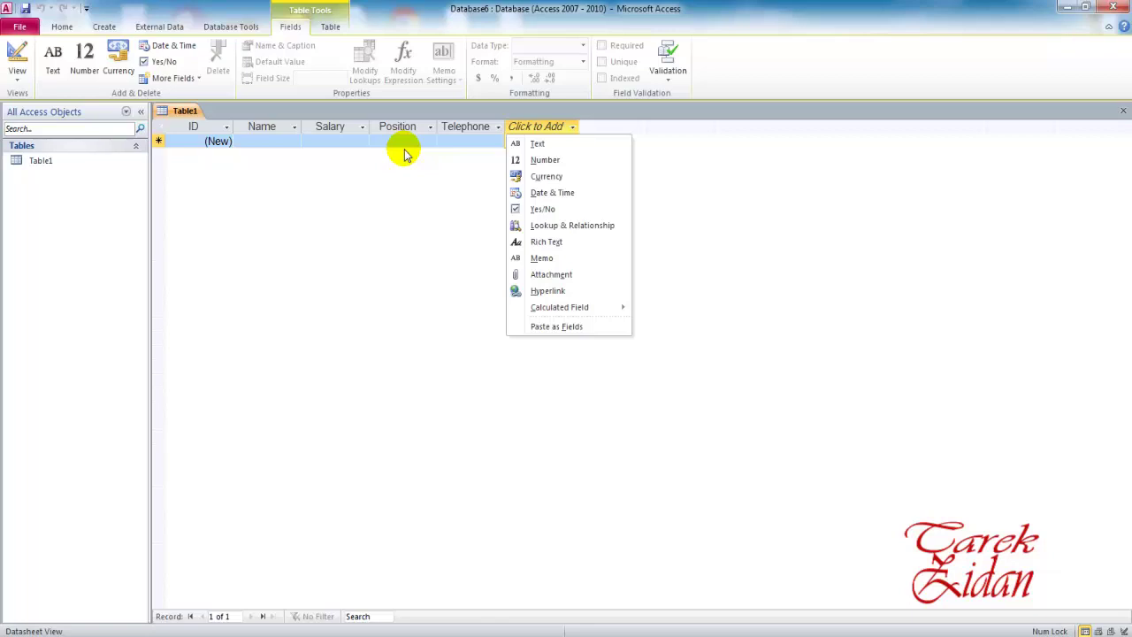
- Delete the attachment column, leaving ID, Name, Salary, Position and Telephone
key("m")
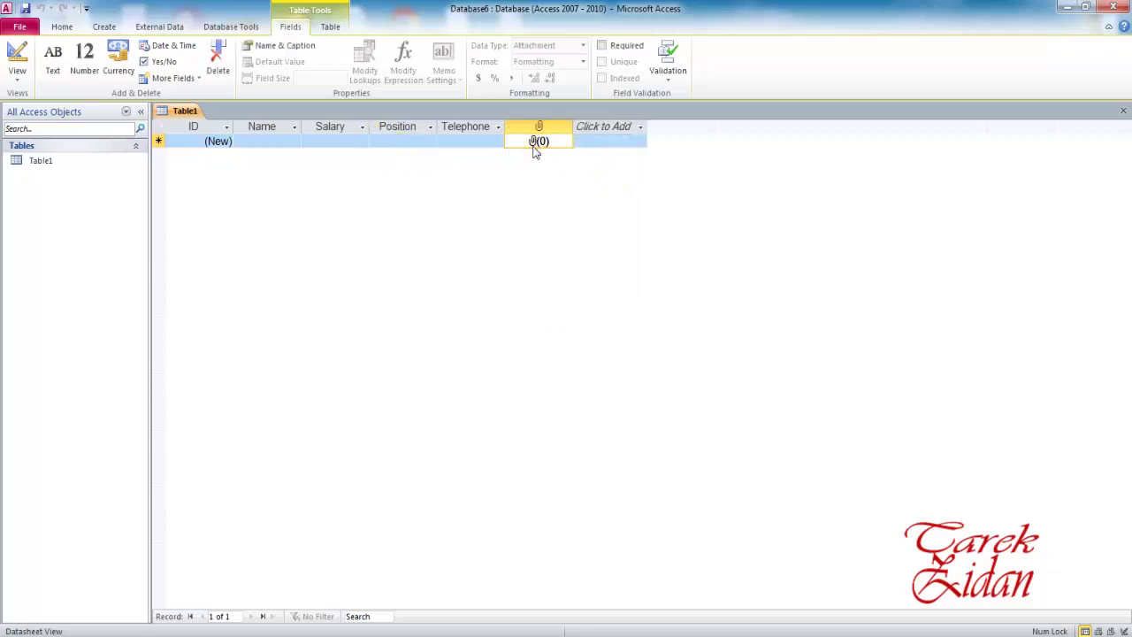
left_click(536, 143)
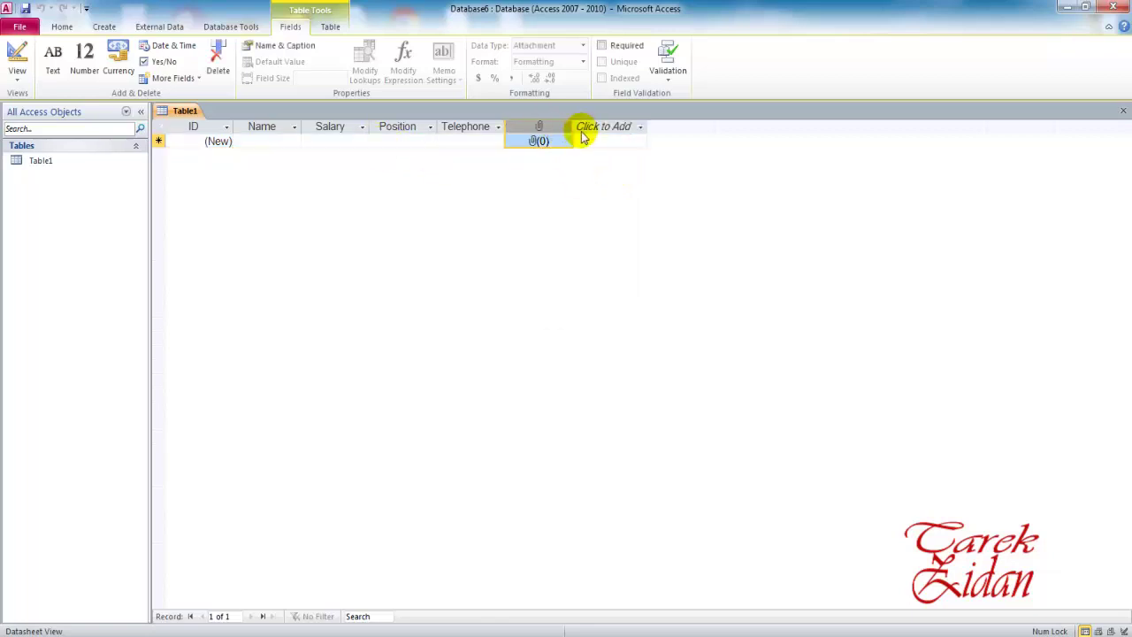
right_click(563, 127)
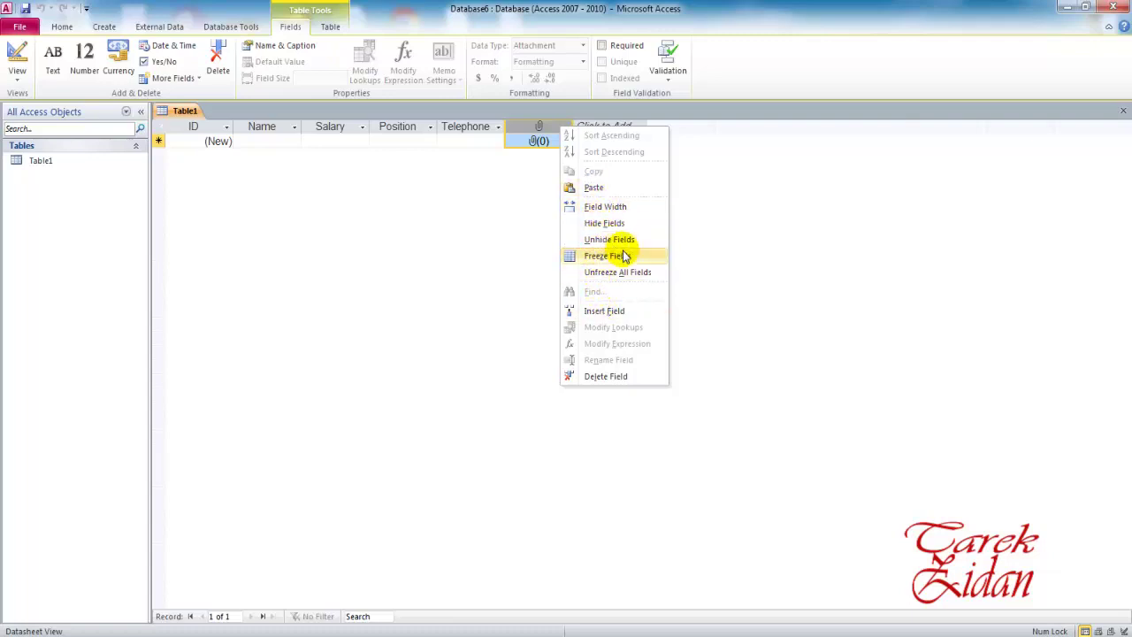
left_click(531, 226)
left_click(548, 126)
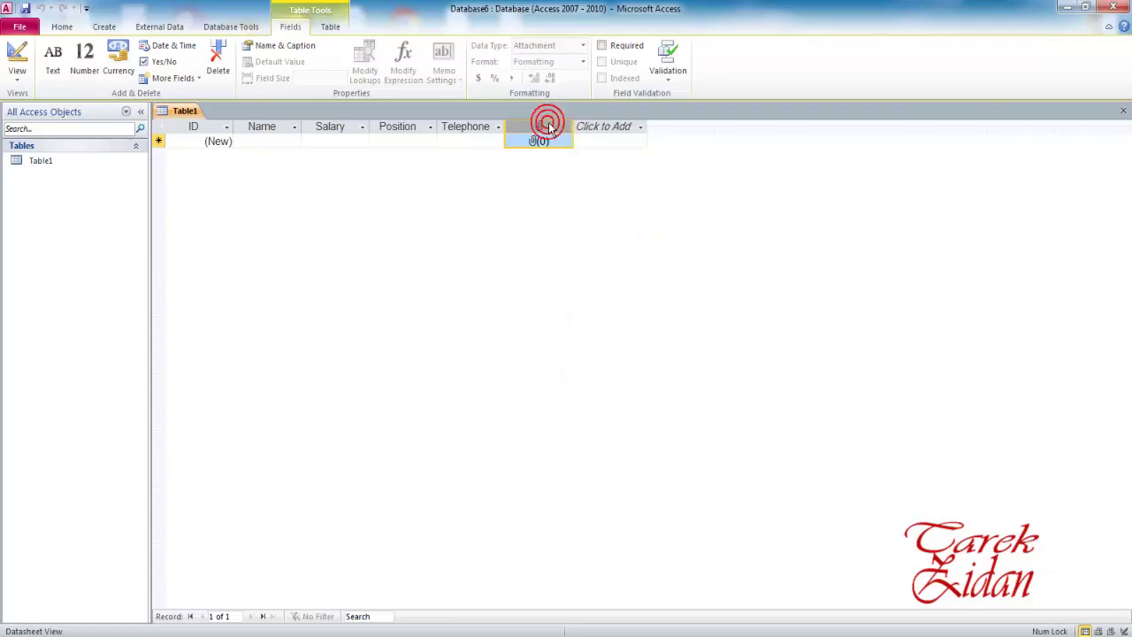
left_click(218, 62)
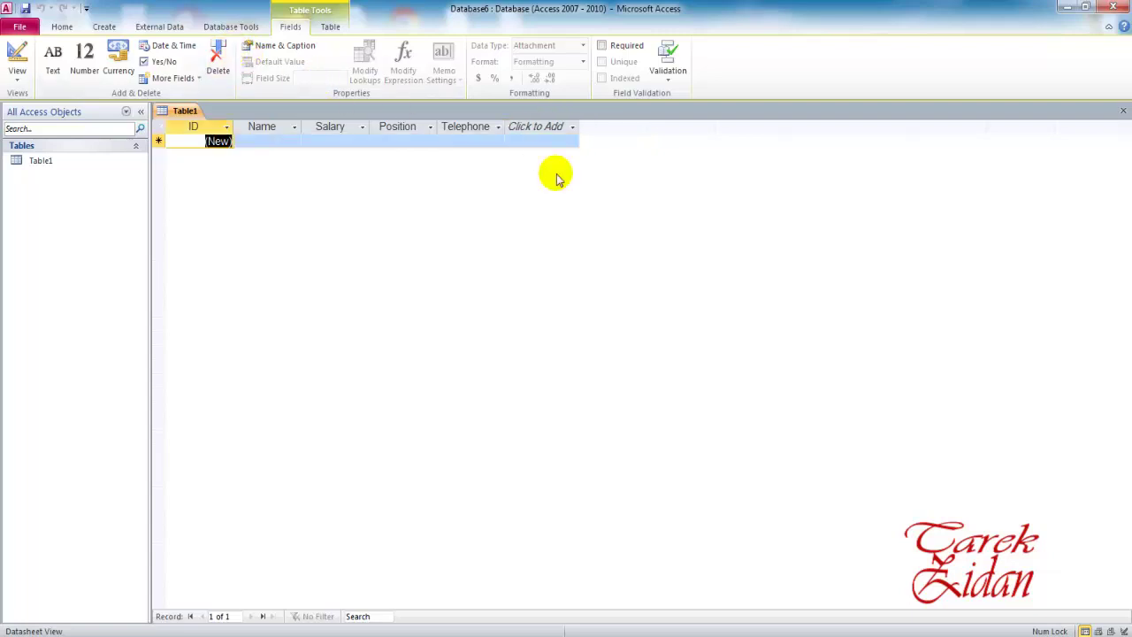
- Add a Text field named Gender after Telephone
left_click(555, 131)
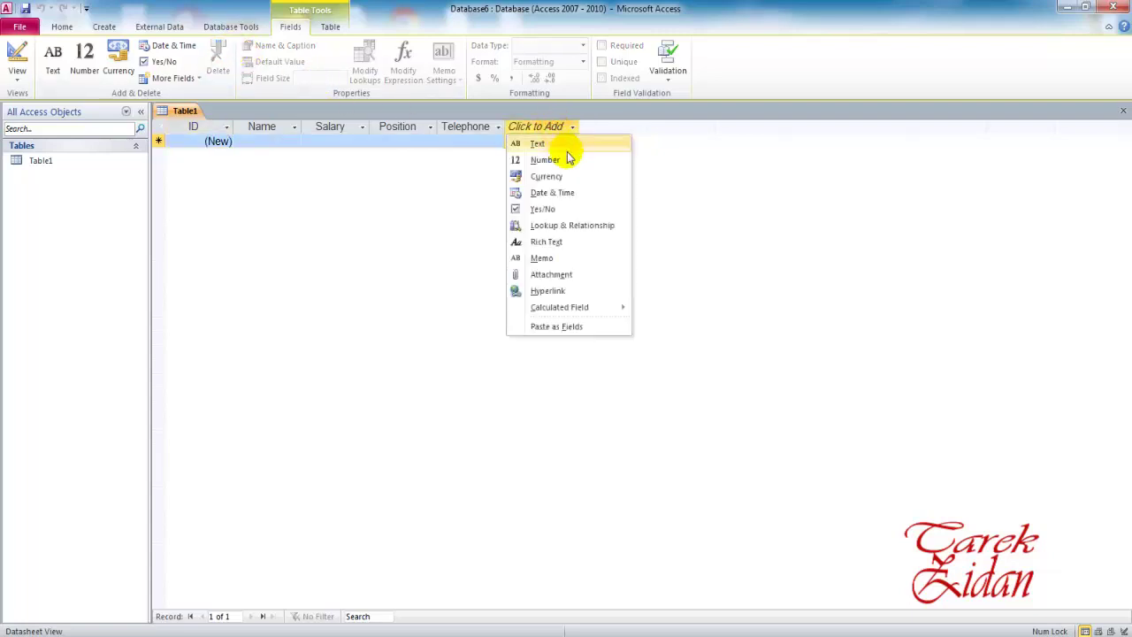
left_click(567, 151)
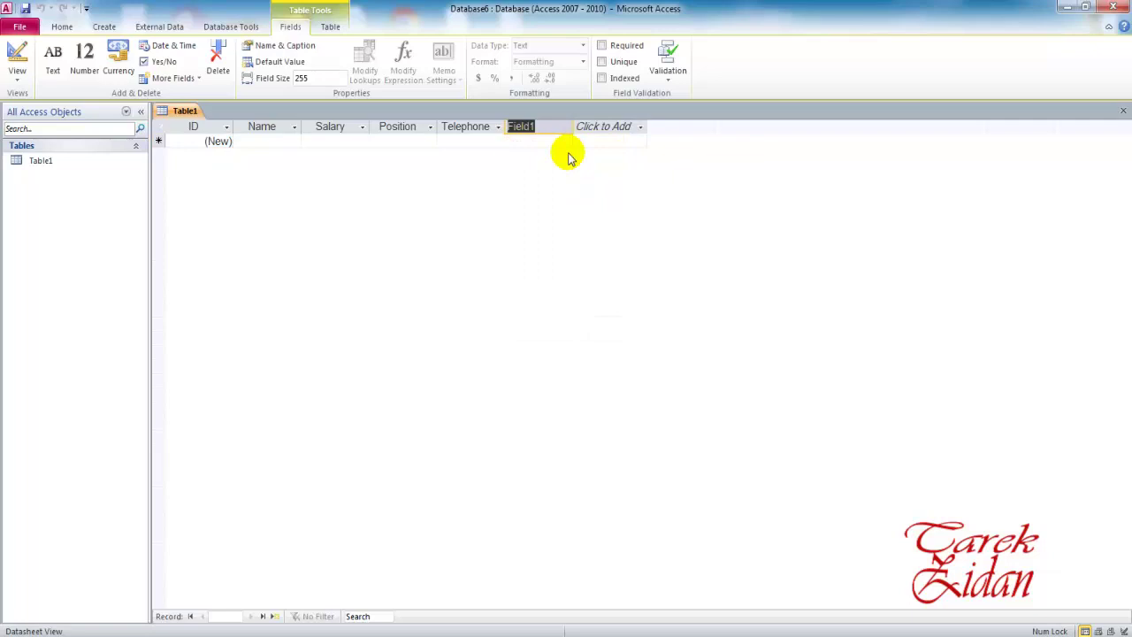
type("Gen")
type("der")
key("Return")
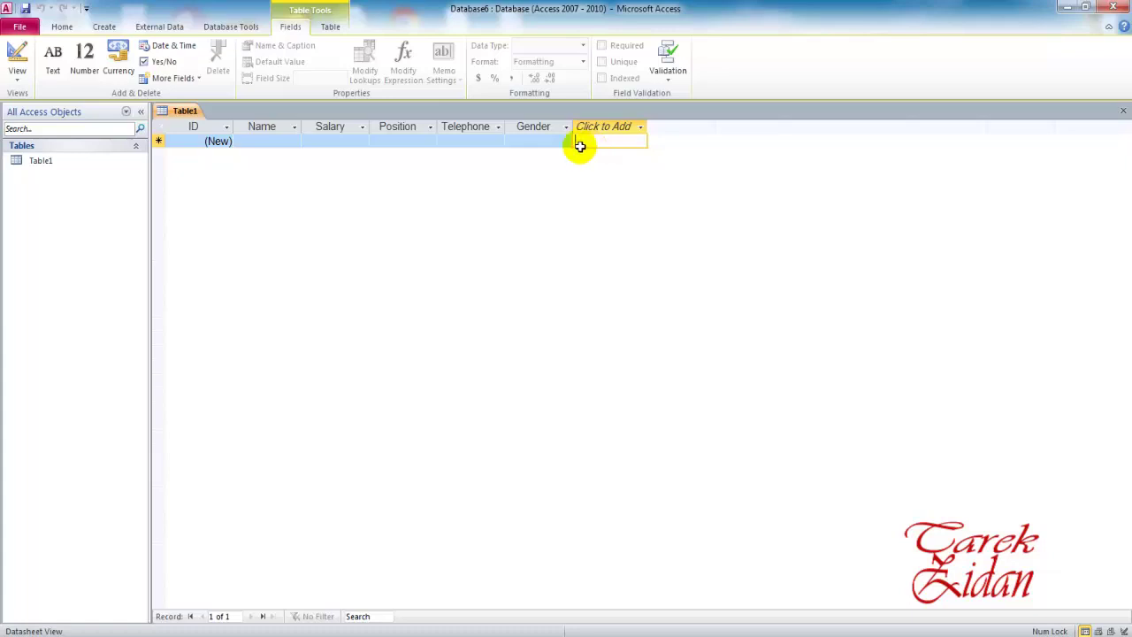
- Add a Text field named Date Of Birth after Gender
left_click(613, 126)
left_click(607, 142)
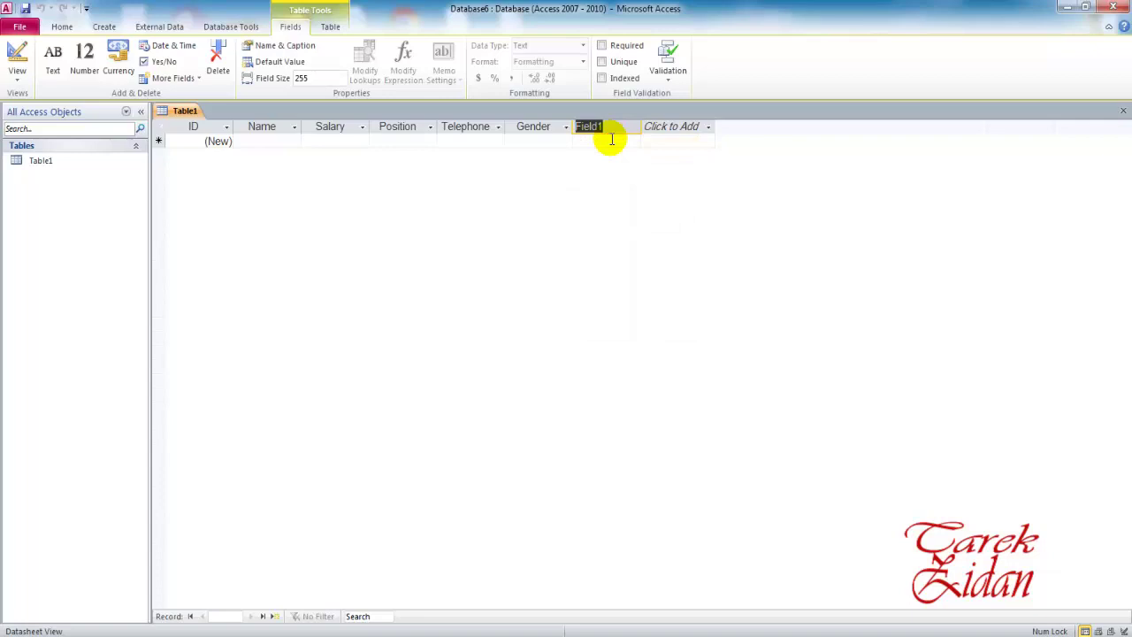
type("Da")
type("te Of Birth")
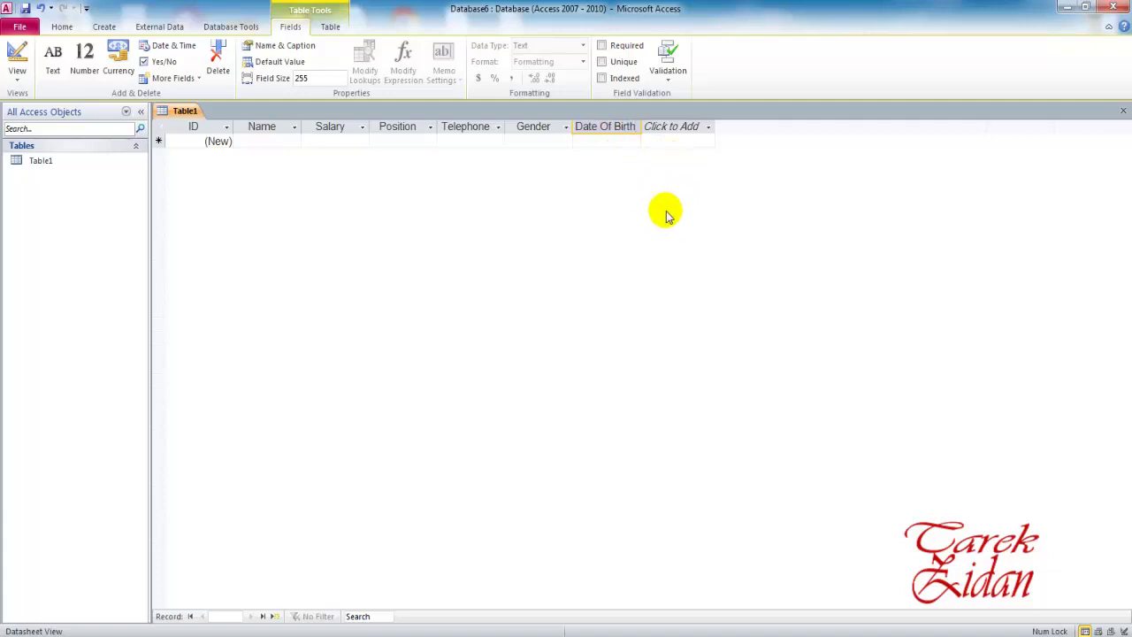
left_click(266, 144)
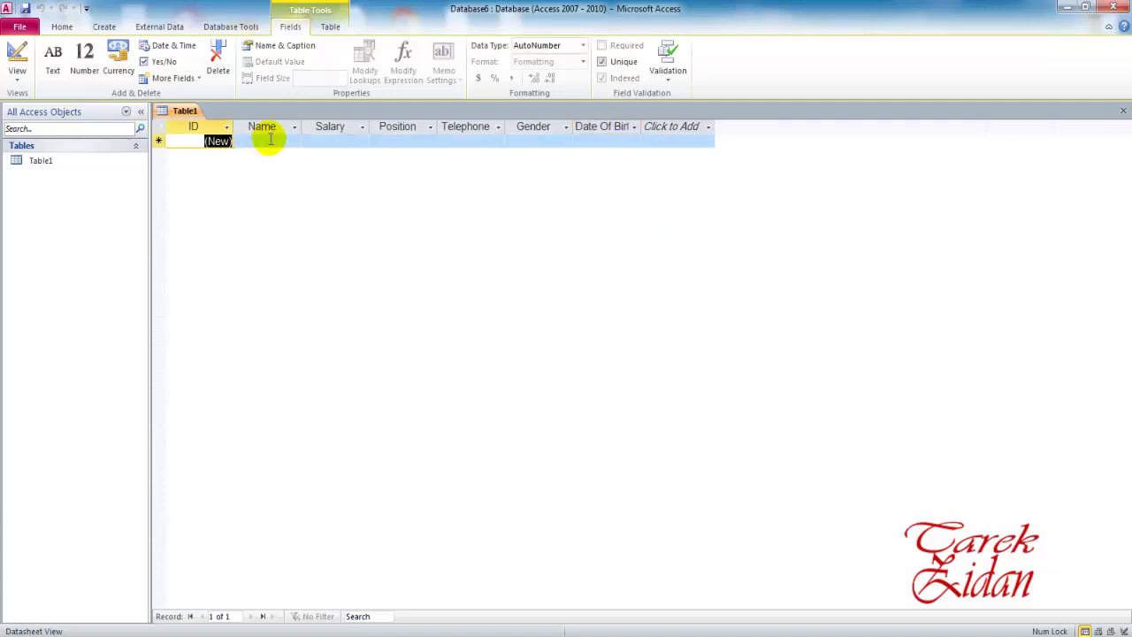
left_click(265, 143)
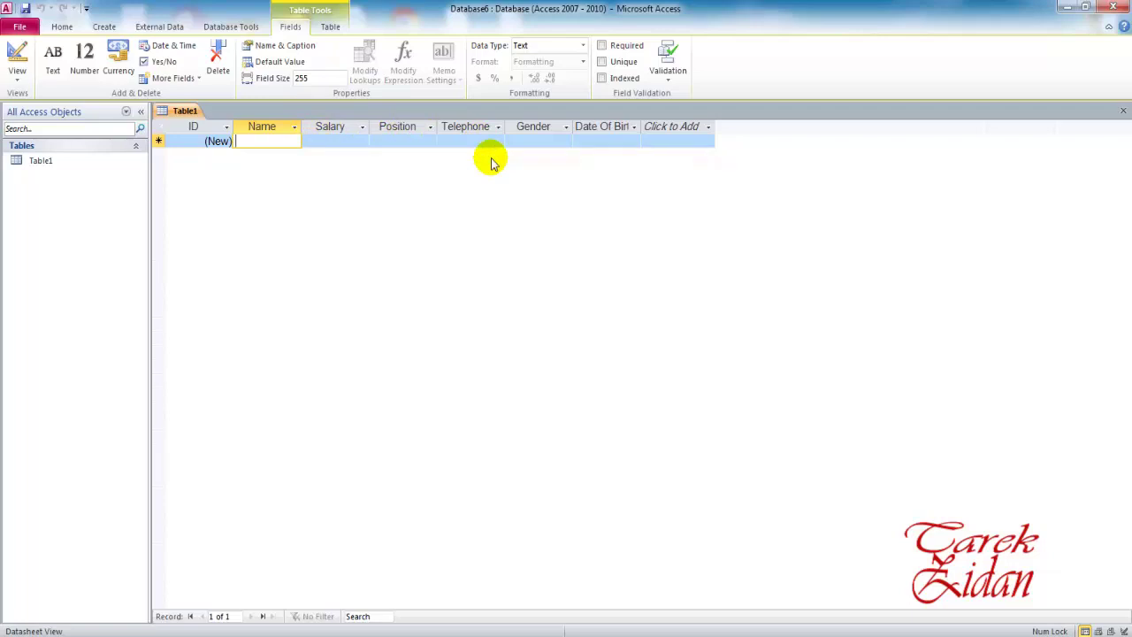
left_click(64, 29)
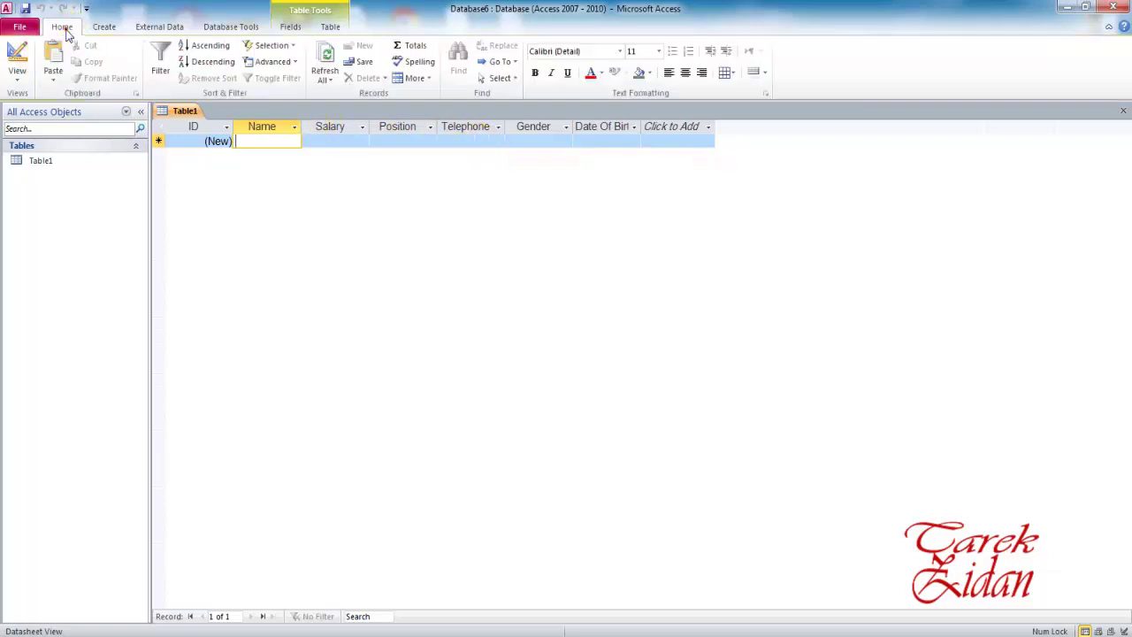
left_click(26, 80)
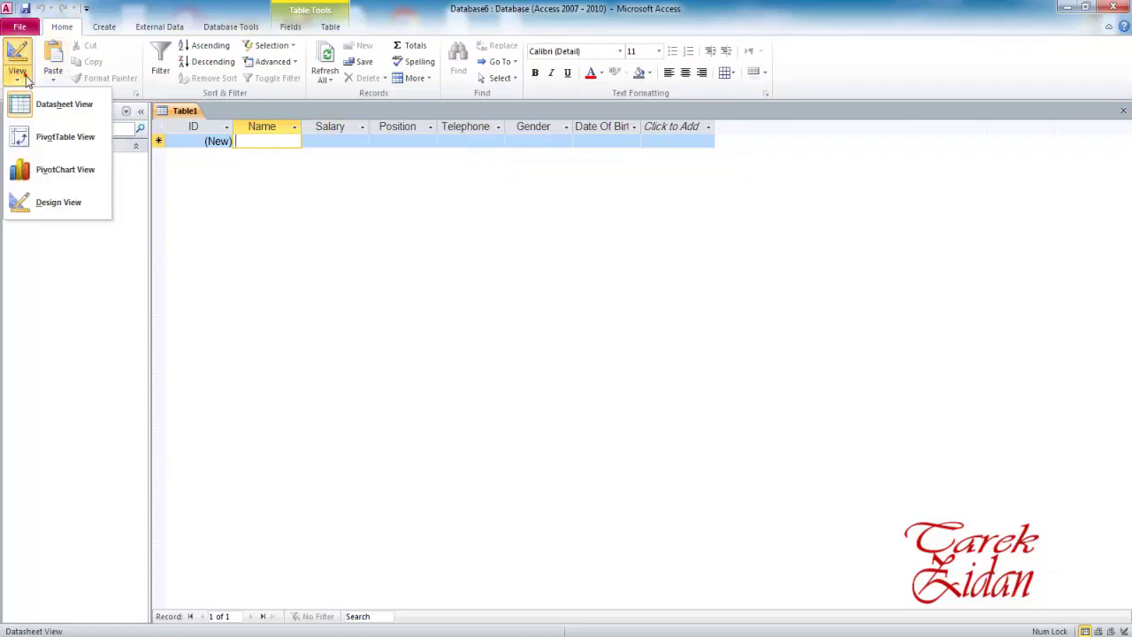
left_click(58, 202)
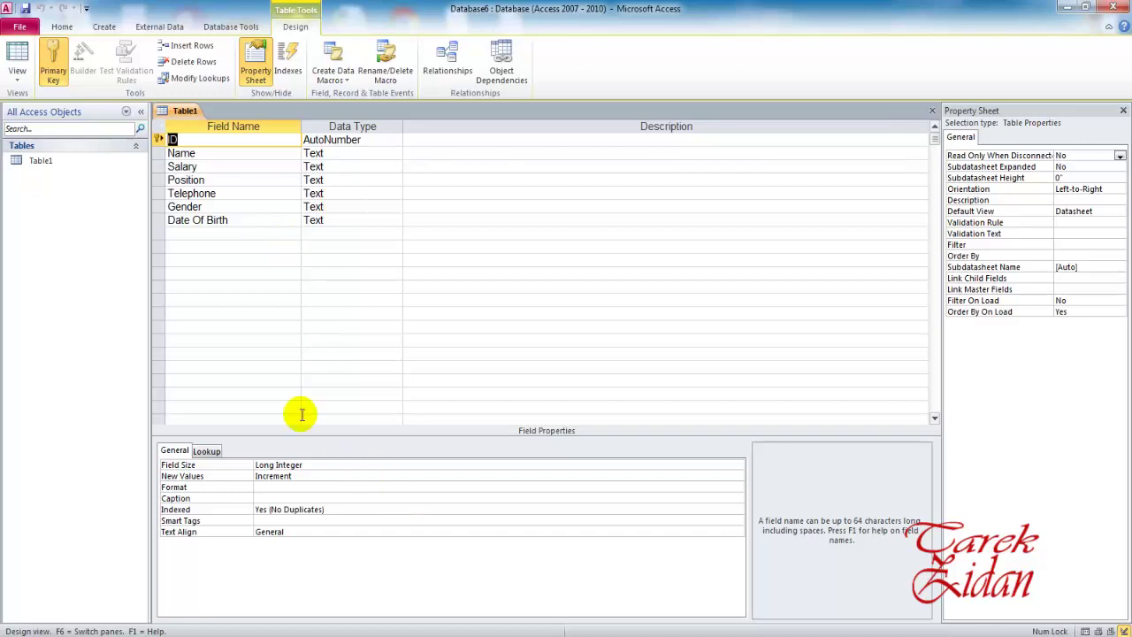
left_click(14, 80)
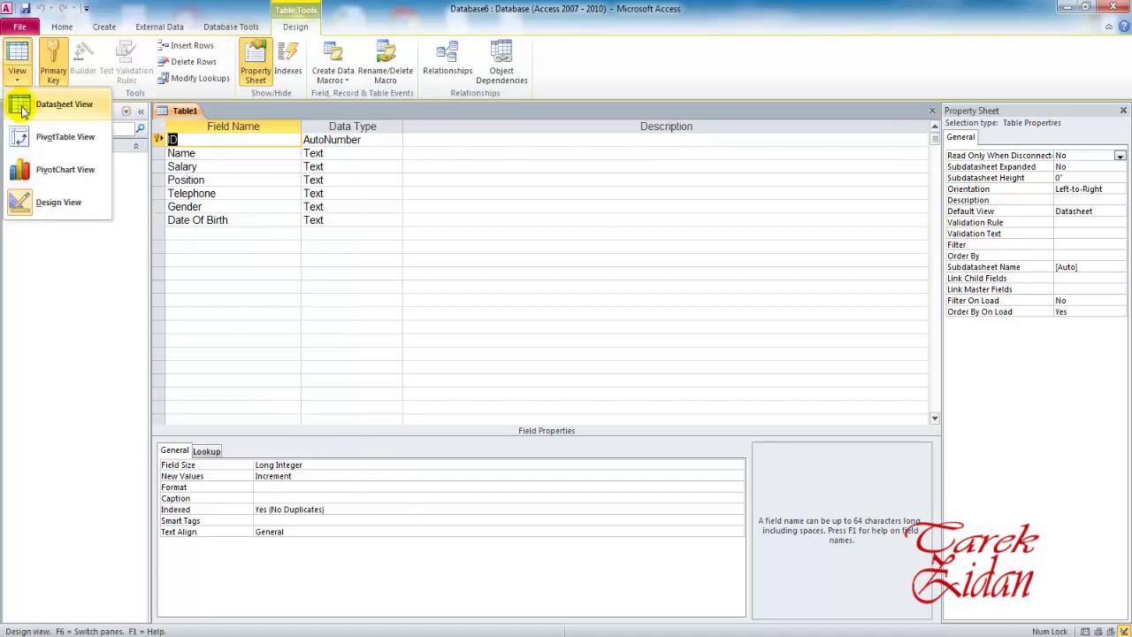
left_click(23, 106)
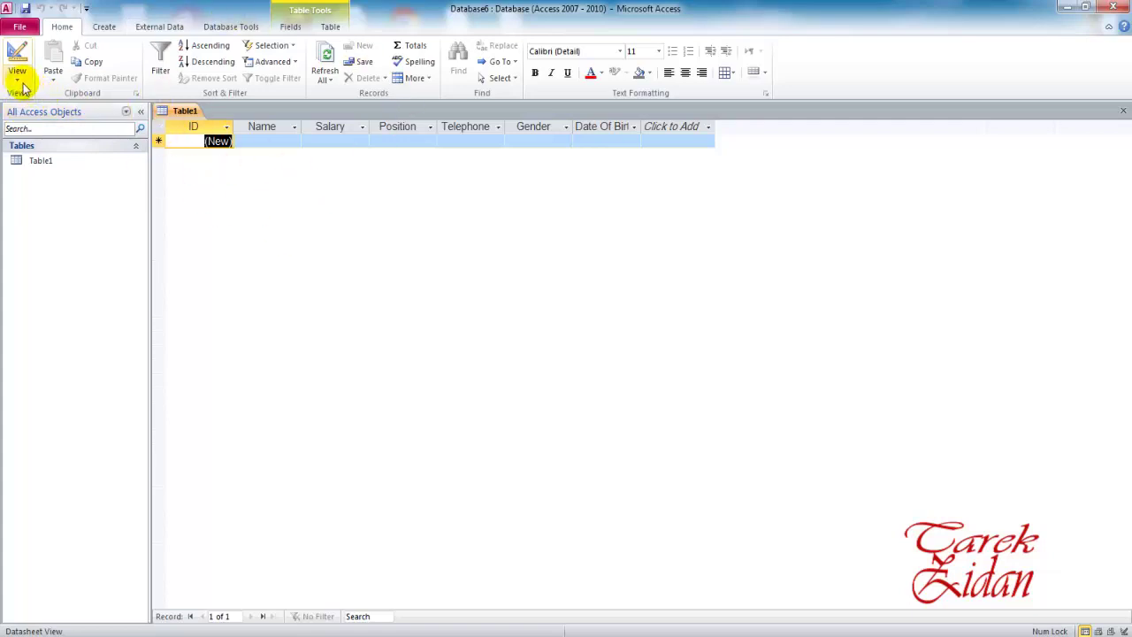
left_click(20, 80)
left_click(658, 326)
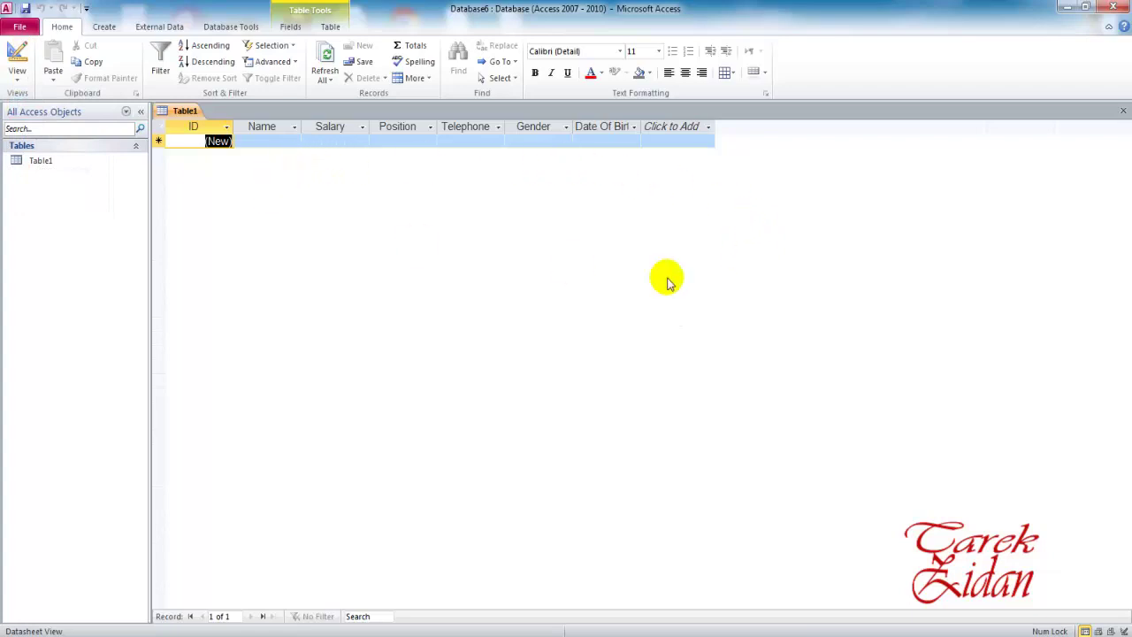
left_click(16, 78)
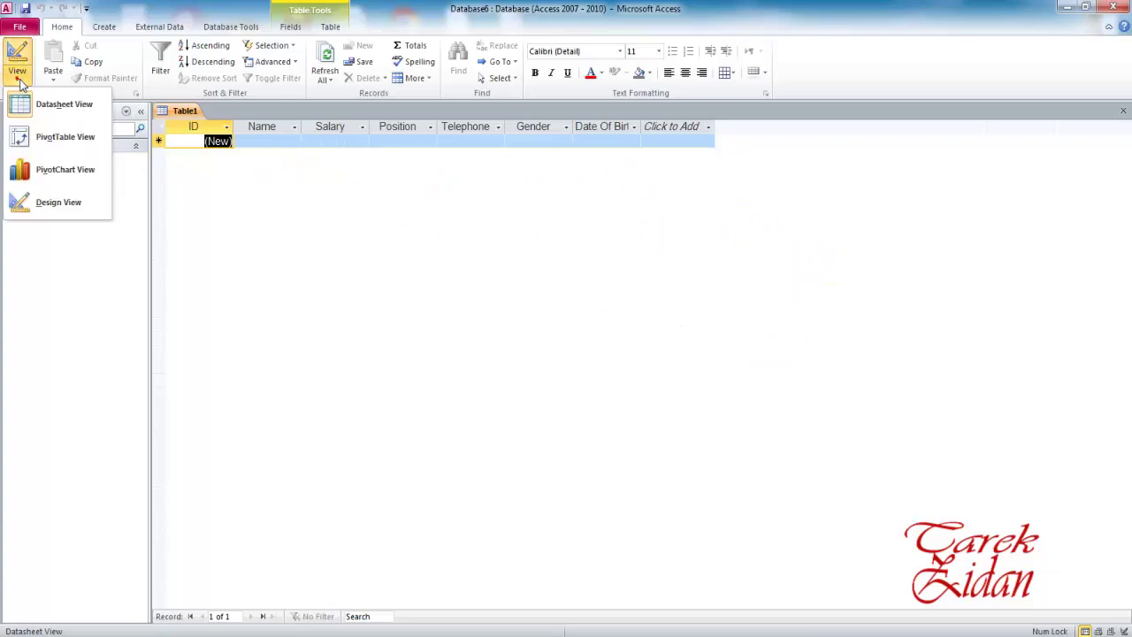
left_click(58, 209)
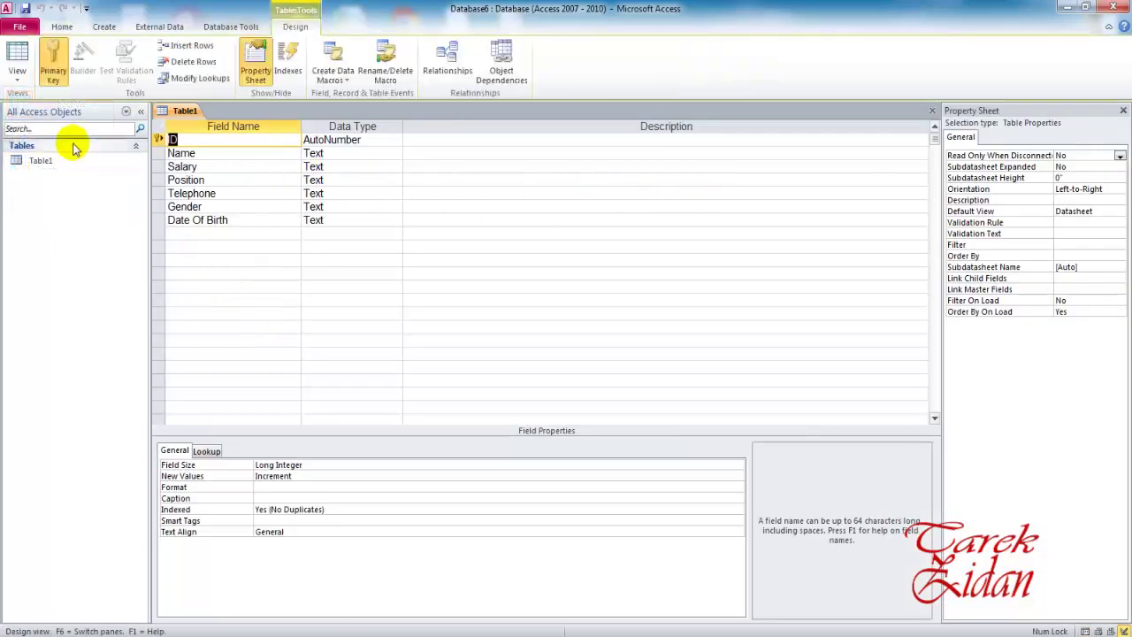
left_click(17, 78)
left_click(83, 107)
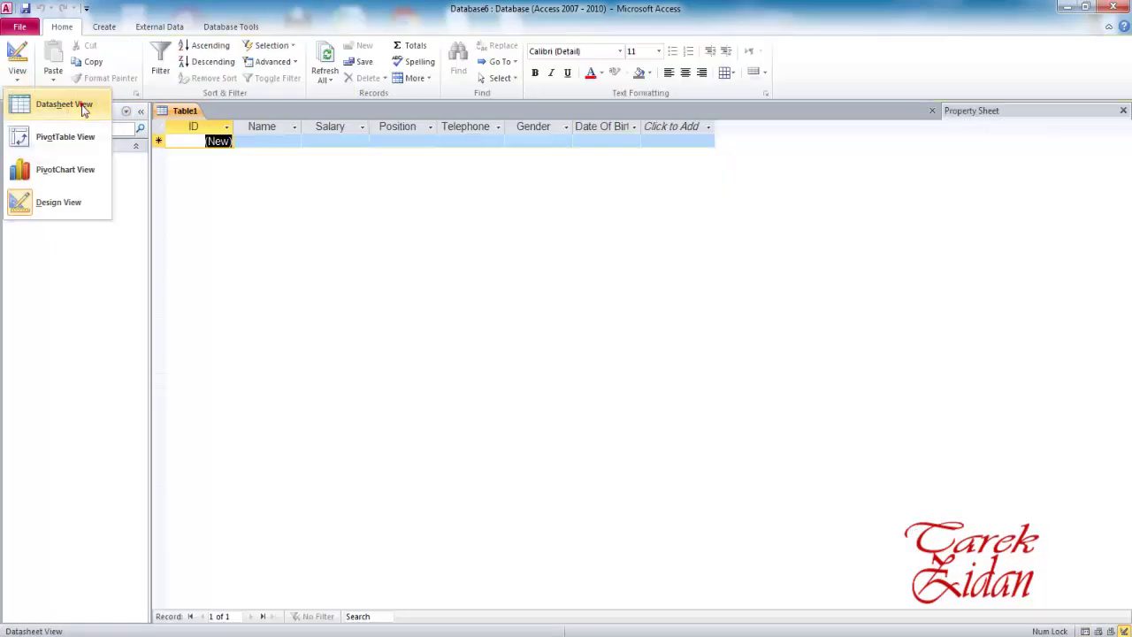
left_click(17, 78)
left_click(44, 191)
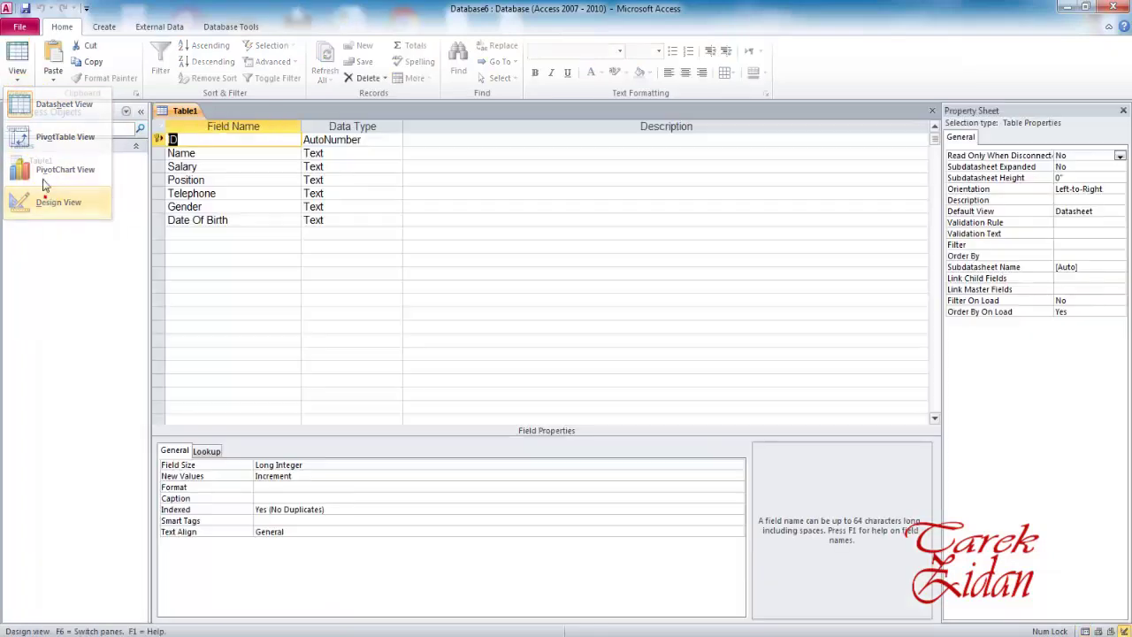
left_click(23, 84)
left_click(29, 105)
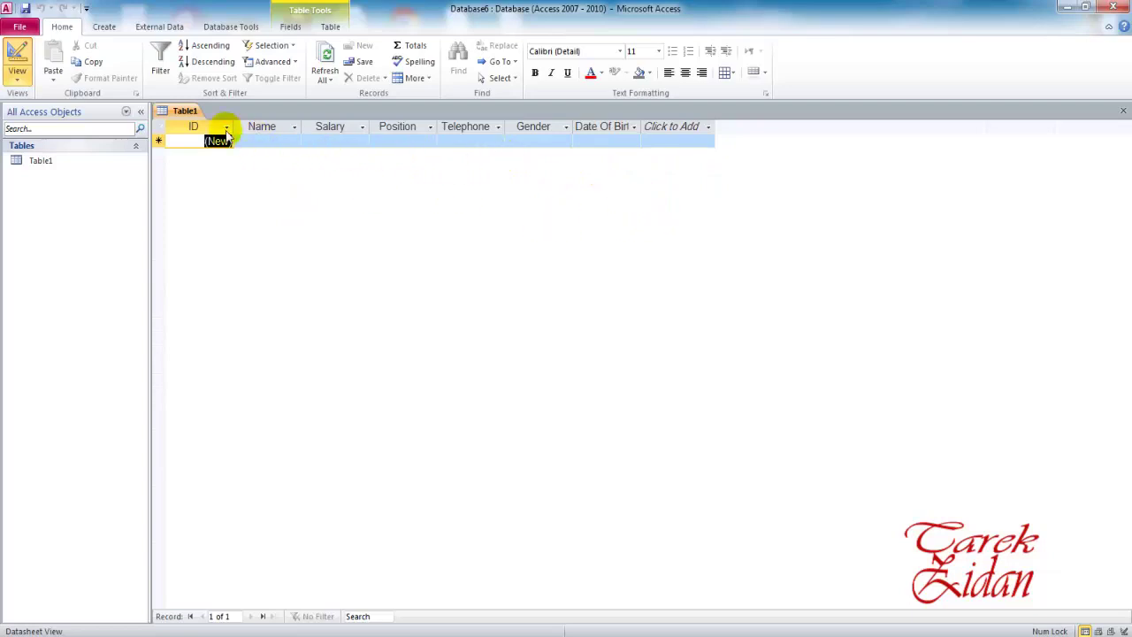
left_click(17, 77)
left_click(55, 202)
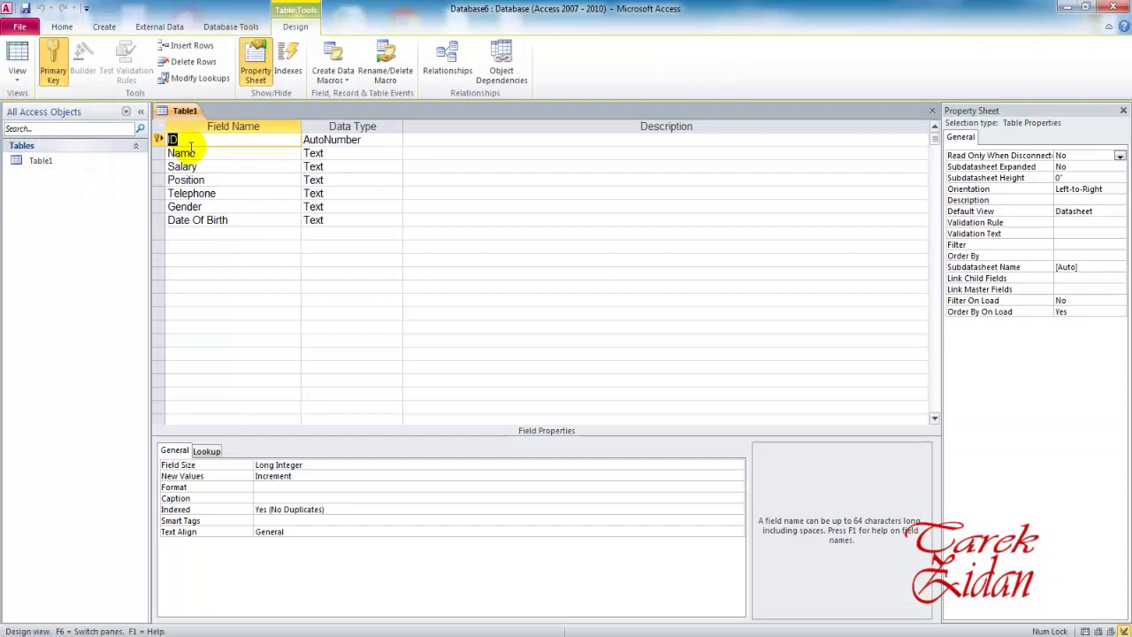
left_click(200, 155)
left_click(192, 193)
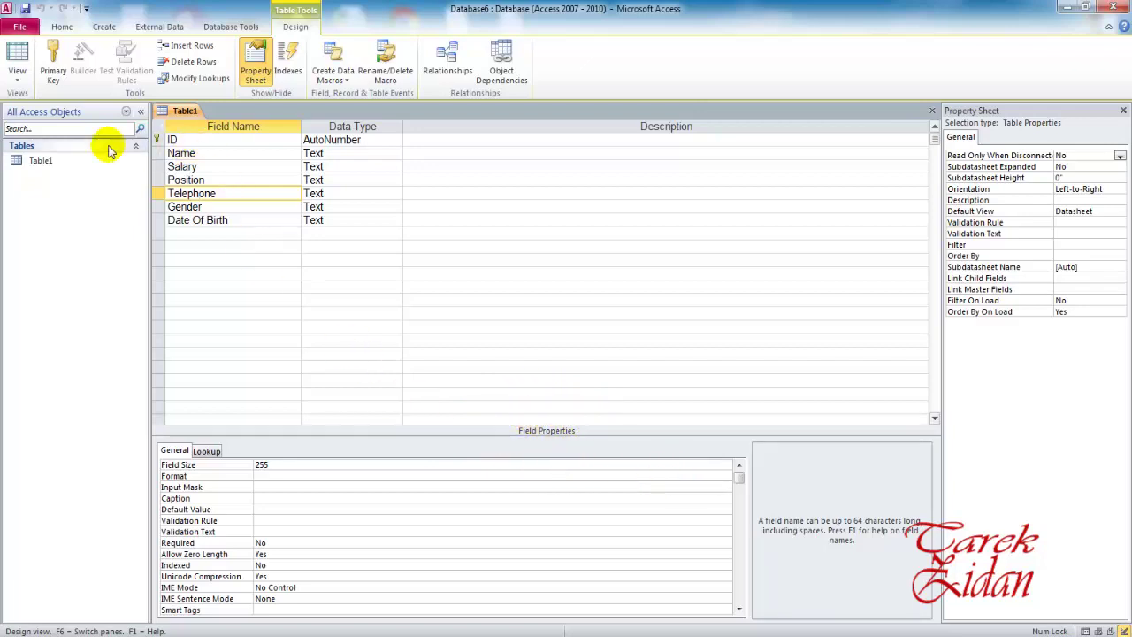
left_click(15, 82)
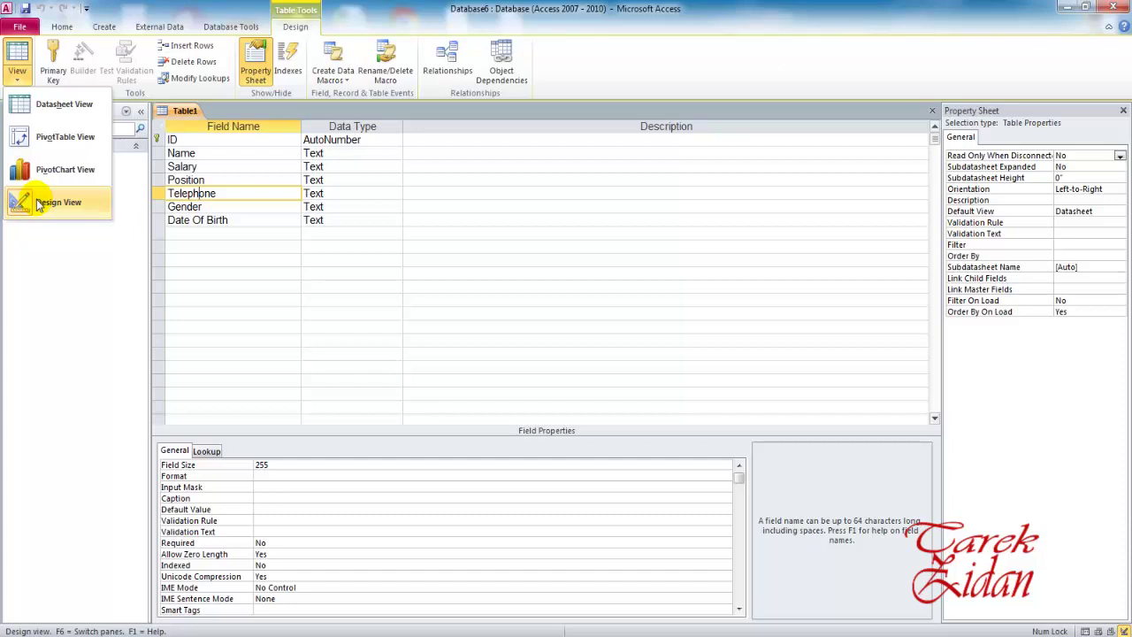
left_click(63, 105)
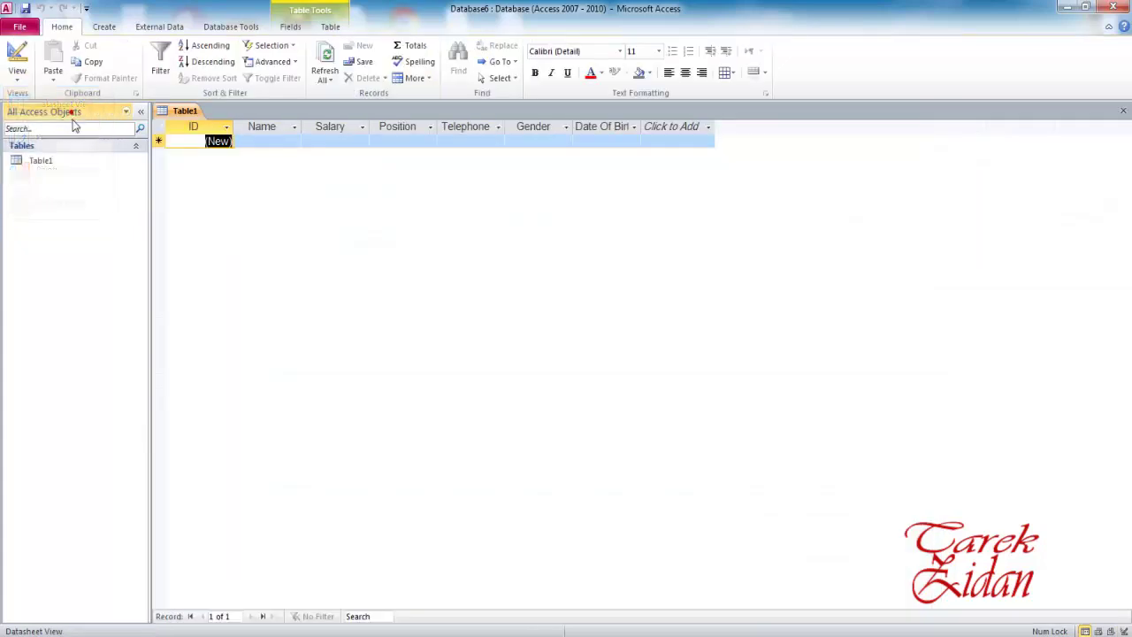
- Switch Table1 to Design view and select the ID field's row
left_click(16, 84)
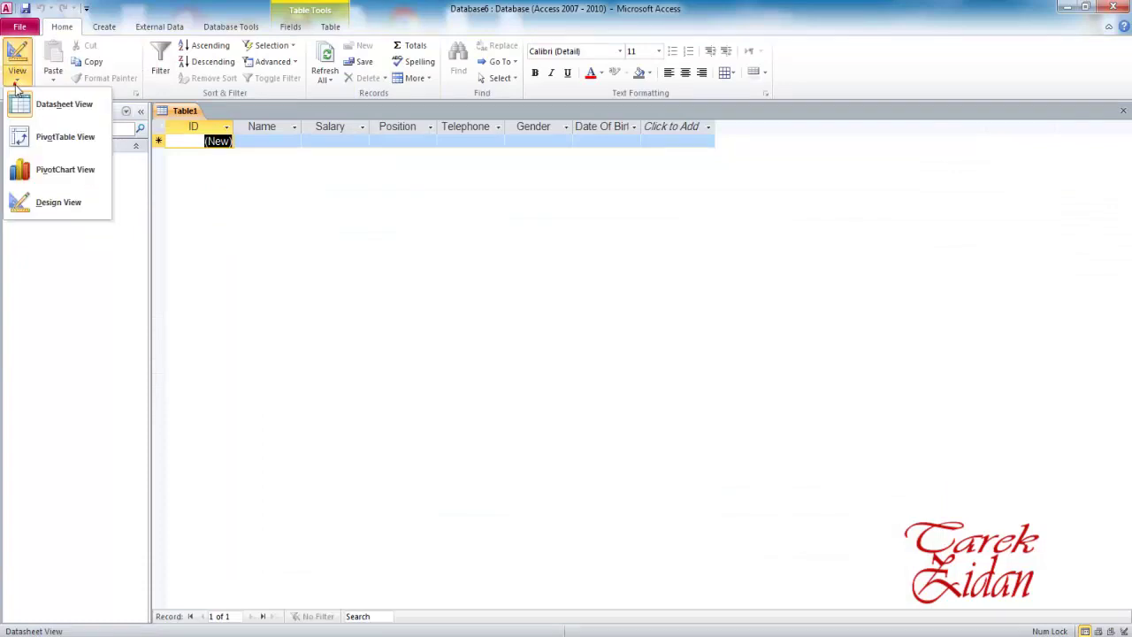
left_click(53, 200)
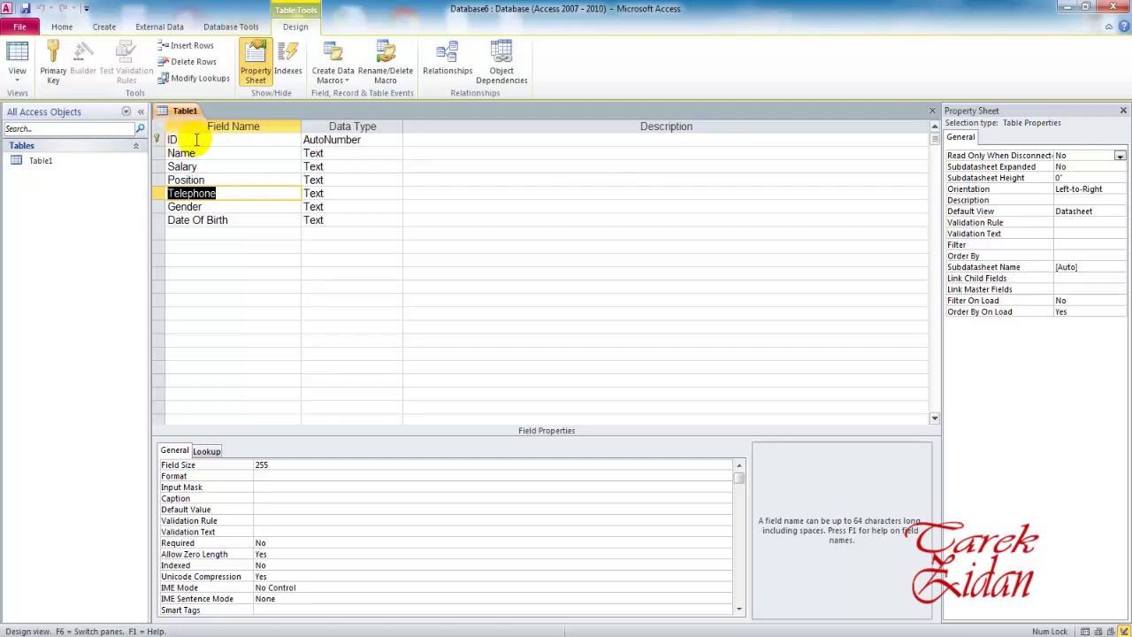
left_click(177, 140)
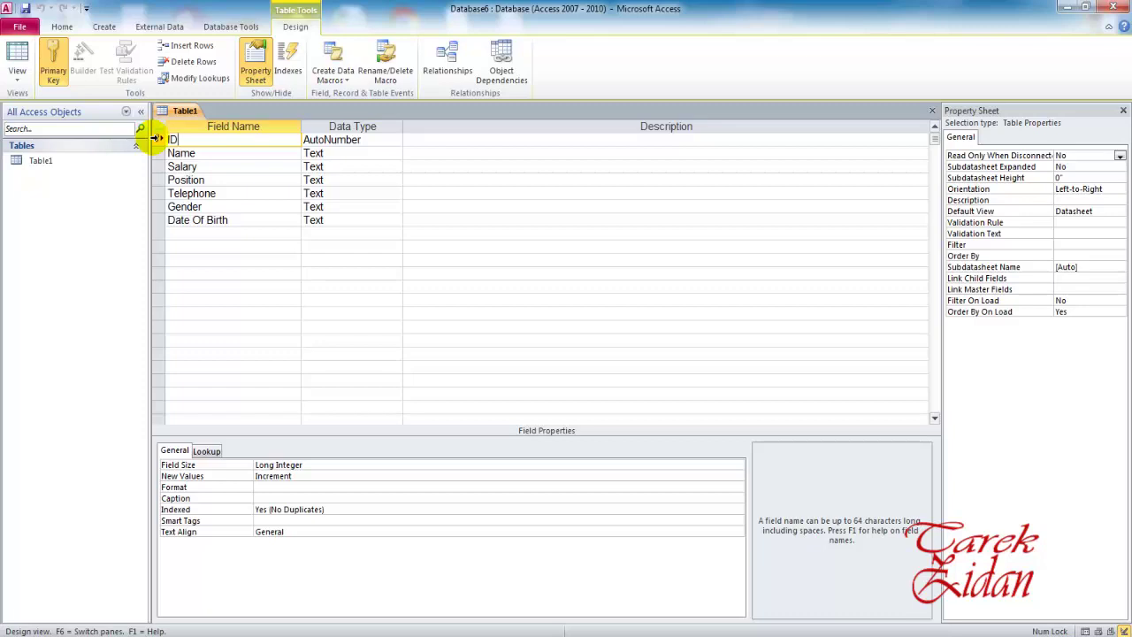
left_click(51, 66)
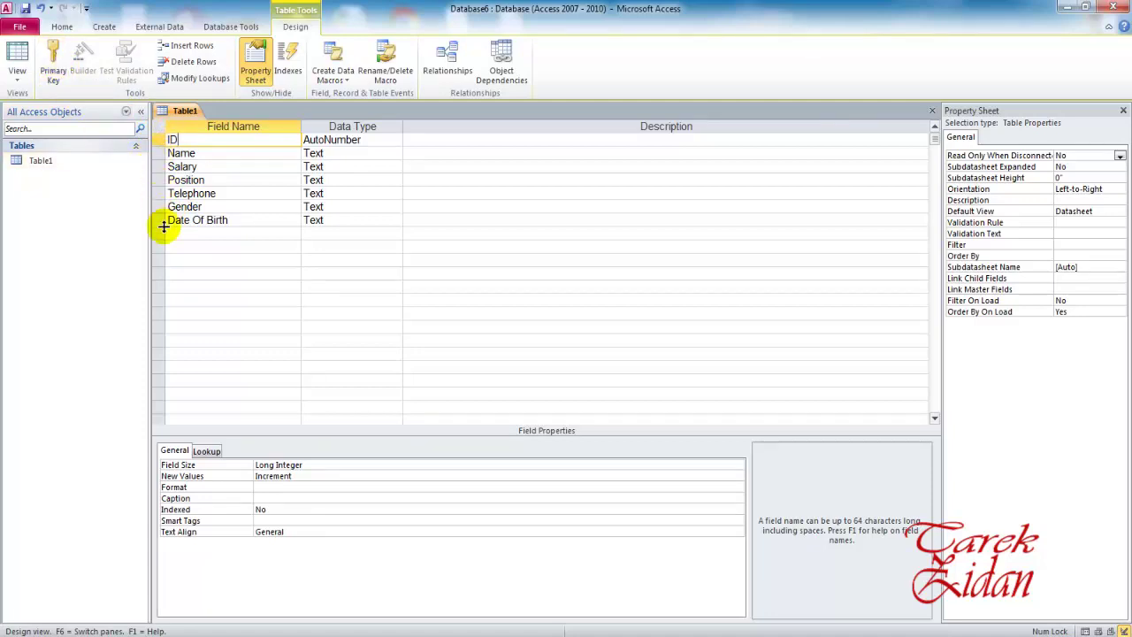
left_click(159, 193)
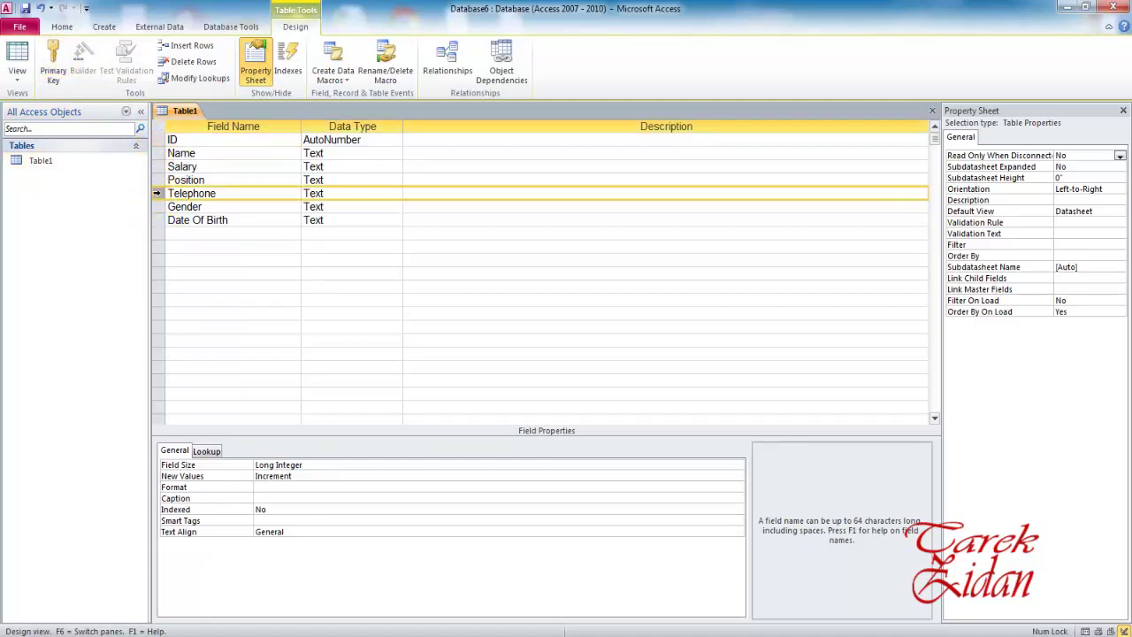
left_click(53, 69)
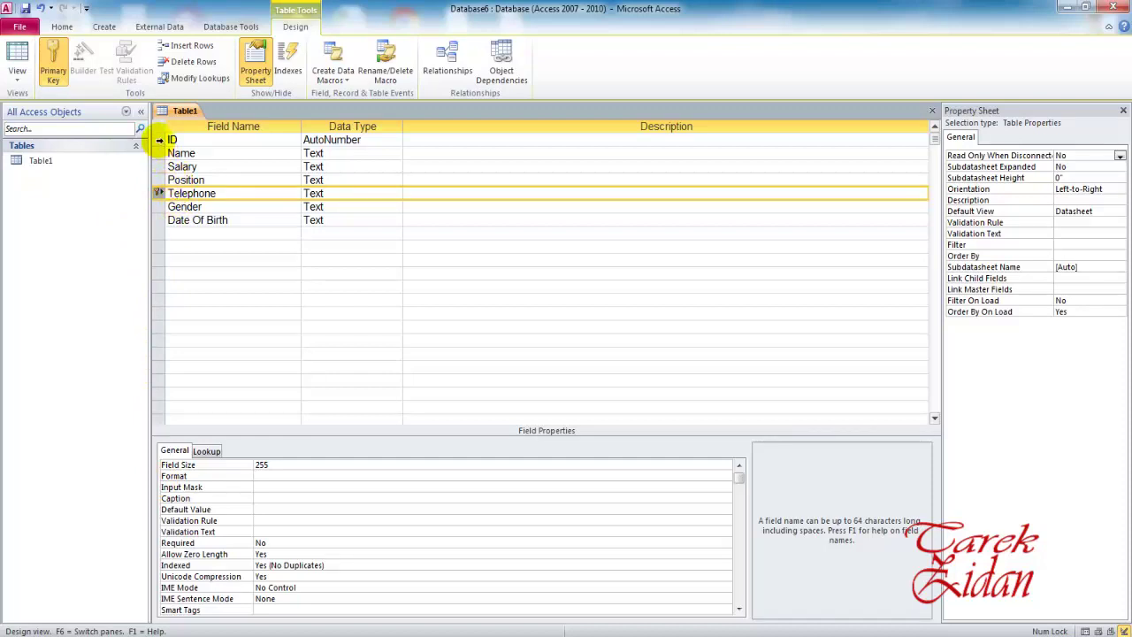
left_click(157, 140)
left_click(67, 74)
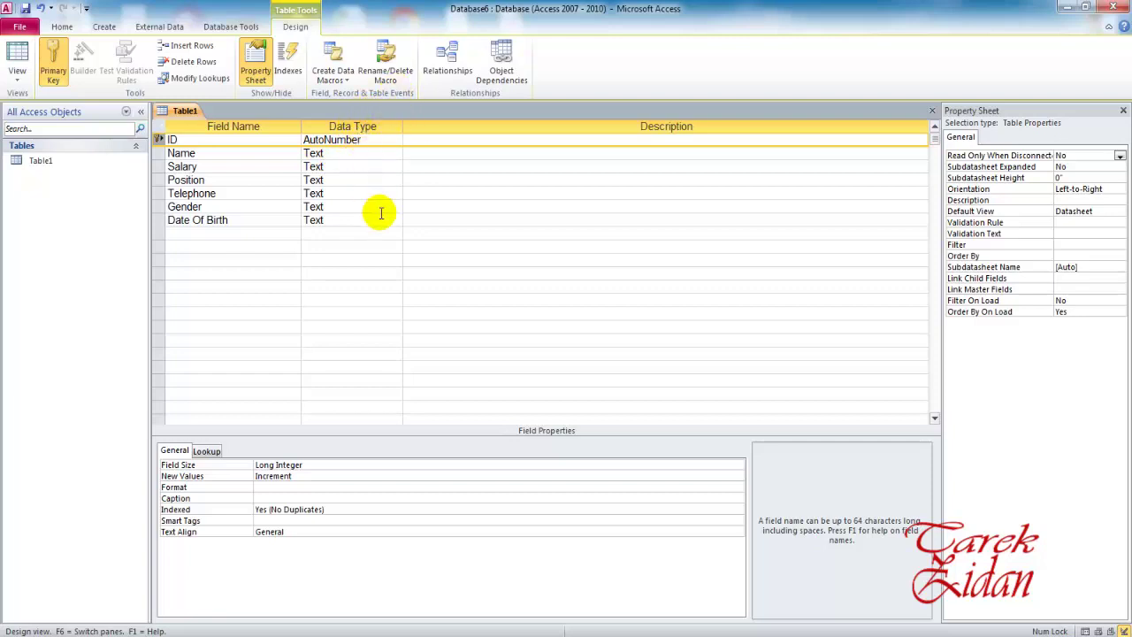
left_click(367, 181)
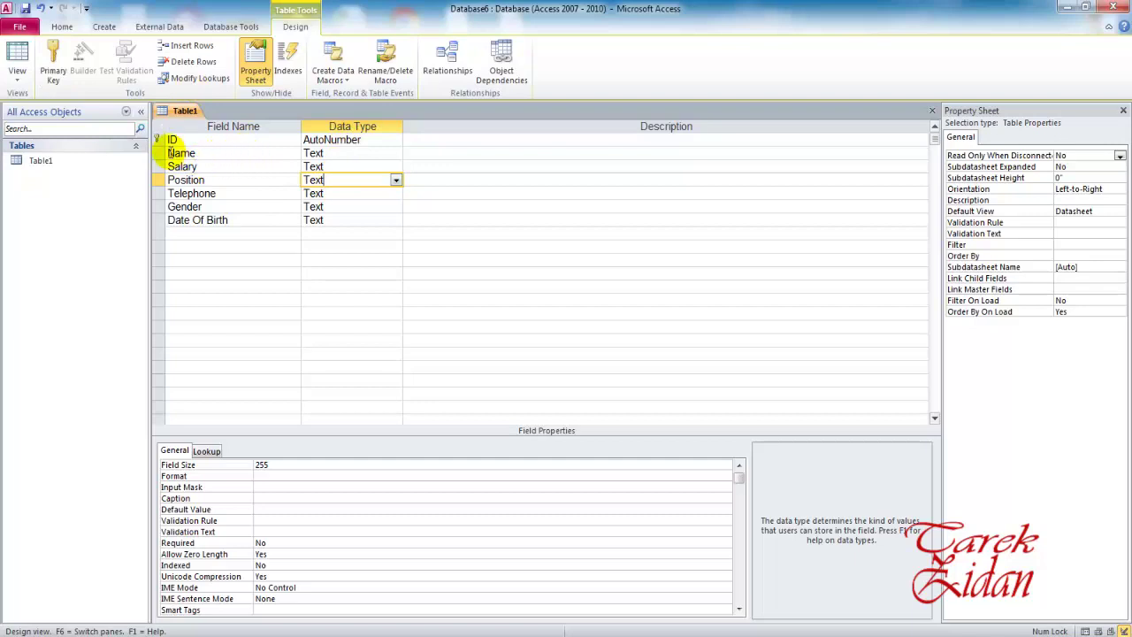
left_click(352, 153)
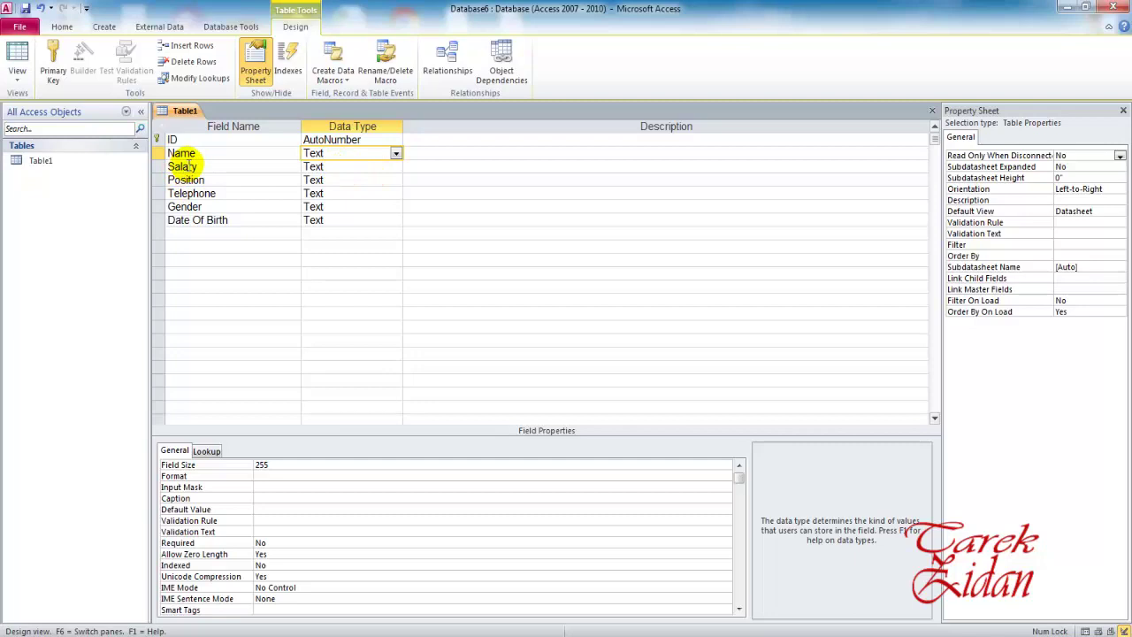
left_click(370, 167)
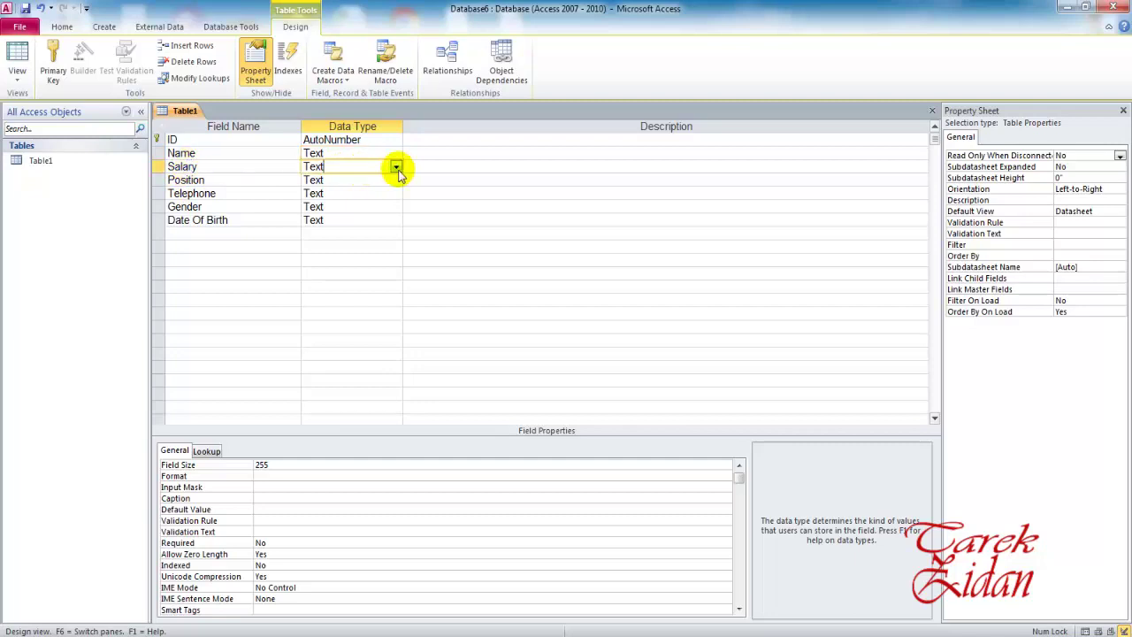
- Set Salary's data type to Currency and Telephone's to Number
left_click(396, 169)
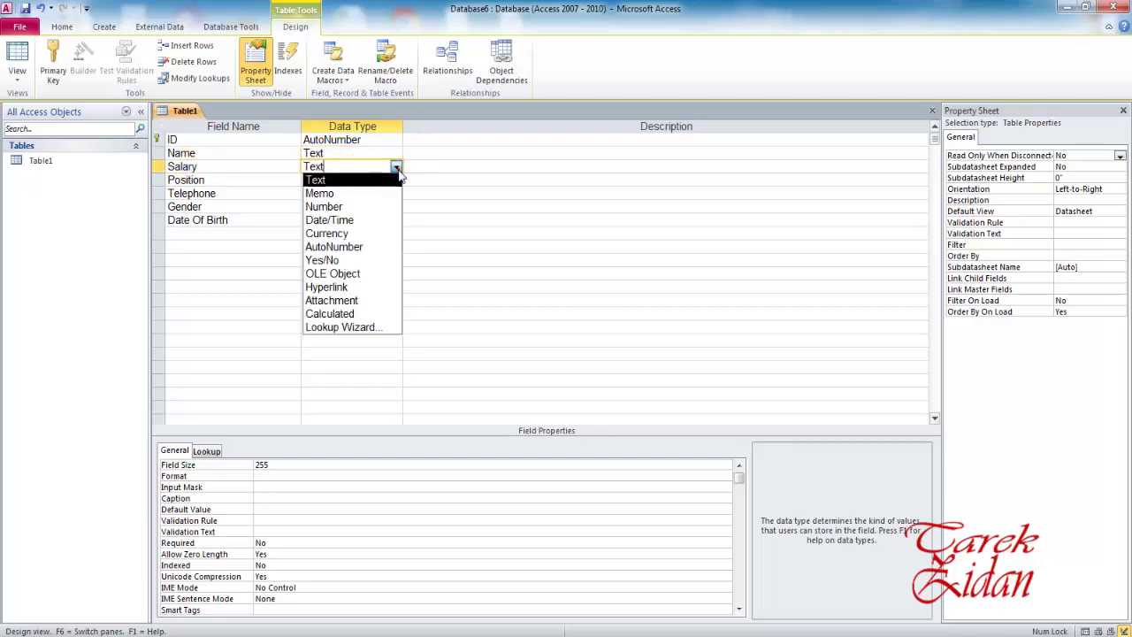
left_click(351, 233)
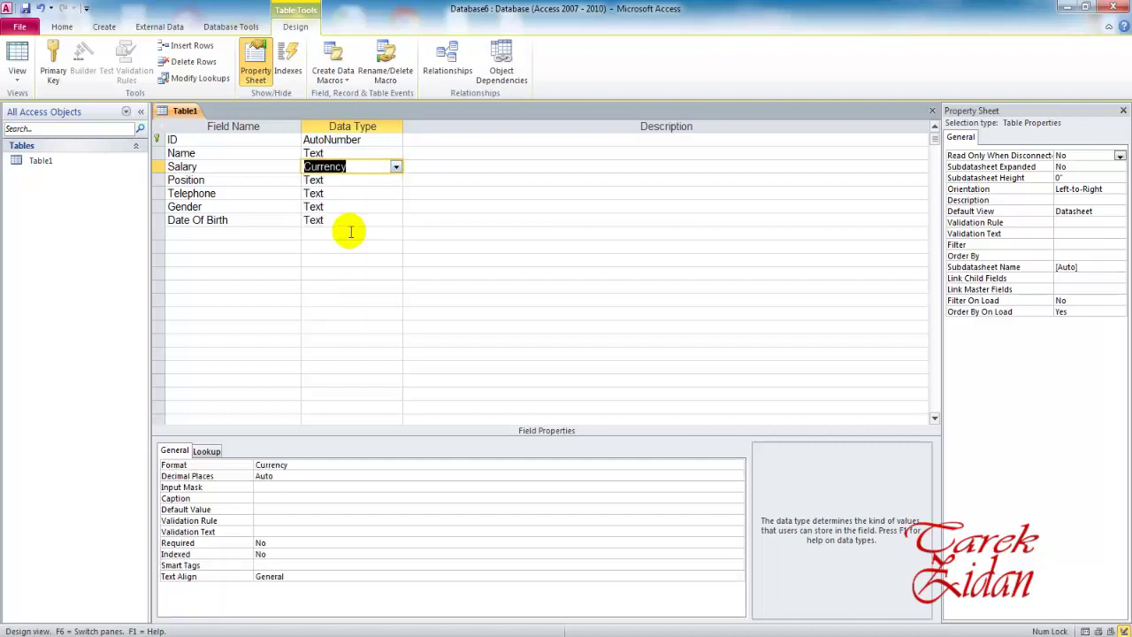
left_click(191, 179)
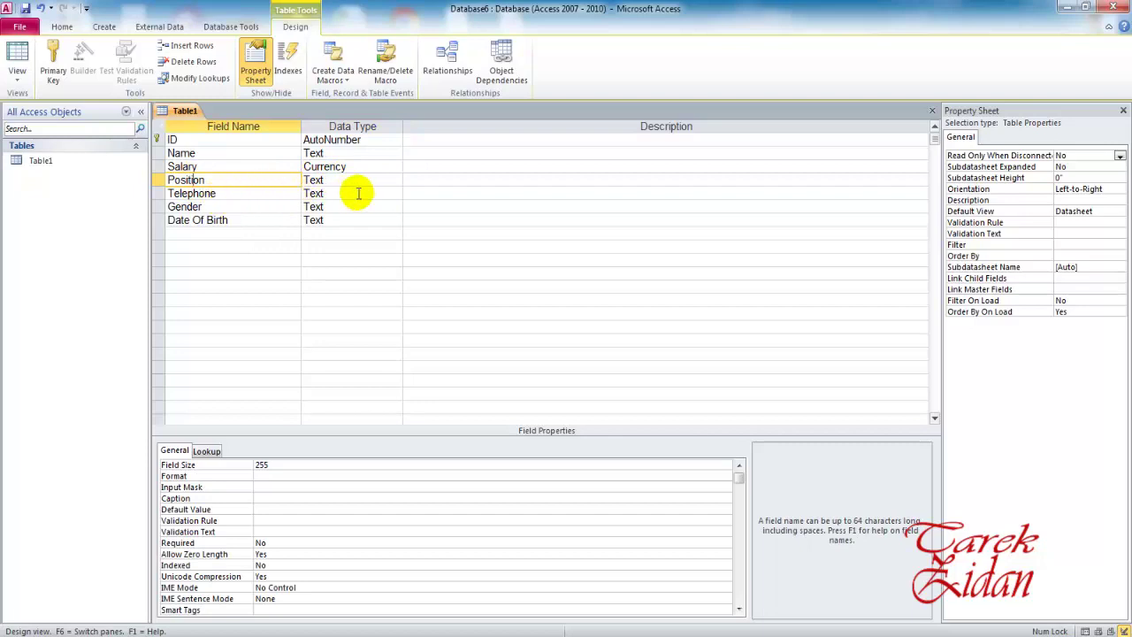
left_click(357, 193)
left_click(395, 193)
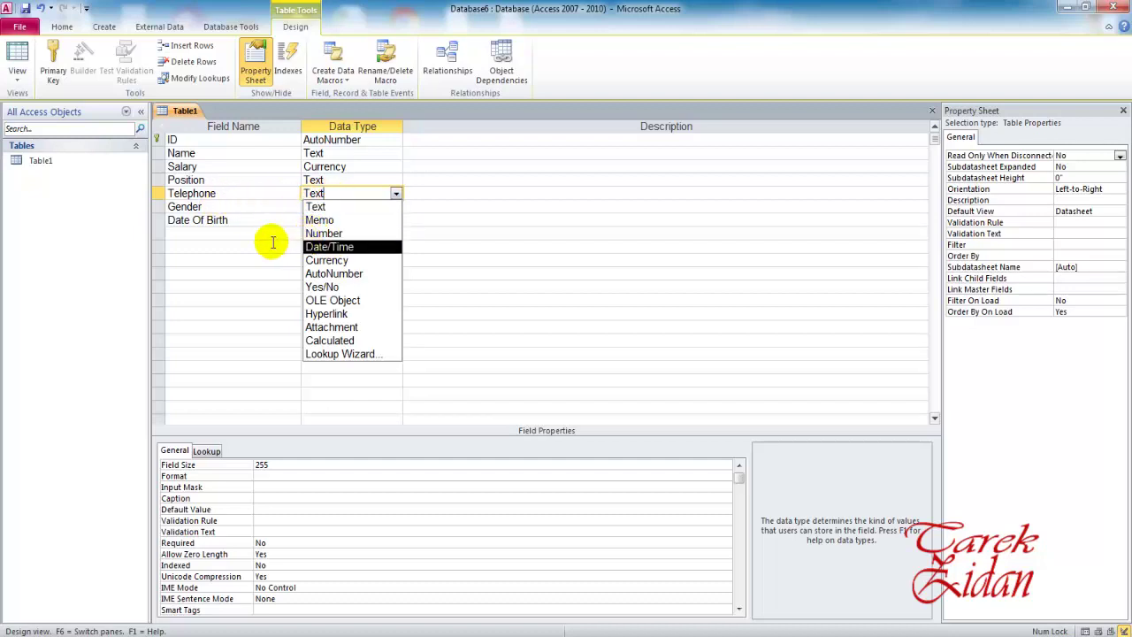
left_click(334, 234)
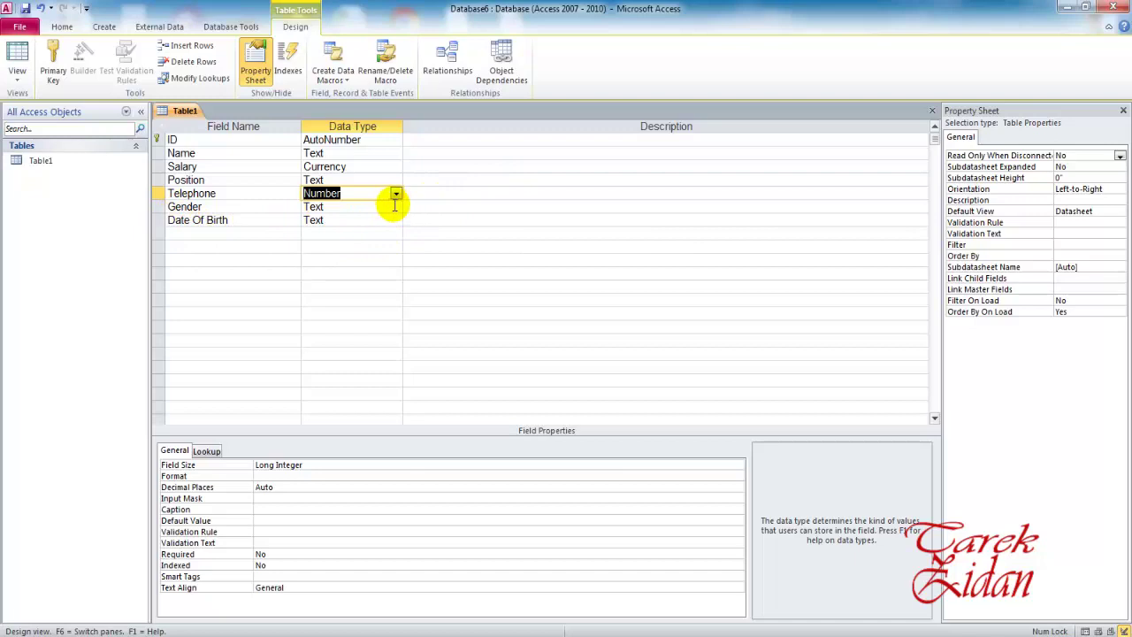
- Set Gender's data type to Yes/No and Date Of Birth's to Date/Time
left_click(396, 207)
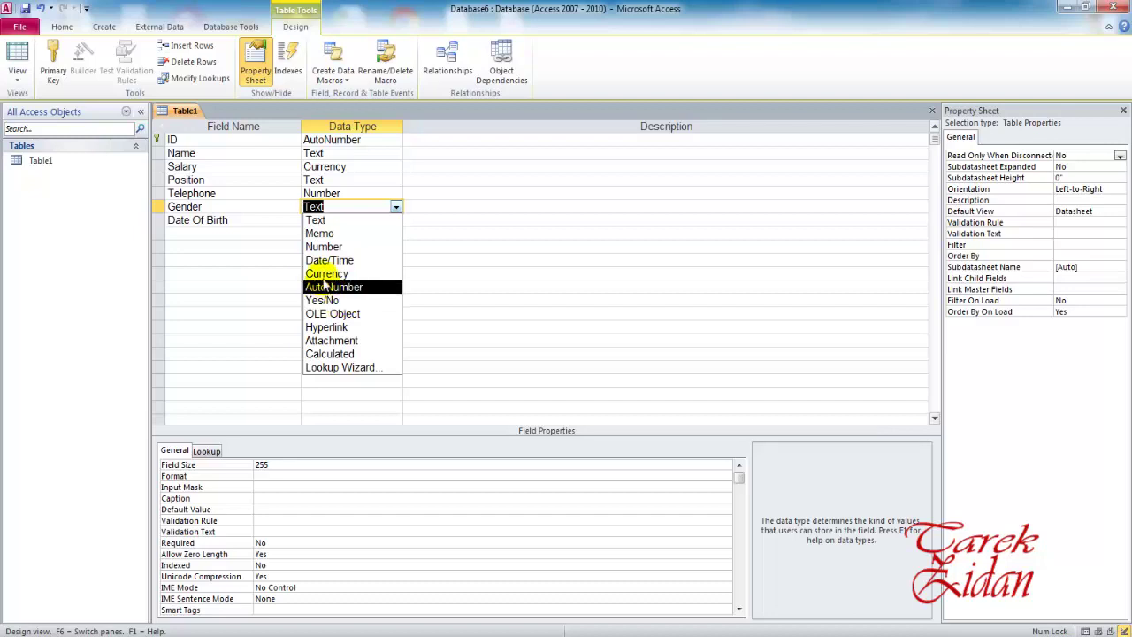
left_click(332, 300)
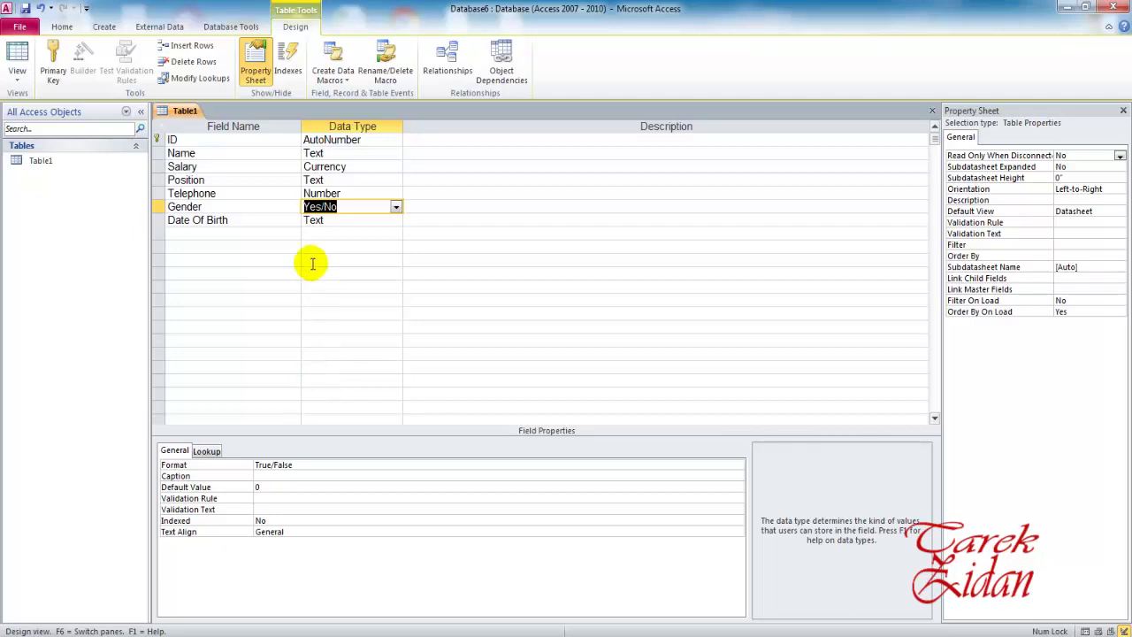
left_click(396, 219)
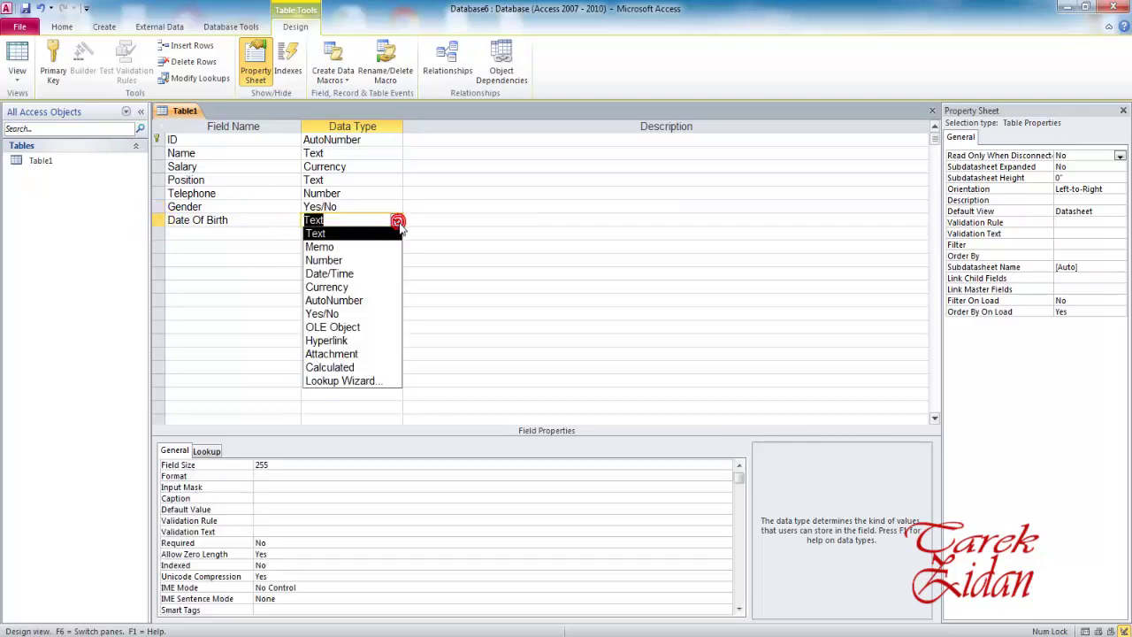
left_click(361, 275)
key("Return")
key("Return")
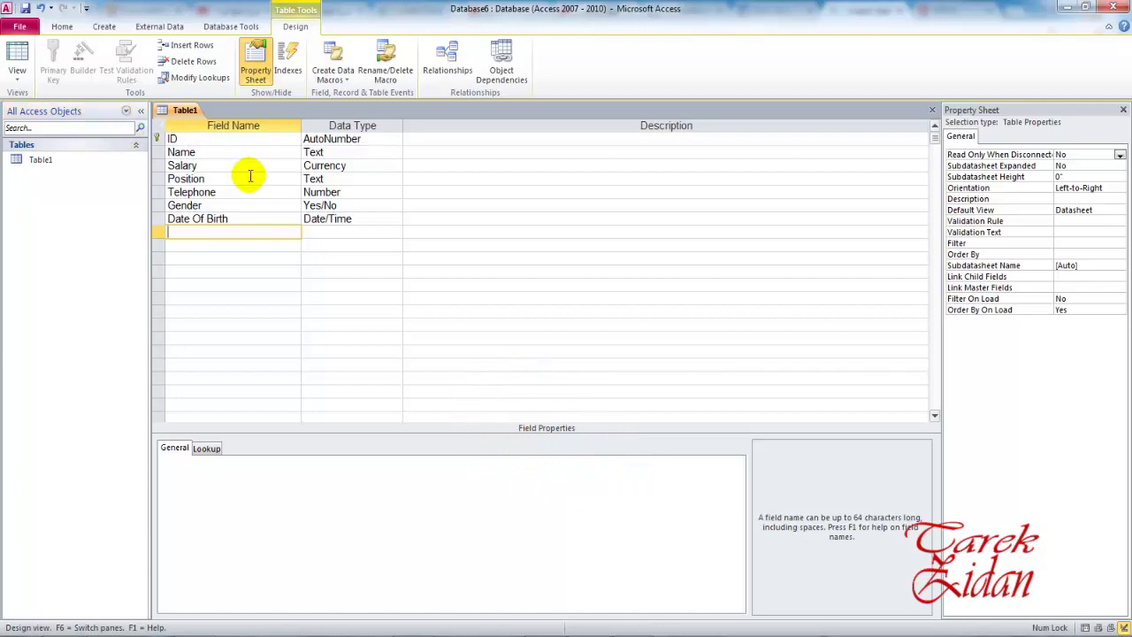
- Change the Name field's Field Size from 255 to 10 characters
left_click(221, 153)
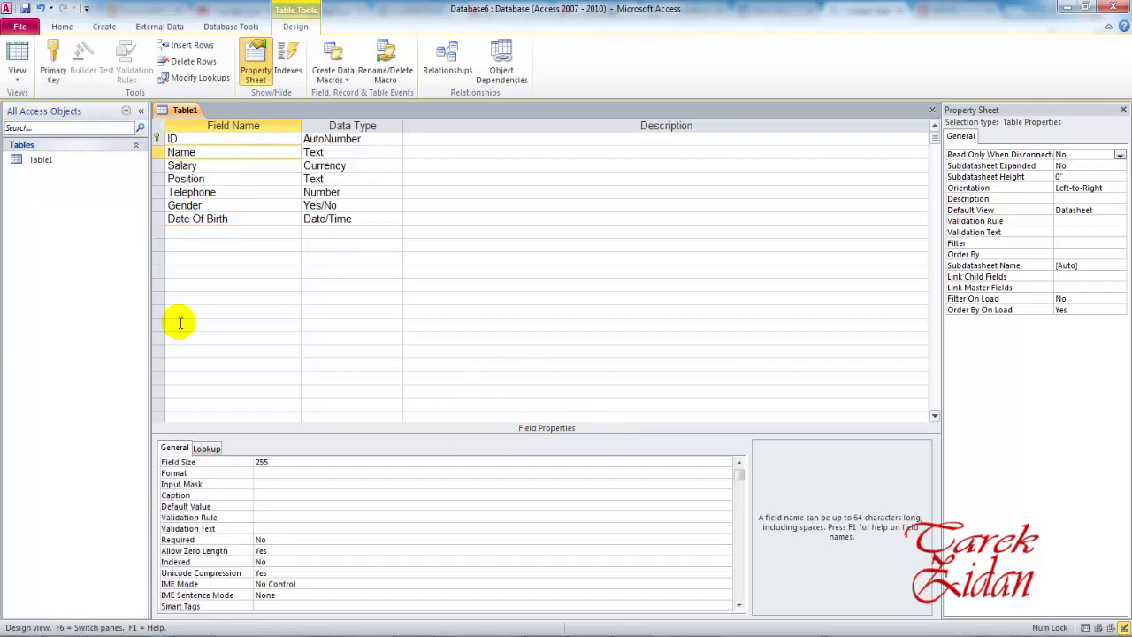
left_click(345, 154)
left_click(345, 153)
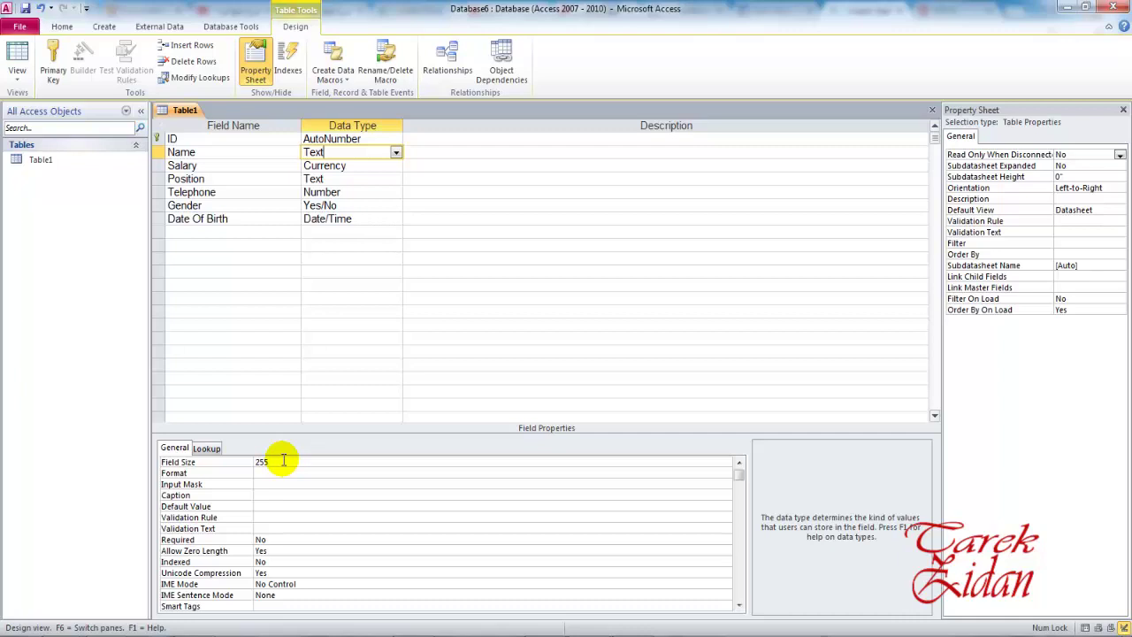
left_click(283, 460)
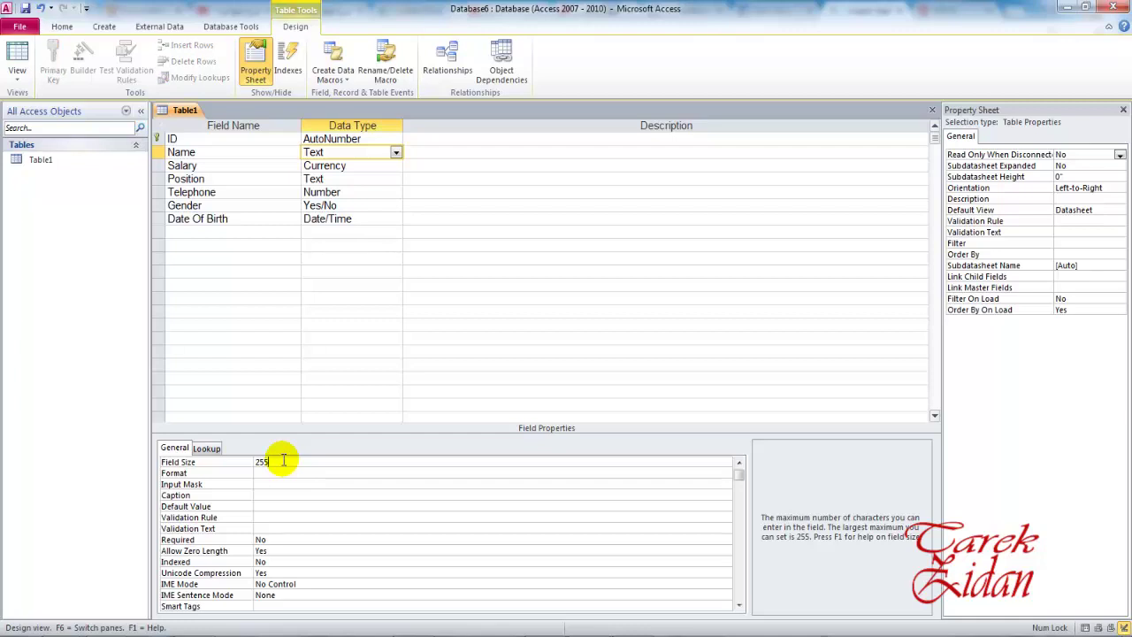
key("BackSpace")
key("BackSpace")
key("BackSpace")
type("10")
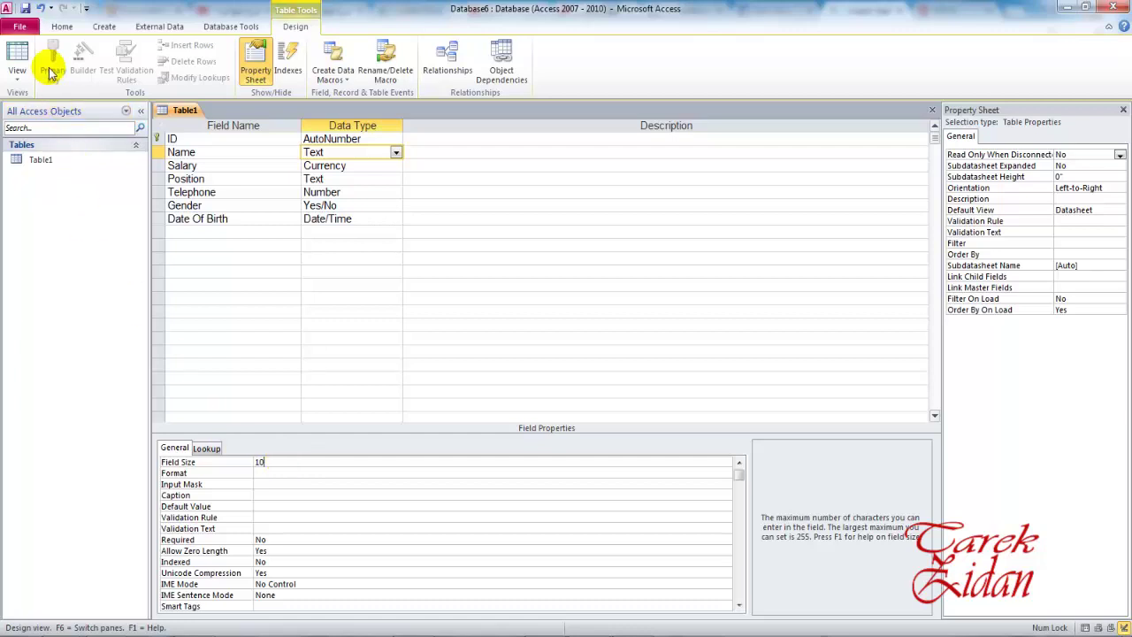
- In Datasheet view, type the test name 'sdfsdgdfgd' into record 1's Name cell
left_click(22, 57)
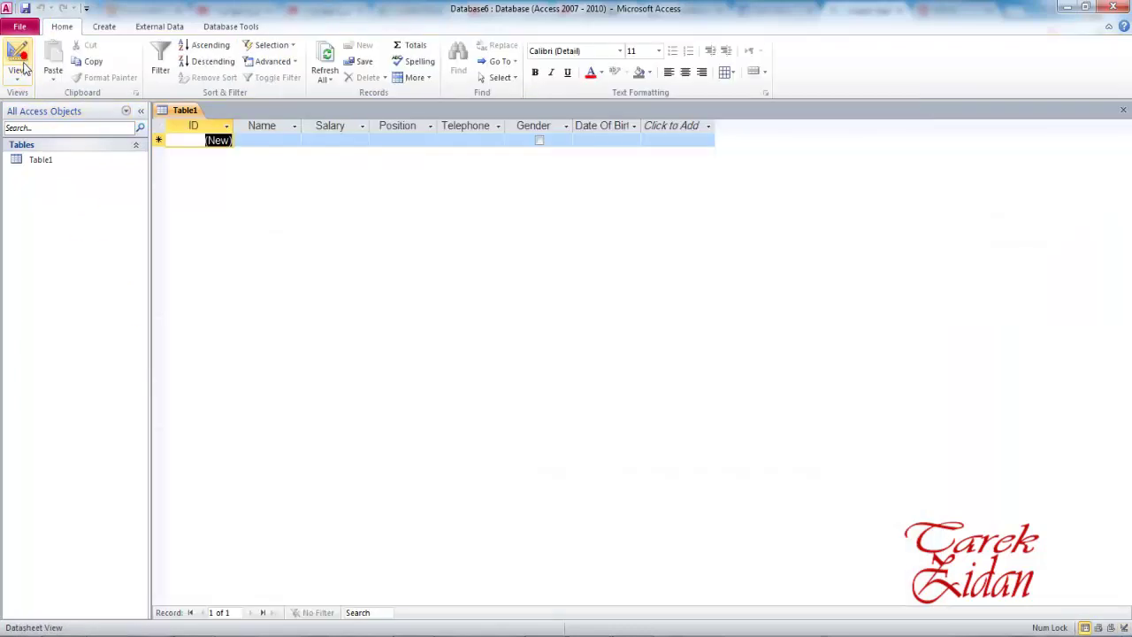
left_click(256, 140)
left_click(256, 140)
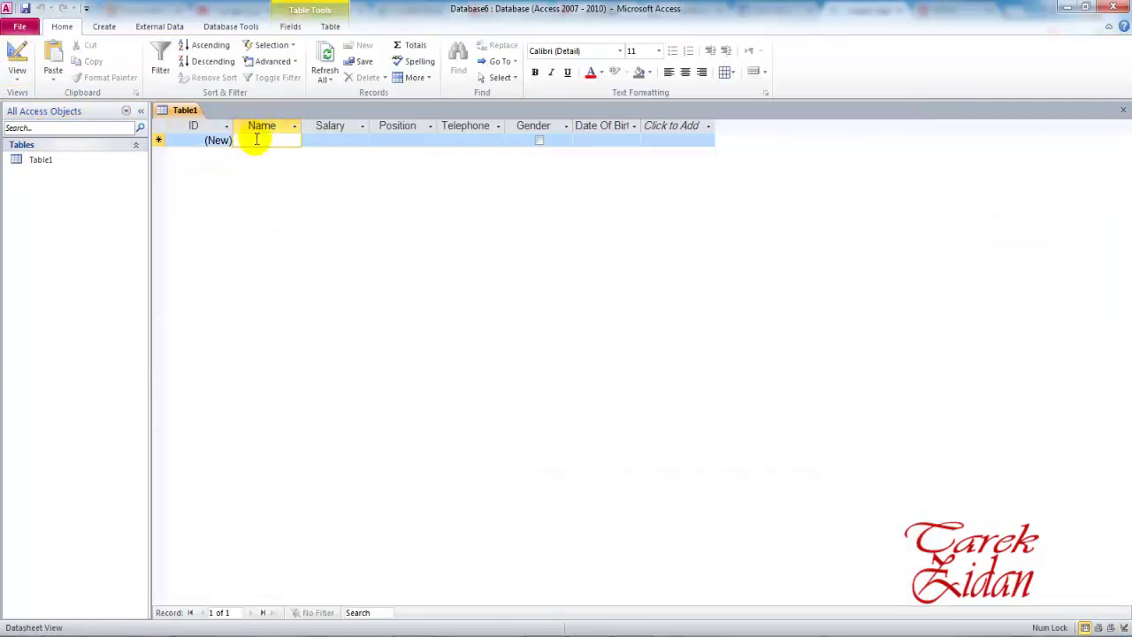
type("sdfsgdfgd")
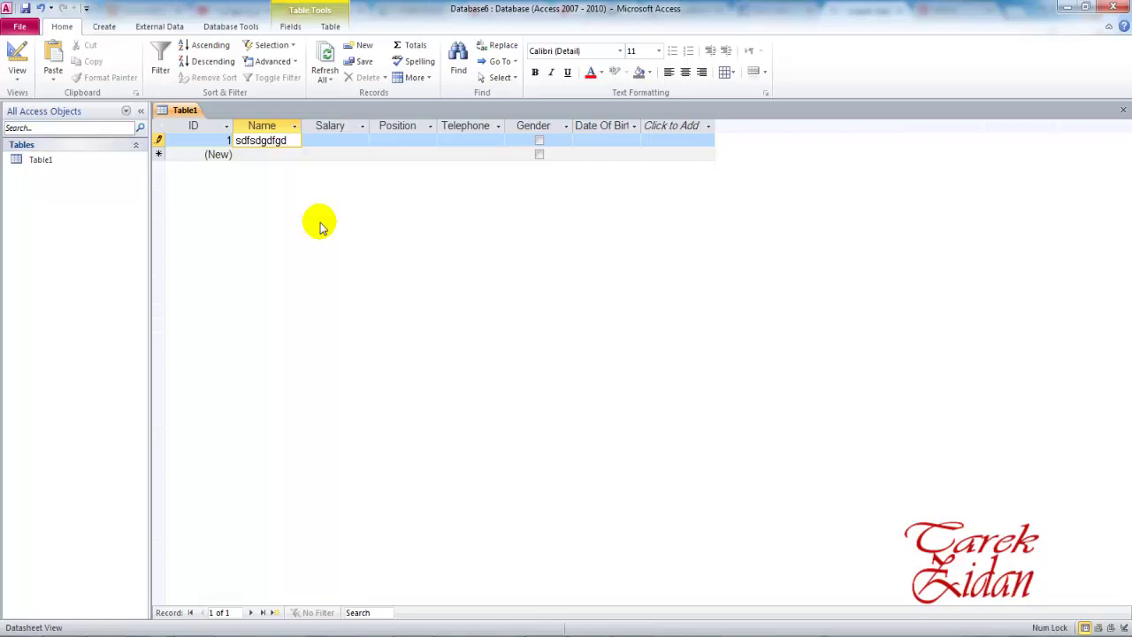
- Back in Design view, set the Name field's Field Size to 255
left_click(17, 62)
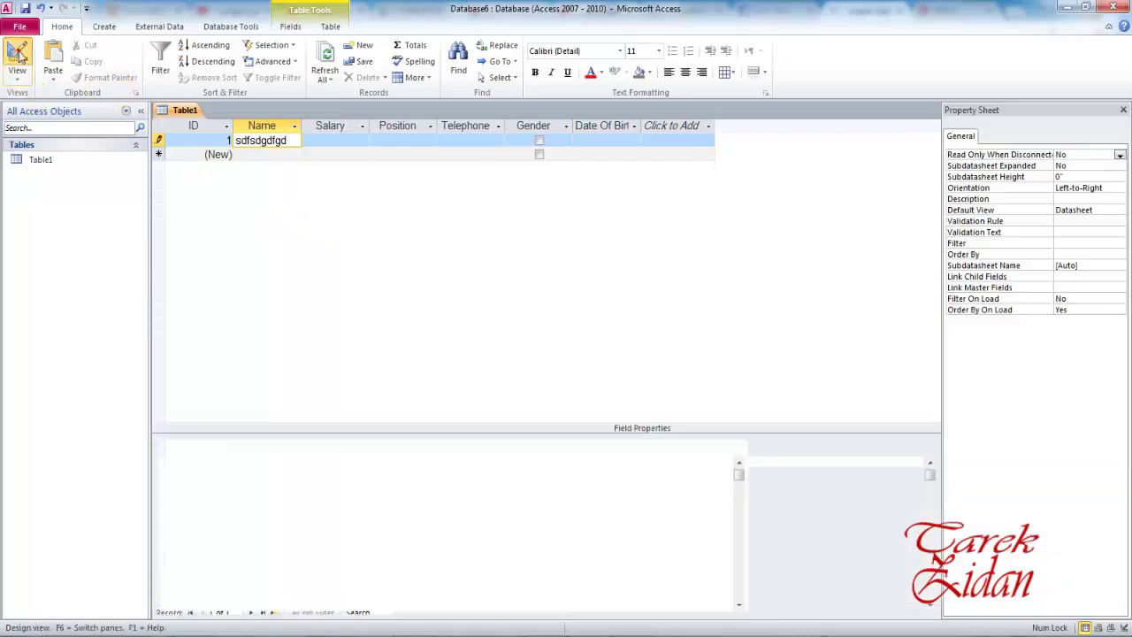
type("255")
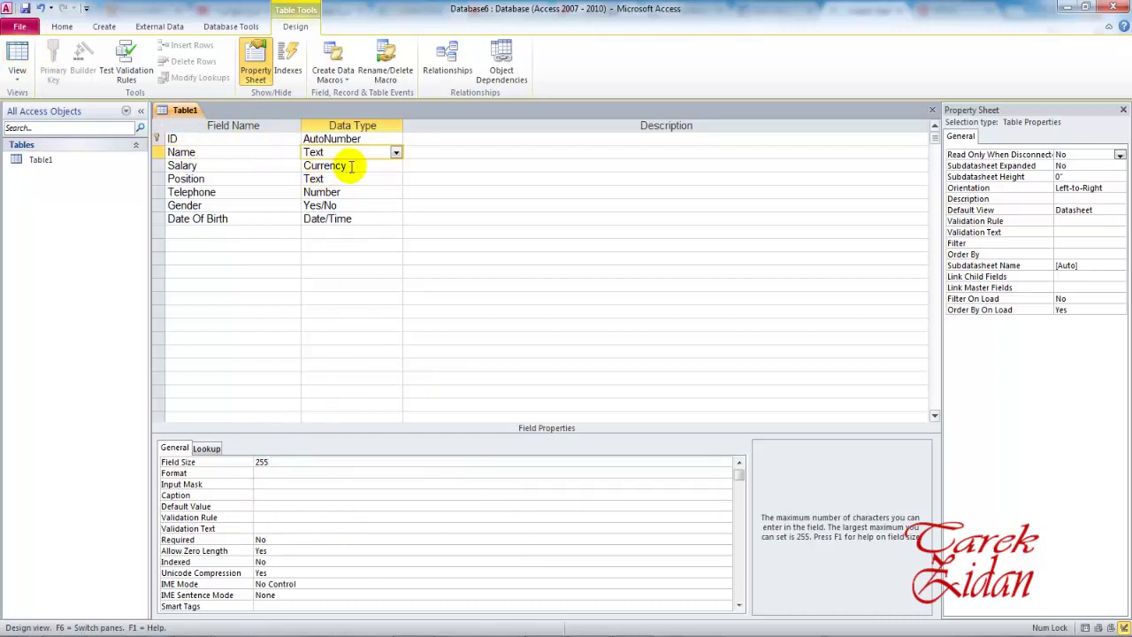
left_click(244, 152)
left_click(324, 152)
left_click(294, 460)
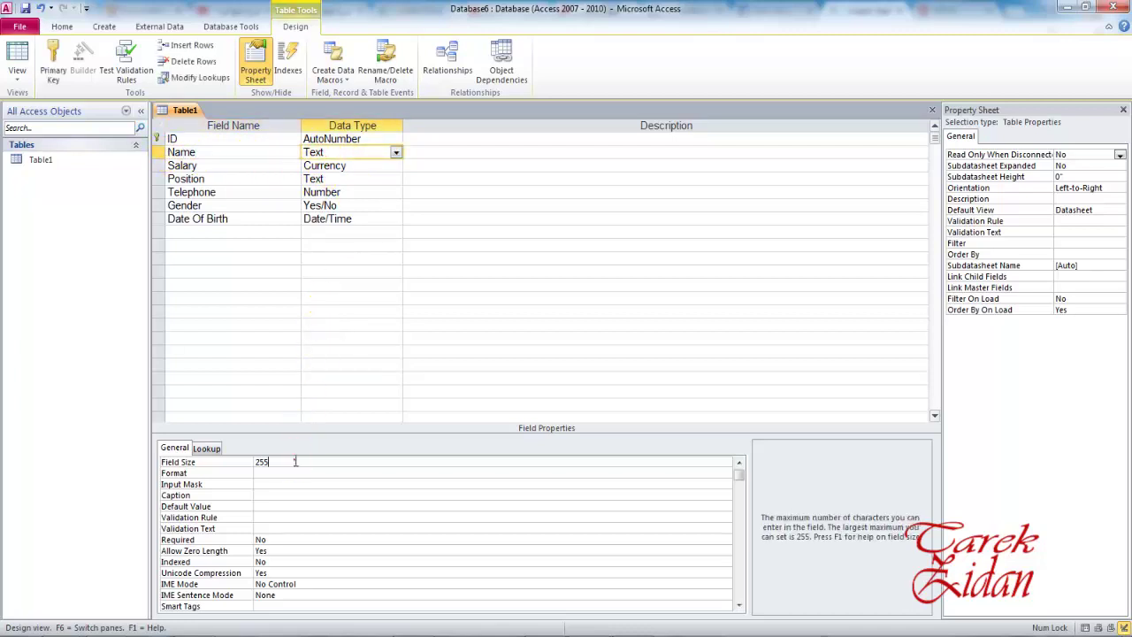
left_click(244, 167)
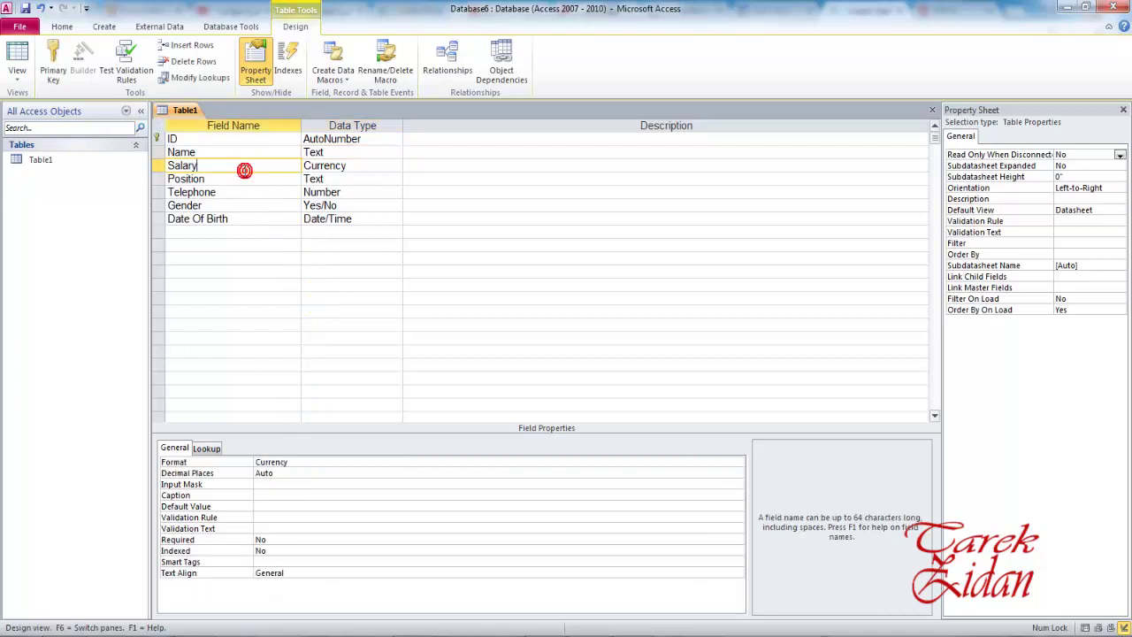
left_click(339, 152)
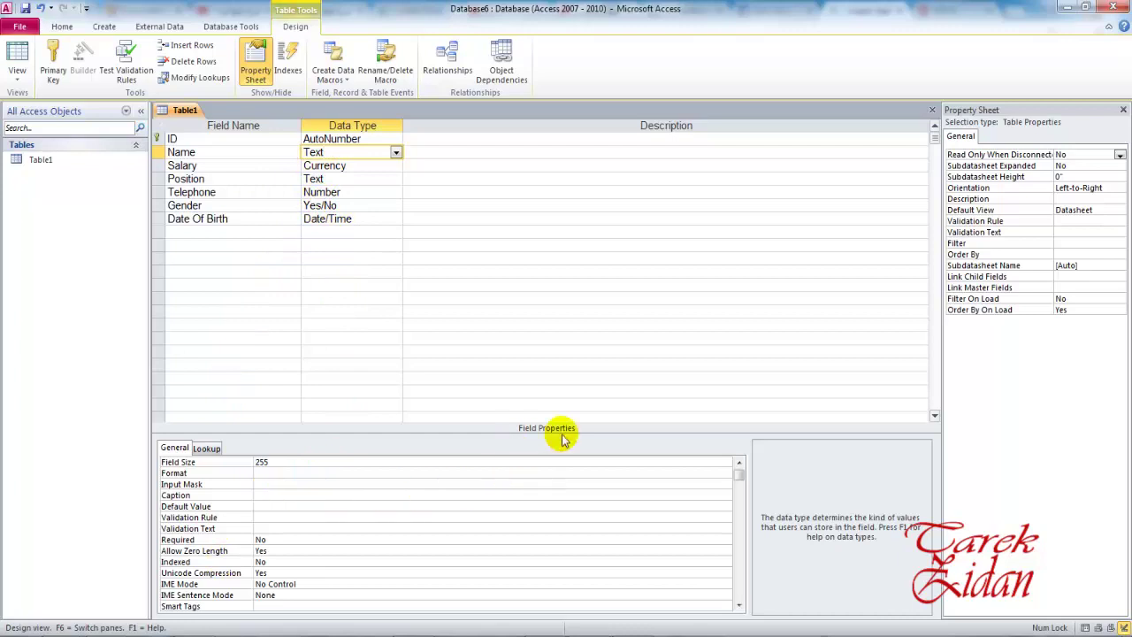
- Set the Name field's Indexed property to Yes (No Duplicates)
left_click(286, 562)
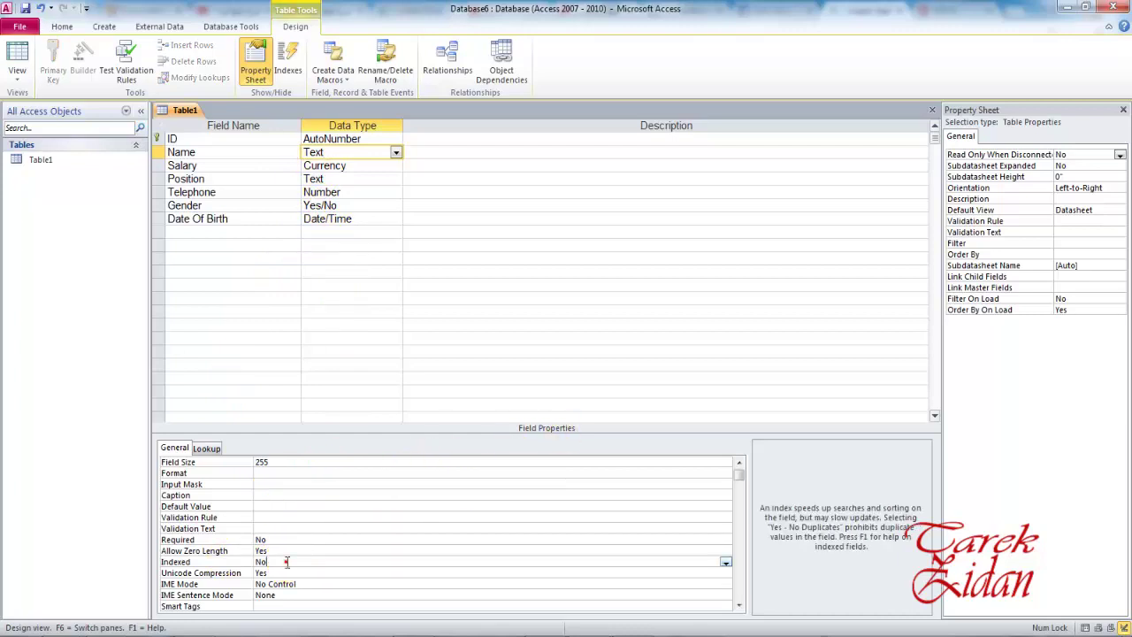
left_click(726, 563)
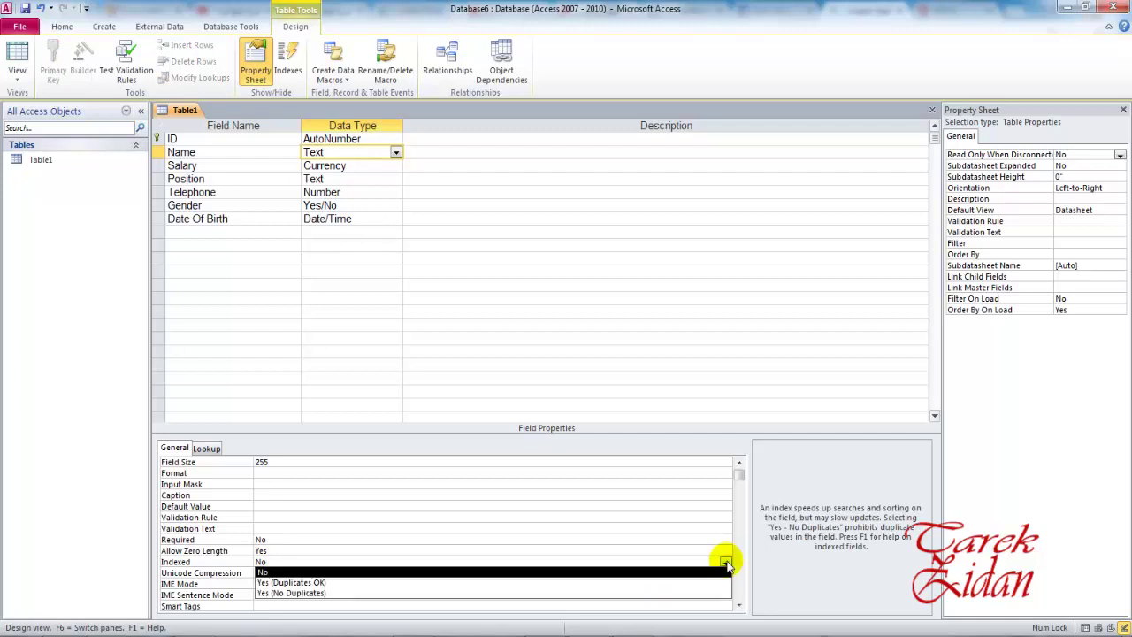
left_click(725, 563)
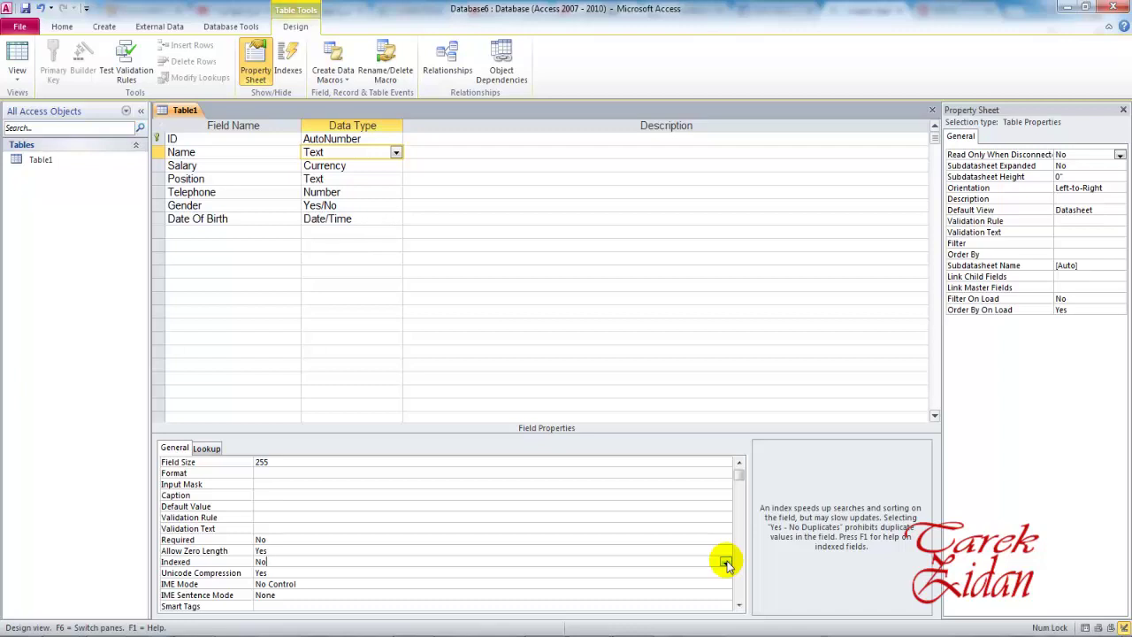
left_click(726, 562)
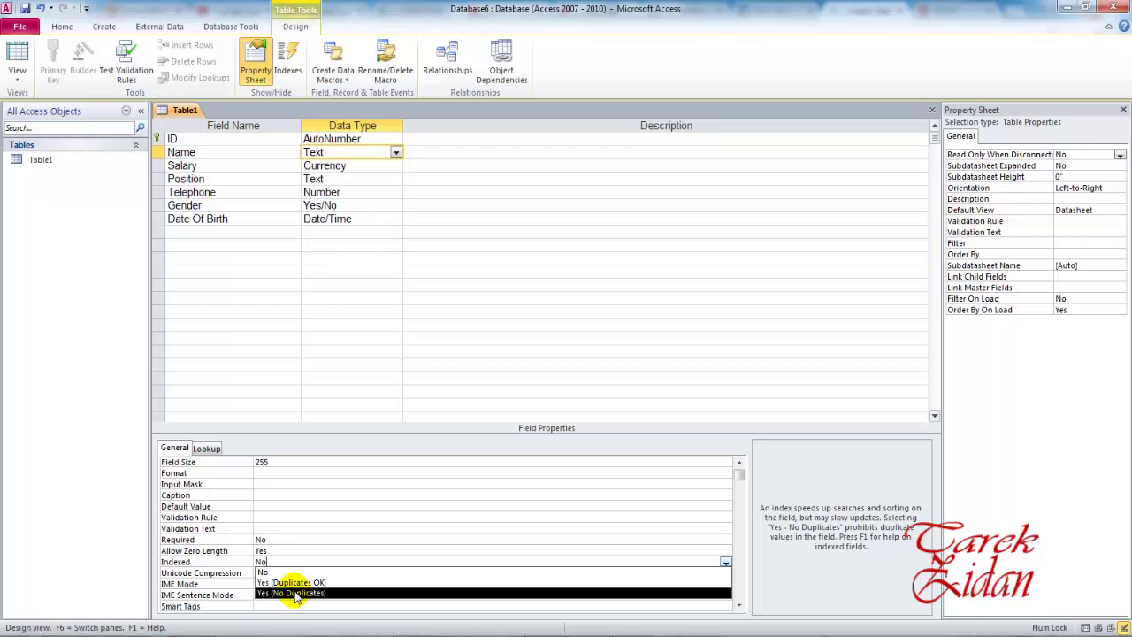
left_click(297, 595)
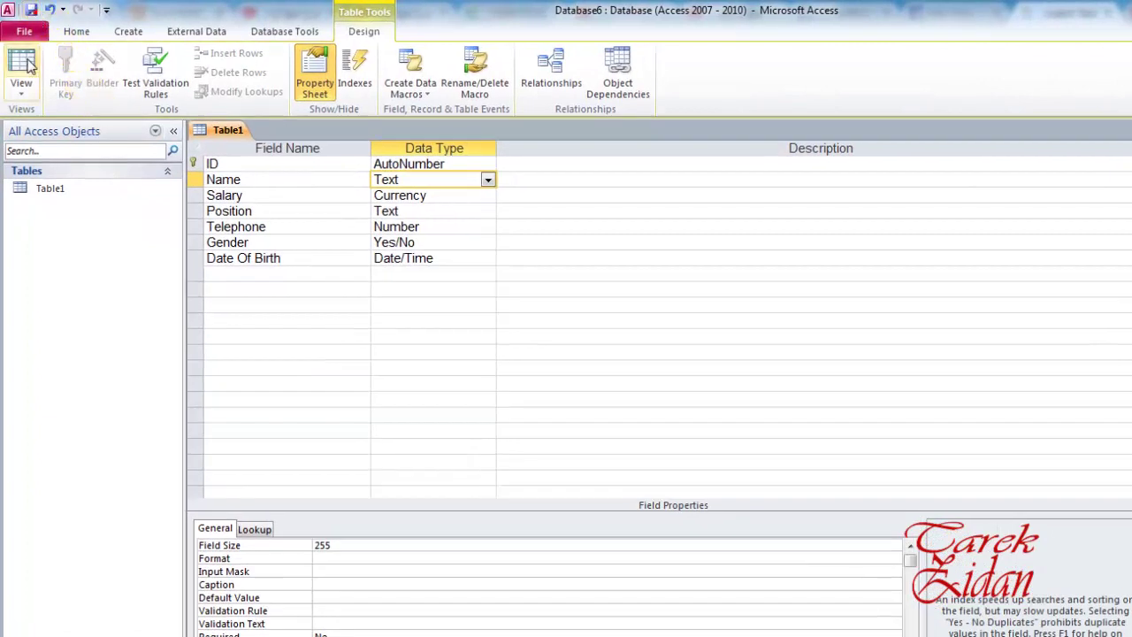
- In Datasheet view, replace the first record's test name with 'tarek'
left_click(27, 64)
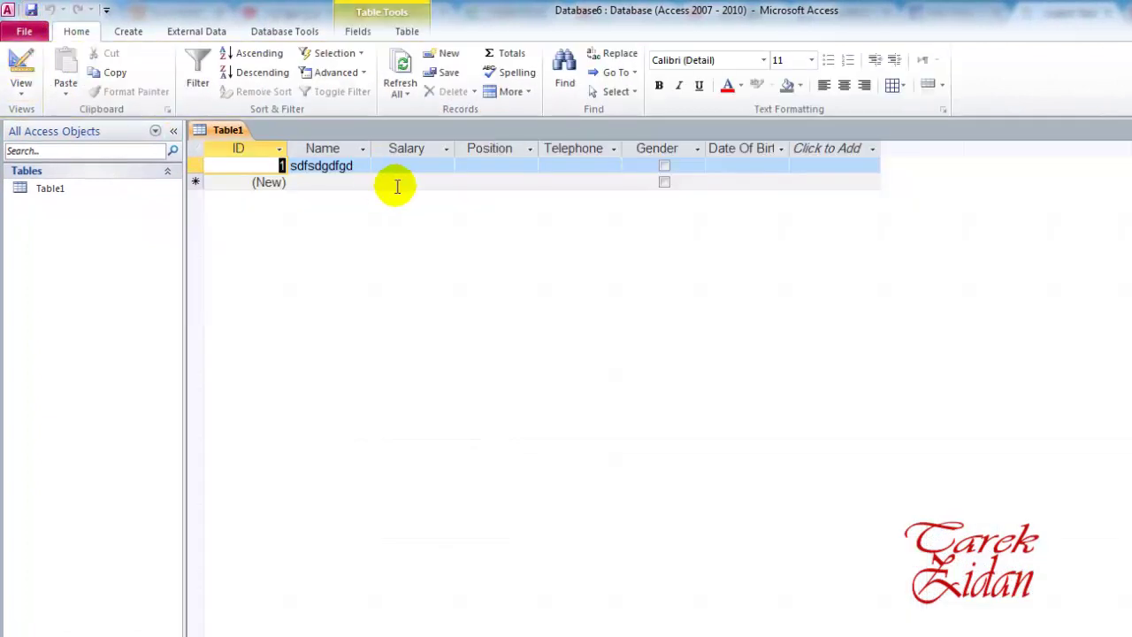
left_click_drag(361, 172, 266, 168)
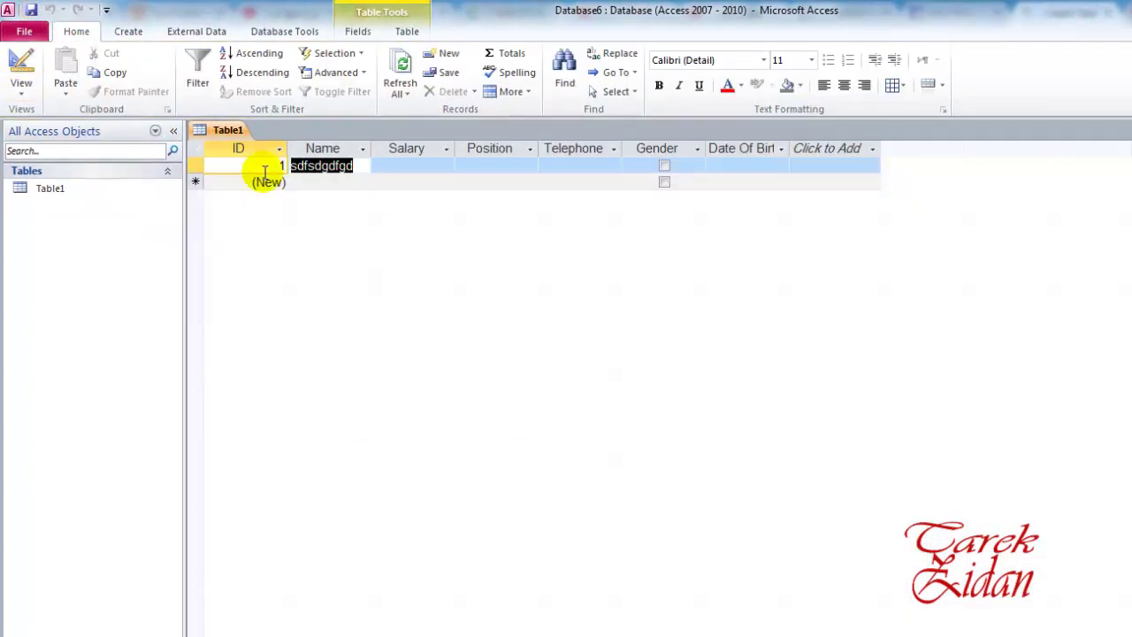
key("Delete")
type("Test")
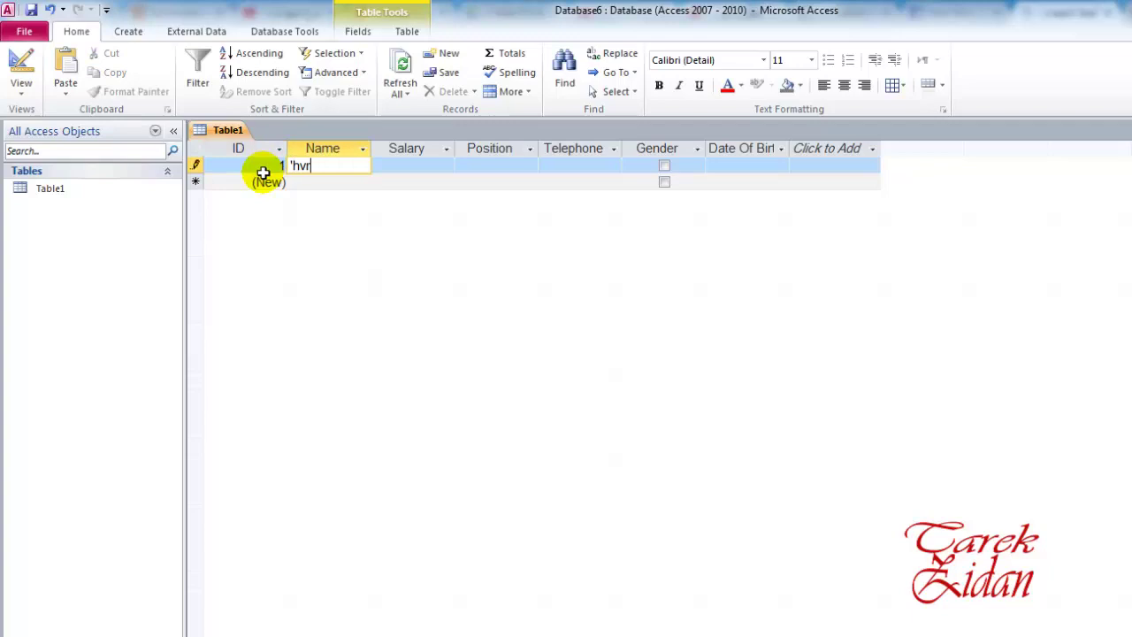
key("BackSpace")
key("BackSpace")
key("BackSpace")
type("tare")
type("k")
key("Tab")
key("Tab")
key("Tab")
key("Tab")
key("Tab")
key("Tab")
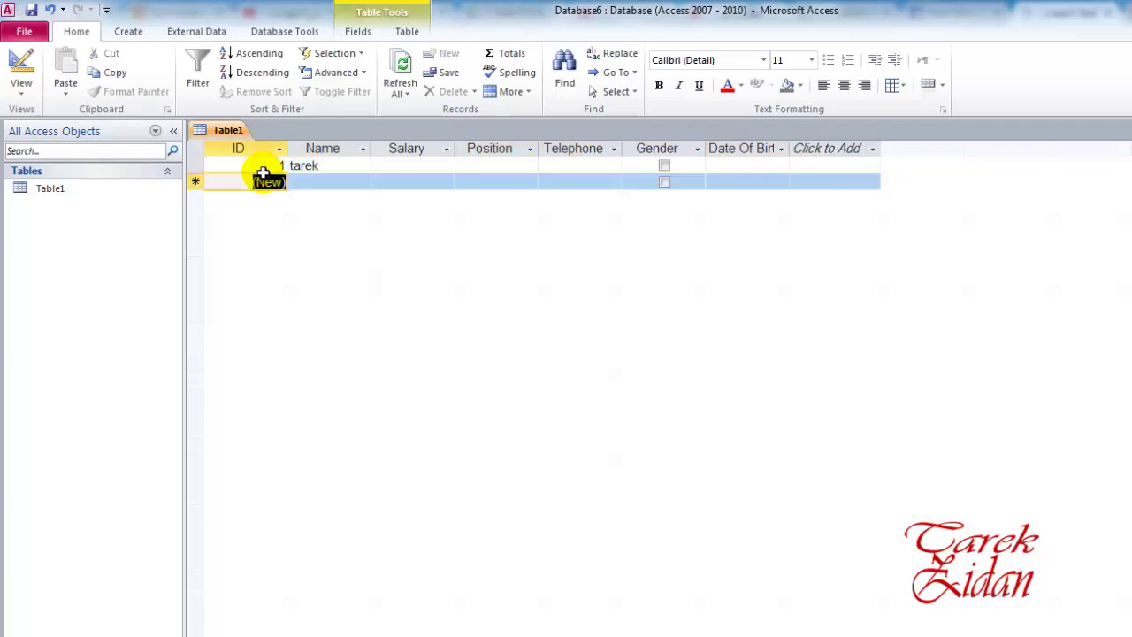
- Enter 'tarek' again as the second record's name, triggering the duplicate-value error
key("Tab")
type("t")
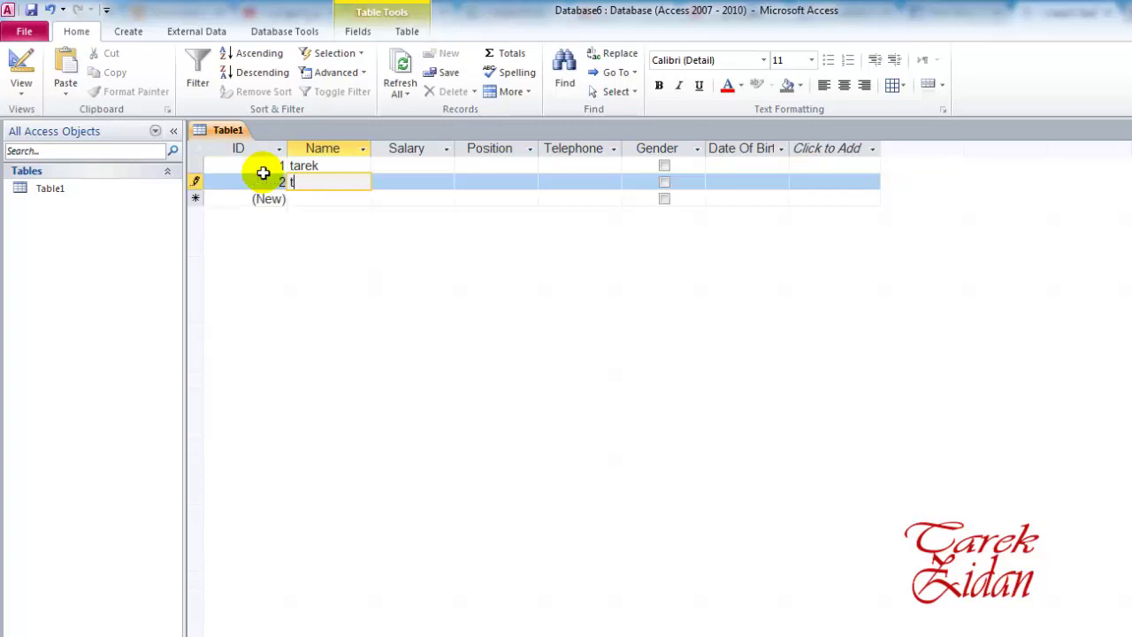
type("arek")
key("Tab")
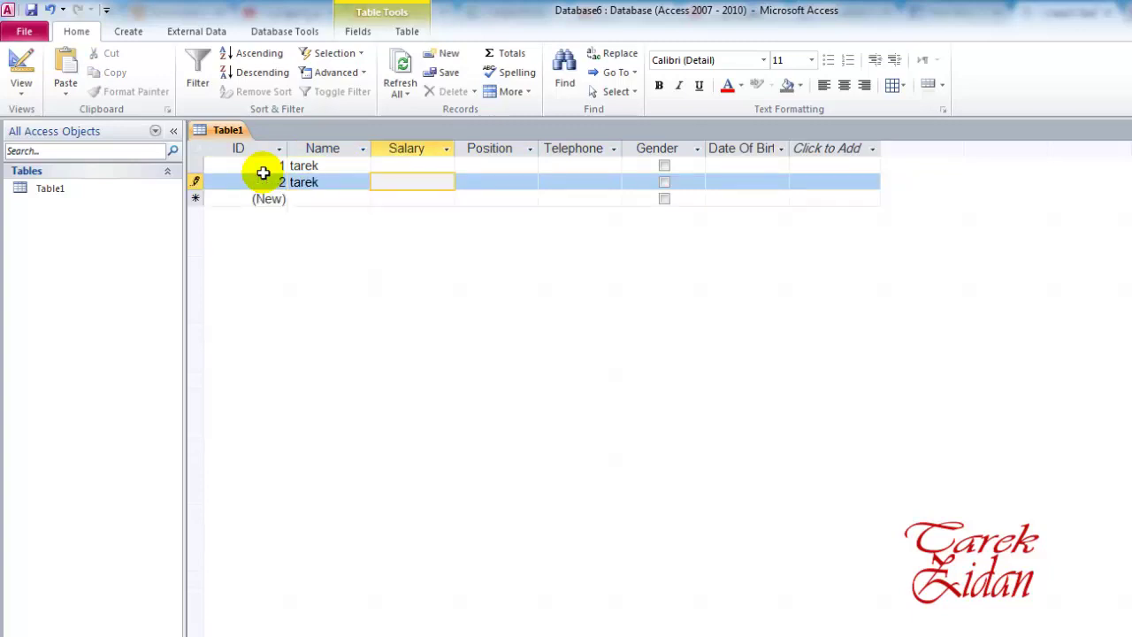
key("Tab")
key("Tab")
key("Tab")
key("Tab")
key("Tab")
key("Return")
key("Tab")
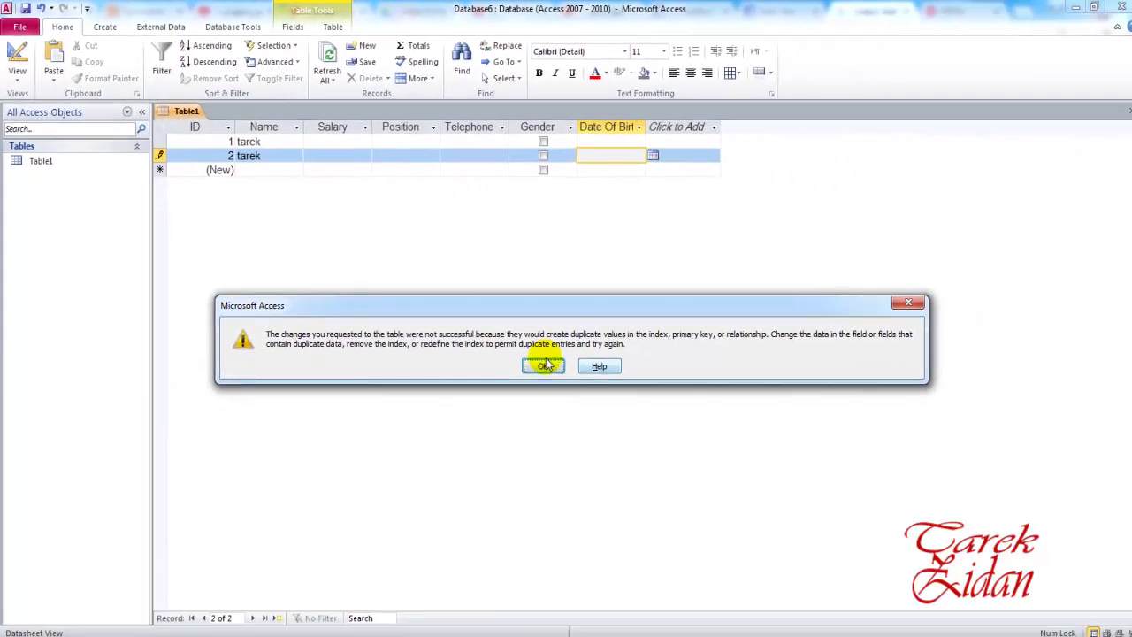
- Dismiss the duplicate error, rename the second record to 'ahmed', and return to Design view
left_click(664, 429)
left_click(540, 362)
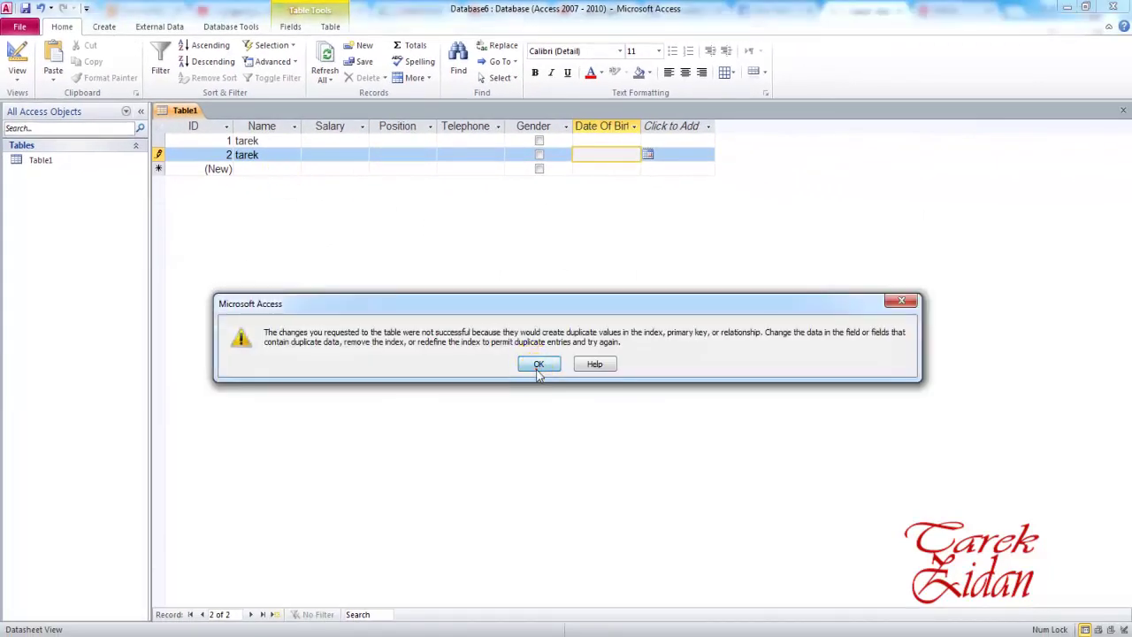
left_click(255, 155)
double_click(255, 156)
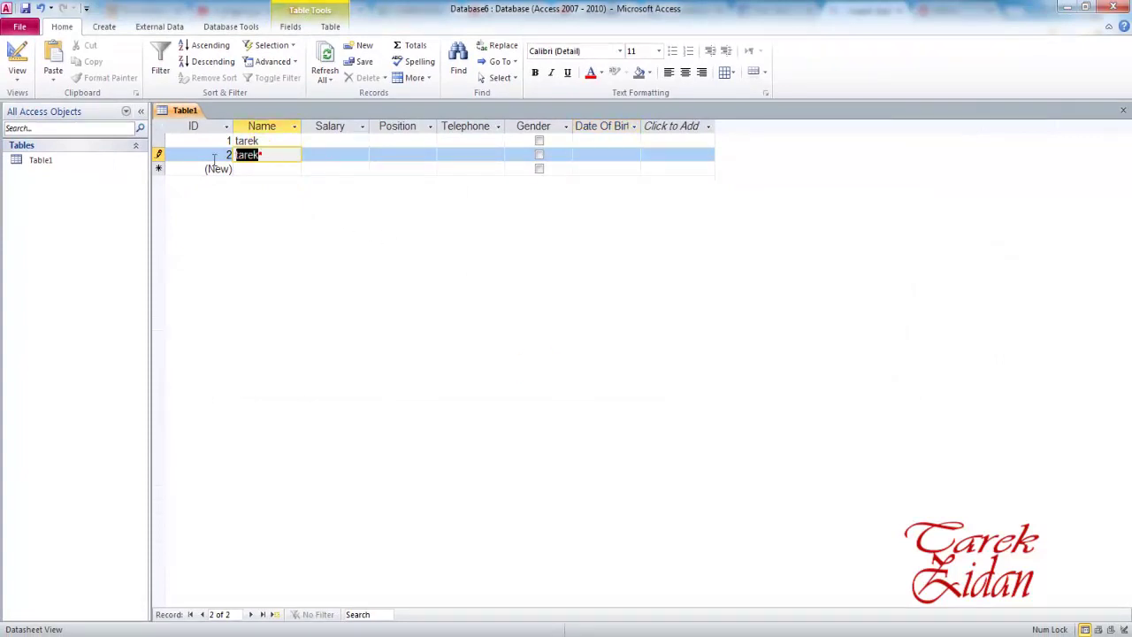
type("ahme")
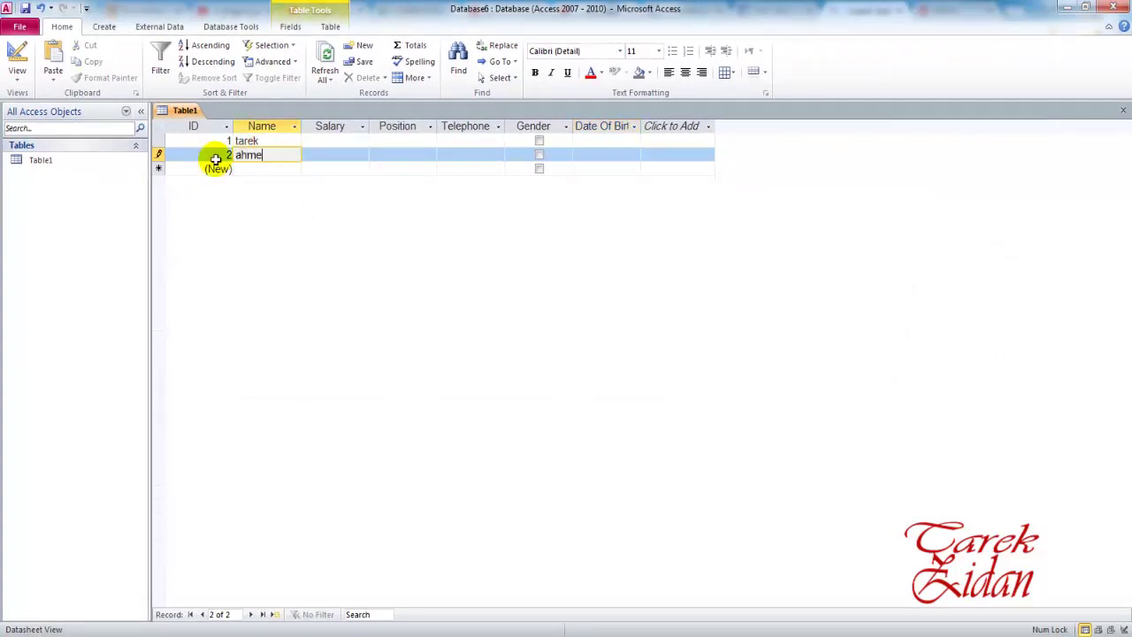
type("d")
key("Tab")
key("Tab")
key("Tab")
key("Tab")
key("Tab")
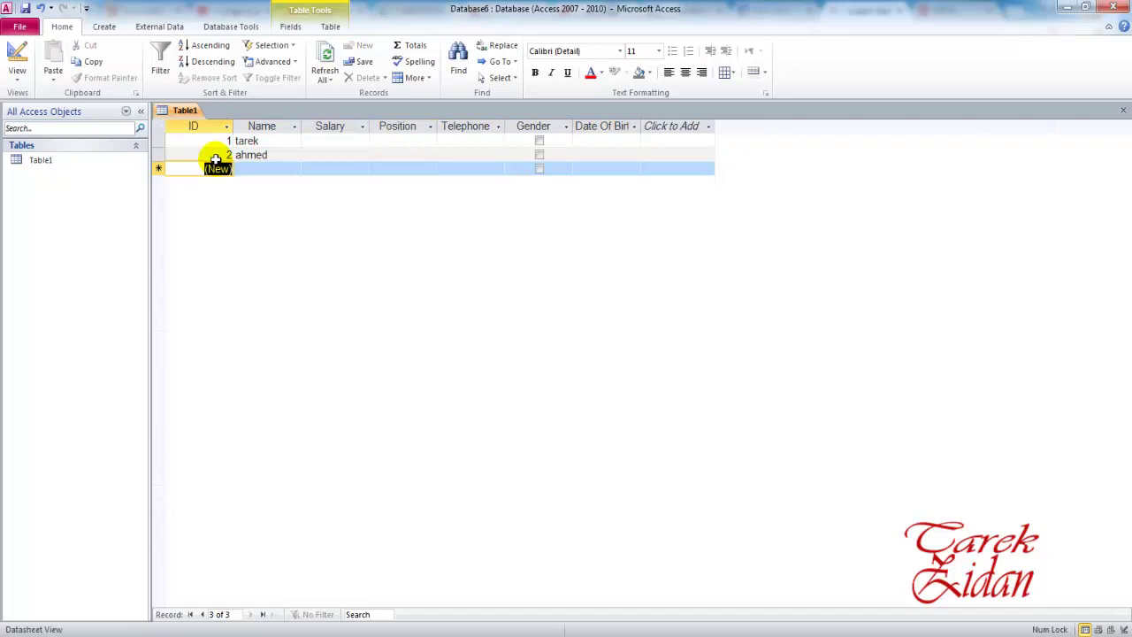
key("Tab")
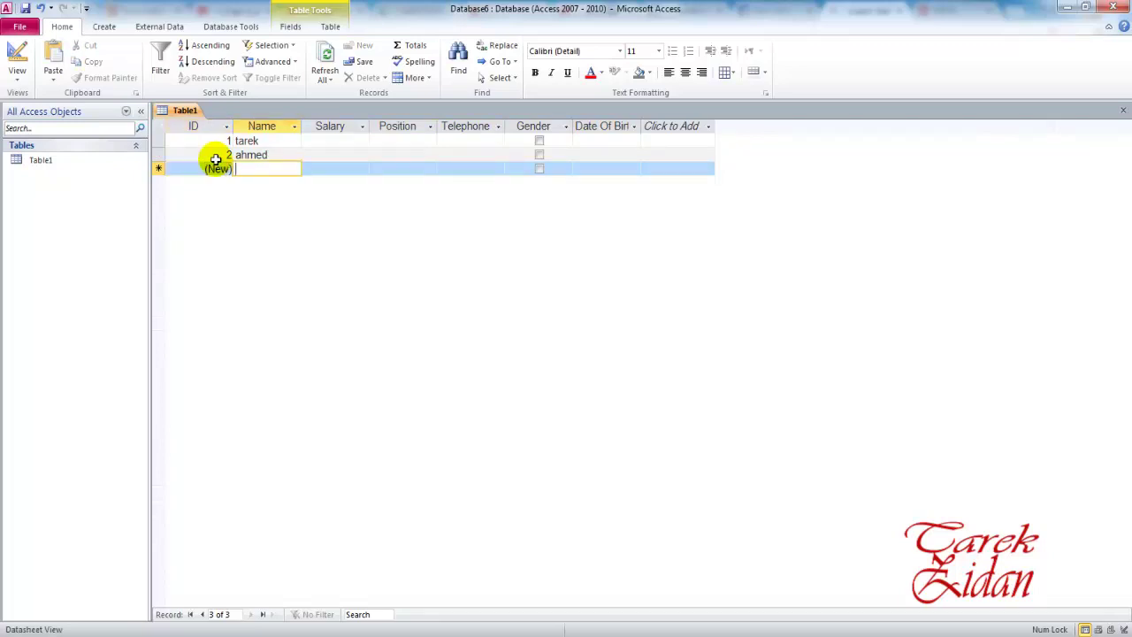
left_click(18, 55)
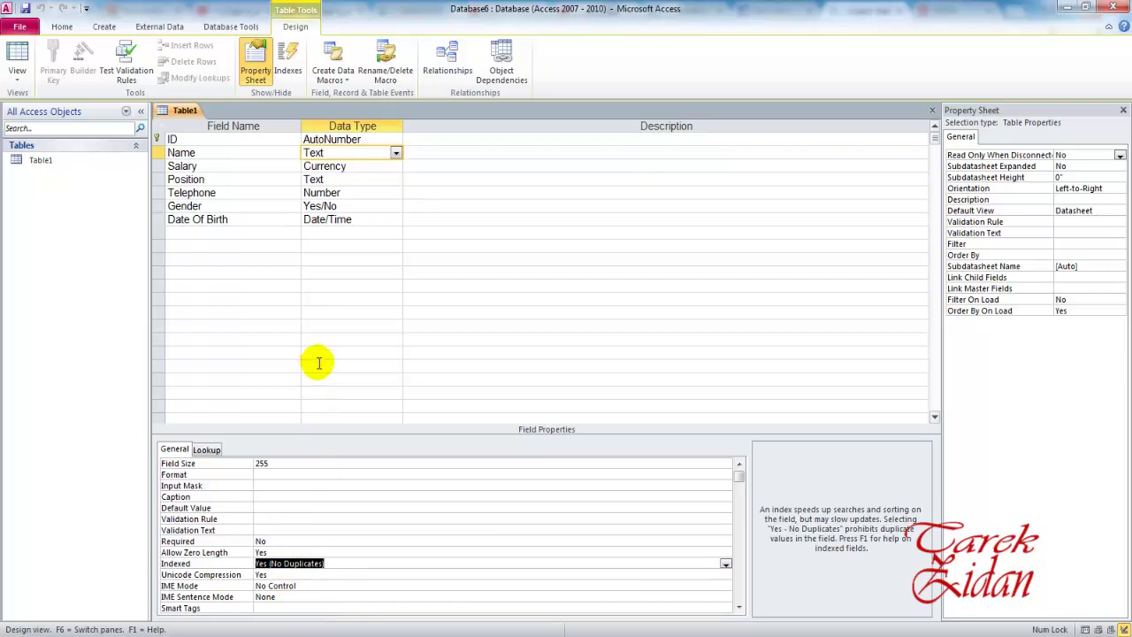
- Open the Name field's Default Value Expression Builder and close it unchanged
left_click(305, 508)
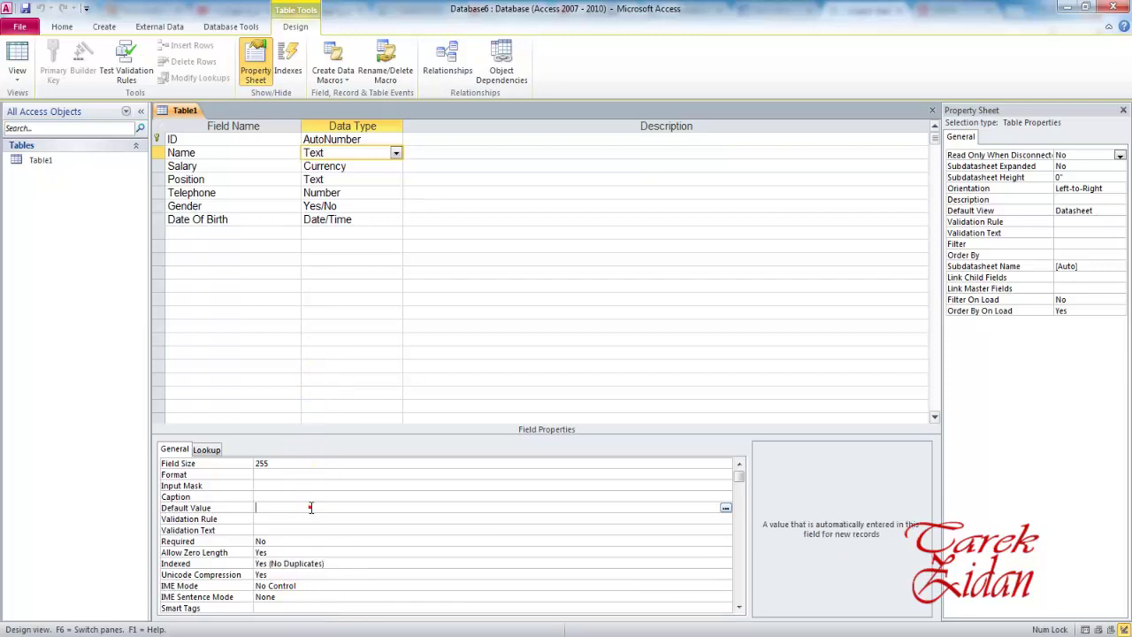
left_click(726, 508)
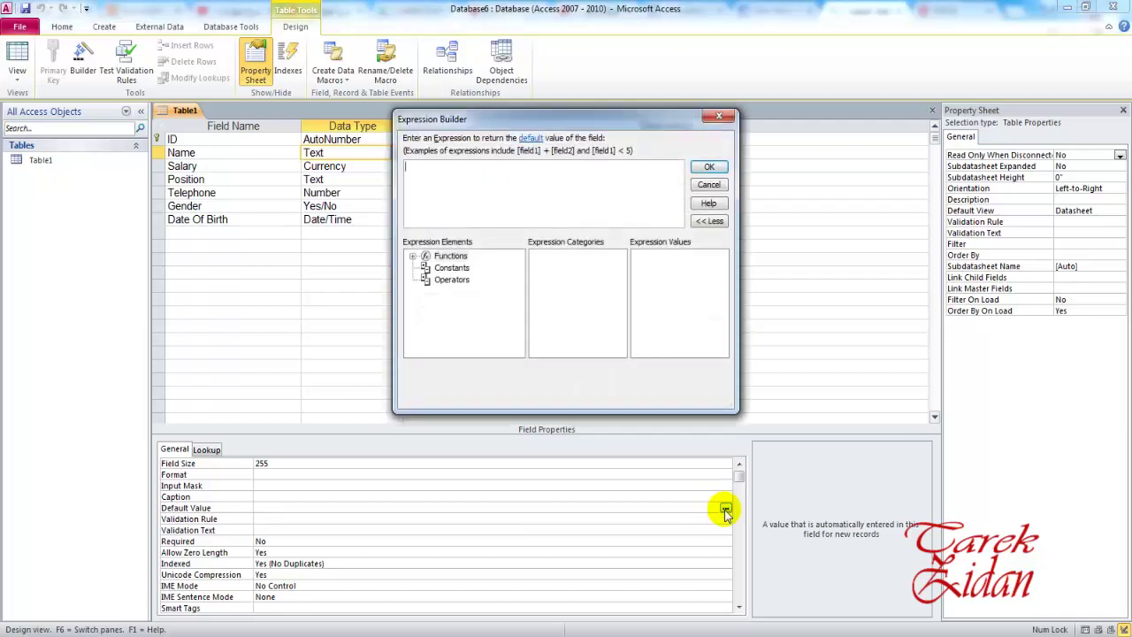
left_click(713, 117)
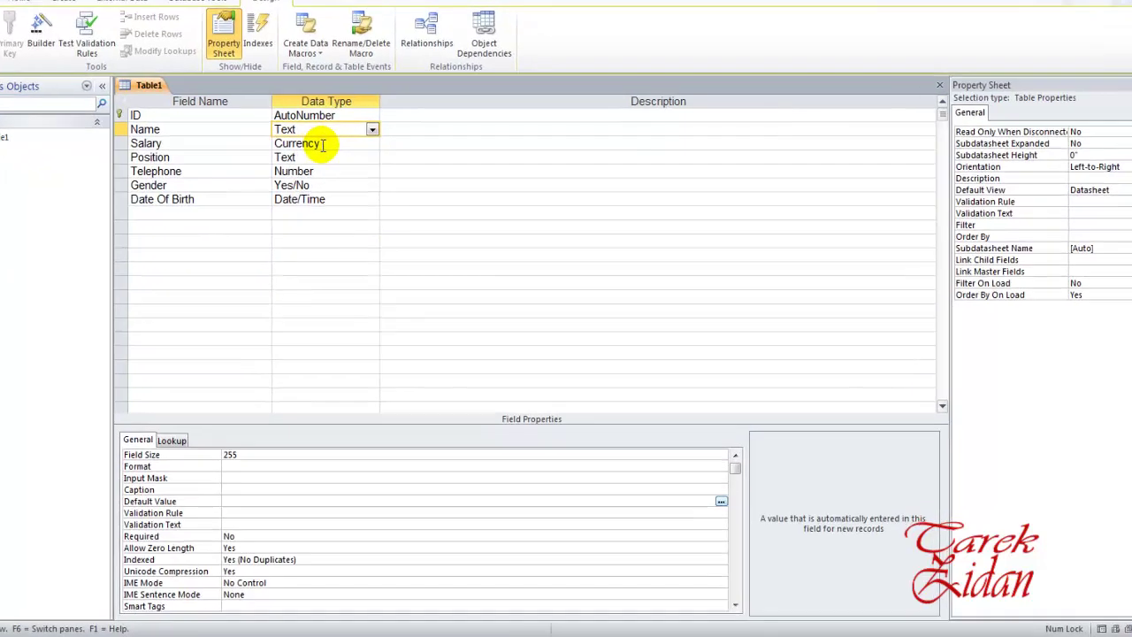
- Set the Salary field's Format property to Euro
left_click(169, 144)
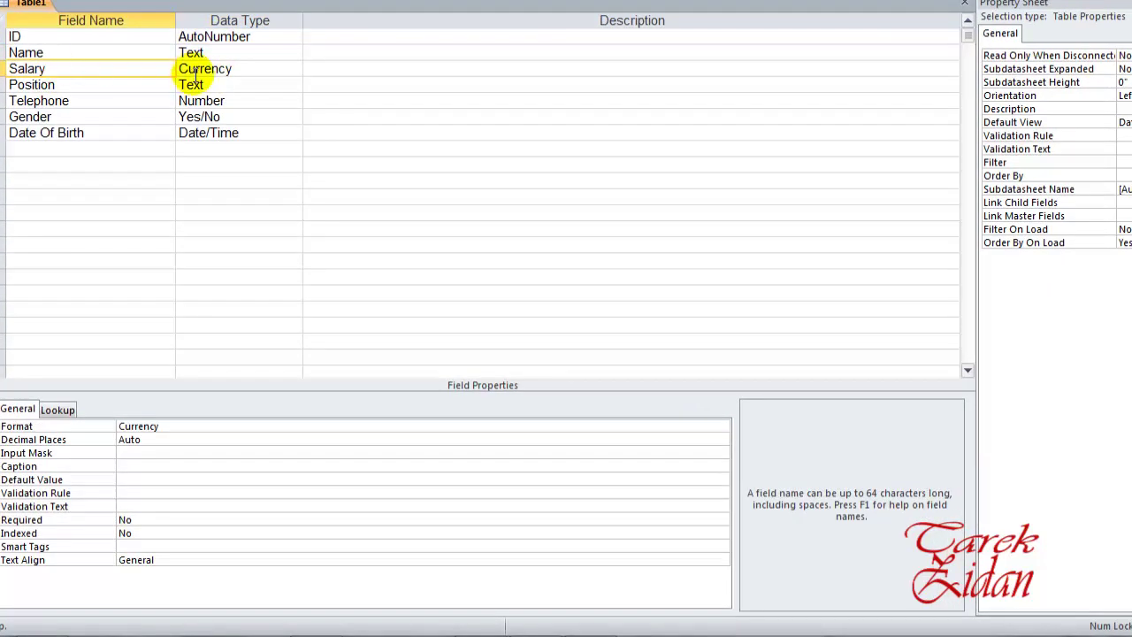
left_click(261, 69)
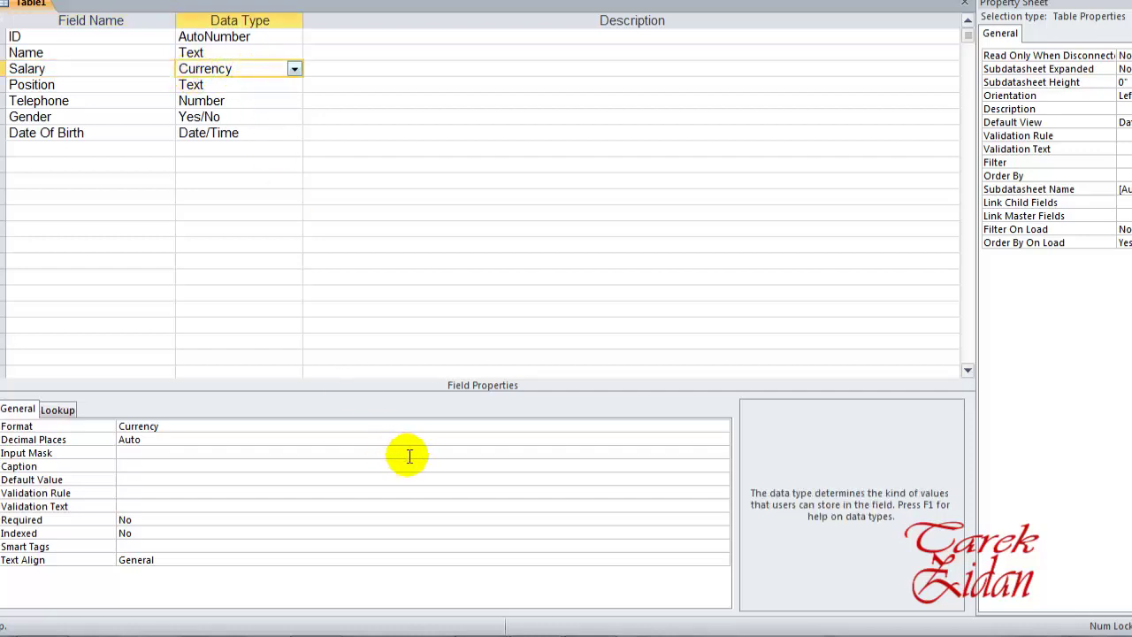
left_click(672, 425)
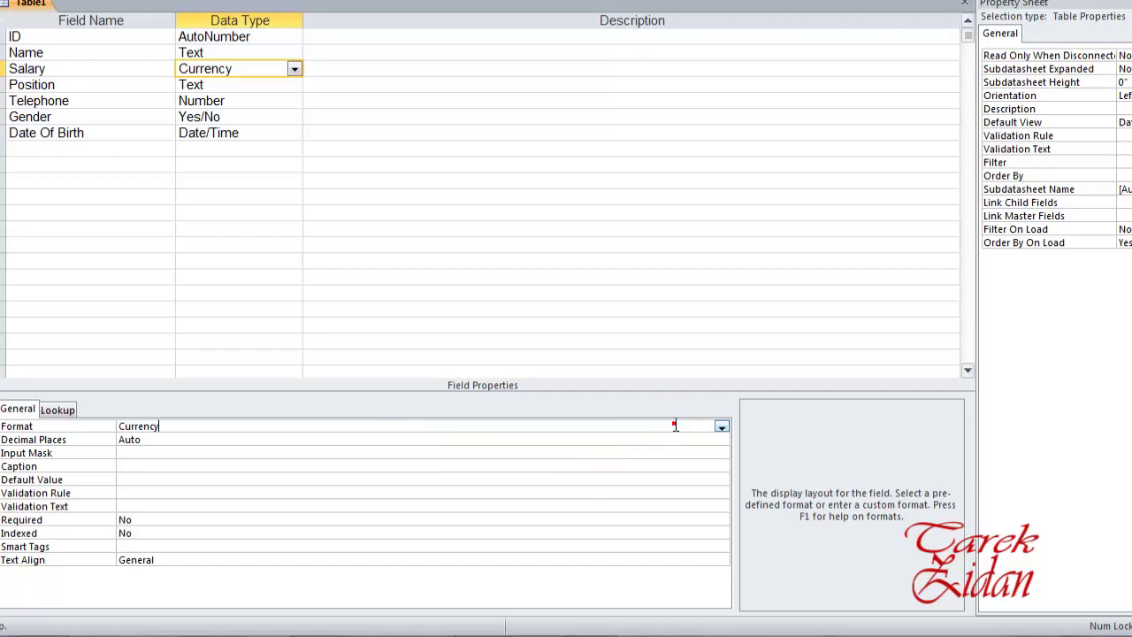
left_click(723, 427)
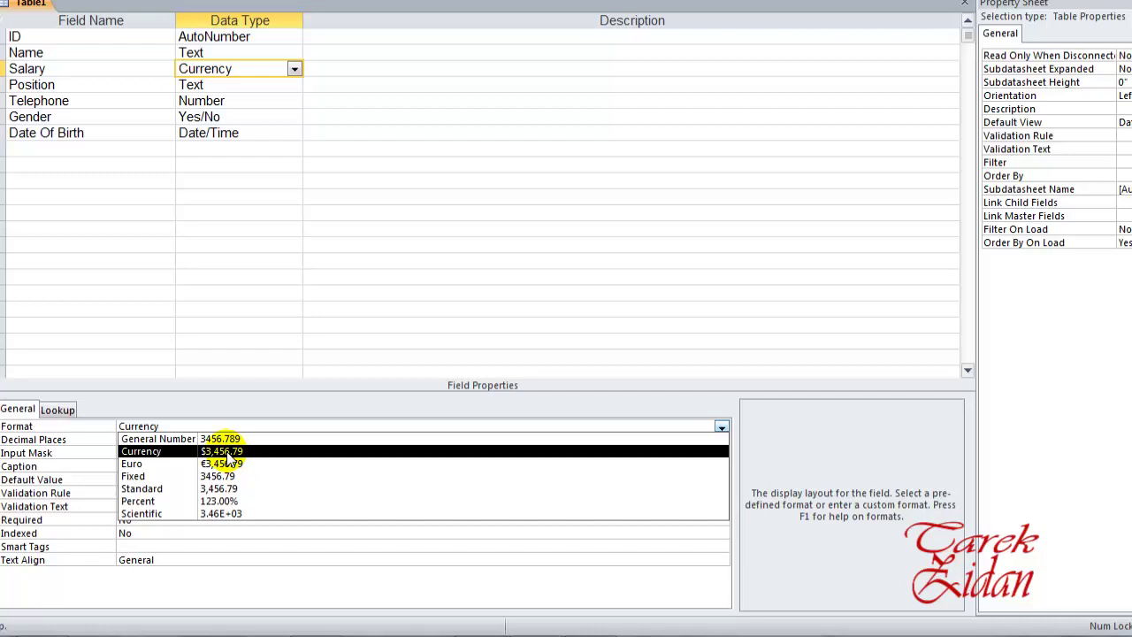
left_click(217, 464)
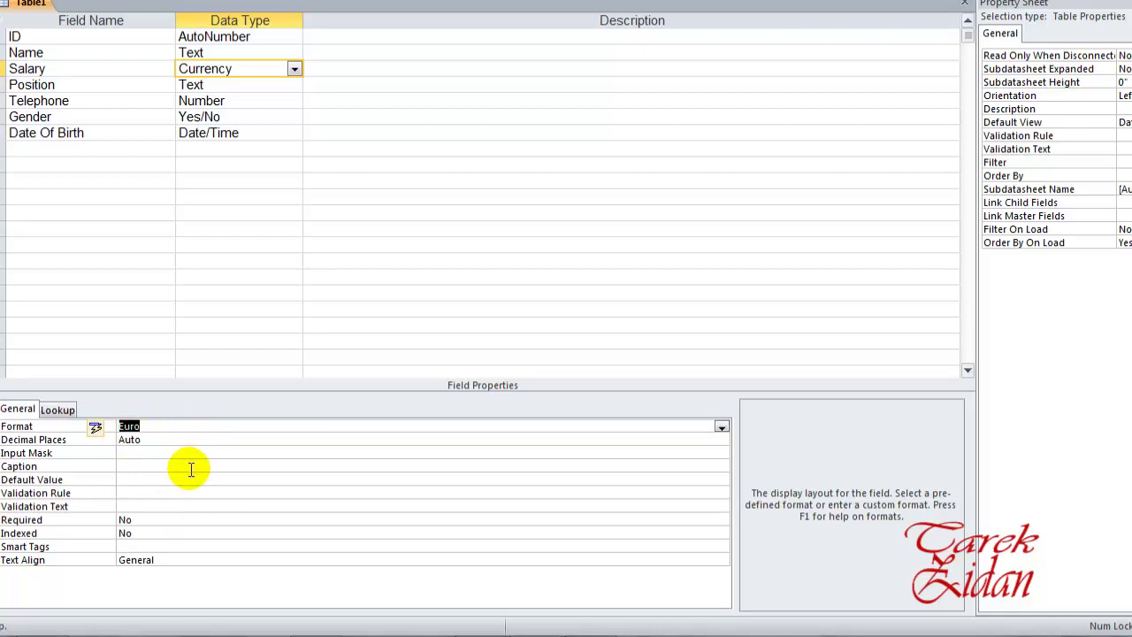
- Set Salary's default value to 1200 and confirm the new row shows €1,200.00 in Datasheet view
left_click(143, 478)
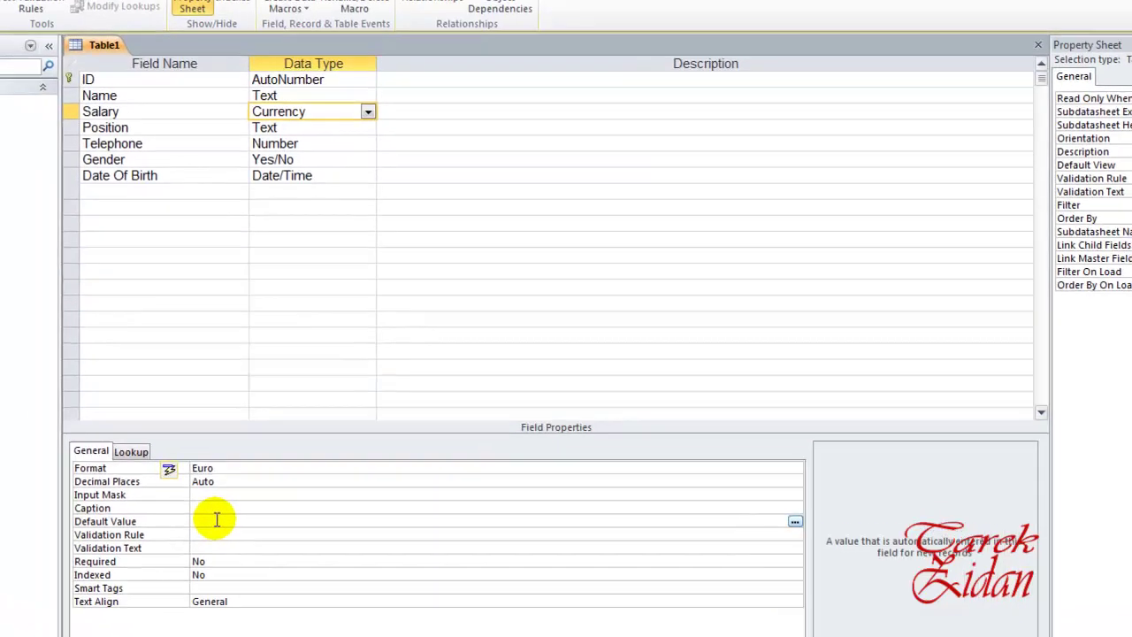
type("1200")
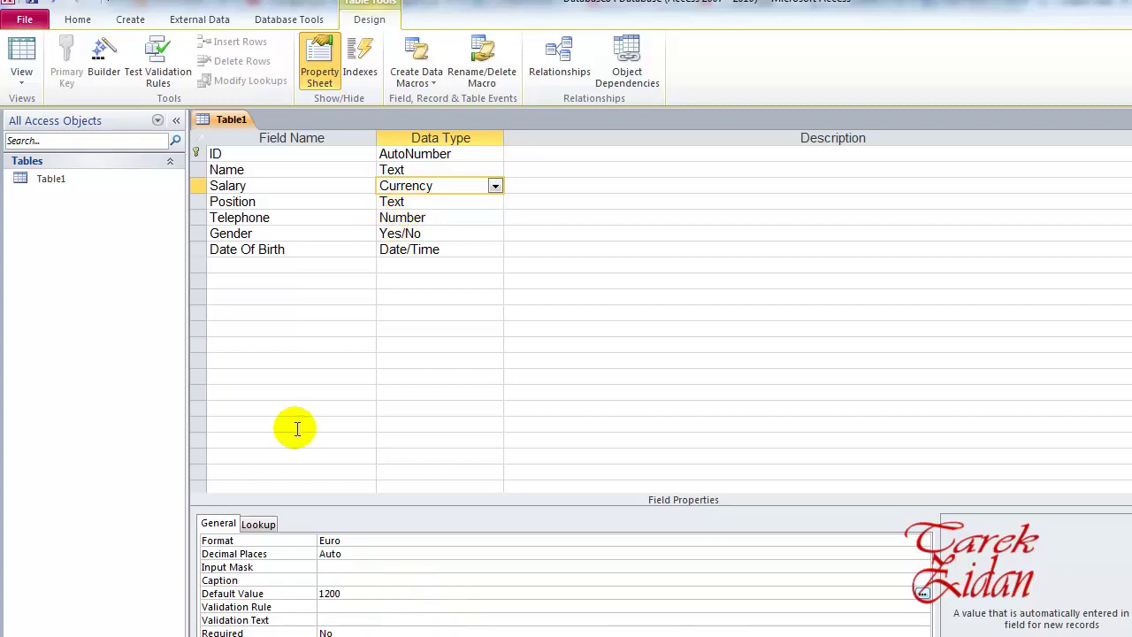
left_click(23, 53)
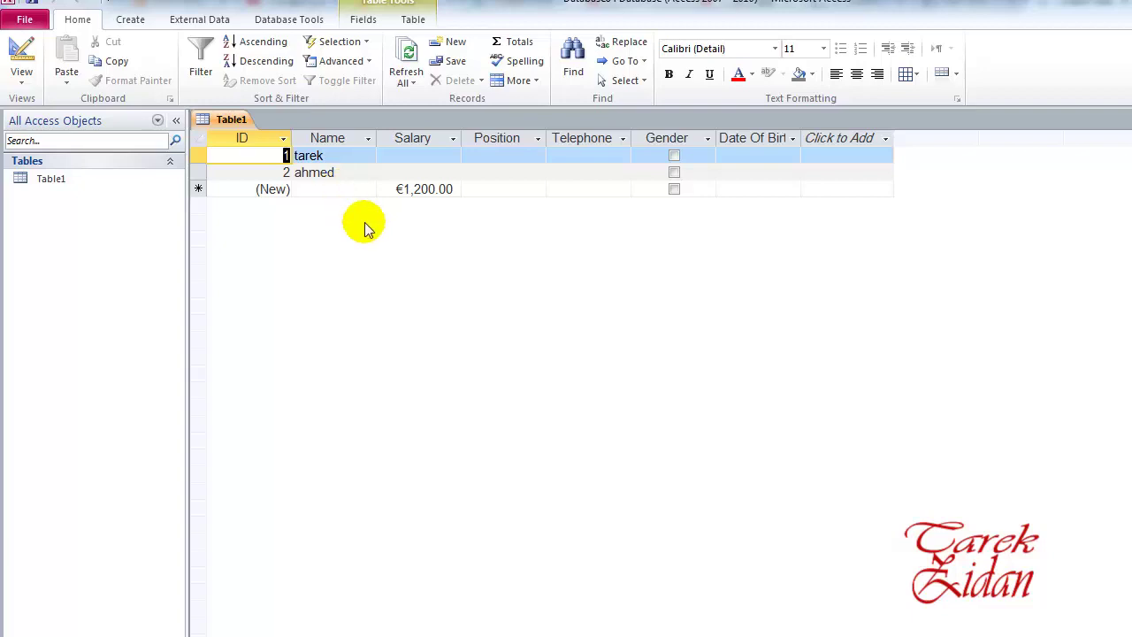
- Enter 'sarah' as the third record's name and change its Salary from €1,200.00 to €1,500.00
left_click(366, 191)
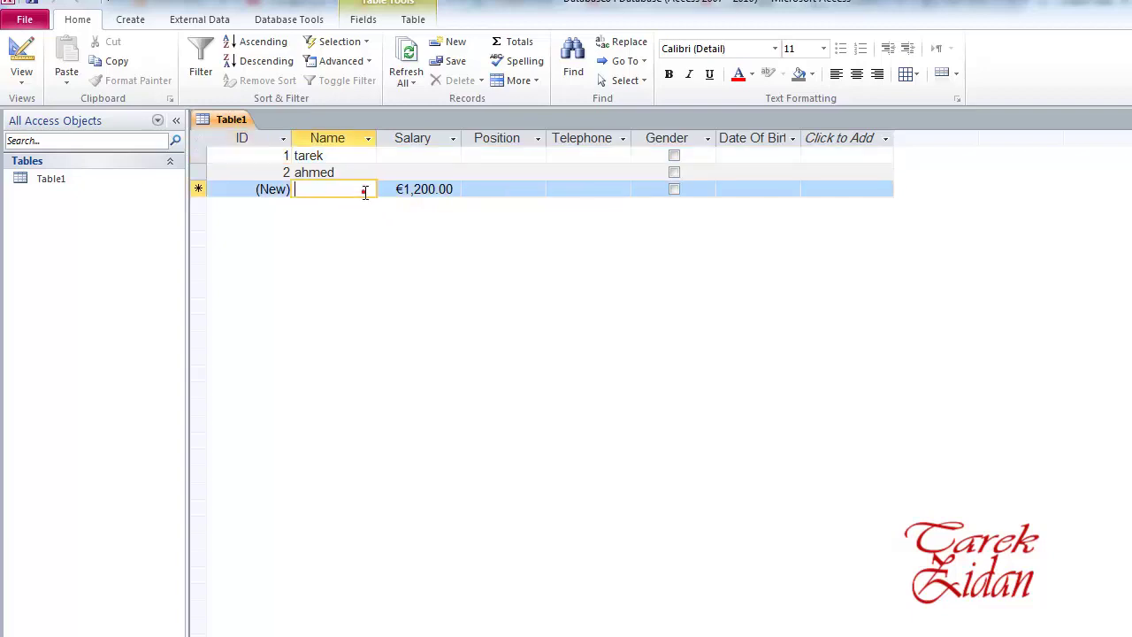
type("sar")
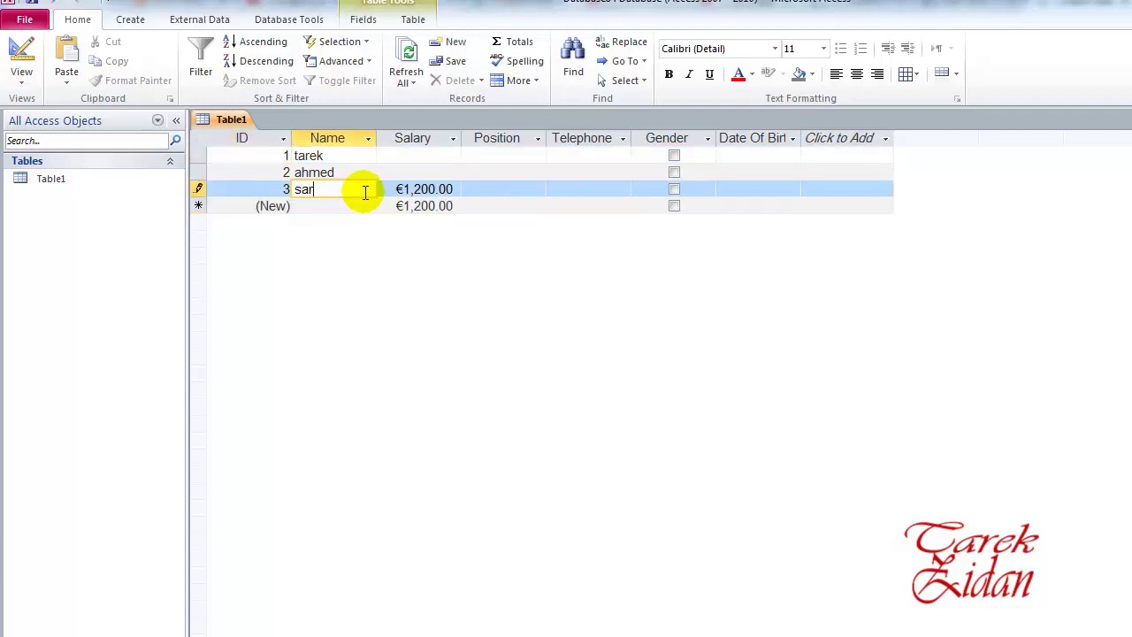
type("ah")
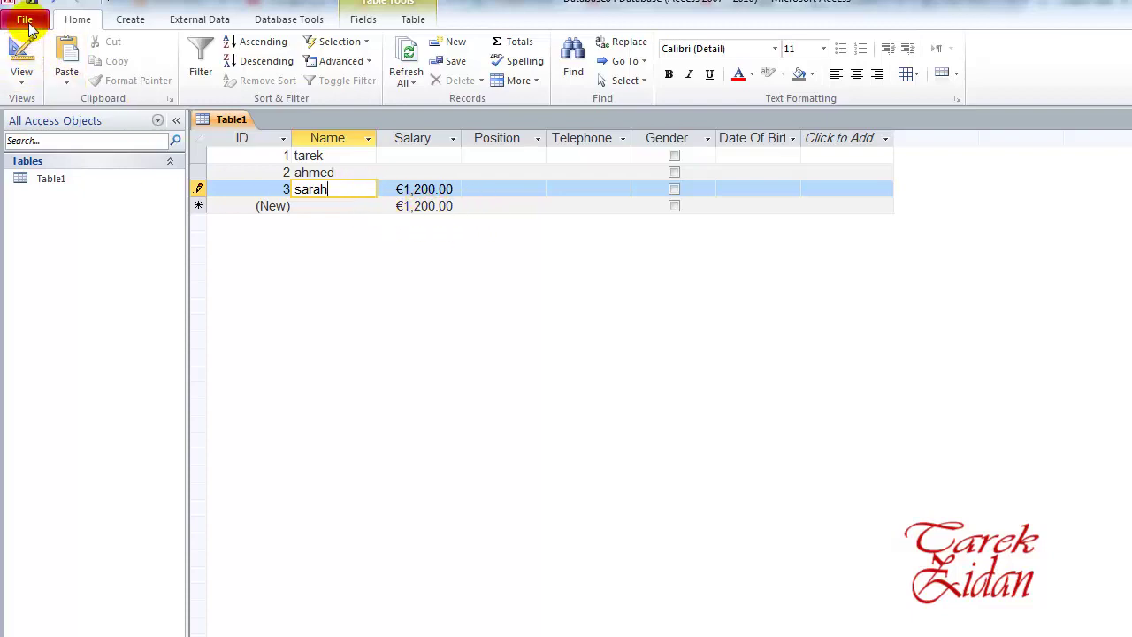
left_click(436, 189)
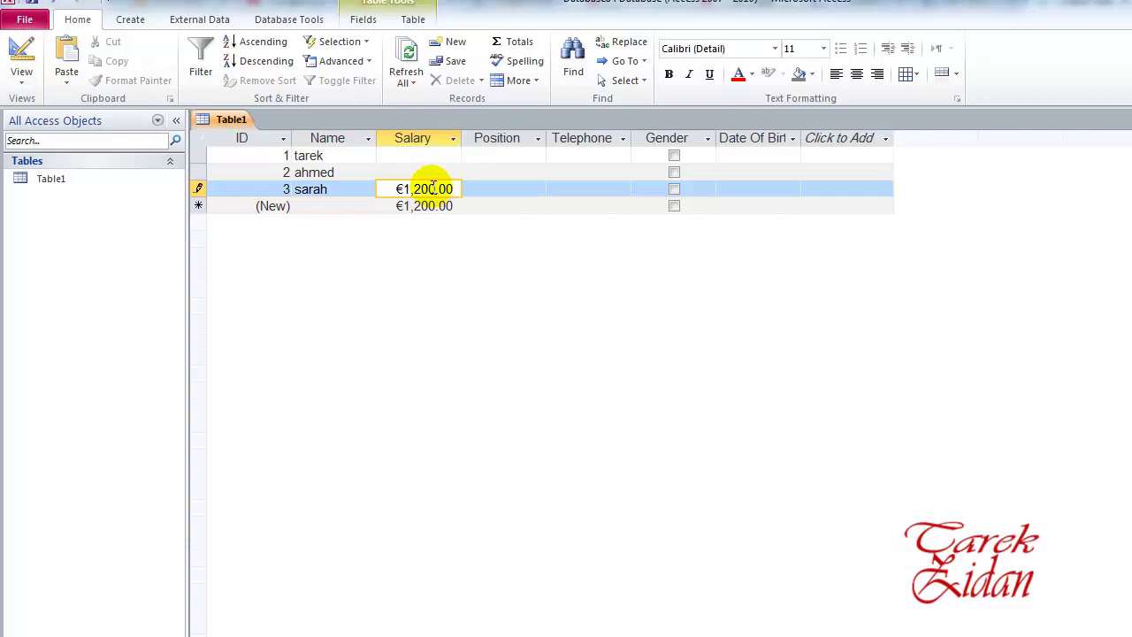
left_click_drag(436, 189, 414, 191)
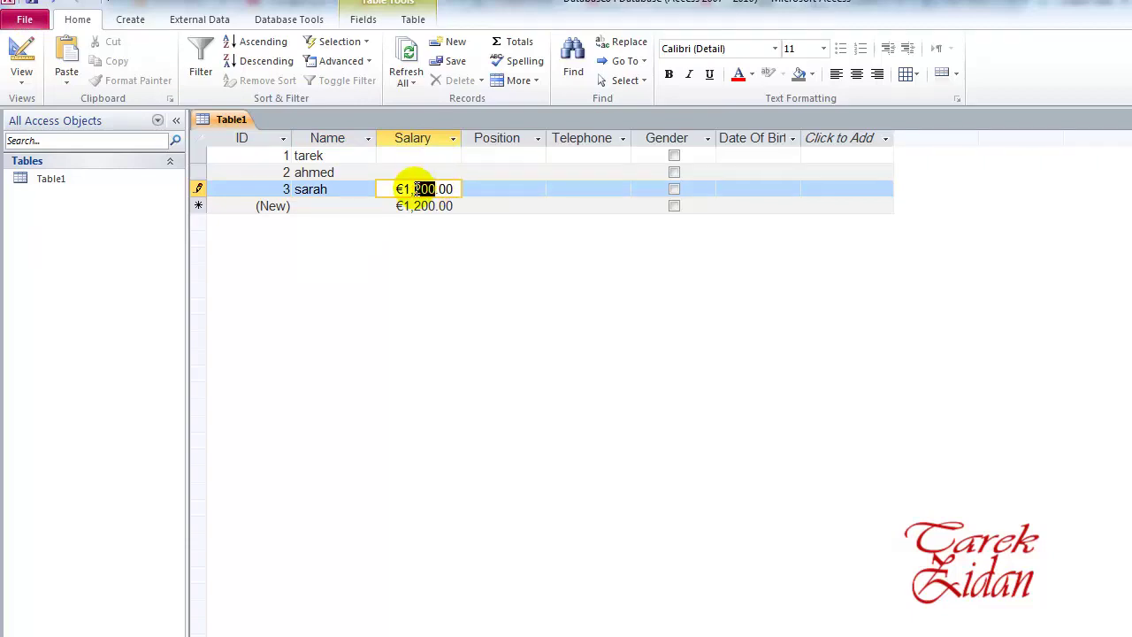
type("500")
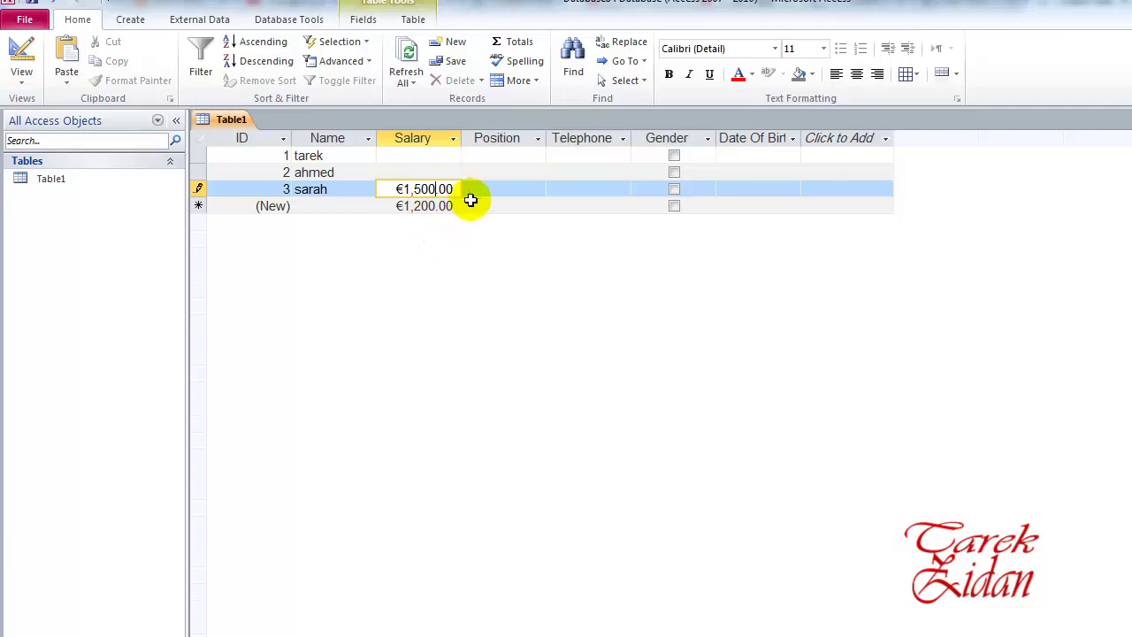
left_click(476, 198)
left_click(478, 190)
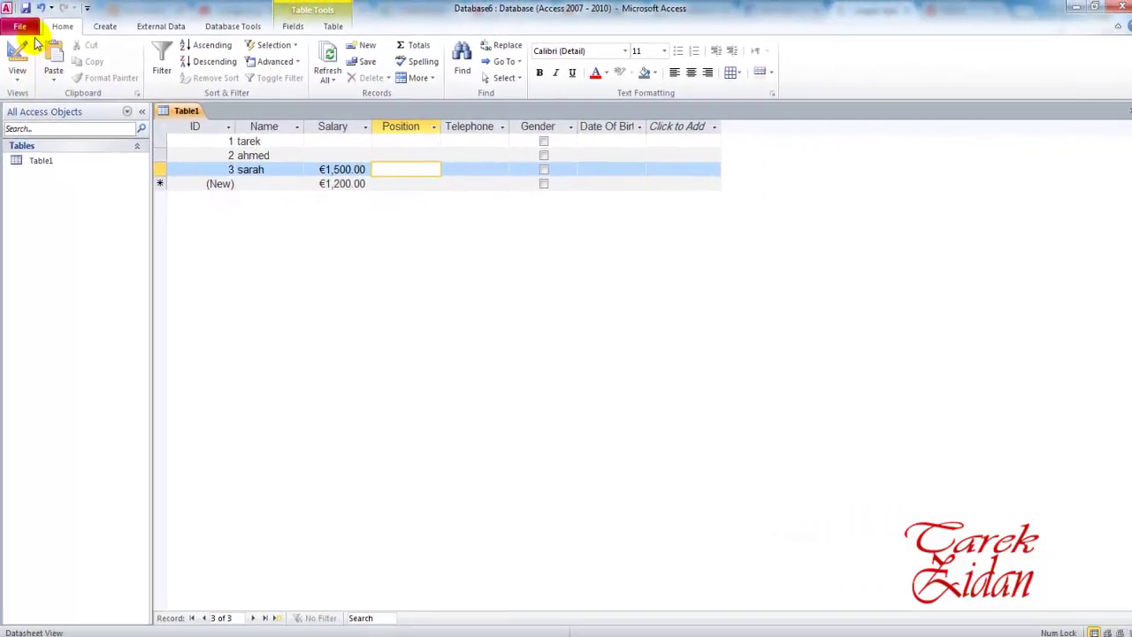
- In Design view, give Telephone a default value of 0, check it in the datasheet, then return
left_click(21, 28)
left_click(29, 33)
left_click(17, 60)
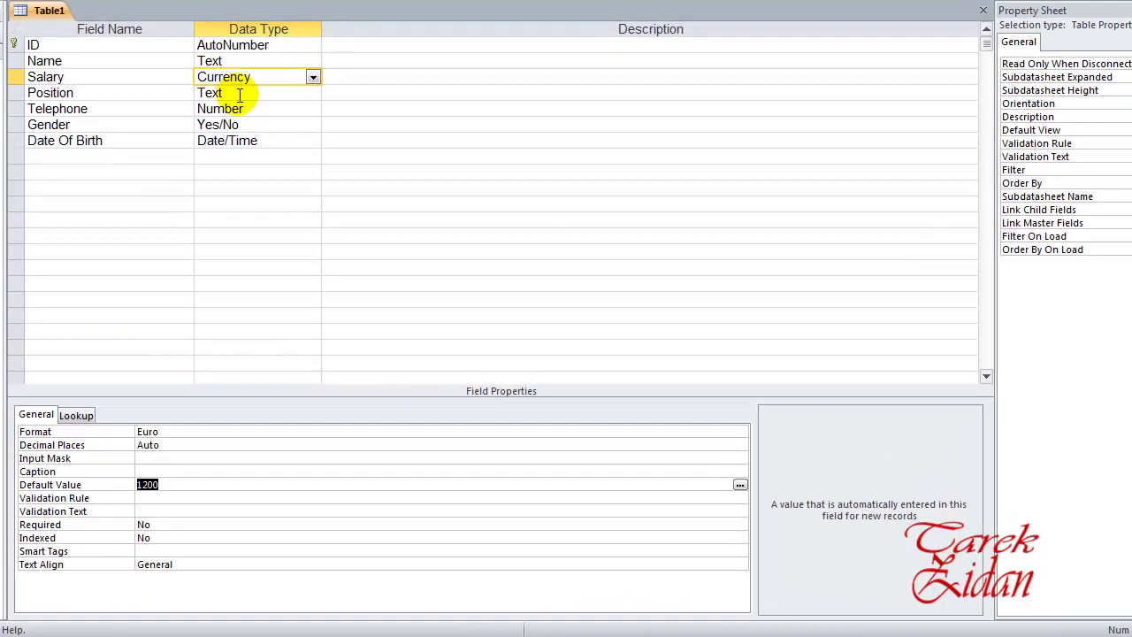
left_click(237, 93)
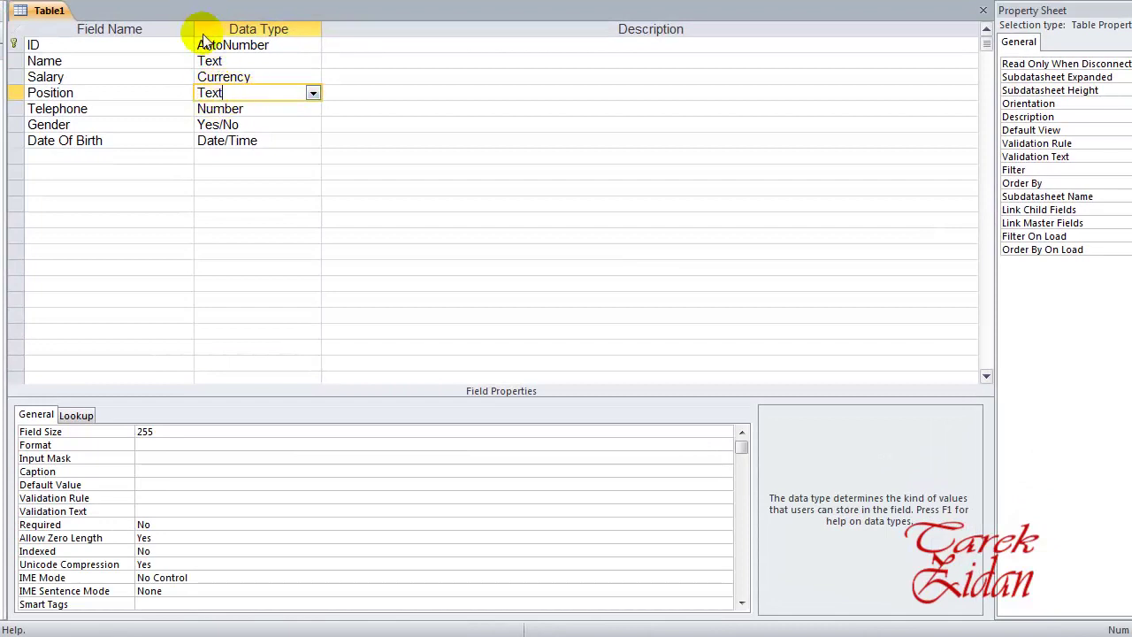
left_click(232, 109)
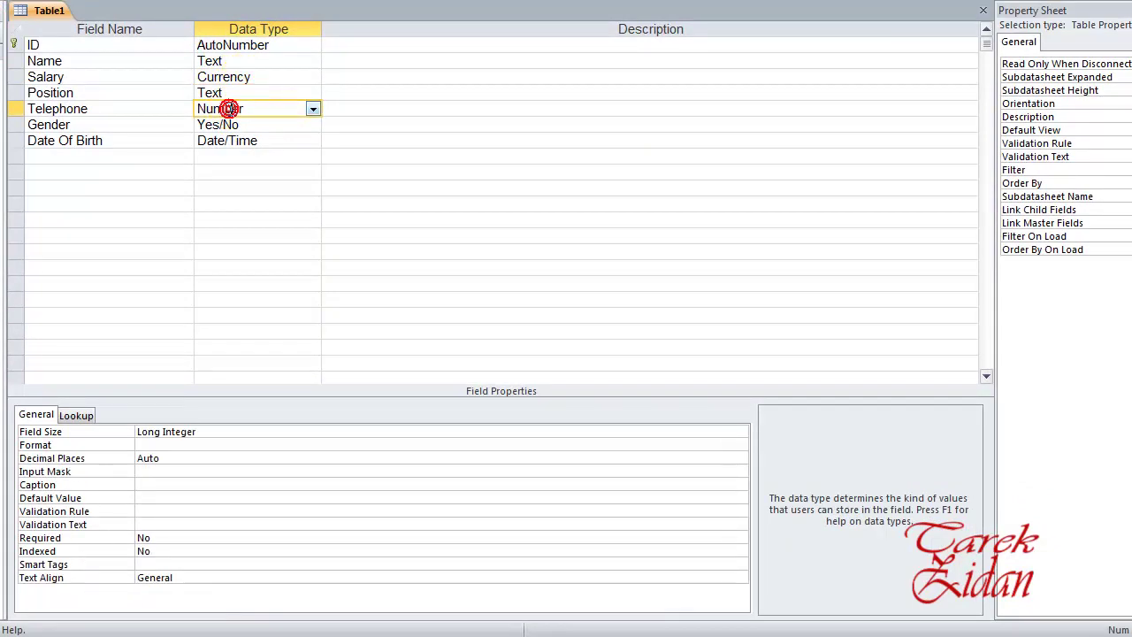
left_click(147, 498)
type("0")
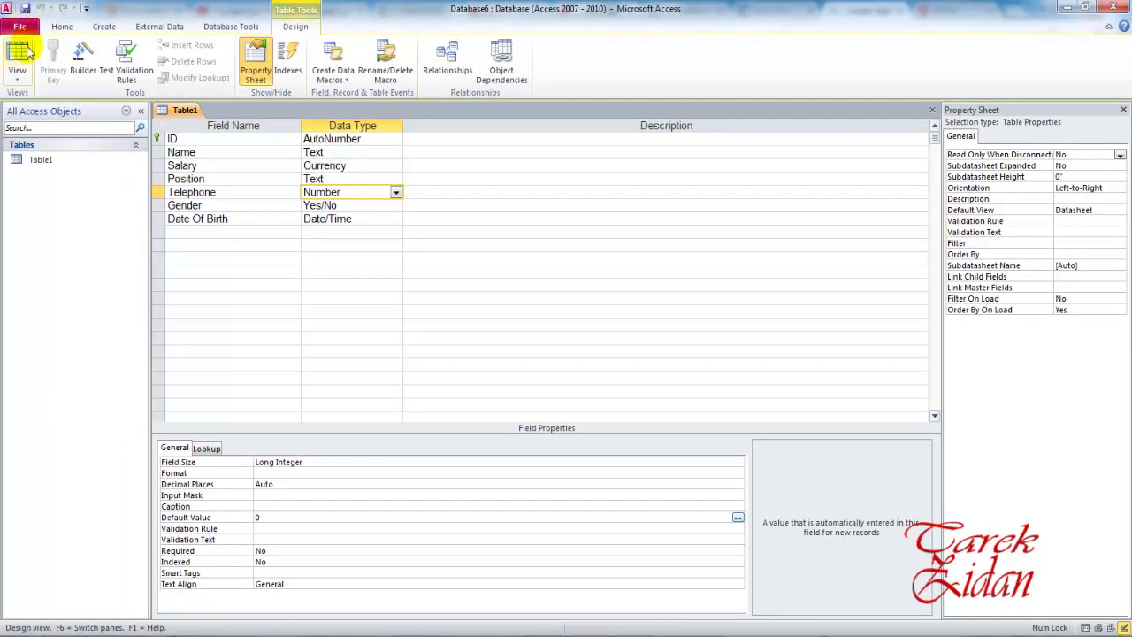
left_click(27, 50)
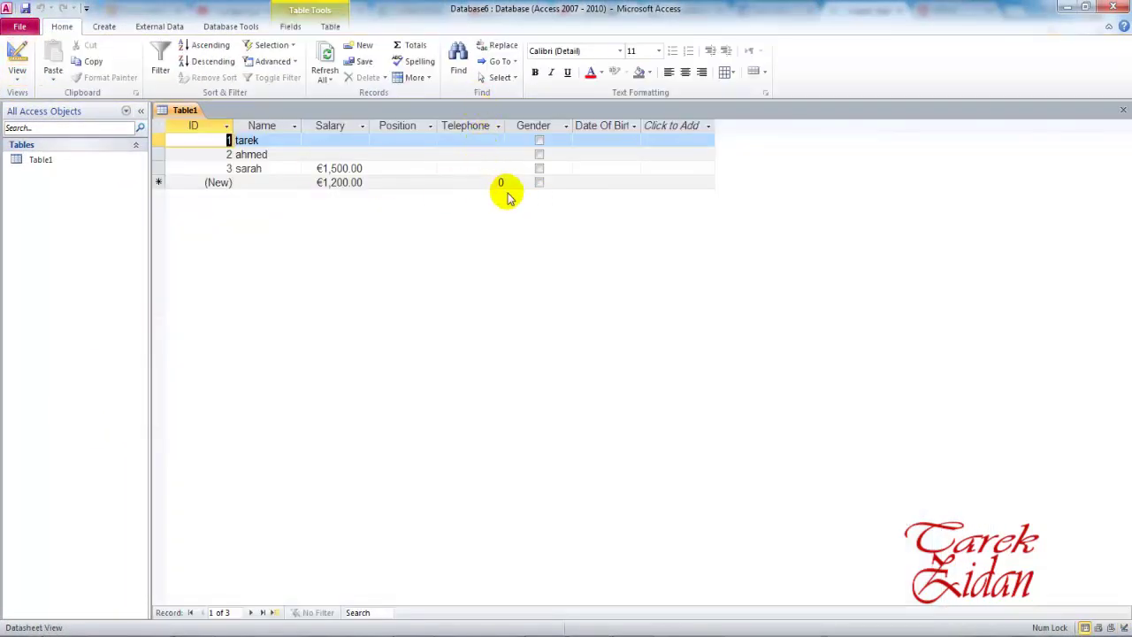
left_click(18, 48)
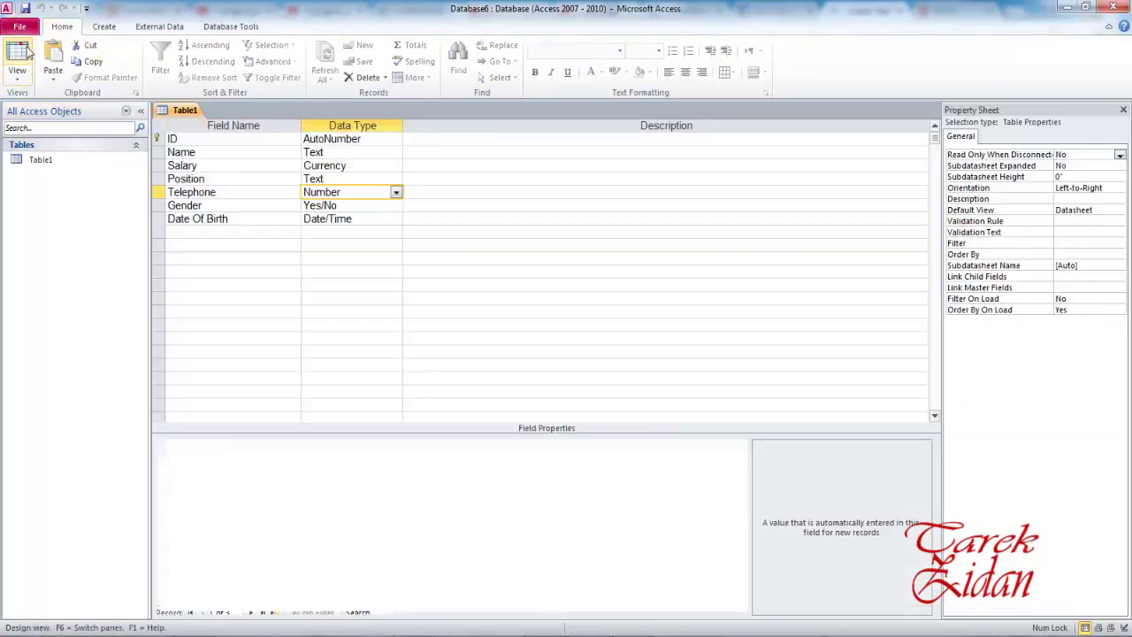
- Change Gender's default value from 0 to 1, save the design, and view the records
left_click(342, 206)
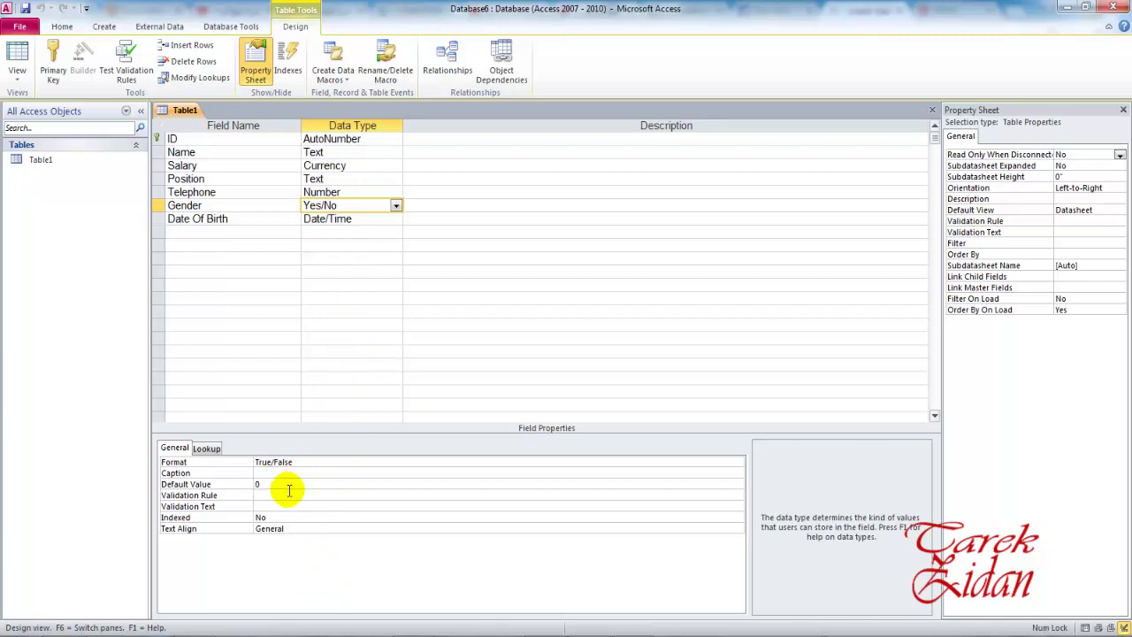
left_click(268, 484)
left_click(268, 483)
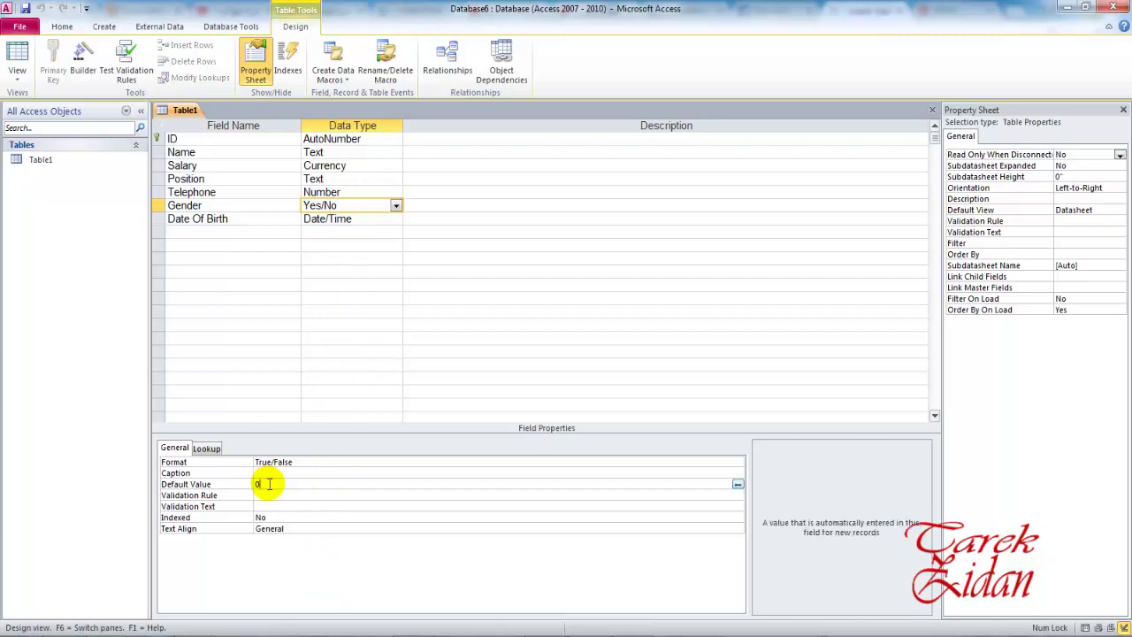
key("BackSpace")
type("1")
left_click(24, 8)
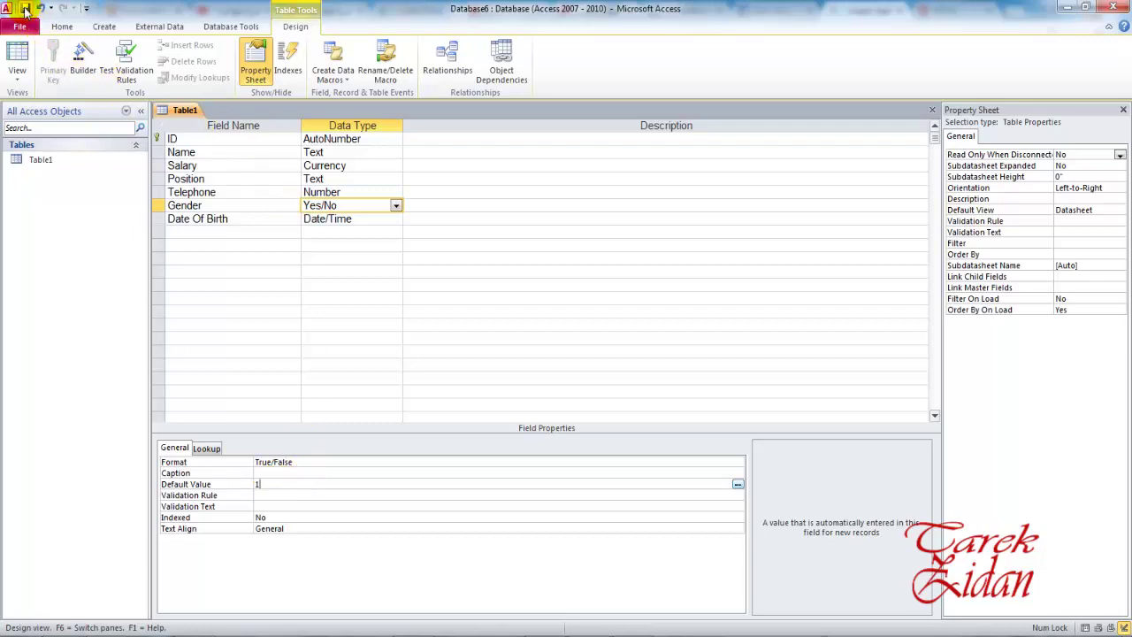
left_click(20, 62)
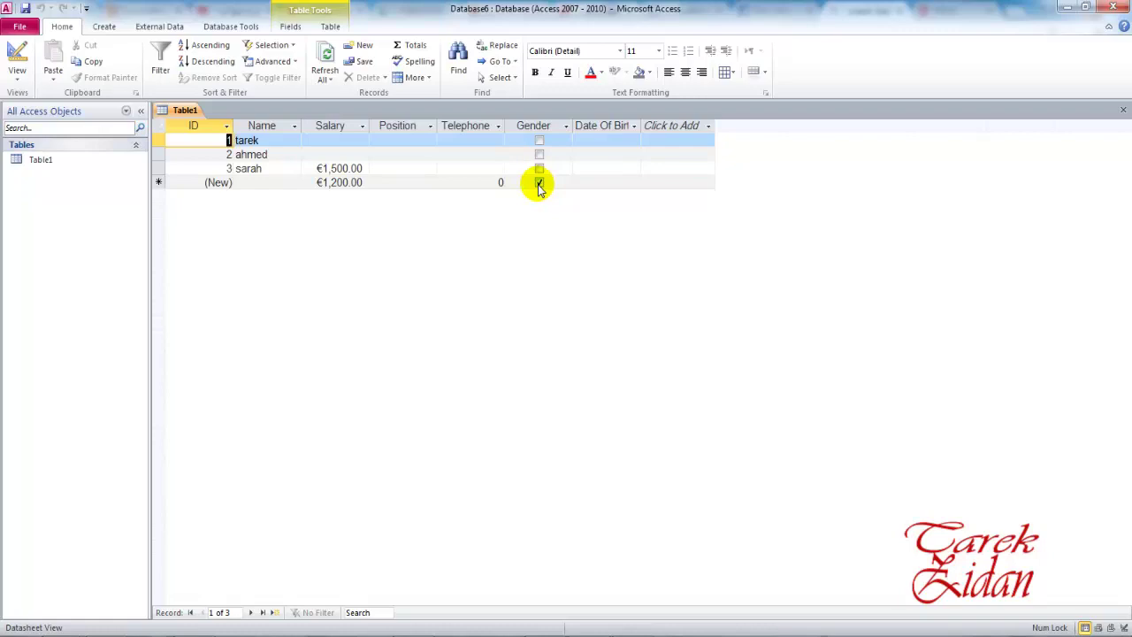
- Add a fourth record named 'eslam', letting Salary, Telephone and Gender take their defaults
left_click(452, 169)
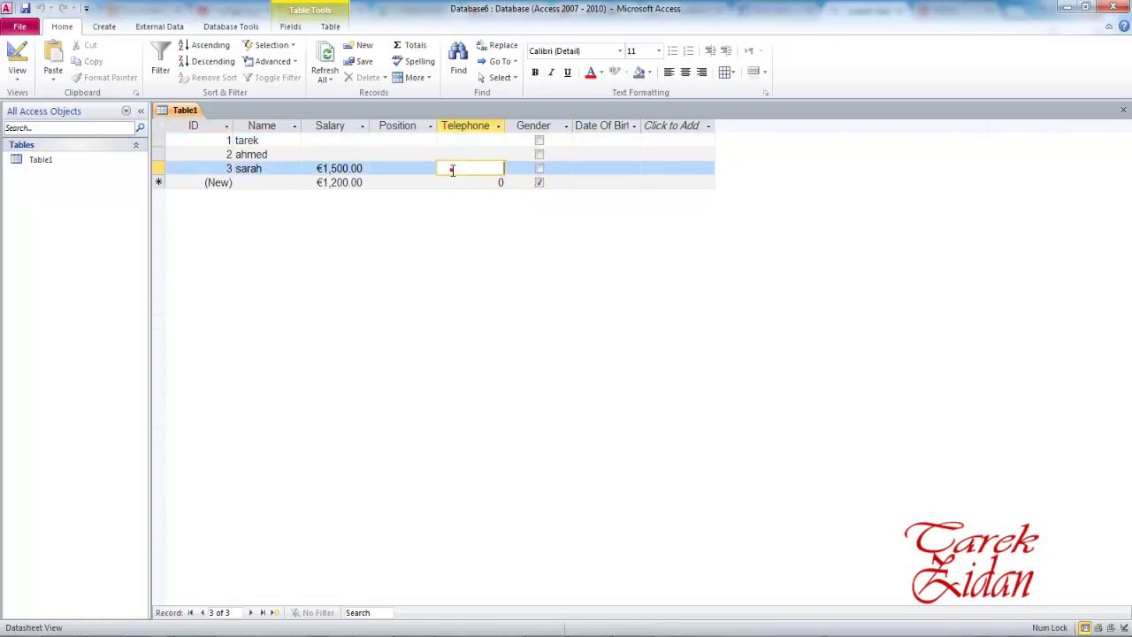
key("Tab")
key("Tab")
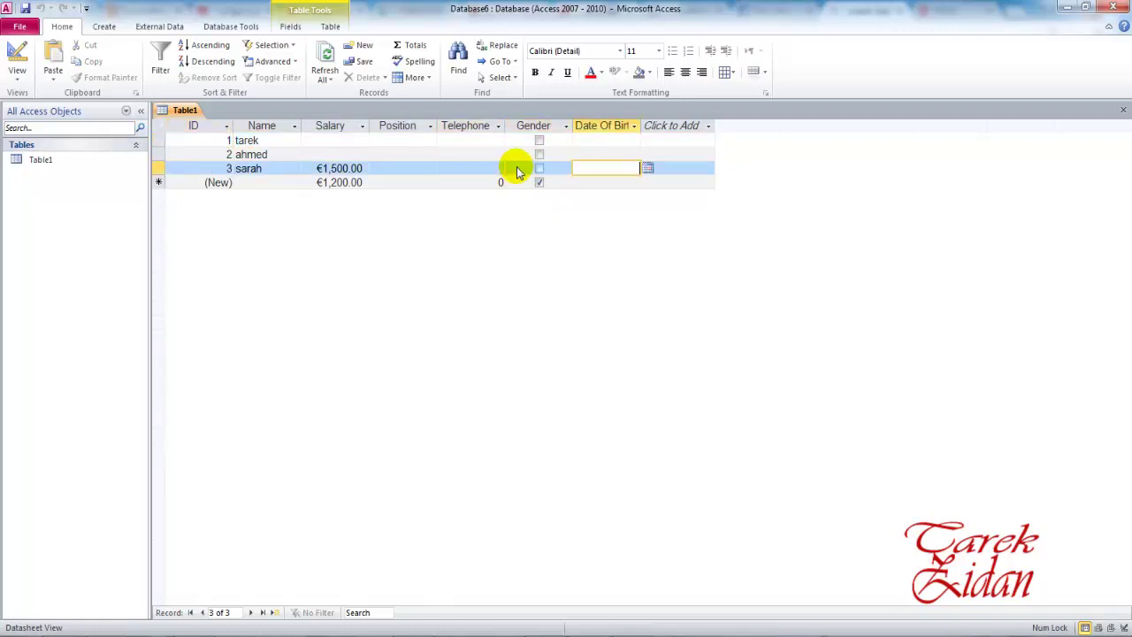
key("Tab")
key("Tab")
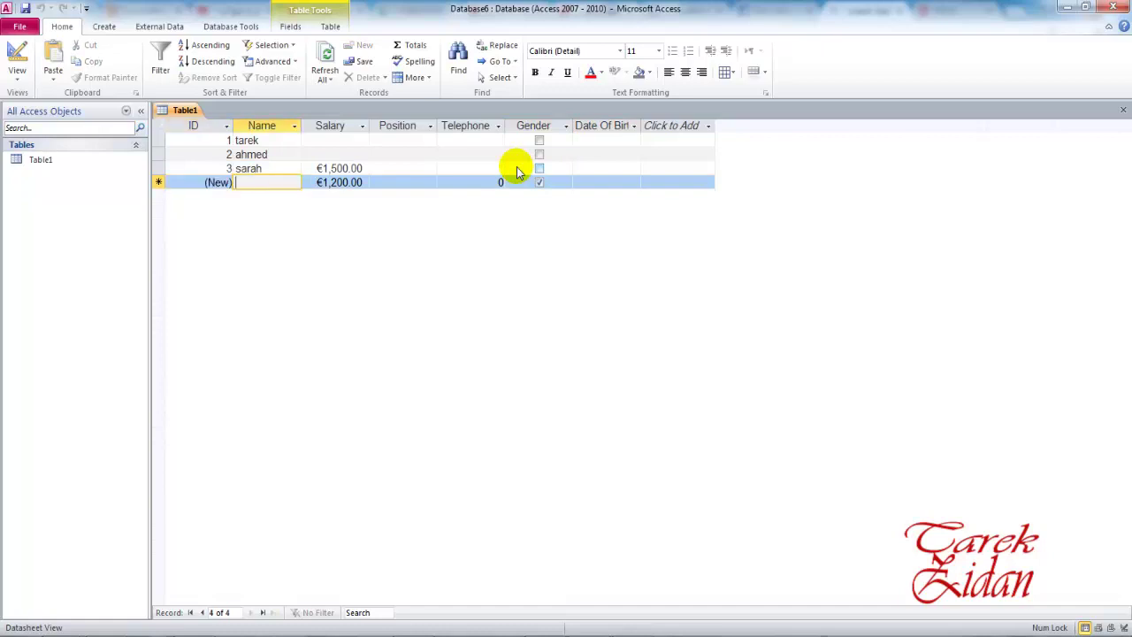
type("eslam")
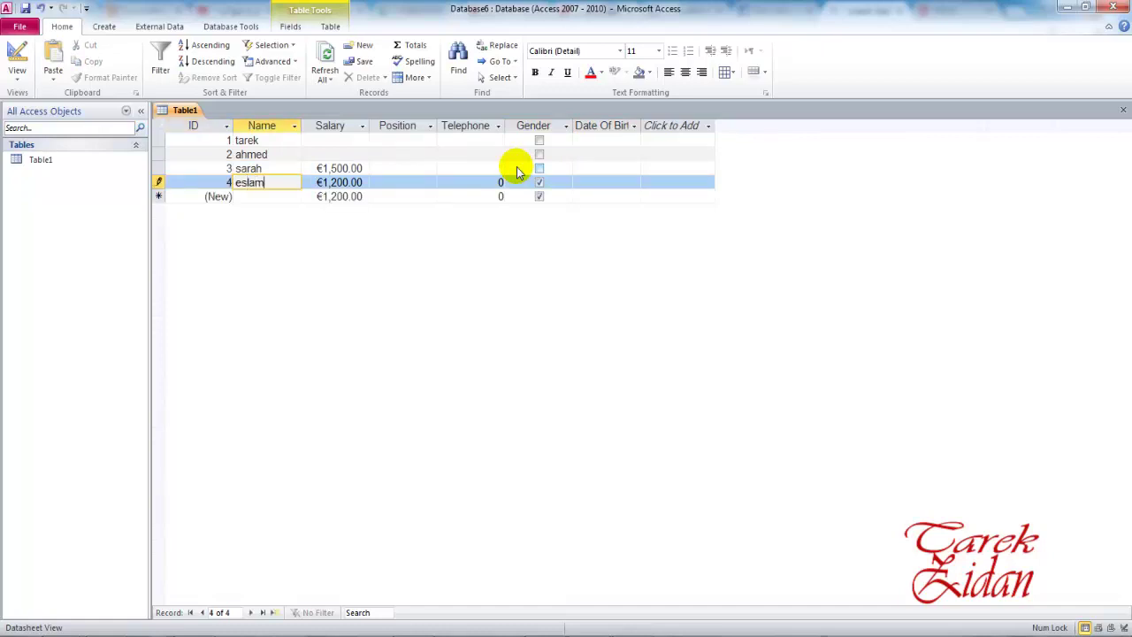
key("Tab")
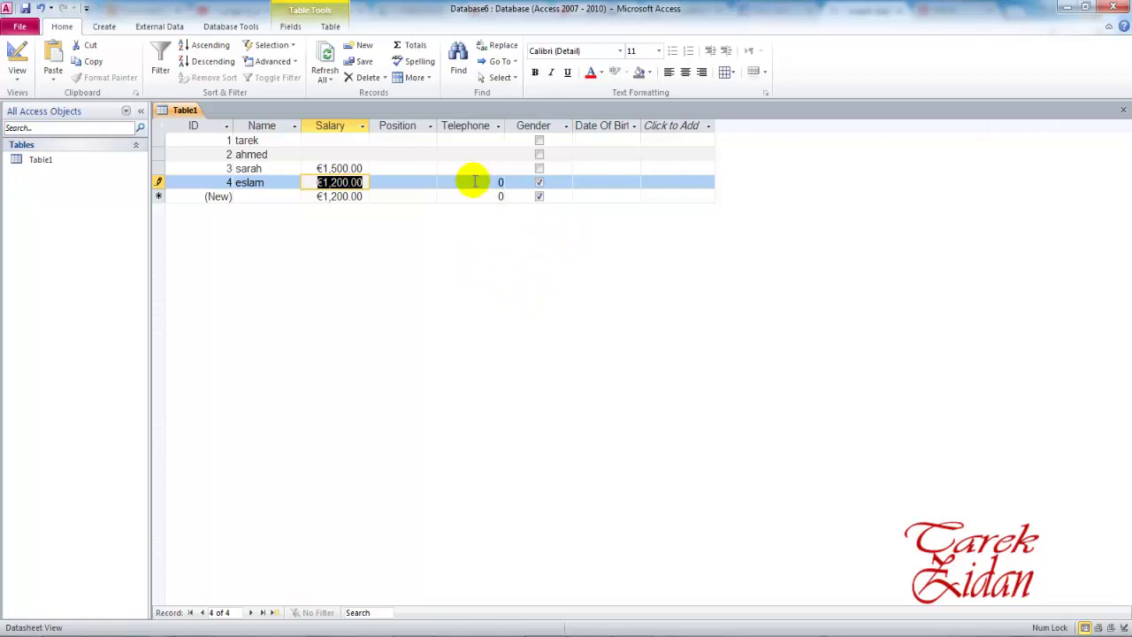
left_click(14, 28)
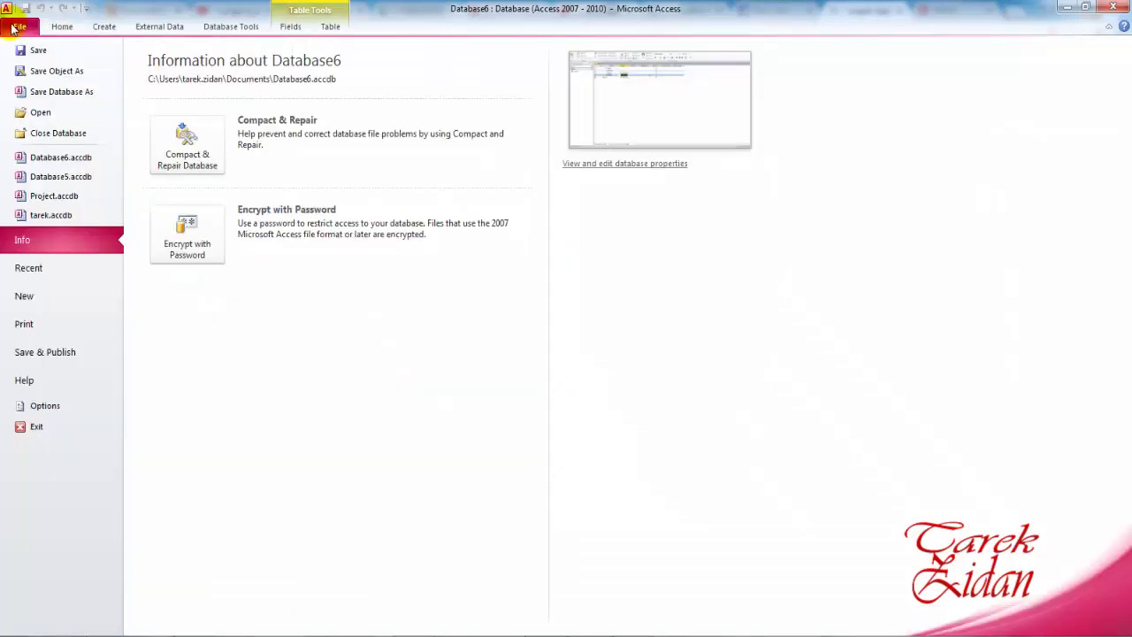
- Back in Design view, review Gender's True/False format unchanged and select the Date Of Birth field
left_click(21, 27)
left_click(17, 54)
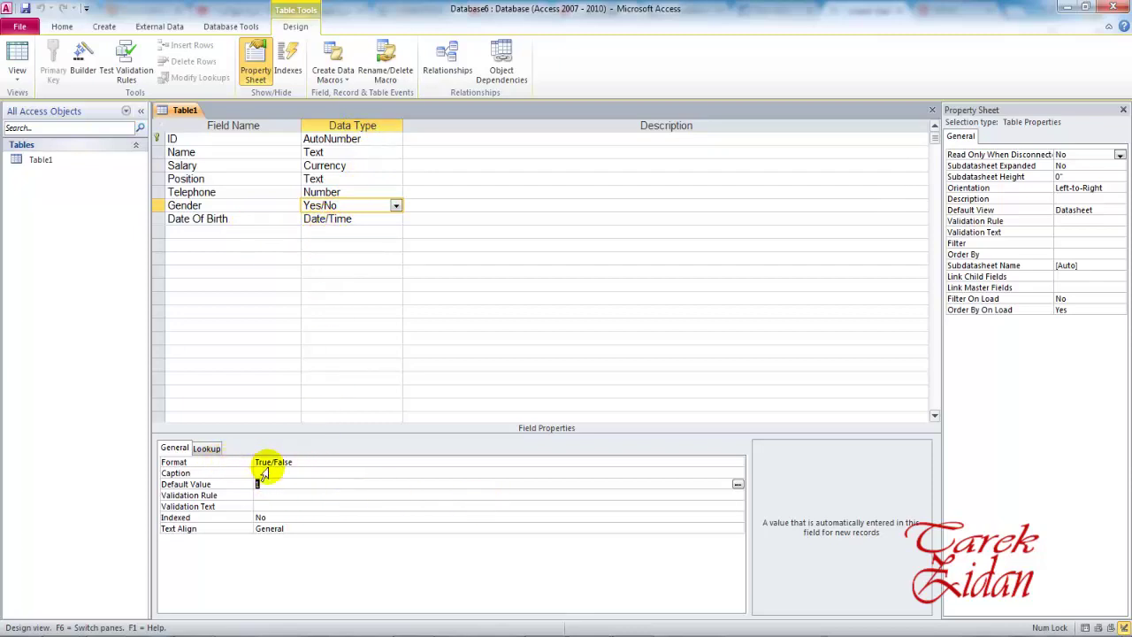
left_click(676, 461)
left_click(738, 461)
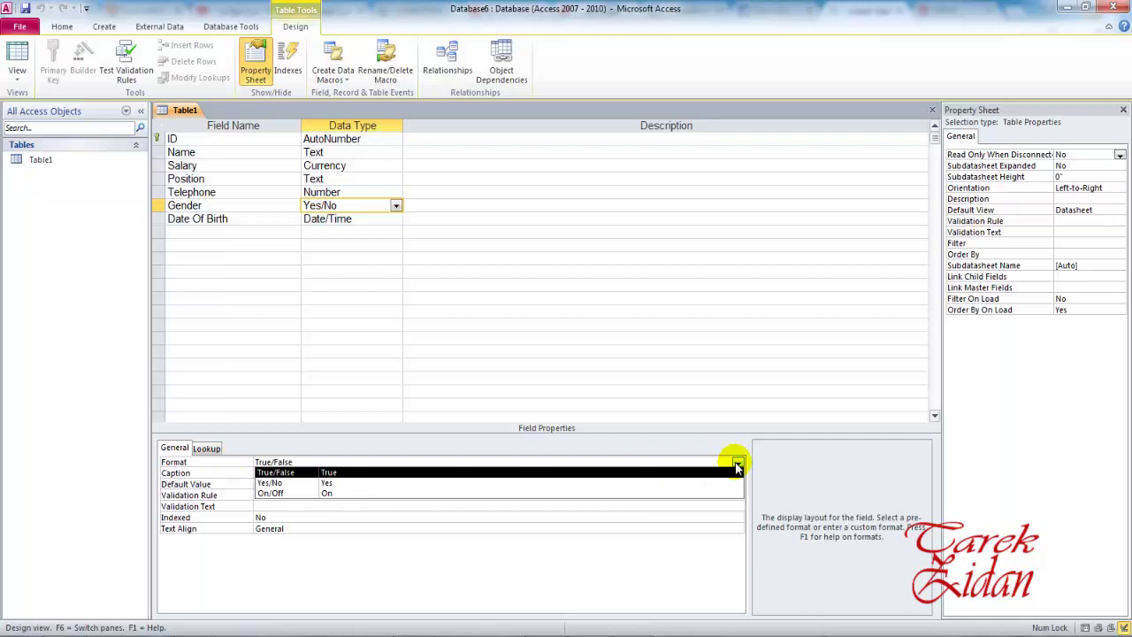
left_click(469, 460)
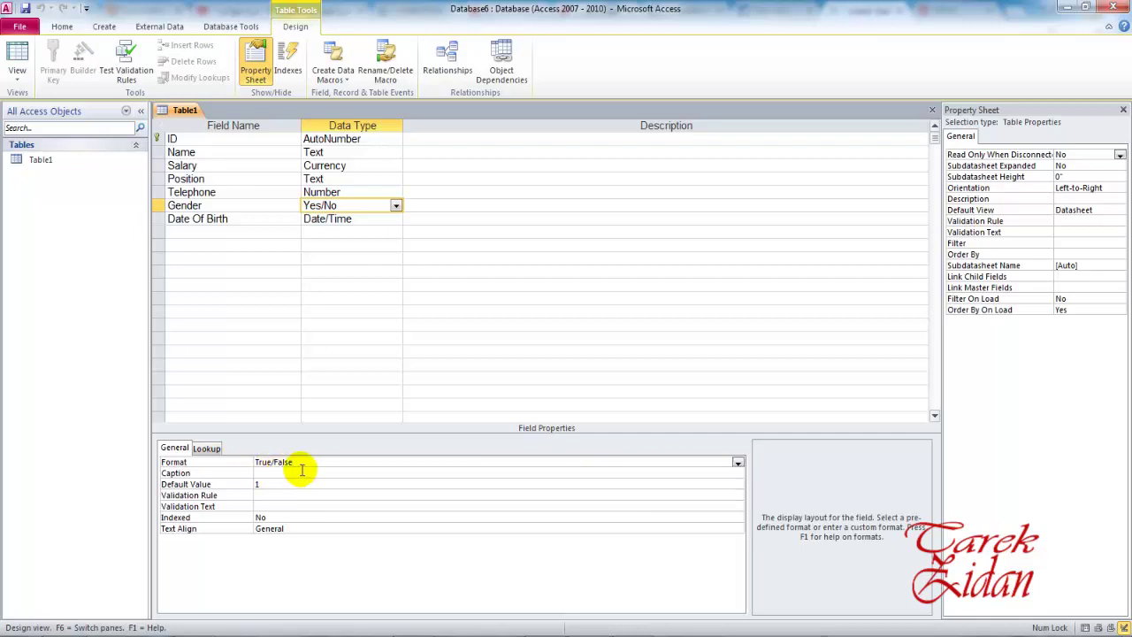
left_click(371, 221)
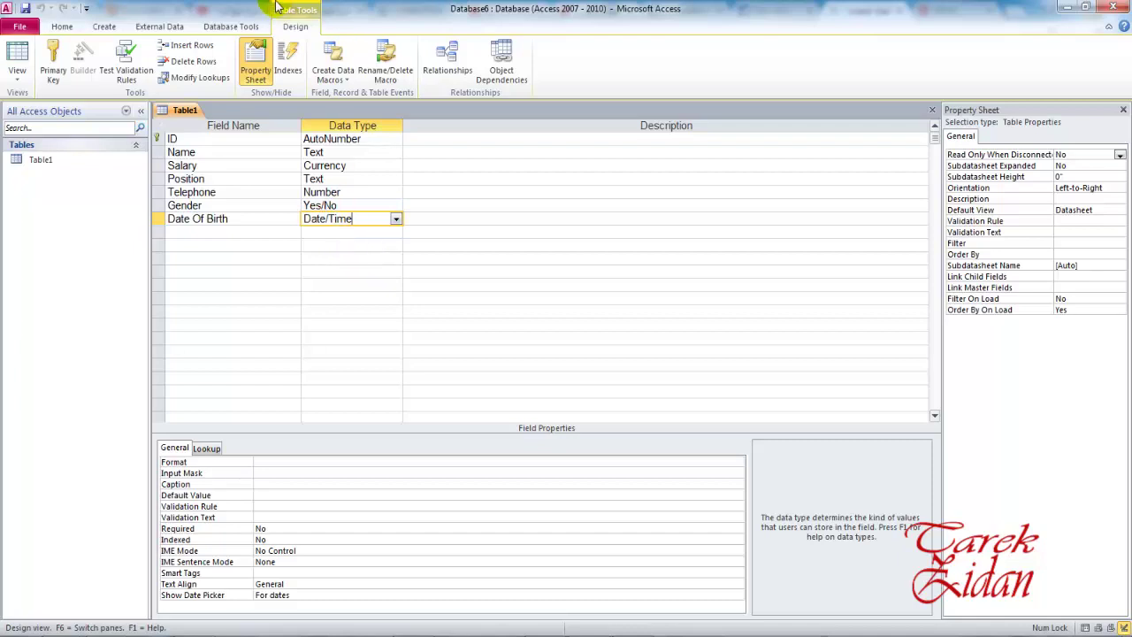
- Set Date Of Birth's validation rule to between 1/1/2017 and 30/12/2017, save, and keep it despite existing data
left_click(274, 506)
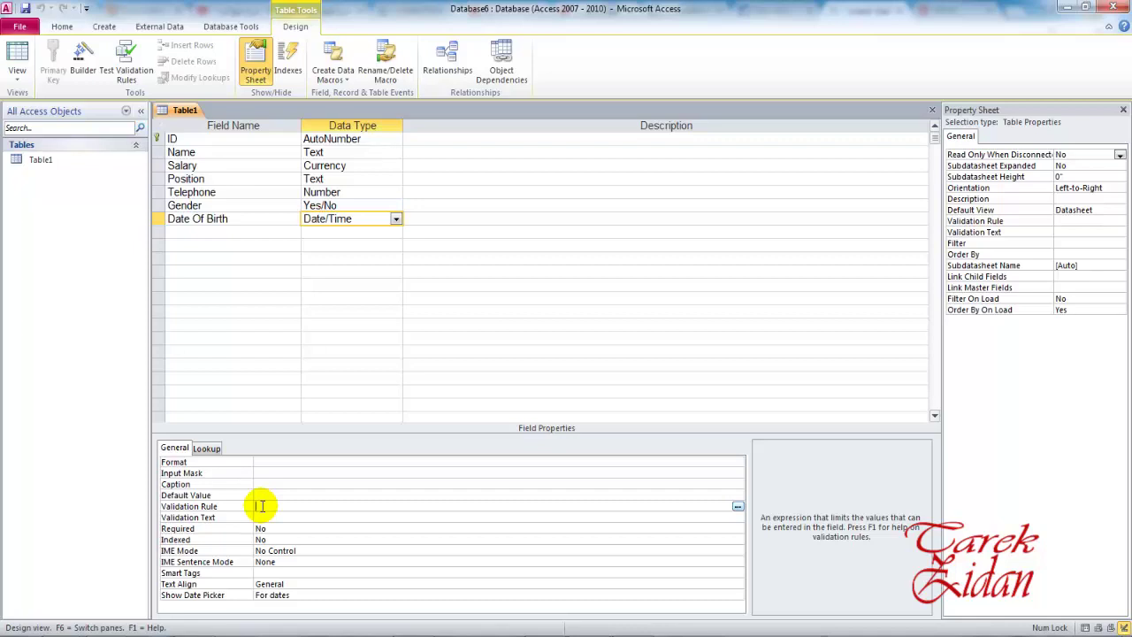
type("bet")
type("ween ")
type("1/1/2")
type("017 ")
type("a")
type("nd ")
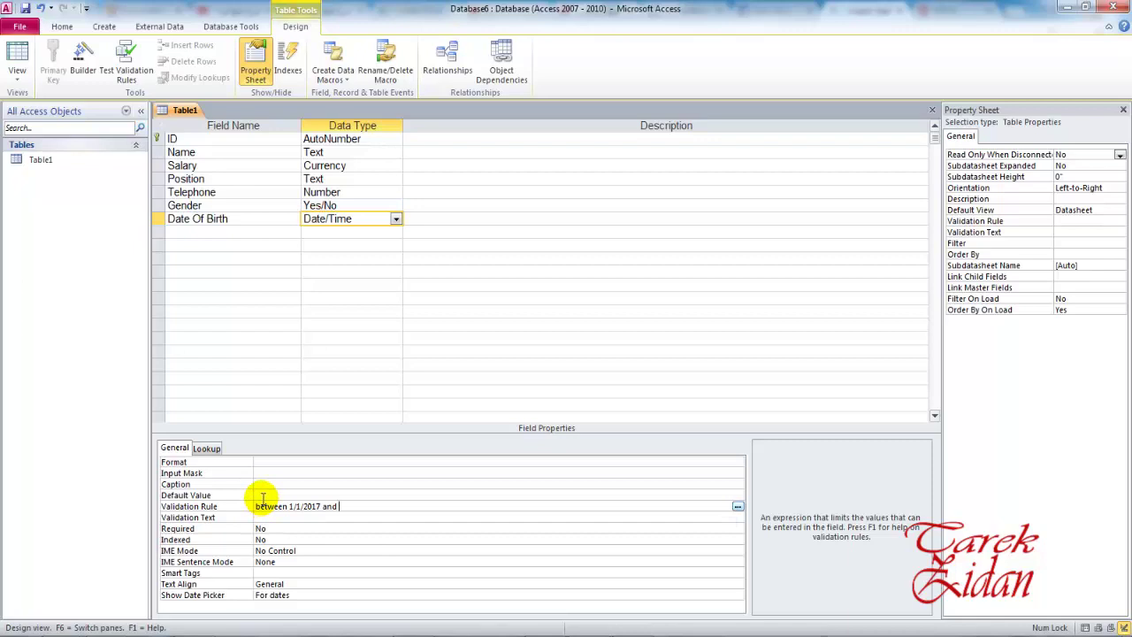
type("30/1")
type("2/2017")
key("Return")
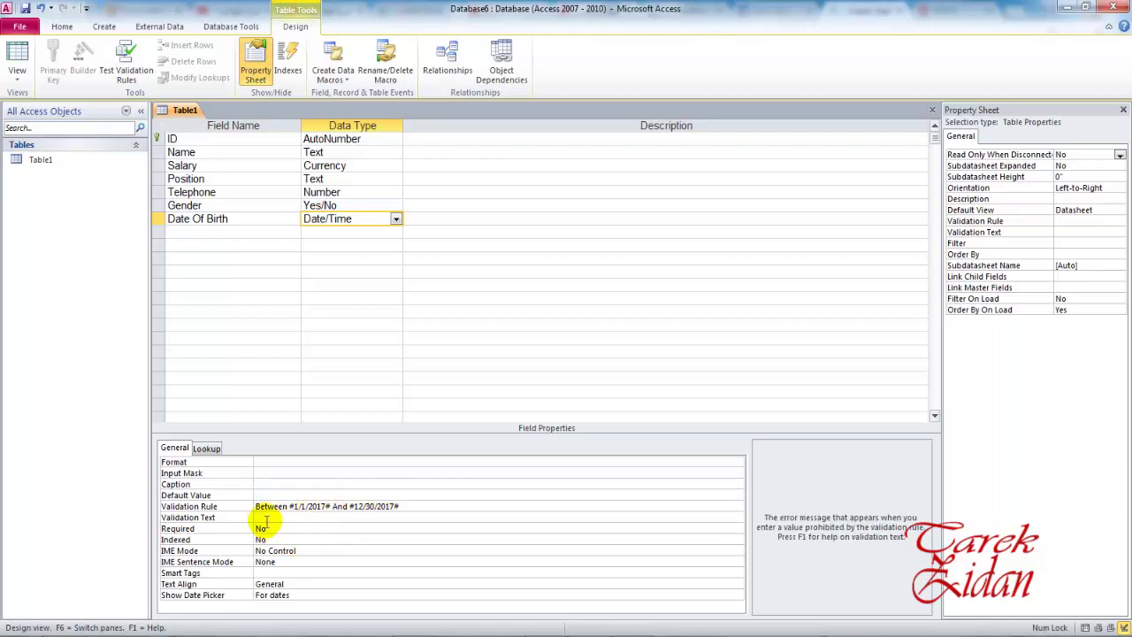
left_click(24, 8)
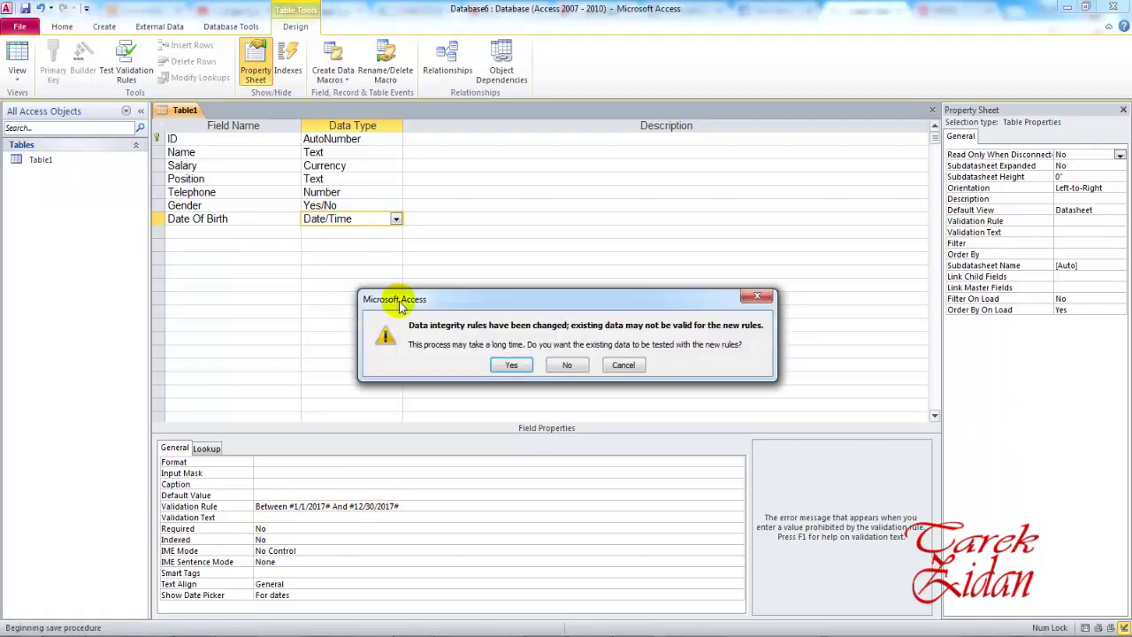
left_click(508, 365)
left_click(506, 376)
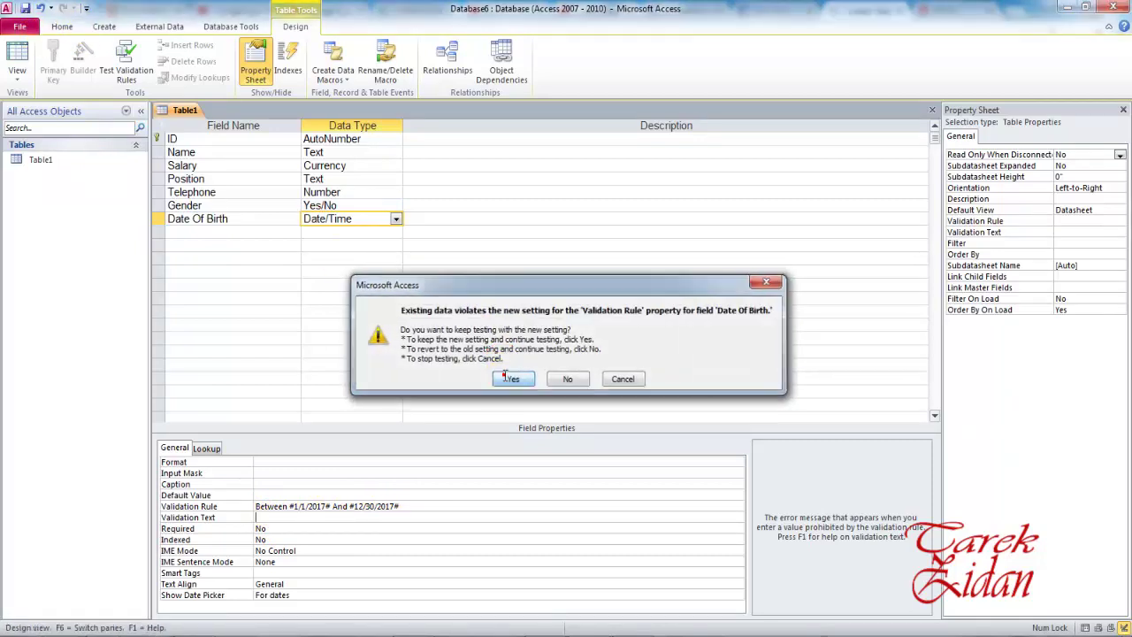
- Switch to the datasheet and enter 'tamer' as the new record's name
left_click(15, 55)
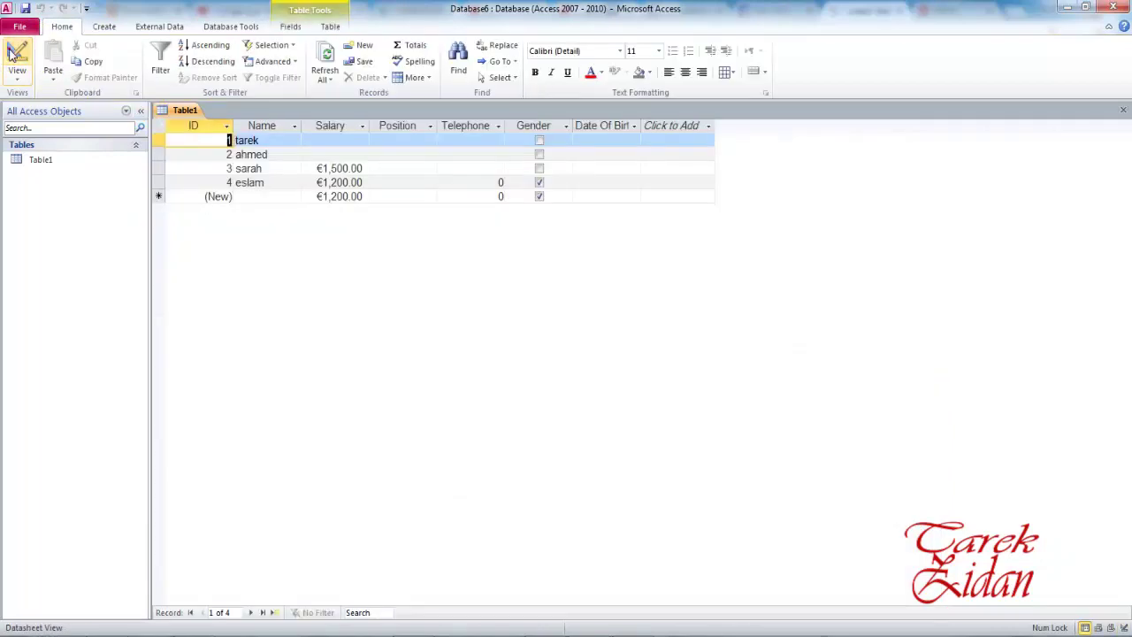
left_click(275, 198)
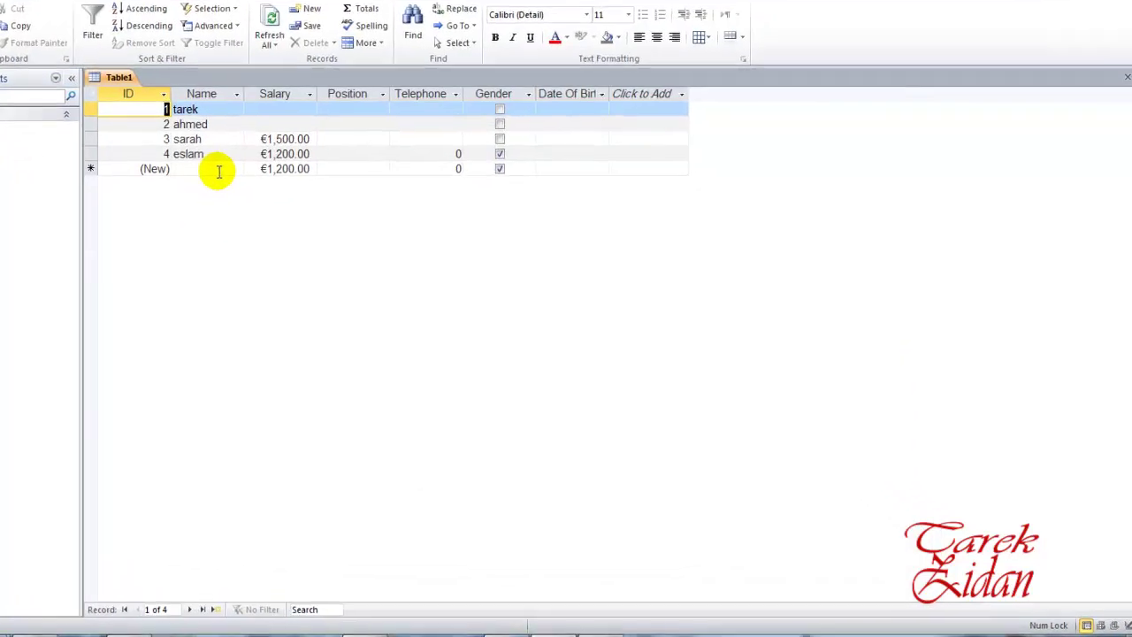
left_click(120, 127)
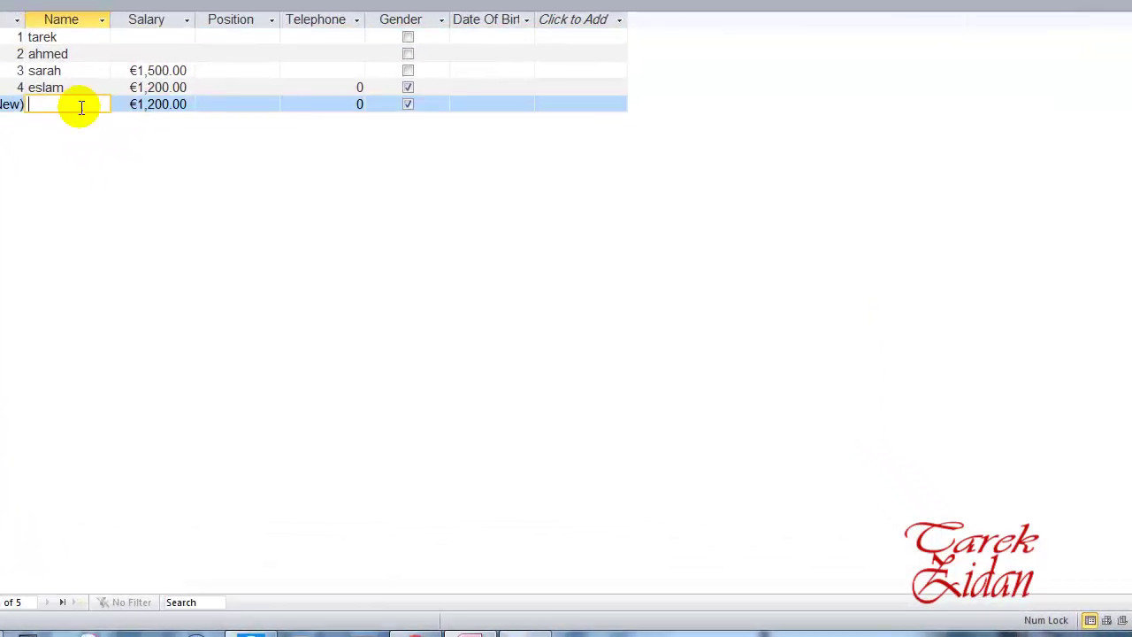
type("ta")
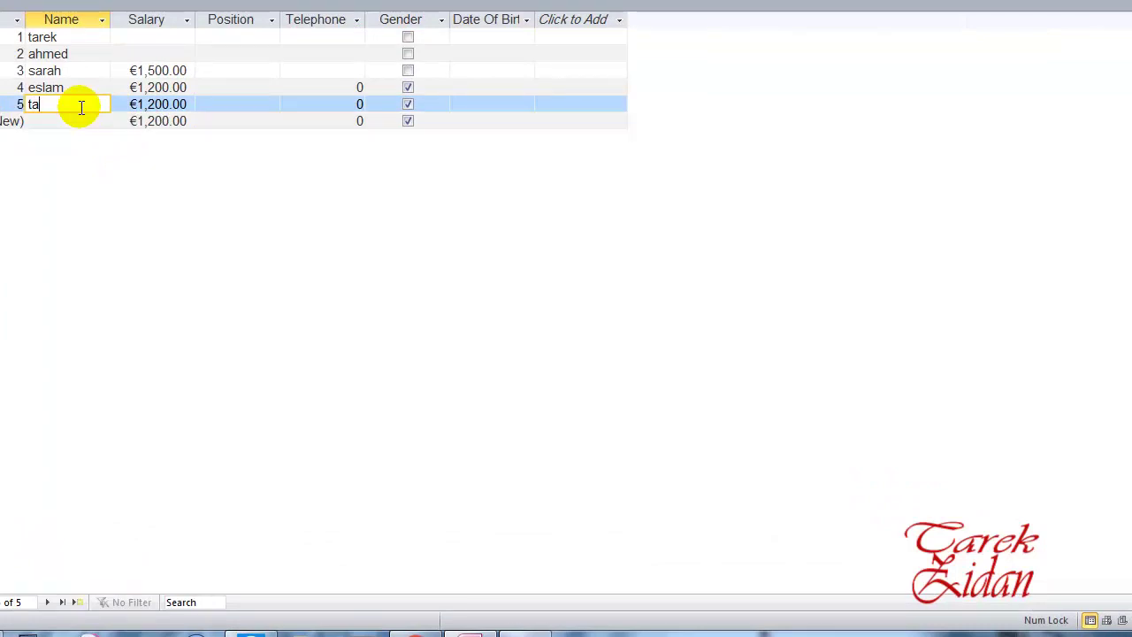
type("mer")
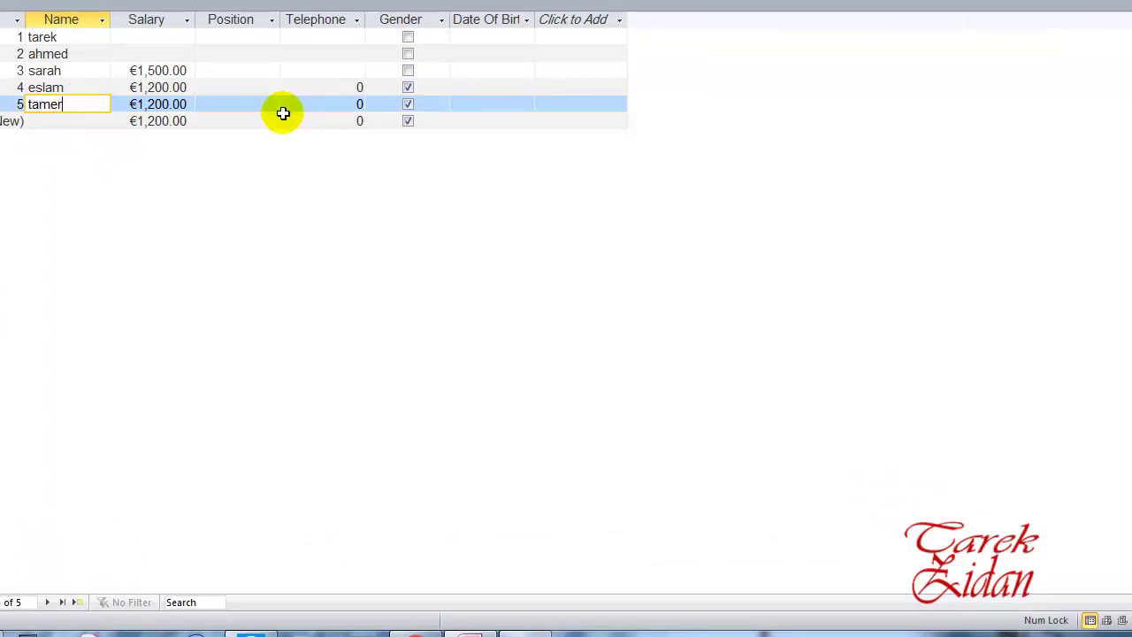
- Give tamer a birth date of 4/18/2018 and dismiss the validation error it triggers
left_click(469, 104)
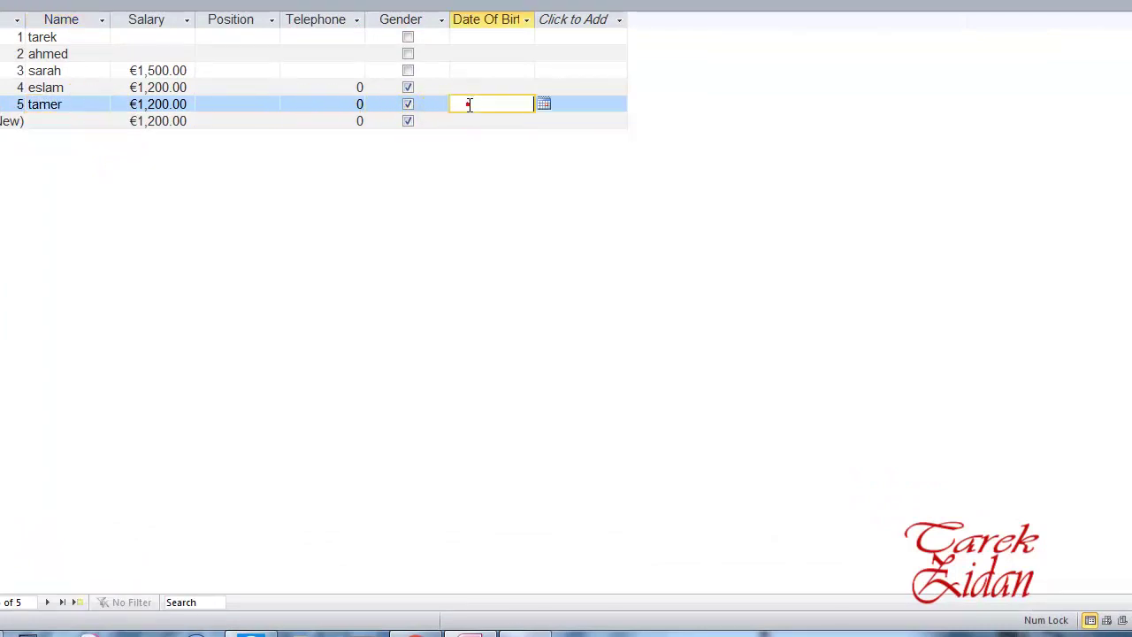
left_click(544, 105)
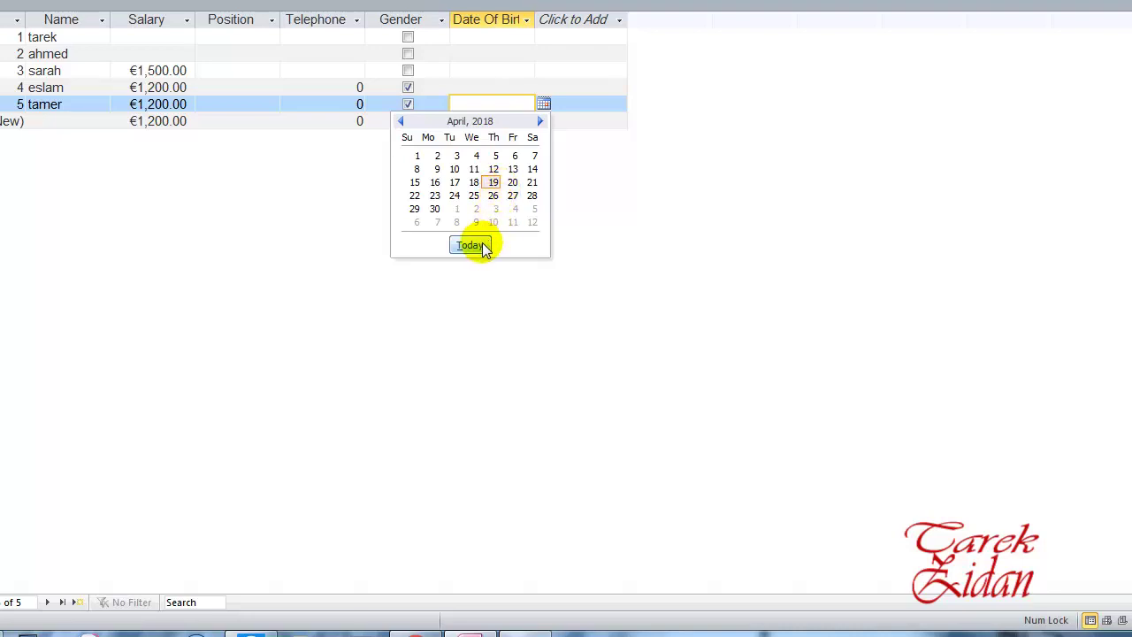
left_click(474, 184)
left_click(577, 113)
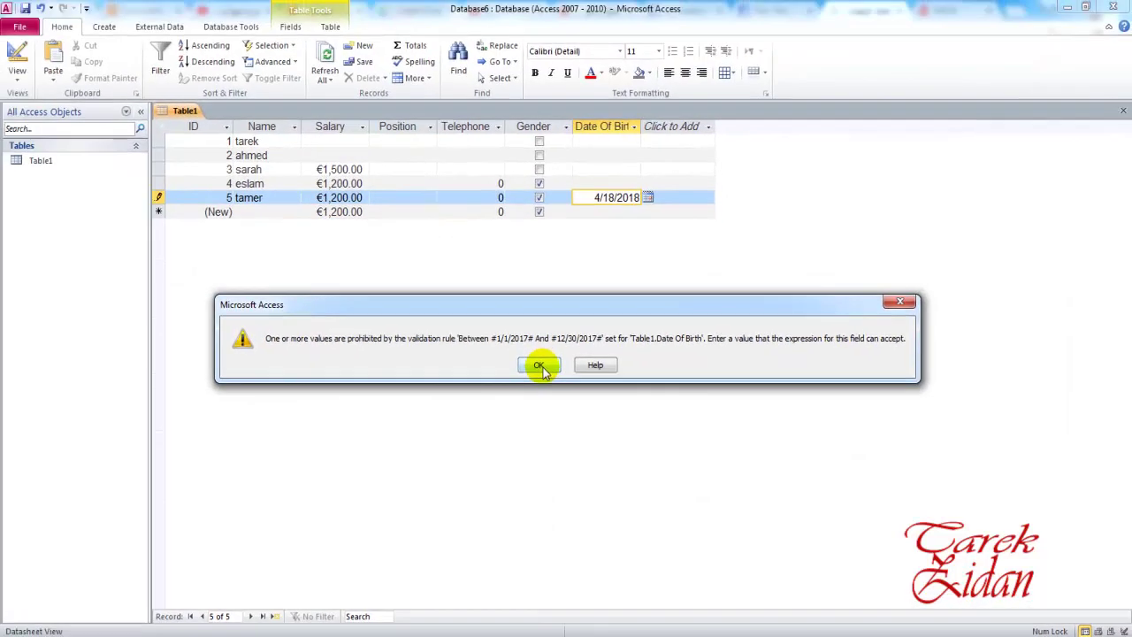
left_click(542, 364)
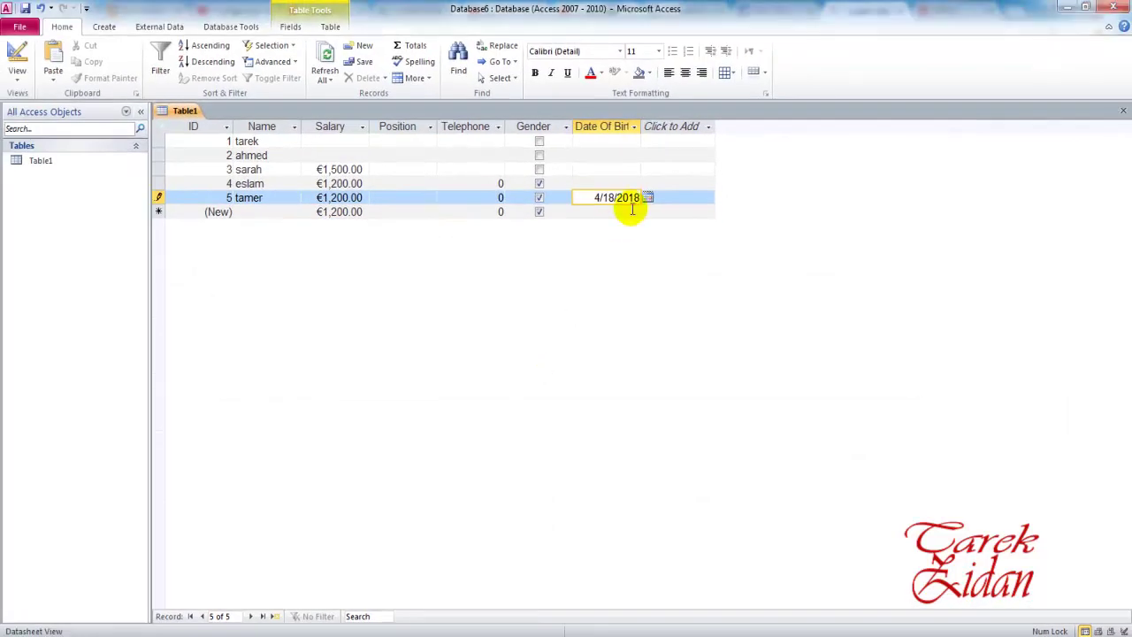
- Set tamer's birth date to 8/16/2017 with the date picker and save the record
left_click(648, 197)
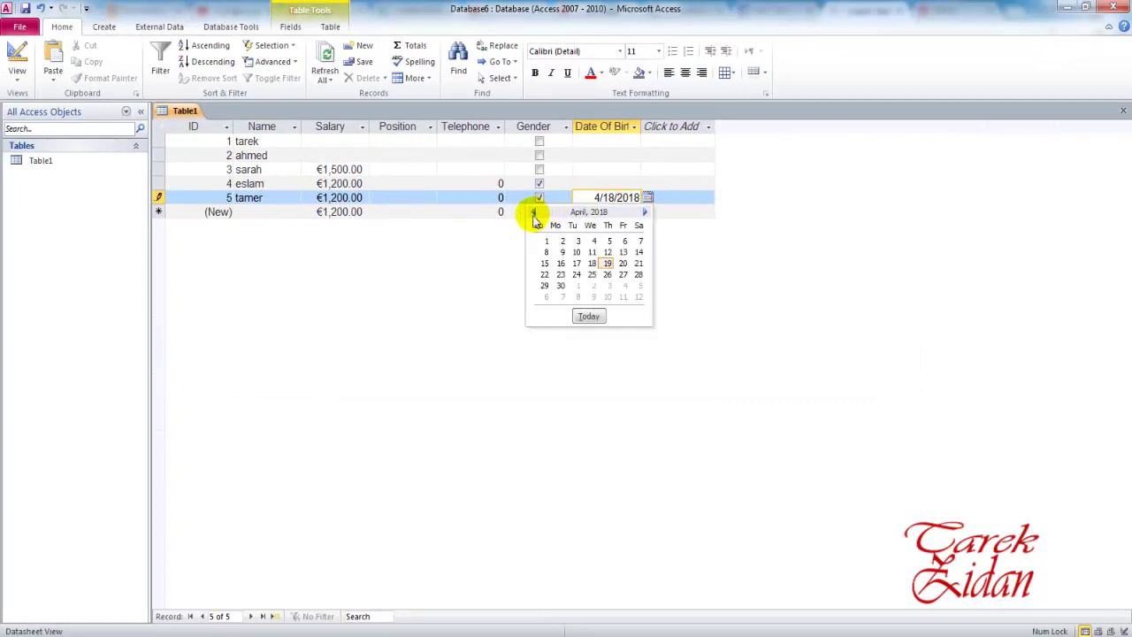
left_click(533, 213)
left_click(533, 213)
left_click(533, 214)
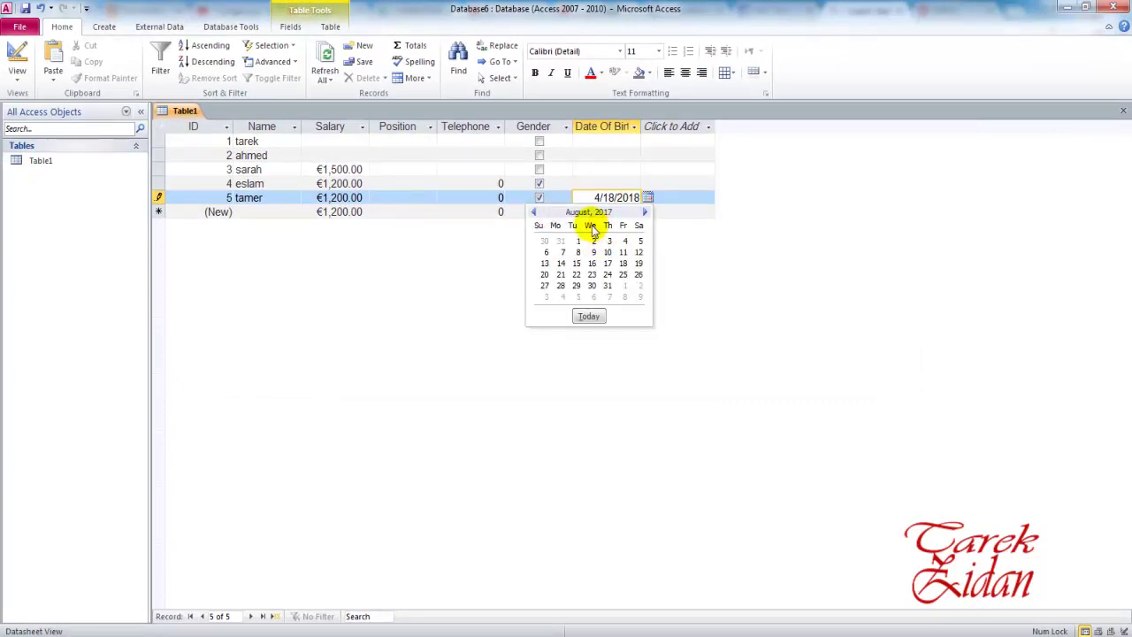
left_click(591, 263)
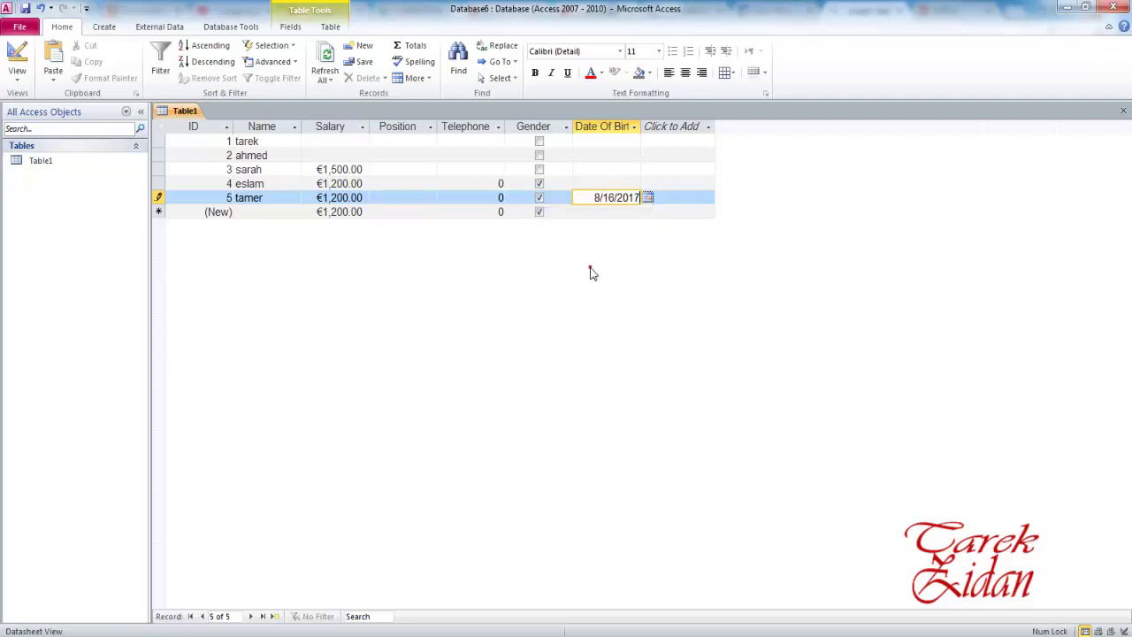
key("Tab")
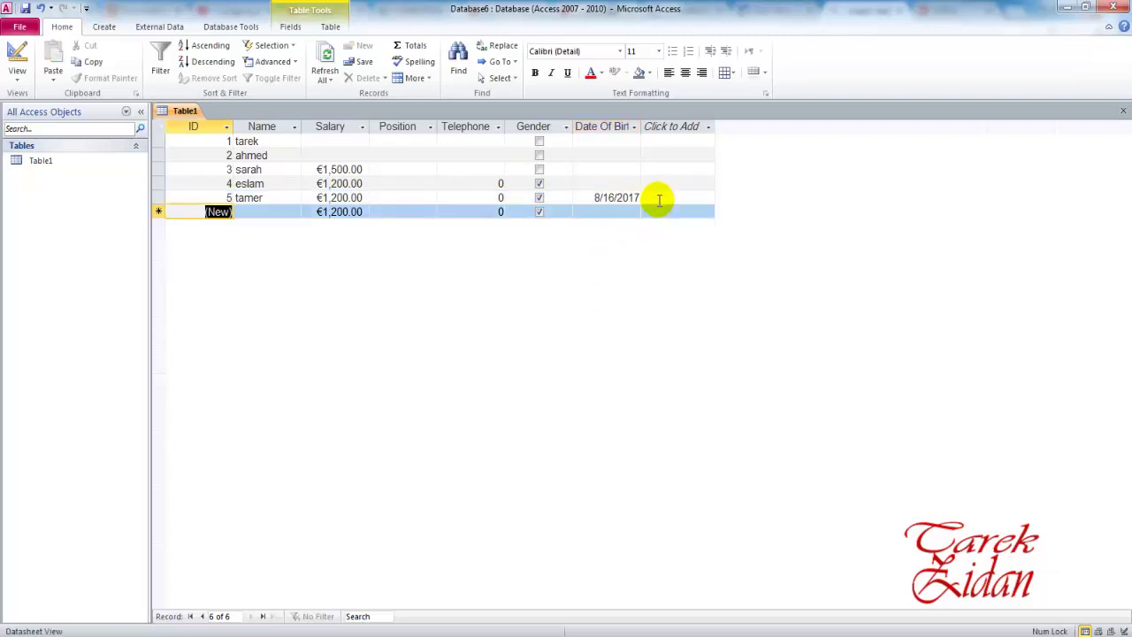
- Try 4/25/2018 as record 6's birth date, dismiss the error, and leave the date blank
key("Tab")
key("Tab")
key("Tab")
key("Tab")
key("Tab")
key("Tab")
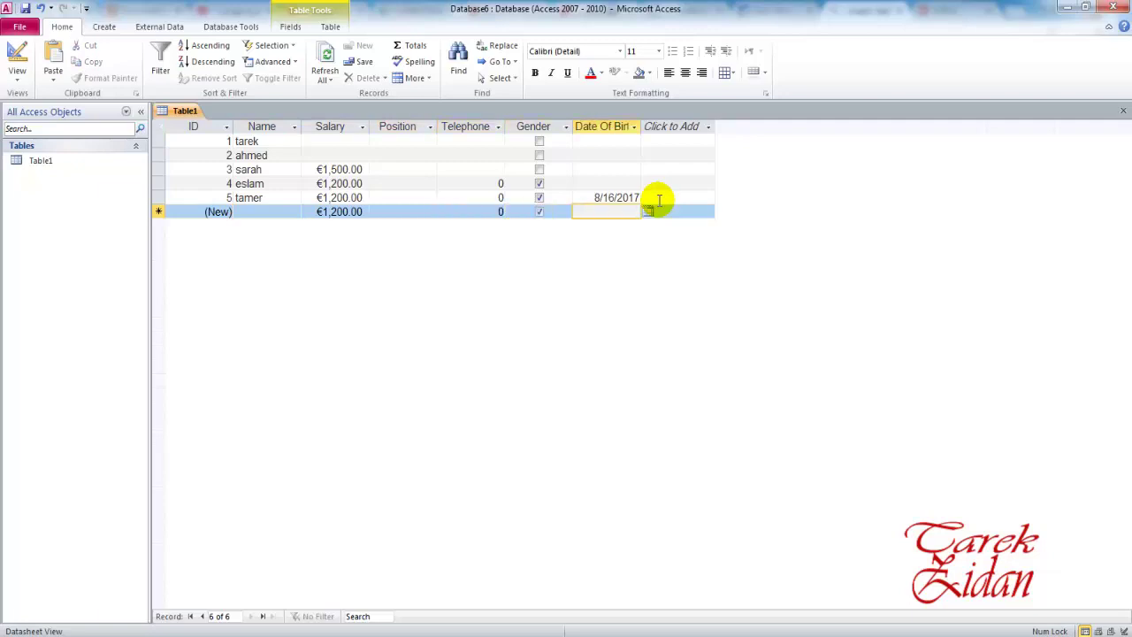
left_click(648, 212)
left_click(590, 285)
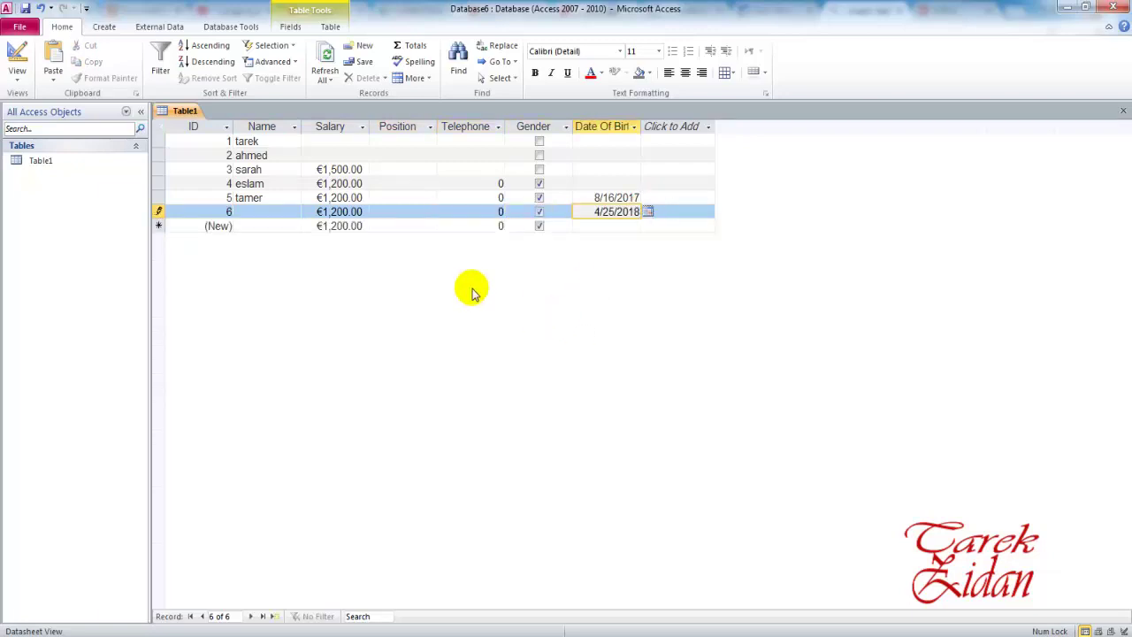
key("Tab")
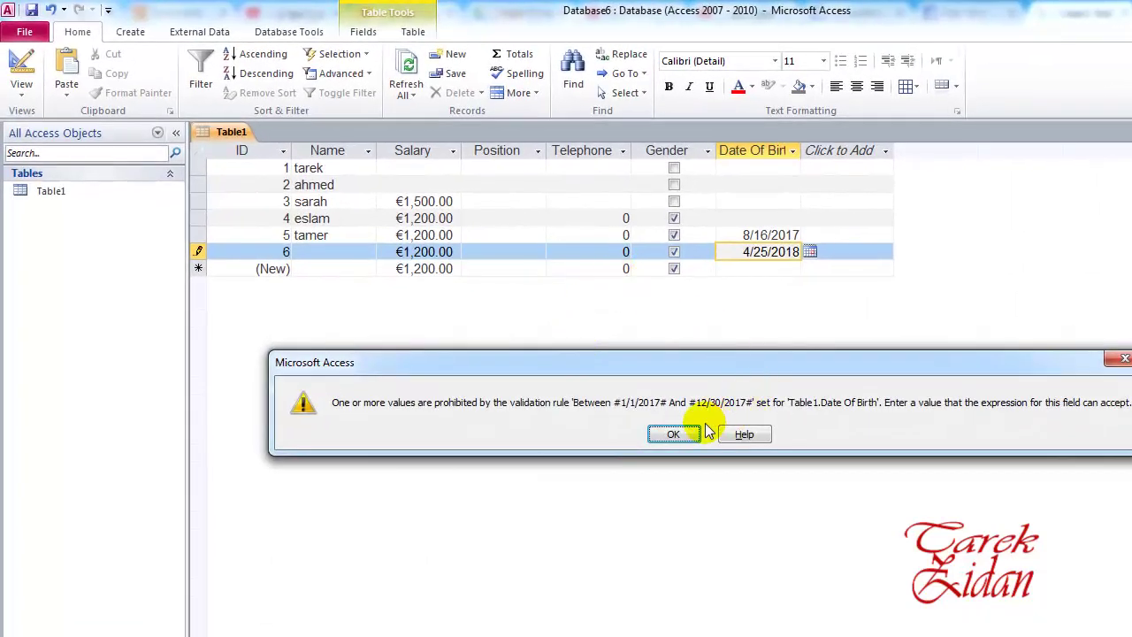
left_click(679, 434)
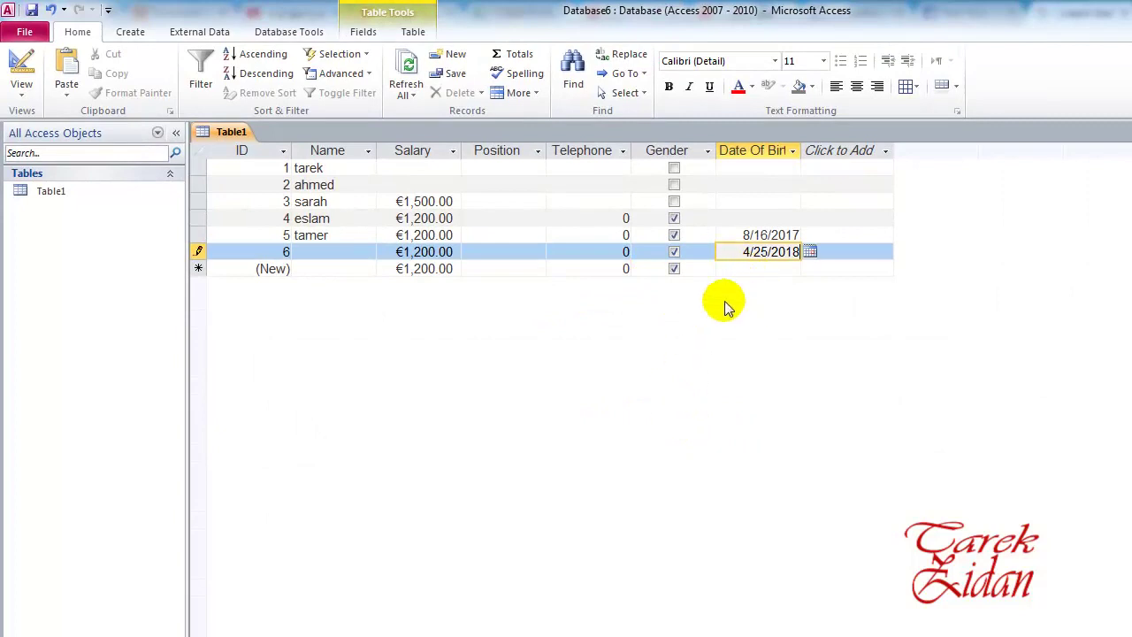
key("BackSpace")
key("BackSpace")
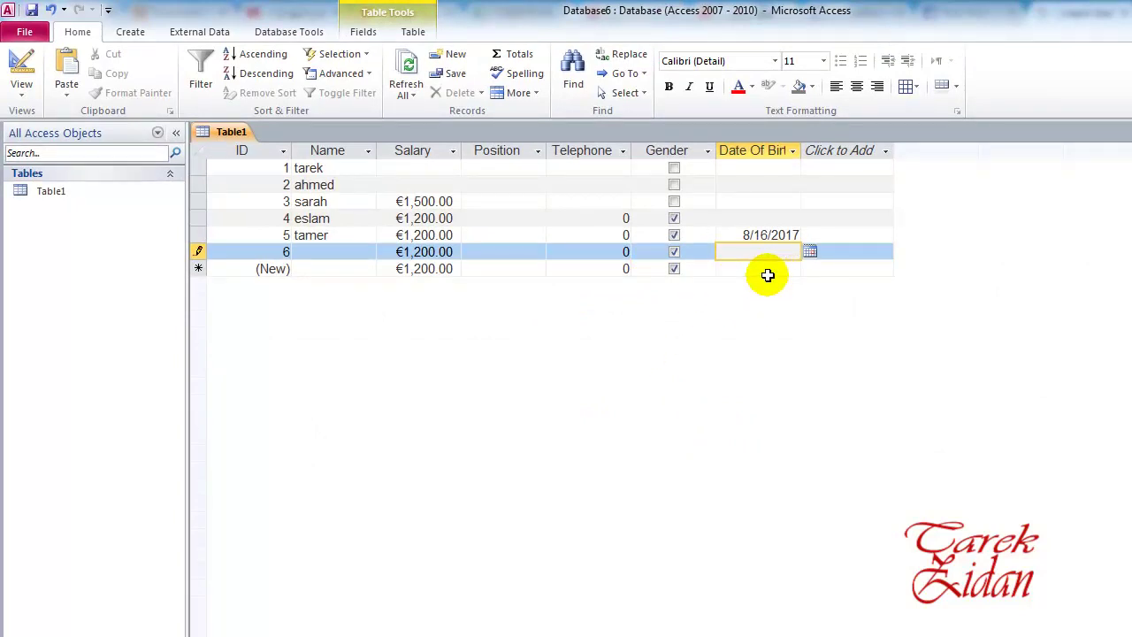
left_click(842, 252)
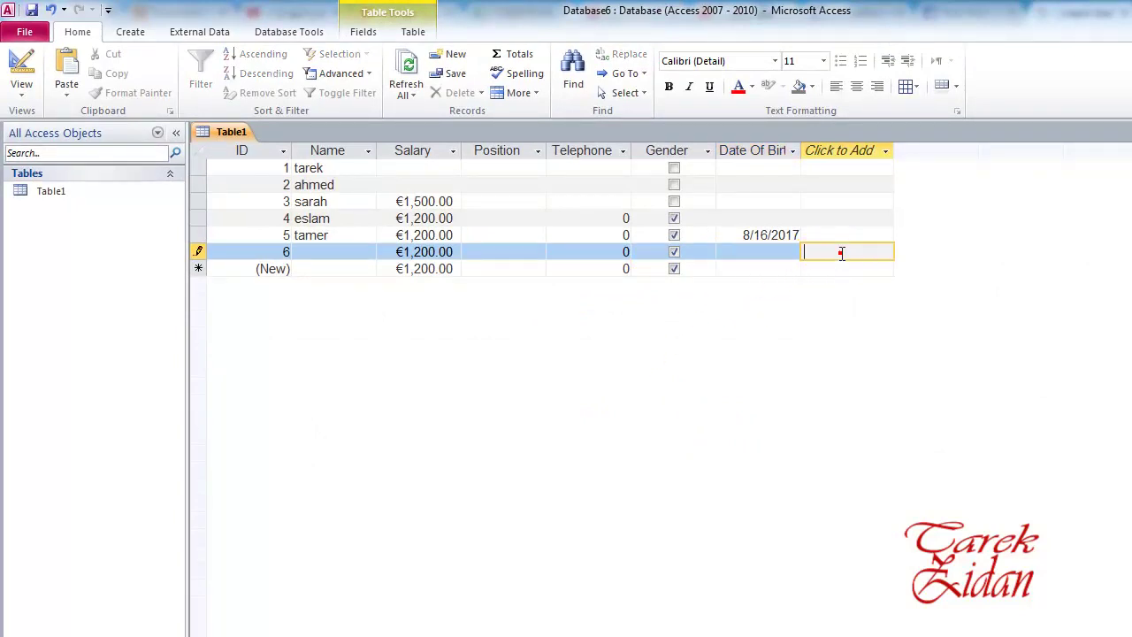
left_click(358, 252)
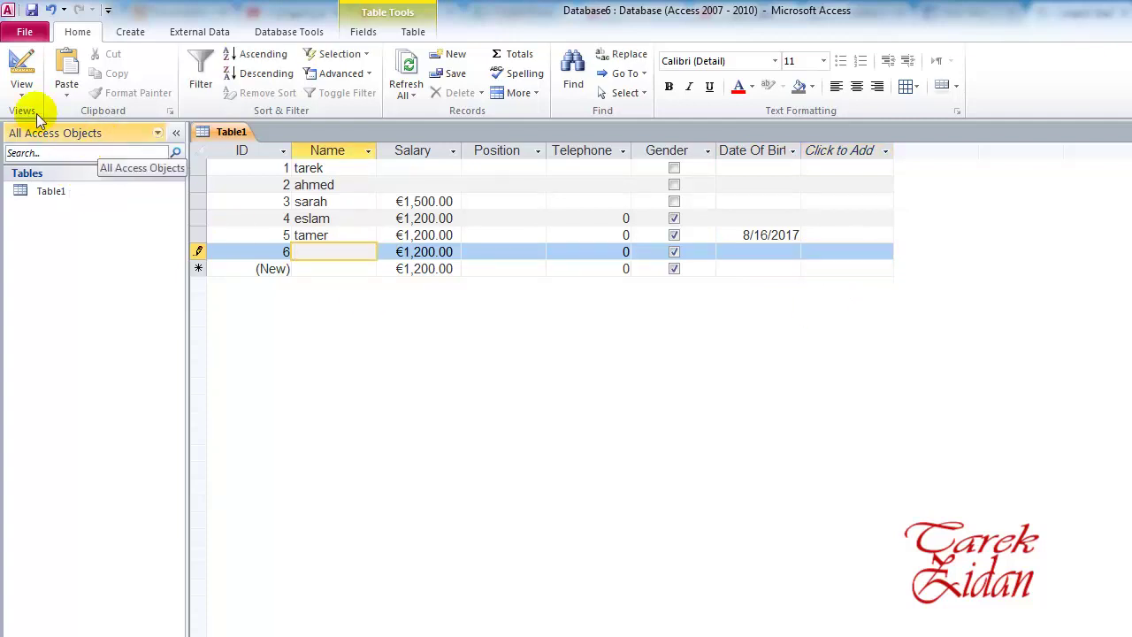
left_click(25, 32)
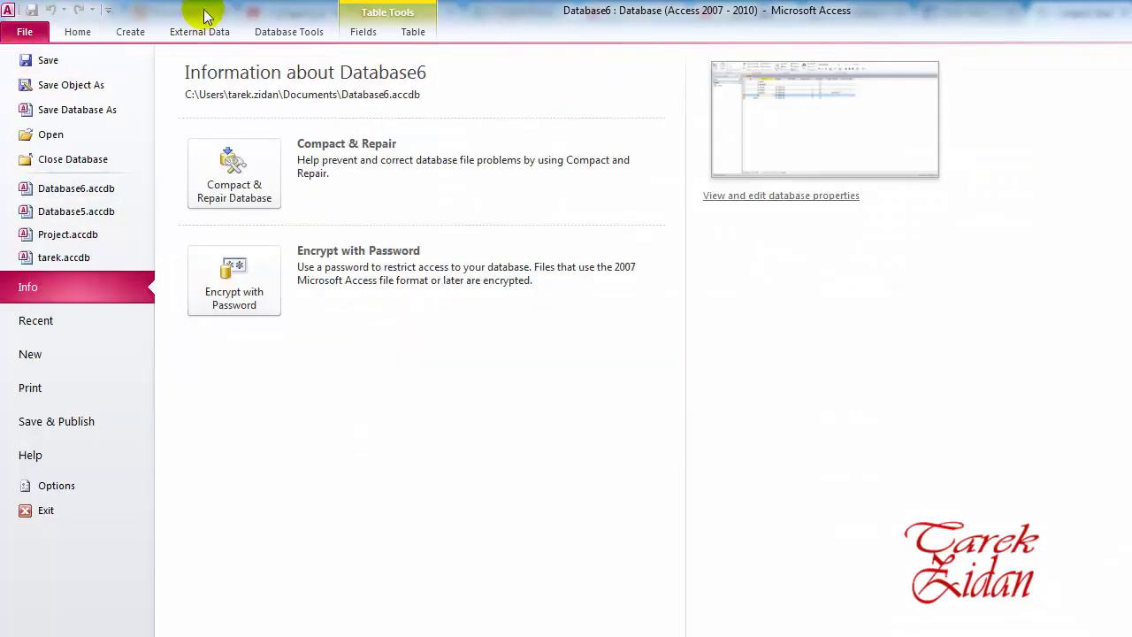
left_click(35, 32)
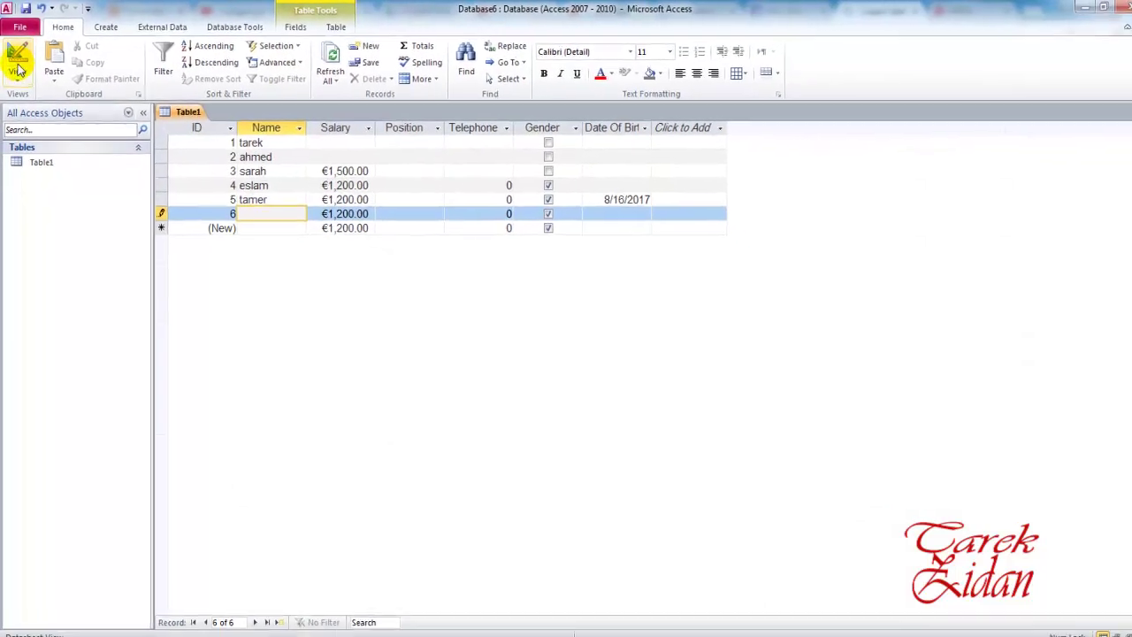
- Check Table1's field design, switch back to Datasheet view, and show the Create tab commands
left_click(18, 64)
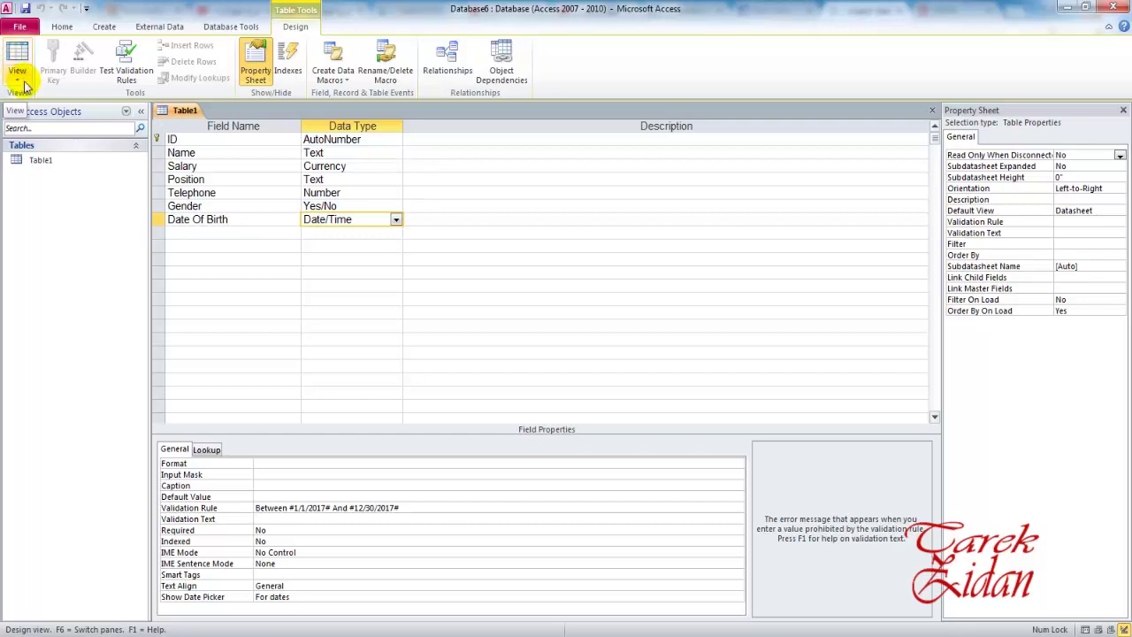
left_click(27, 77)
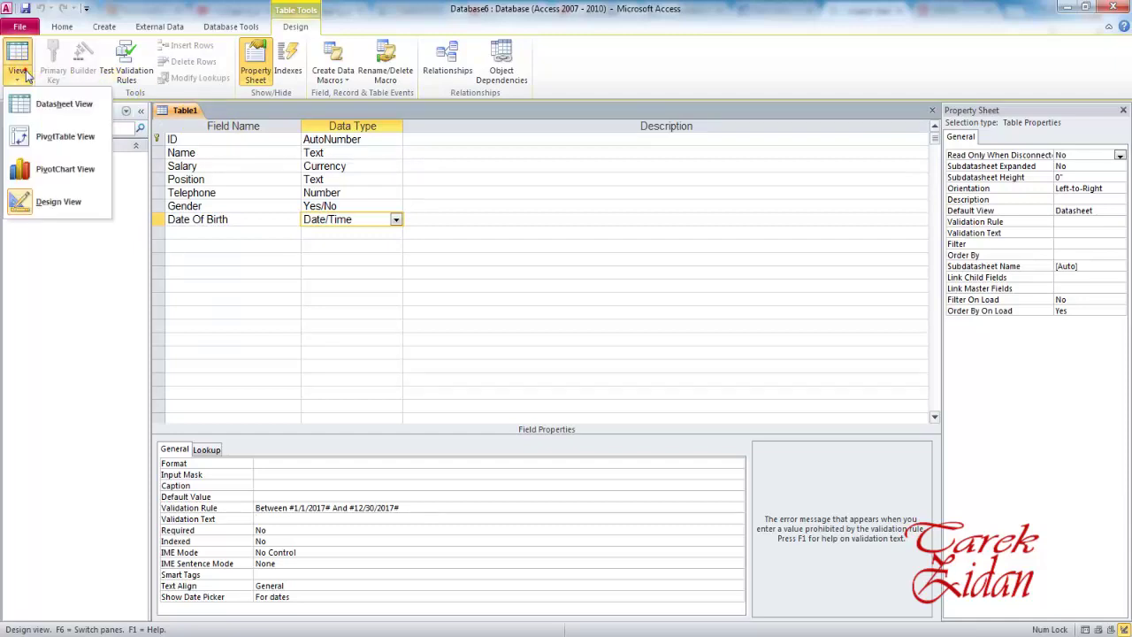
left_click(53, 103)
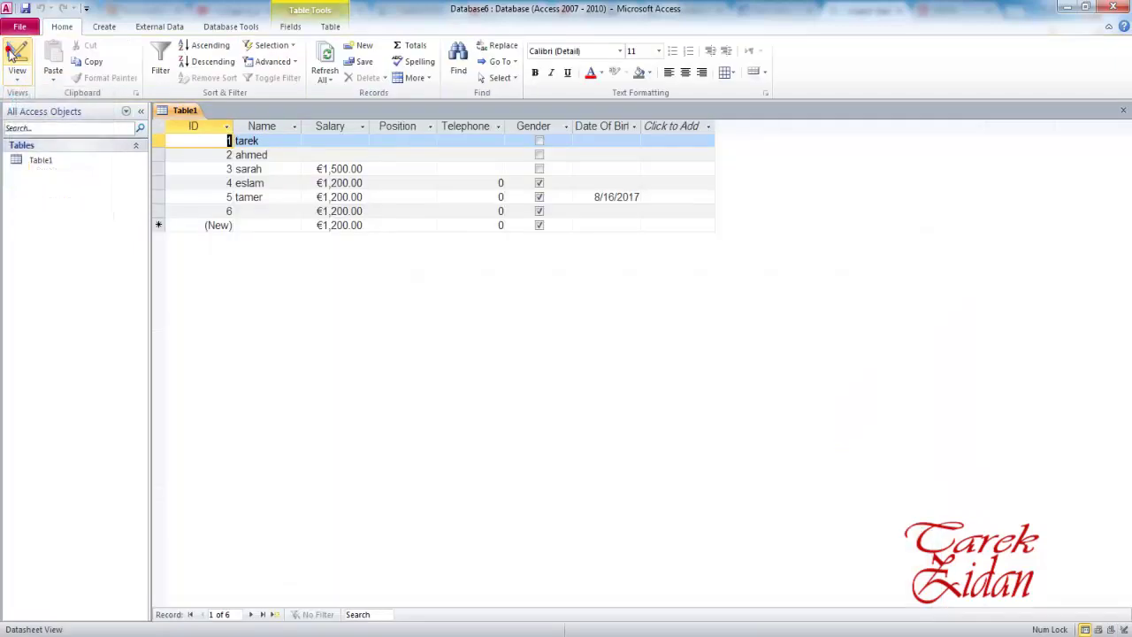
left_click(106, 27)
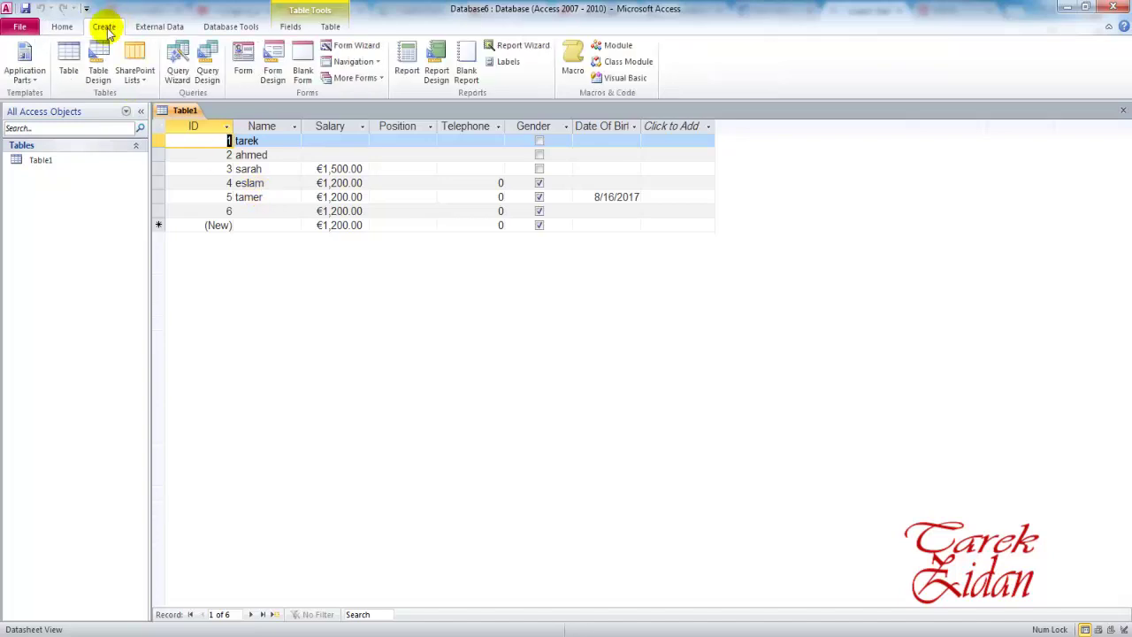
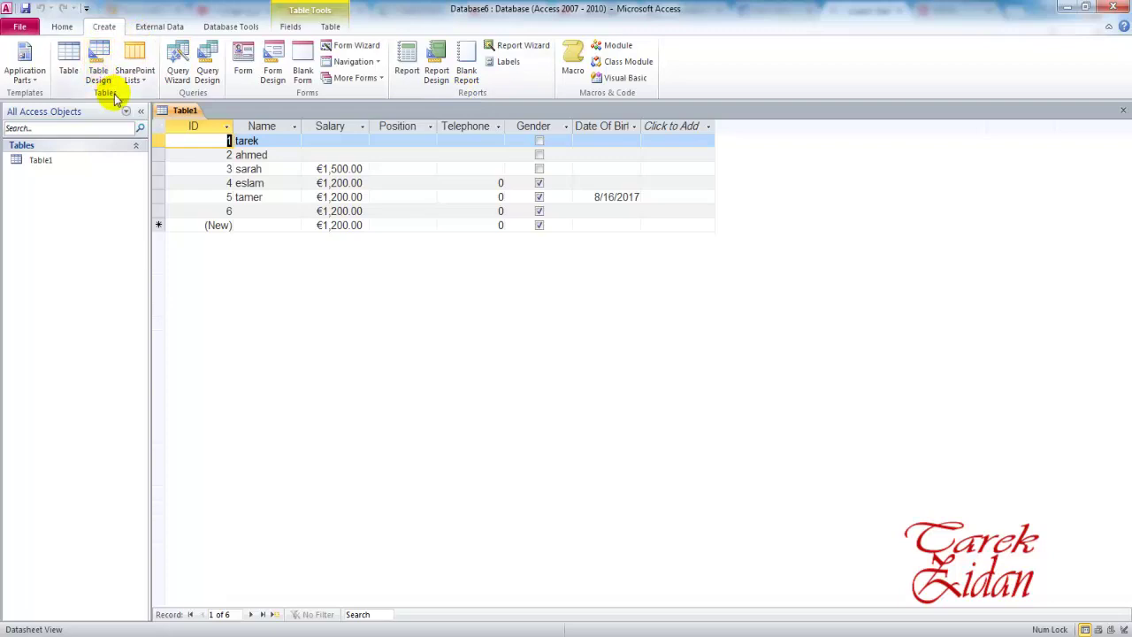
- Create a new blank table, discard it, and create a fresh one in its place
left_click(68, 61)
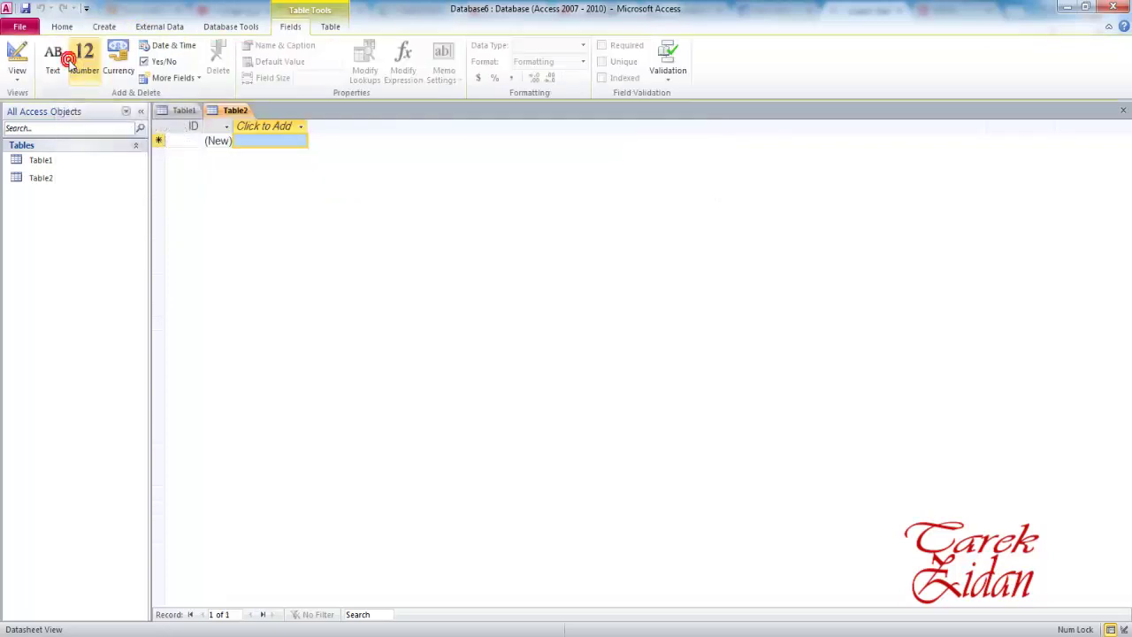
left_click(42, 181)
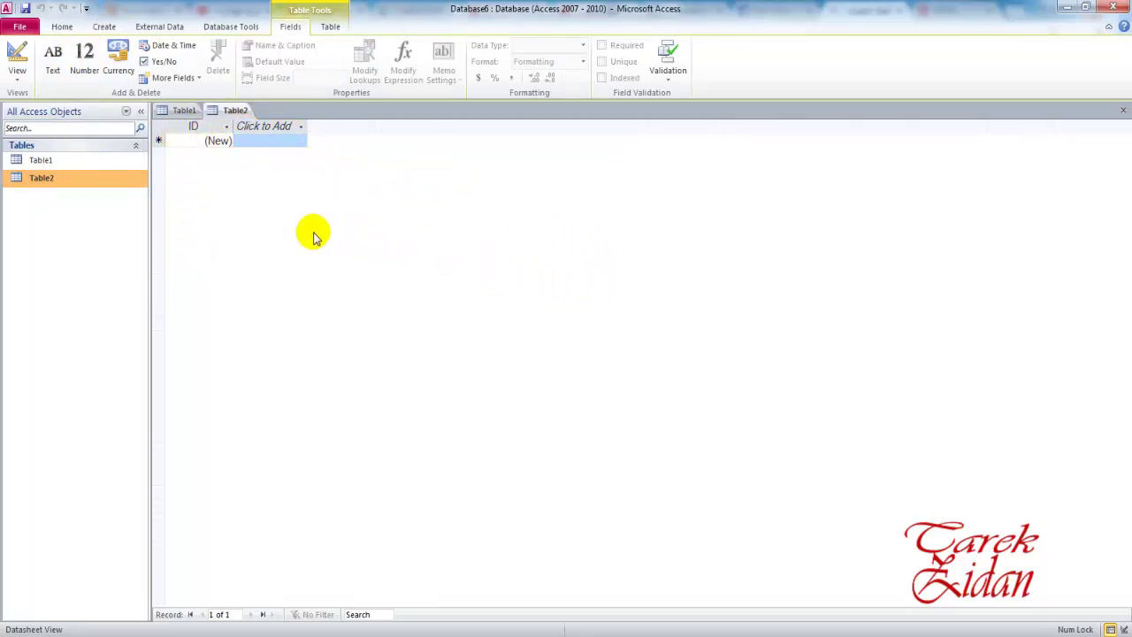
left_click(1122, 110)
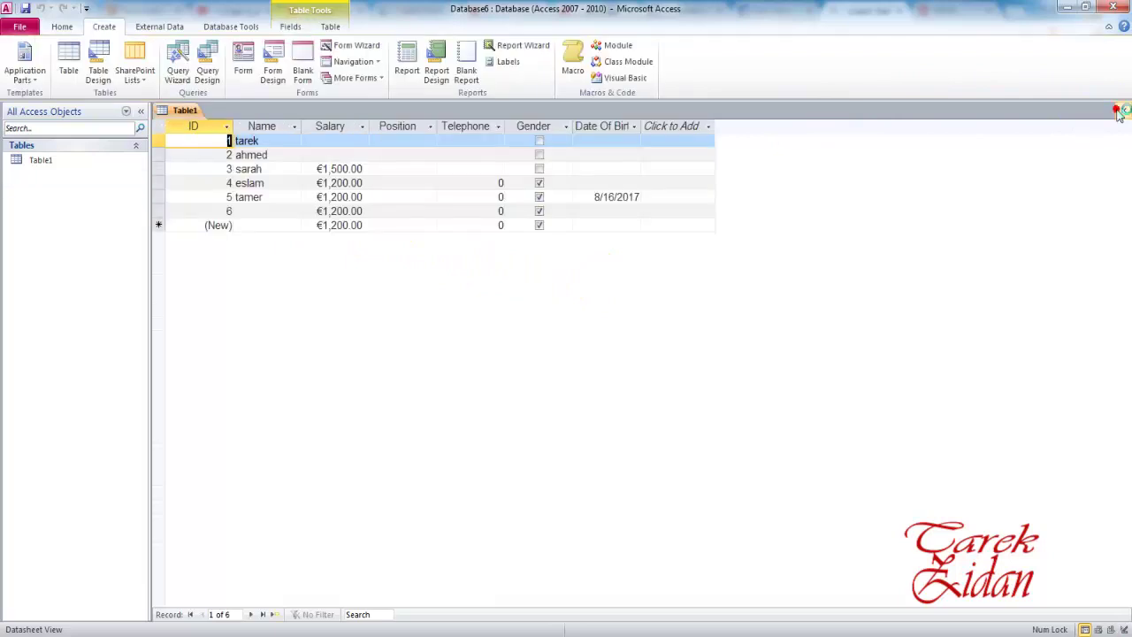
left_click(70, 64)
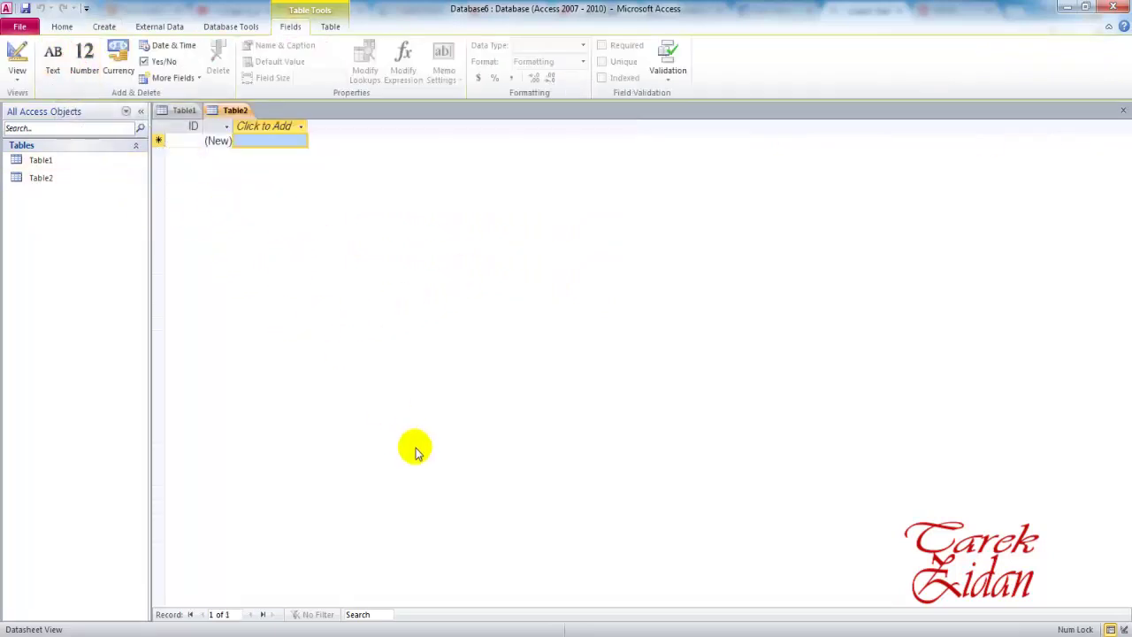
- Save the new table as Table2 via Design View, then add a blank Table3
left_click(104, 26)
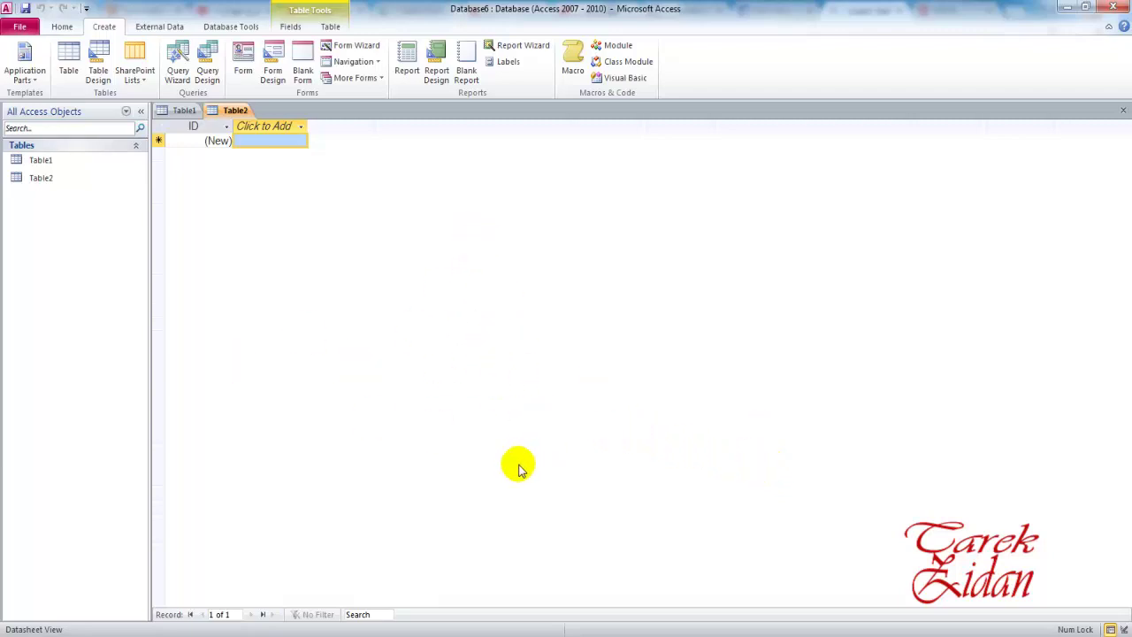
left_click(60, 26)
left_click(17, 75)
left_click(35, 140)
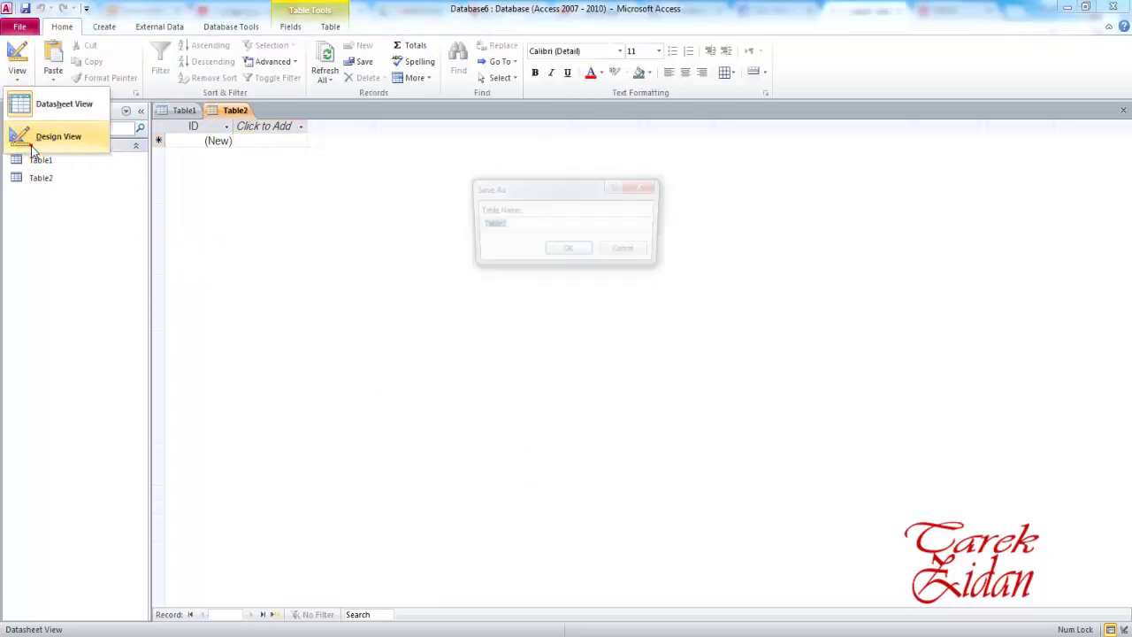
left_click(570, 250)
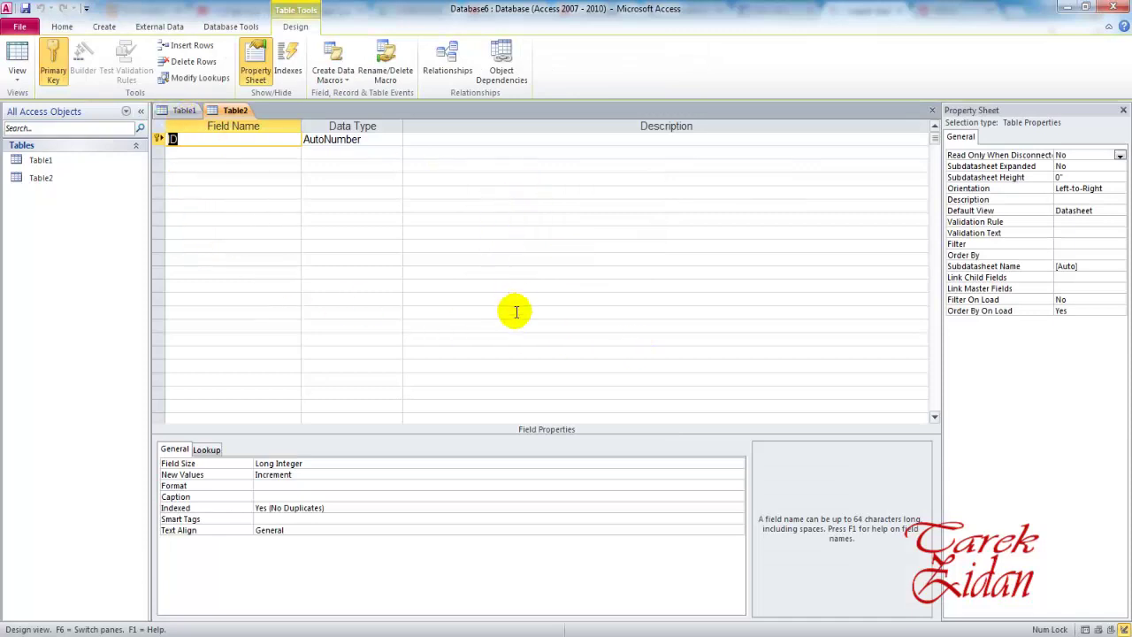
left_click(105, 27)
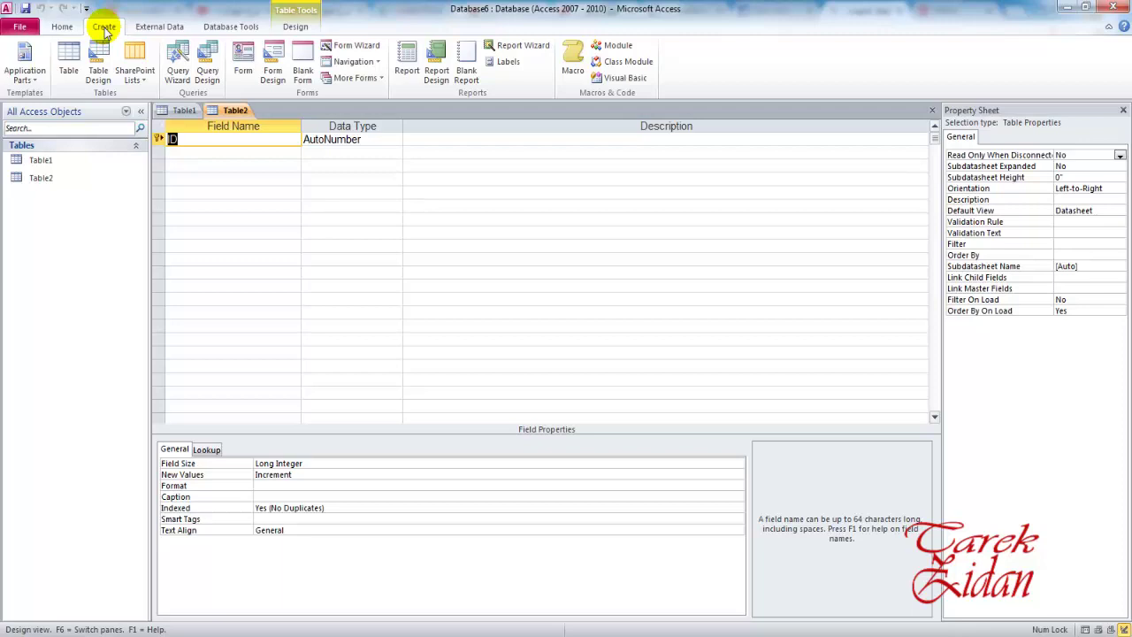
left_click(71, 58)
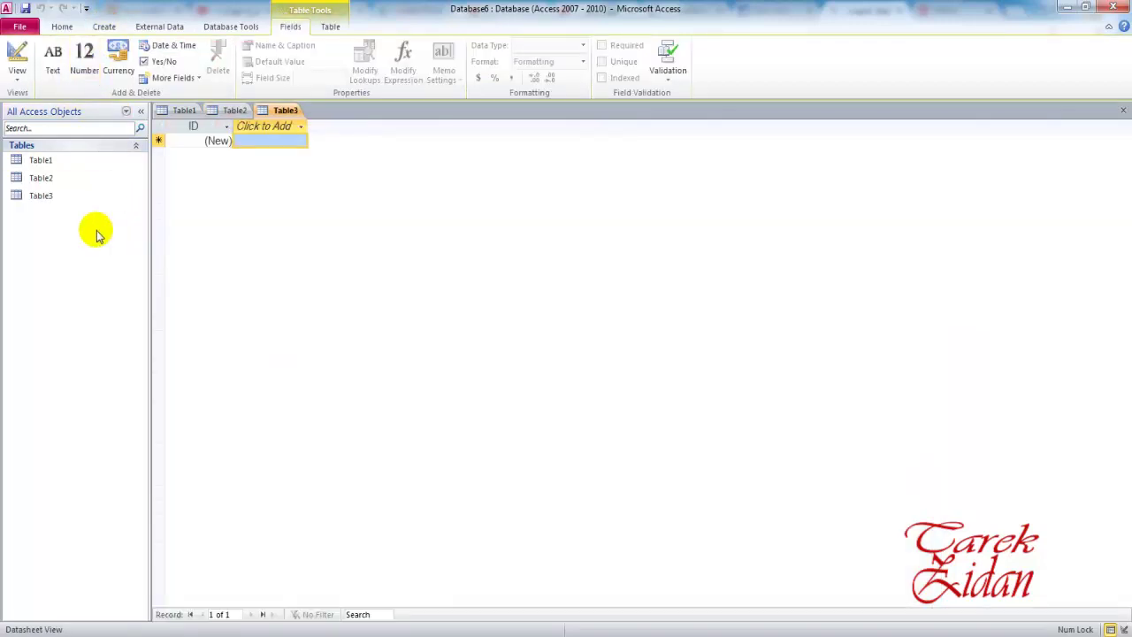
- Cancel the Save As prompt that appears when switching Table3 to Design View
left_click(18, 55)
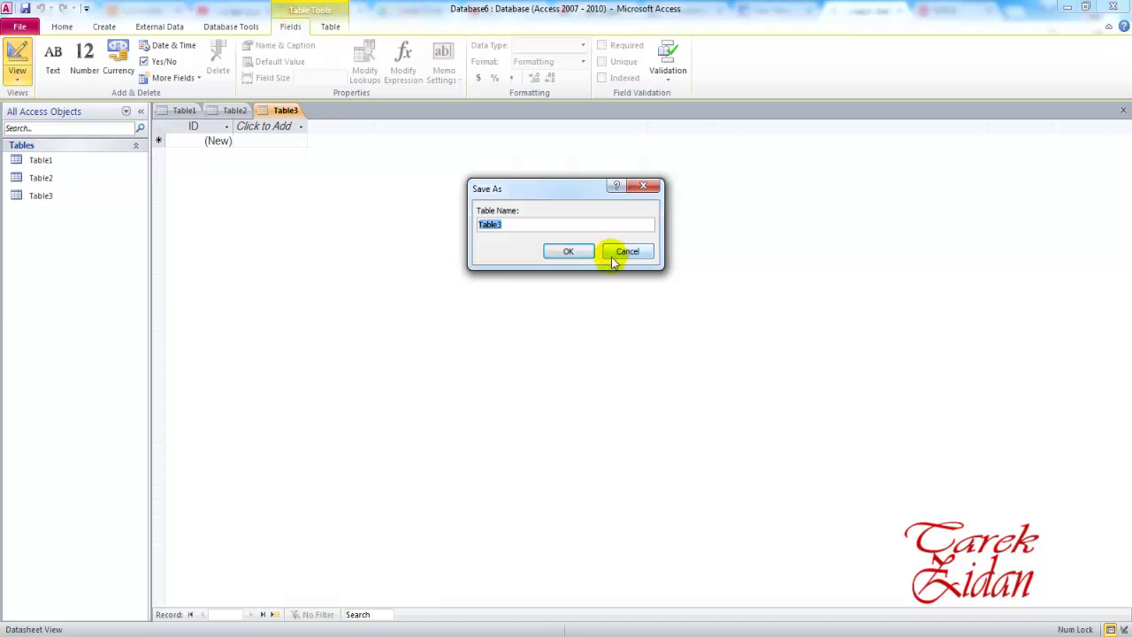
left_click(613, 259)
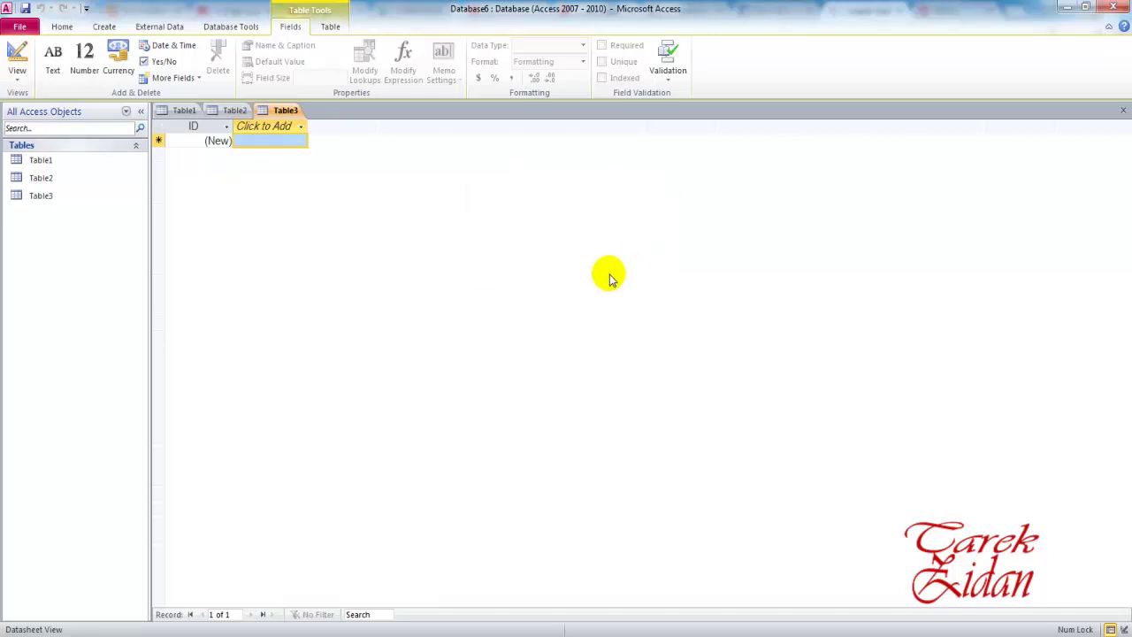
left_click(112, 27)
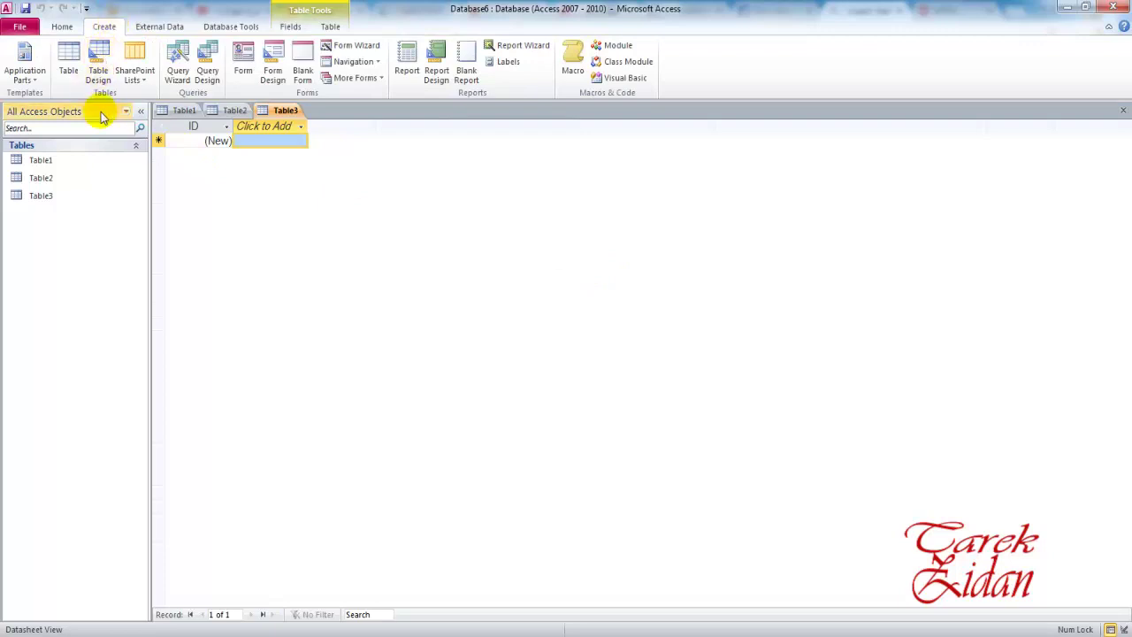
- Start Table4 in Table Design and select its first Field Name and Data Type cells
left_click(99, 58)
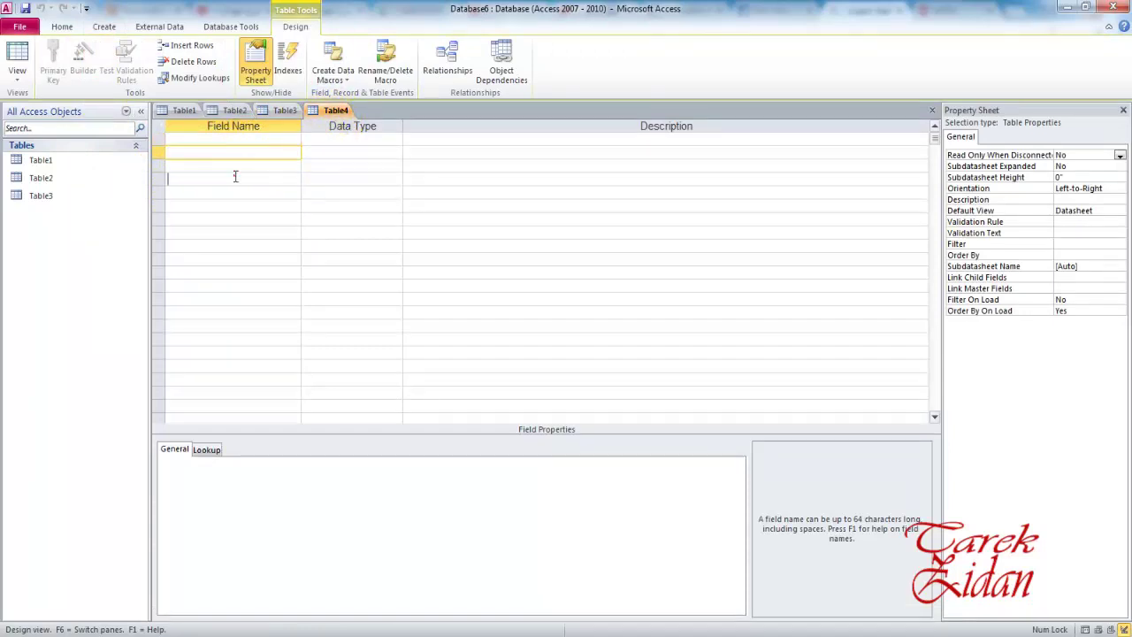
key("Down")
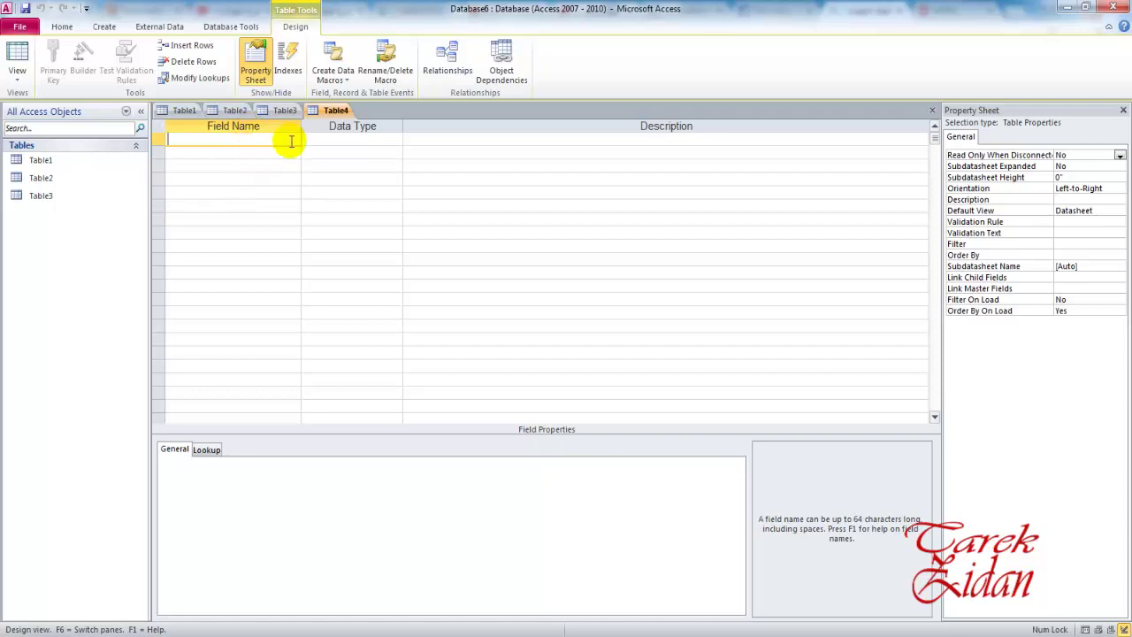
left_click(341, 138)
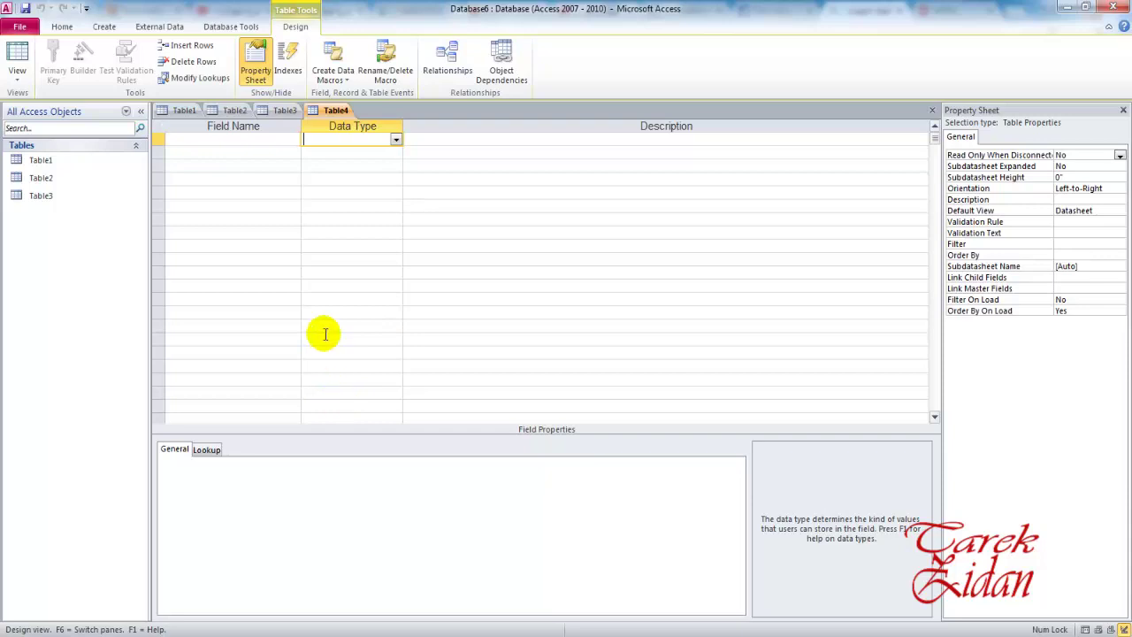
left_click(105, 27)
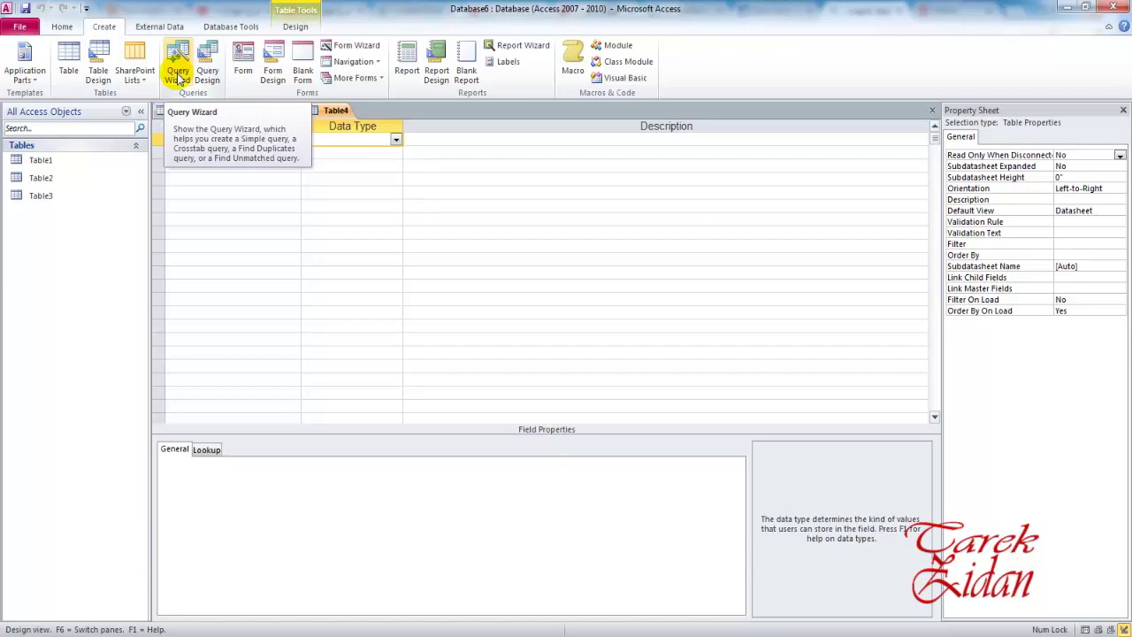
- Open Table1 in Datasheet View to show its six employee records
double_click(54, 161)
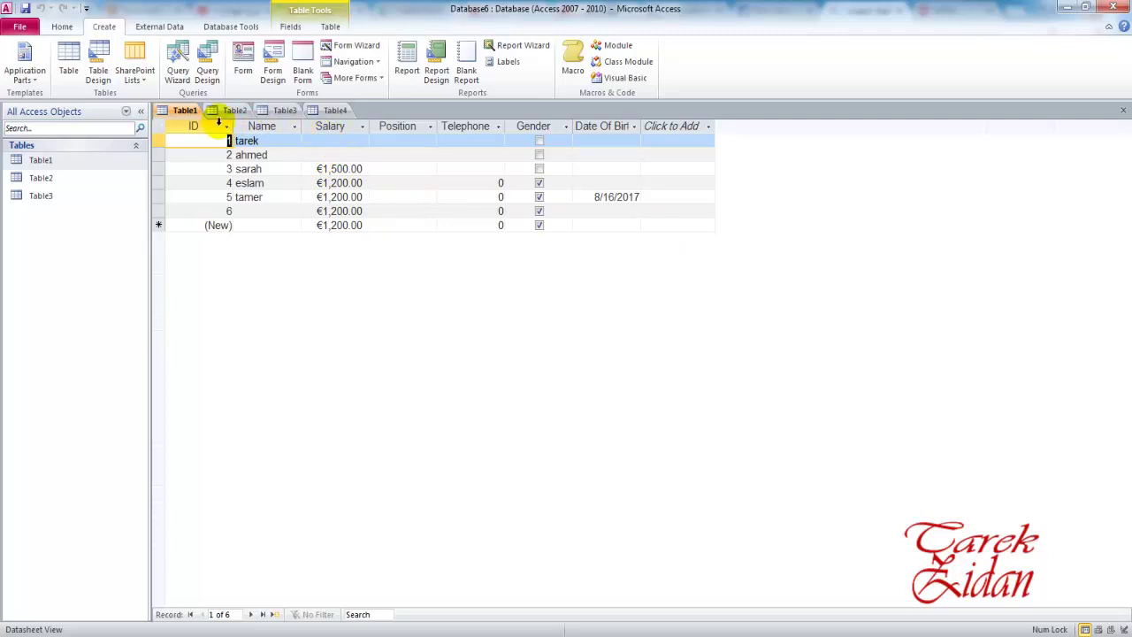
- Start the Simple Query Wizard with Table1 as the source table
left_click(179, 71)
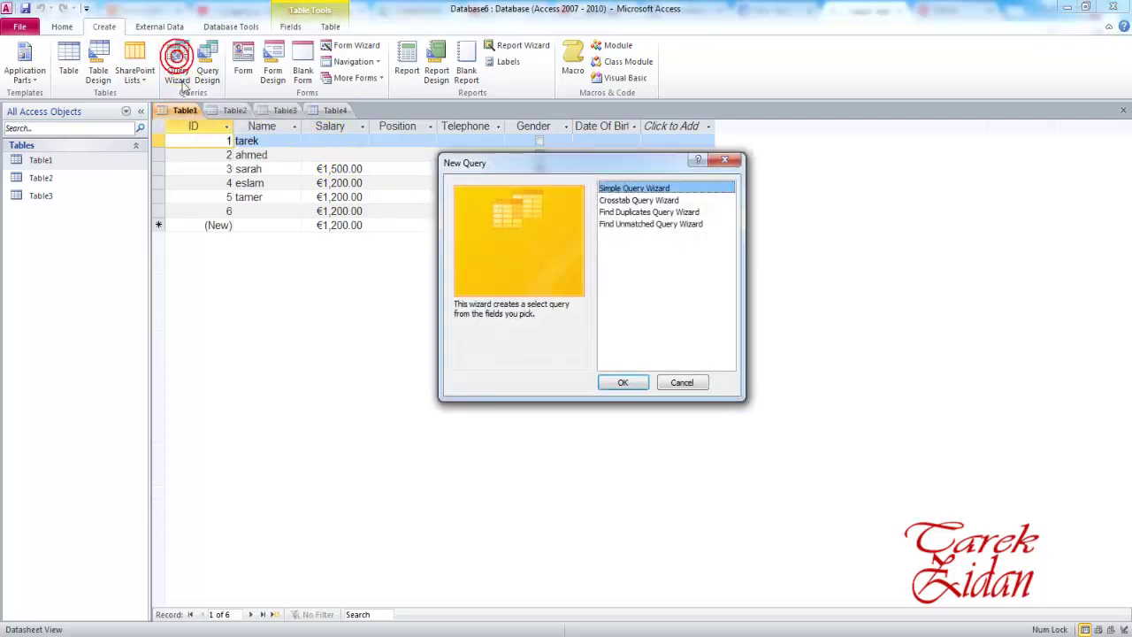
left_click(634, 381)
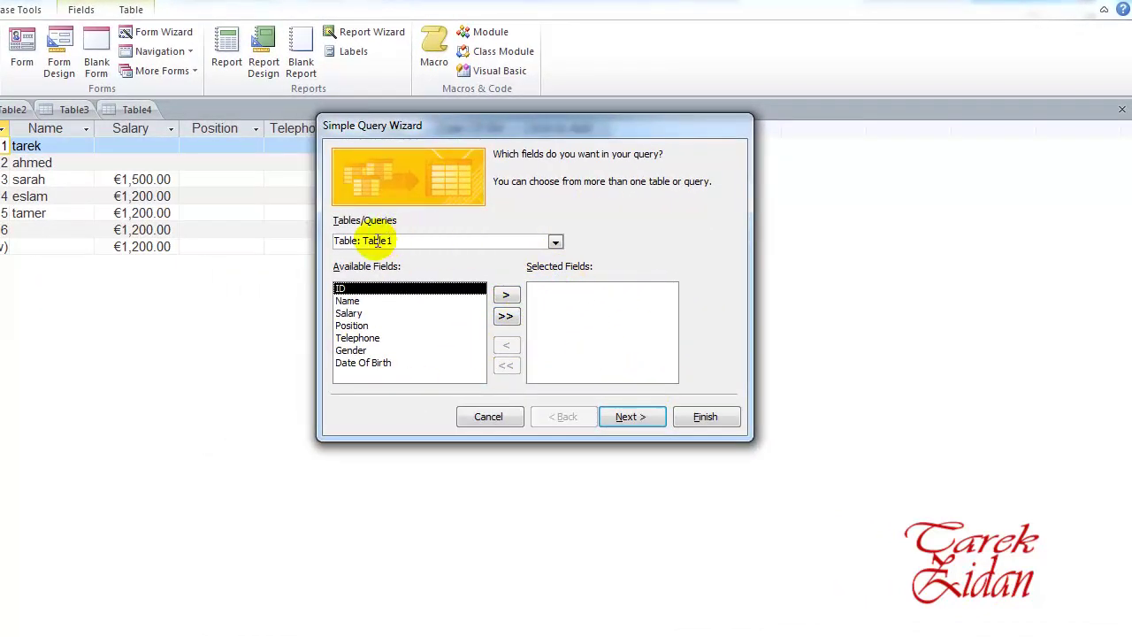
left_click(555, 242)
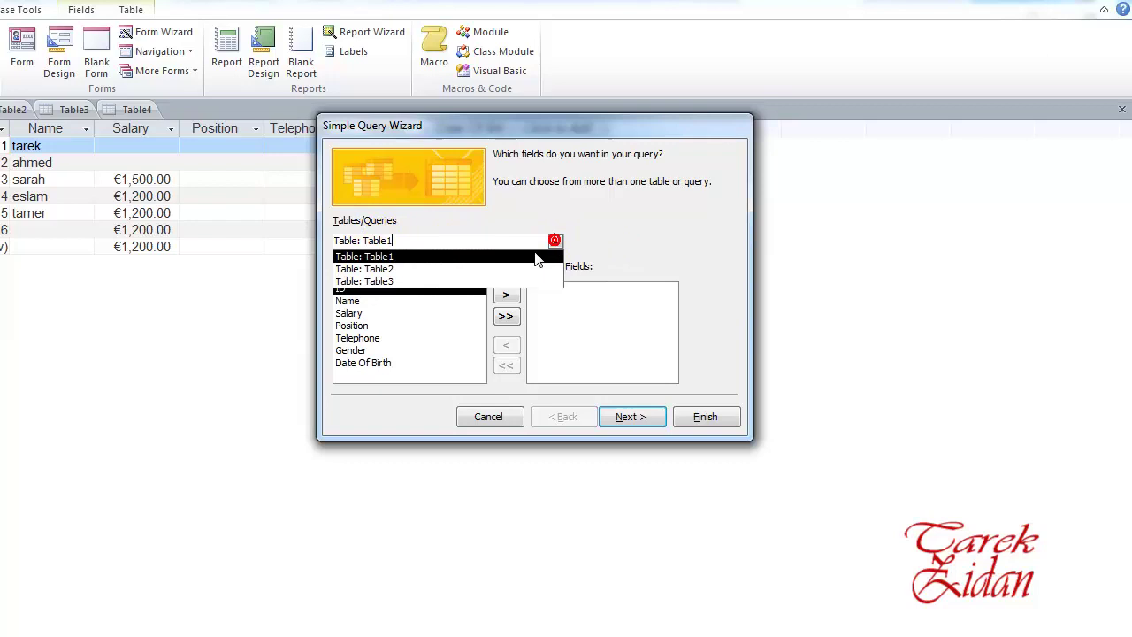
left_click(461, 257)
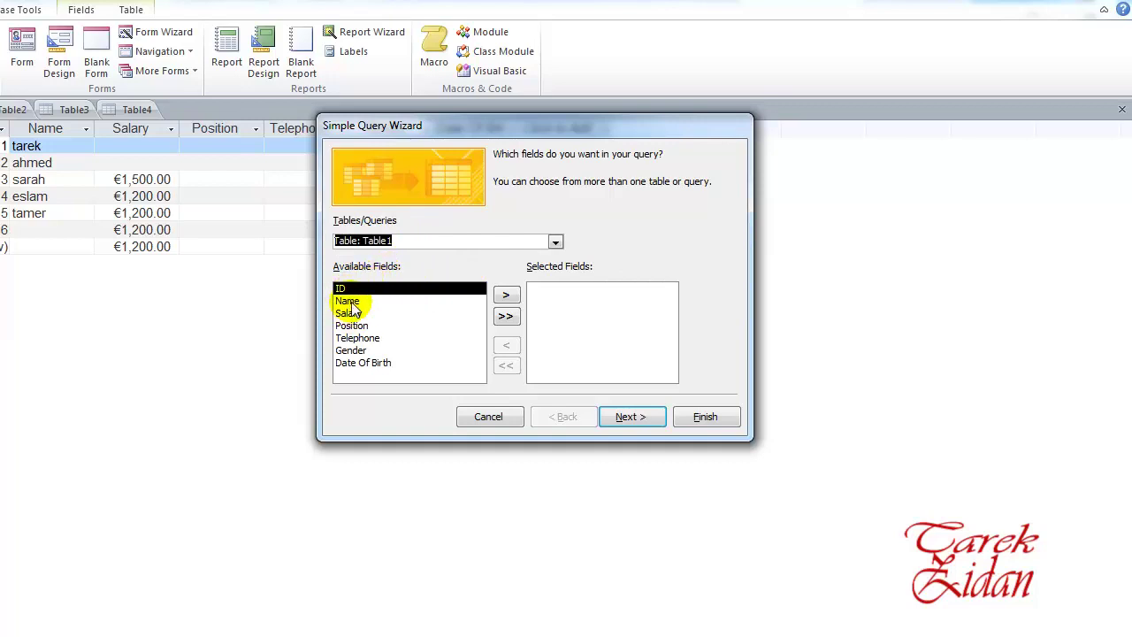
left_click_drag(350, 124, 413, 206)
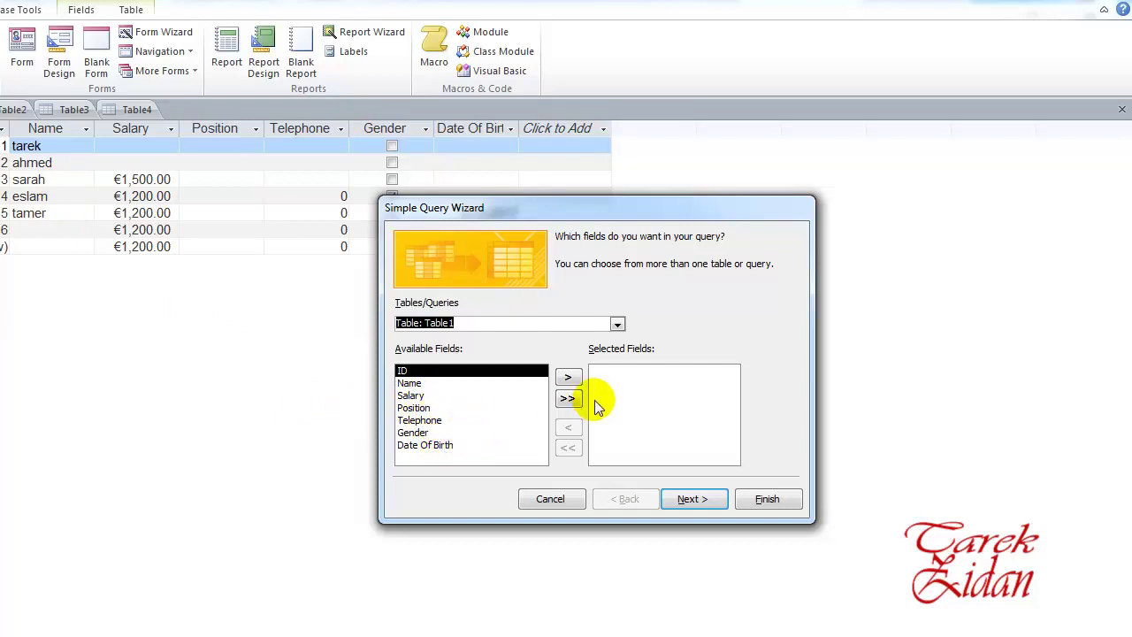
- Add Name and Gender, finish the detail query as Table1 Query, and tick the first record's Gender
left_click(428, 386)
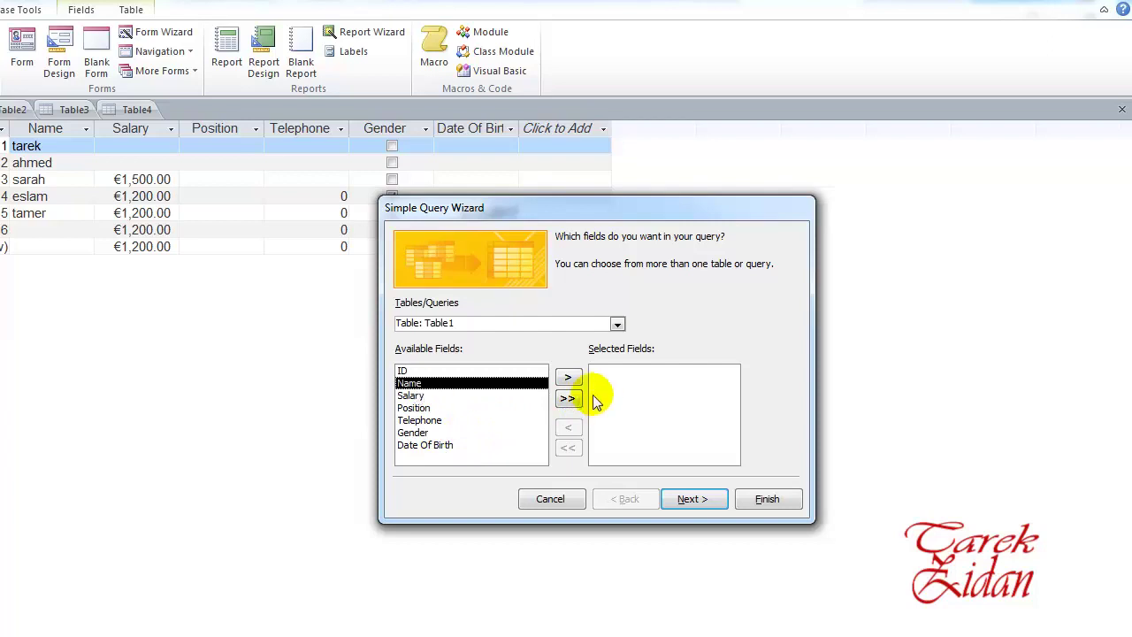
left_click(568, 377)
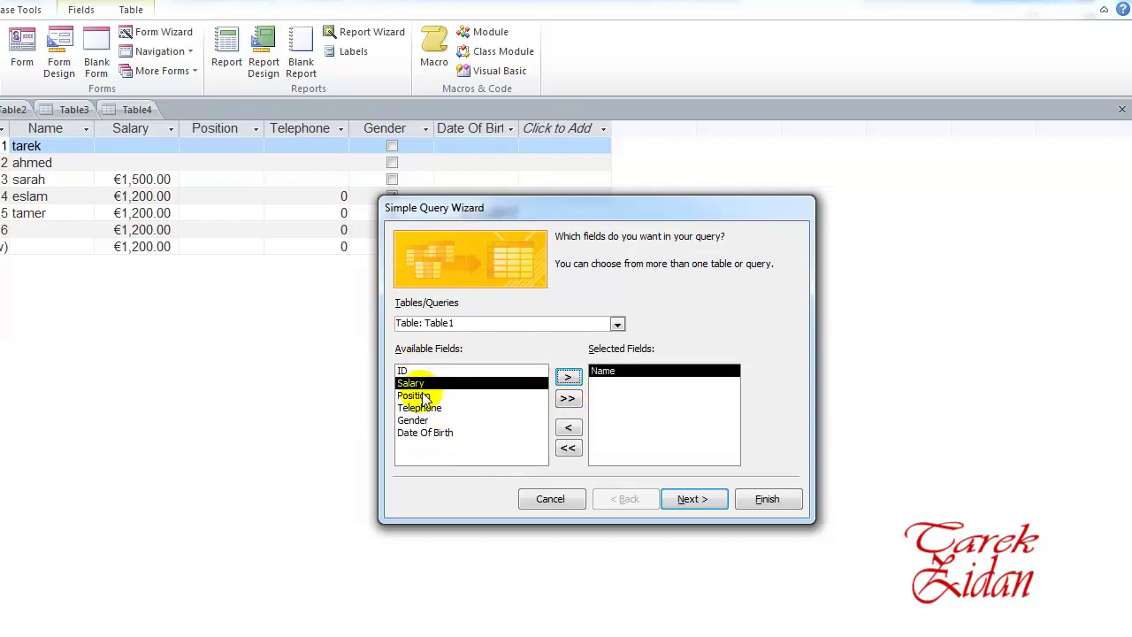
left_click(416, 420)
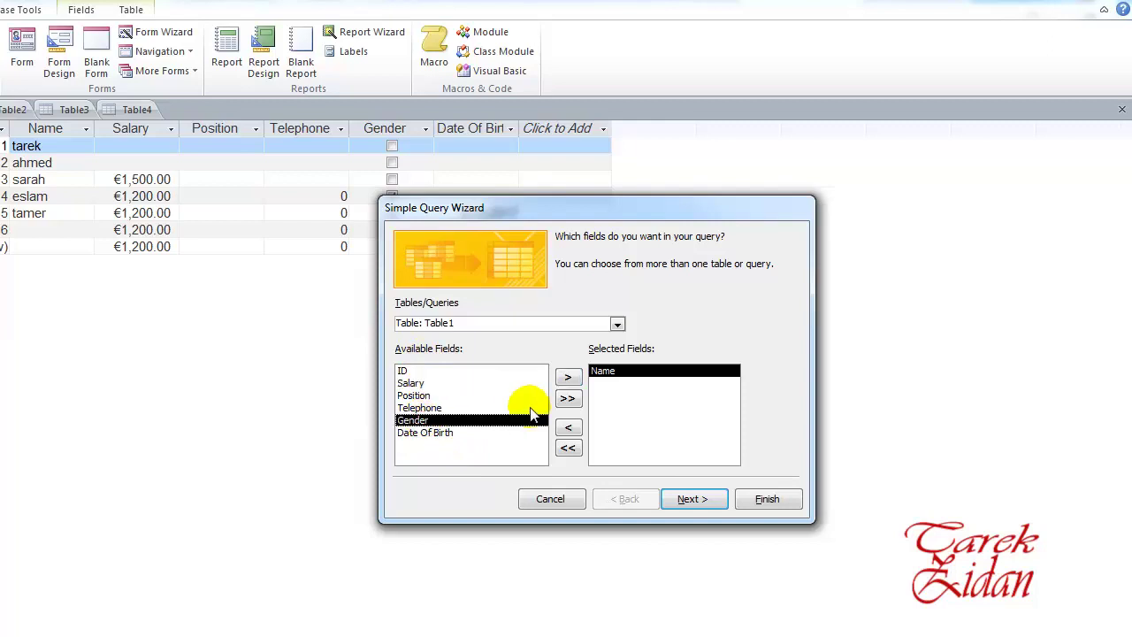
left_click(567, 378)
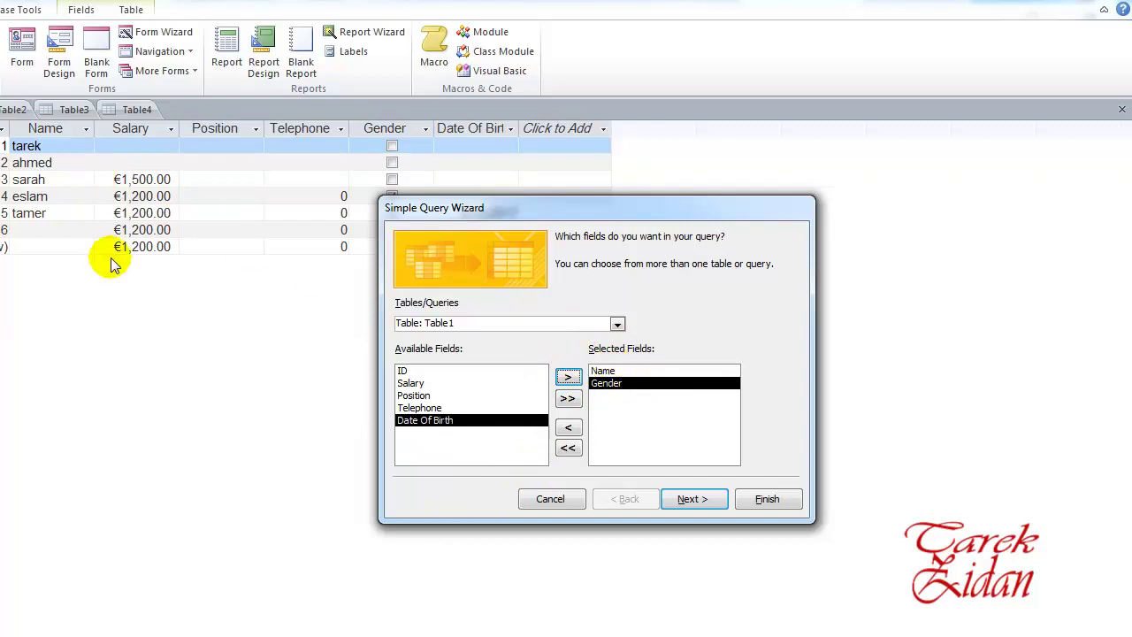
left_click(687, 500)
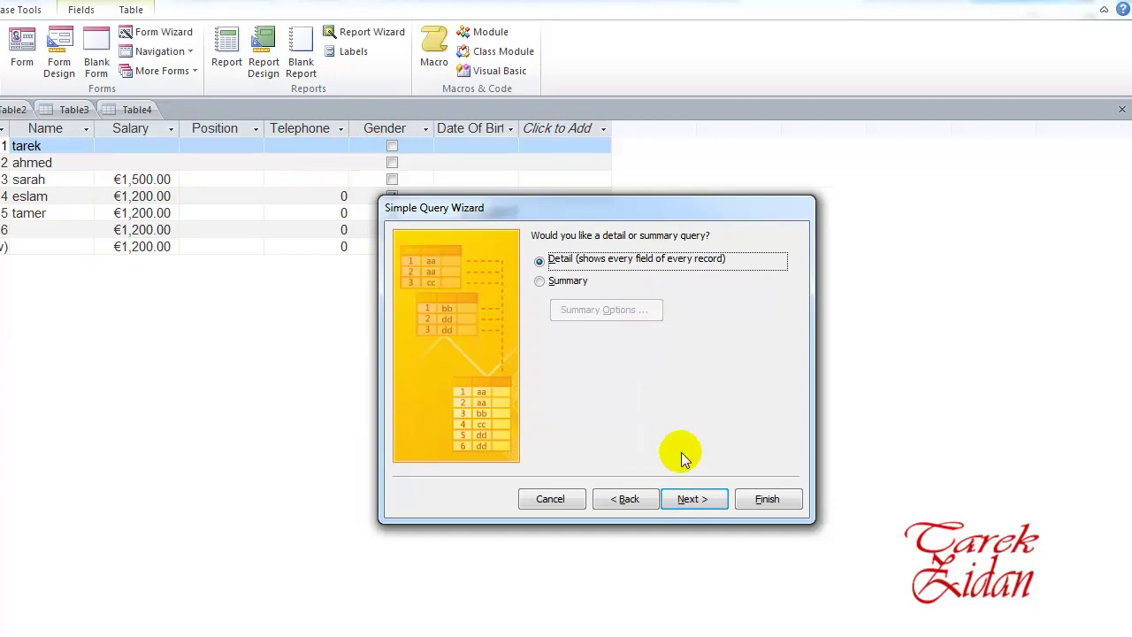
left_click(687, 499)
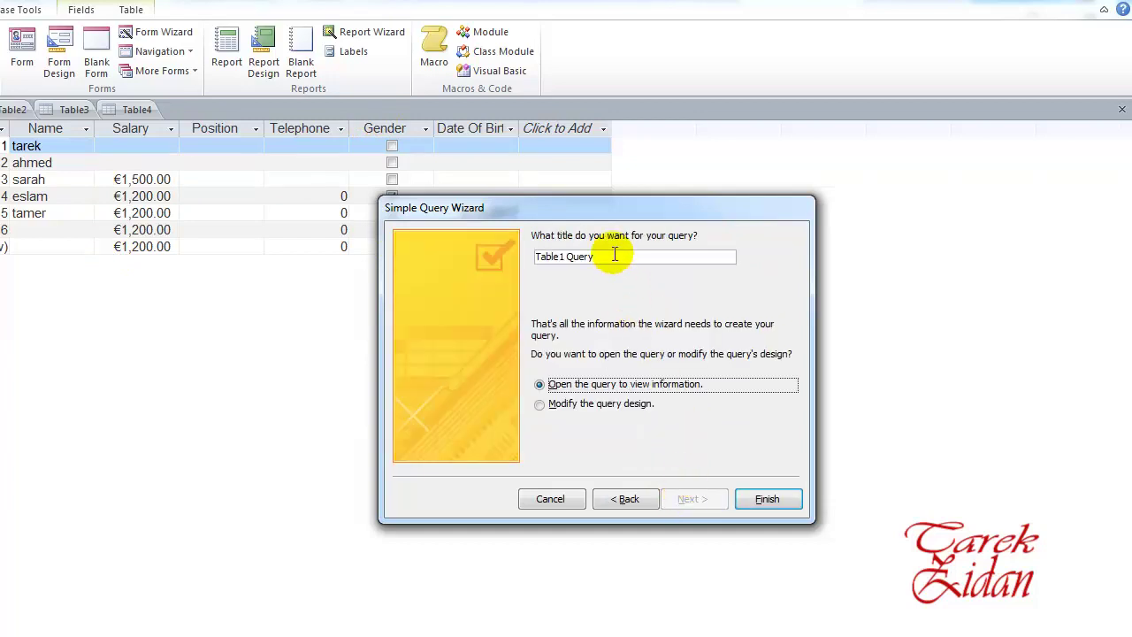
left_click_drag(613, 255, 509, 257)
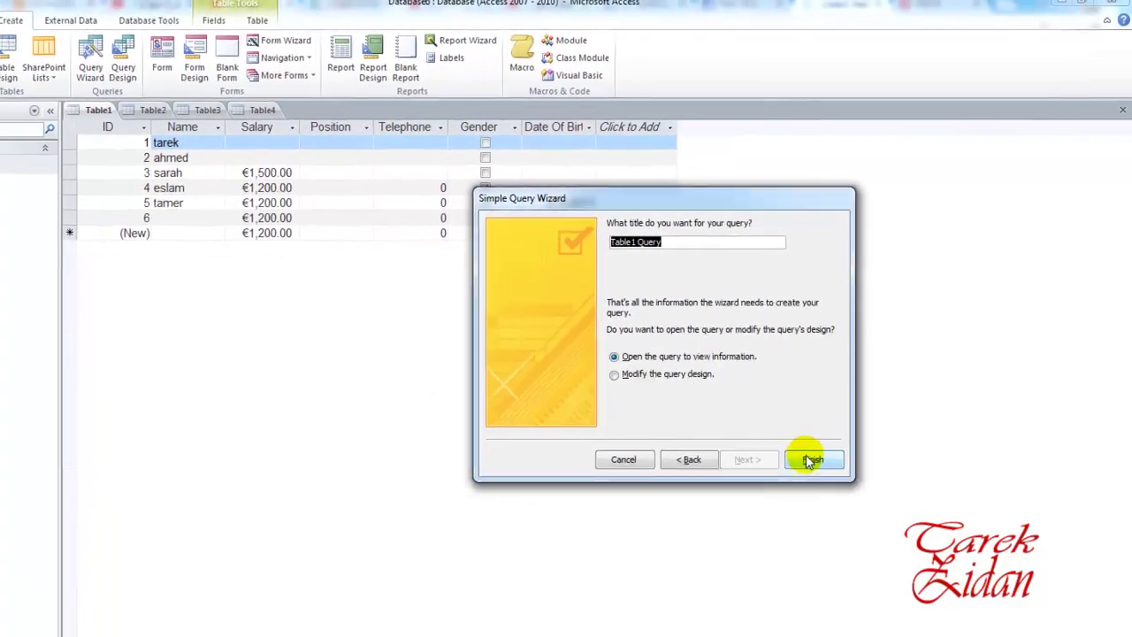
left_click(812, 460)
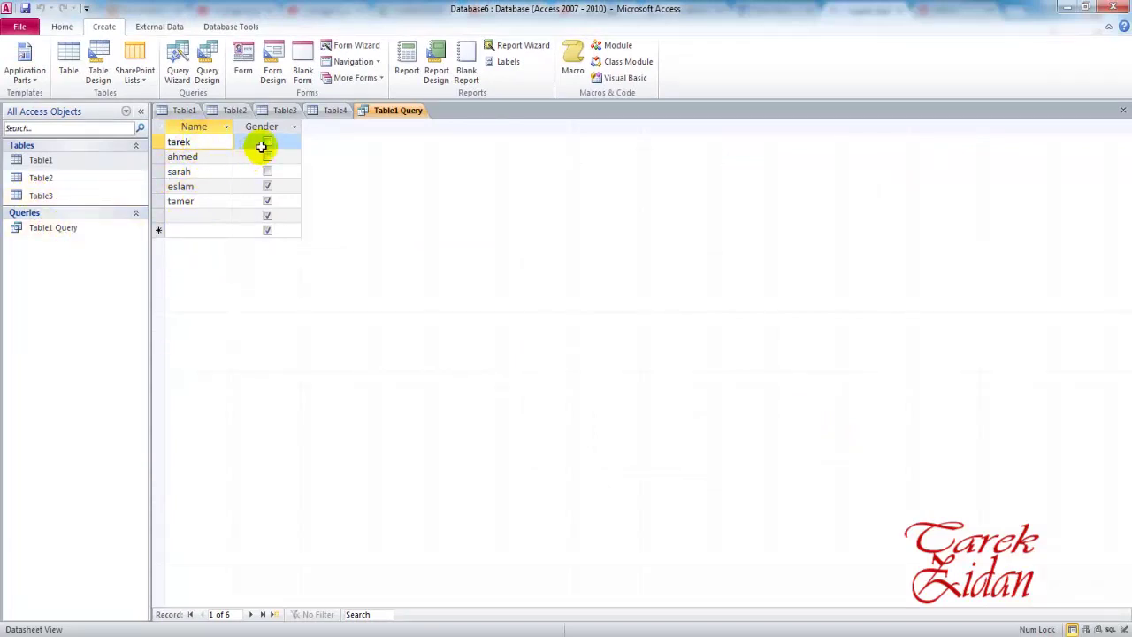
left_click(267, 143)
- Tick Gender for the second record and start a Simple Query Wizard on Table1
left_click(267, 157)
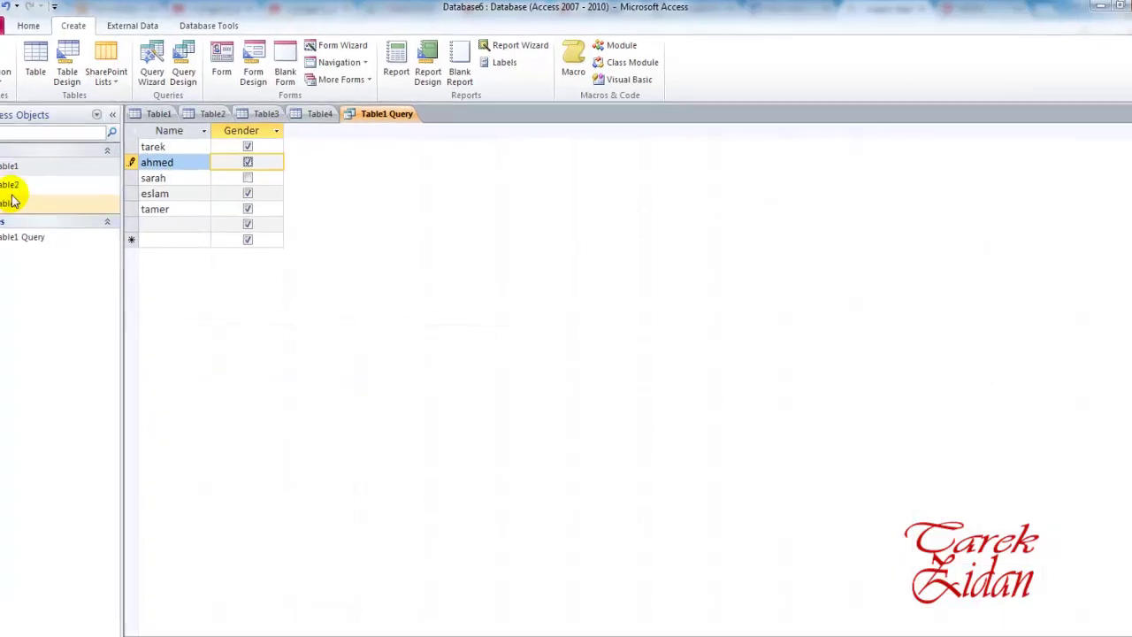
left_click(177, 71)
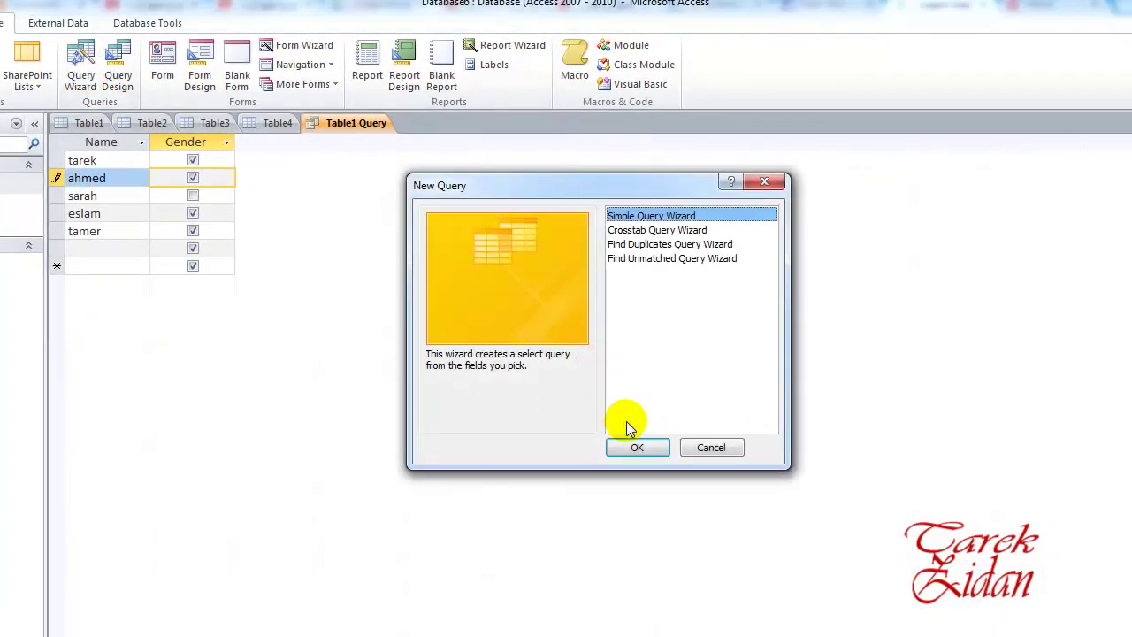
left_click(637, 446)
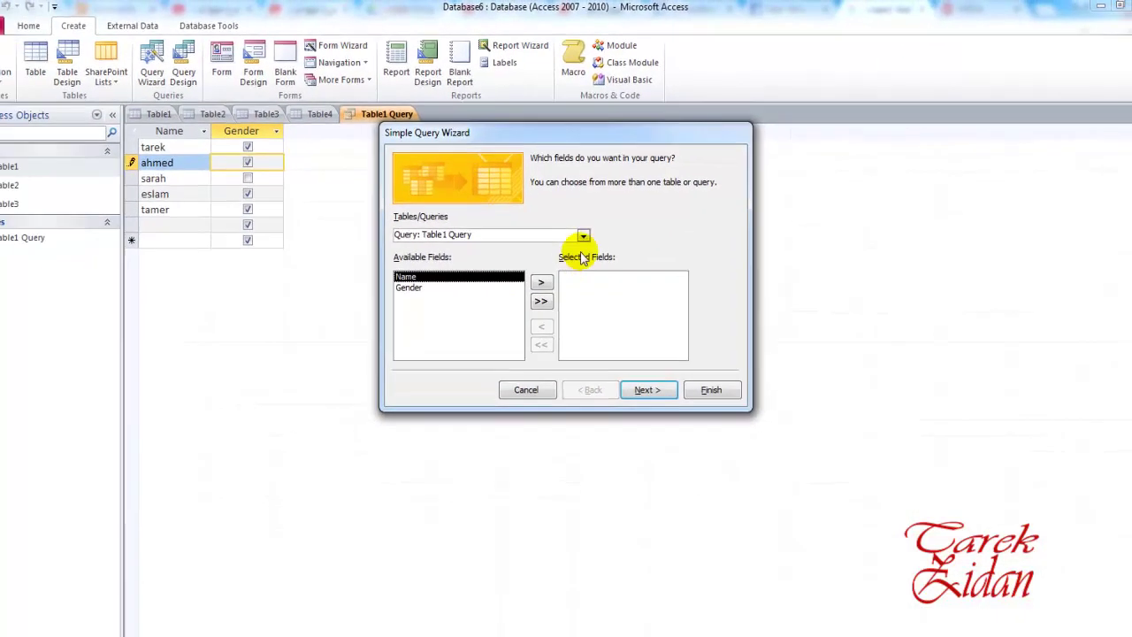
left_click(583, 252)
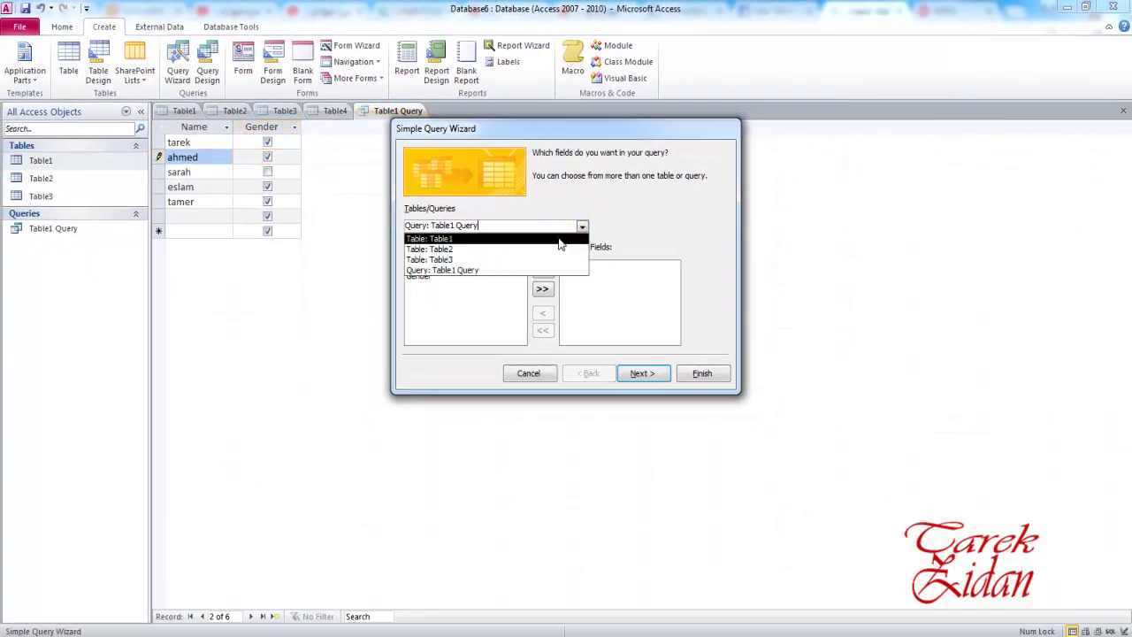
left_click(492, 239)
- Select exactly the Name and Salary fields for the new query
left_click(417, 276)
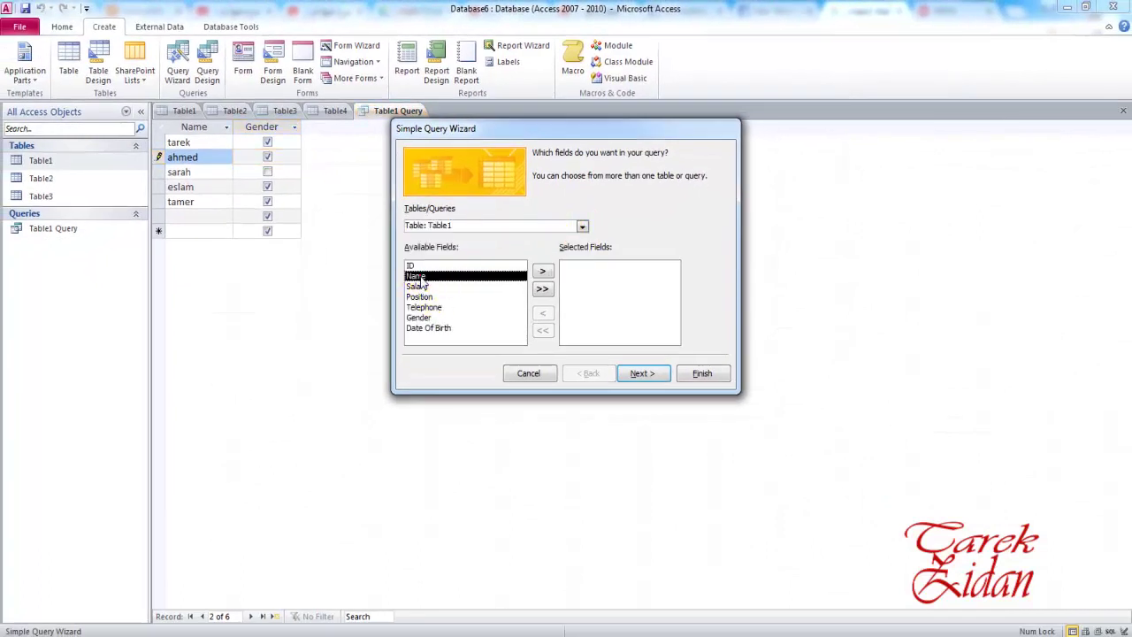
left_click(543, 271)
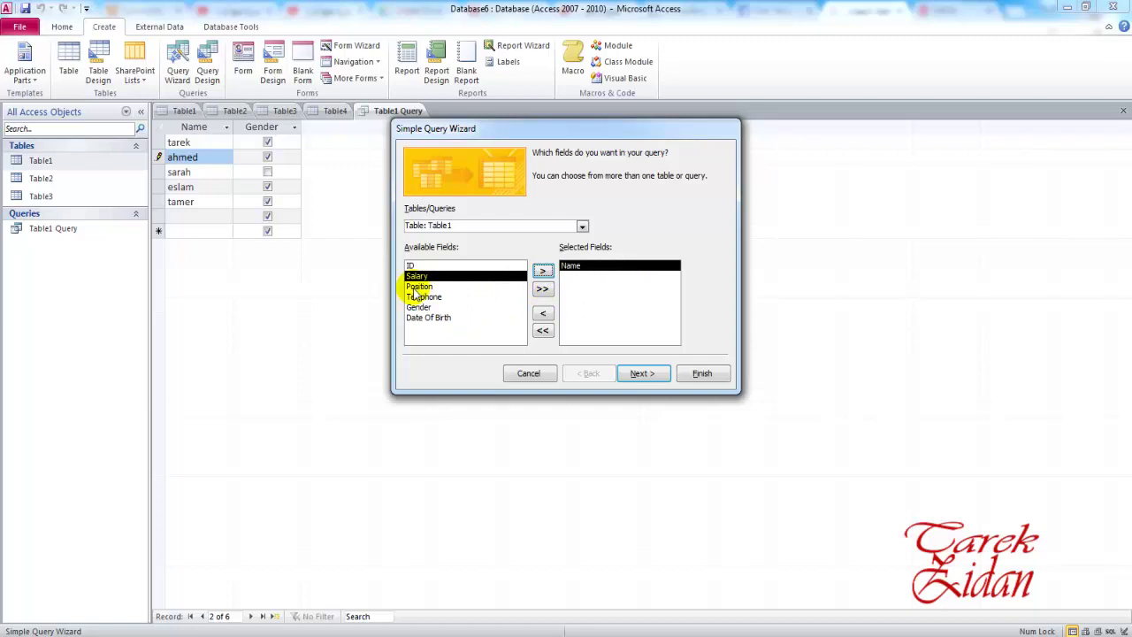
left_click(424, 277)
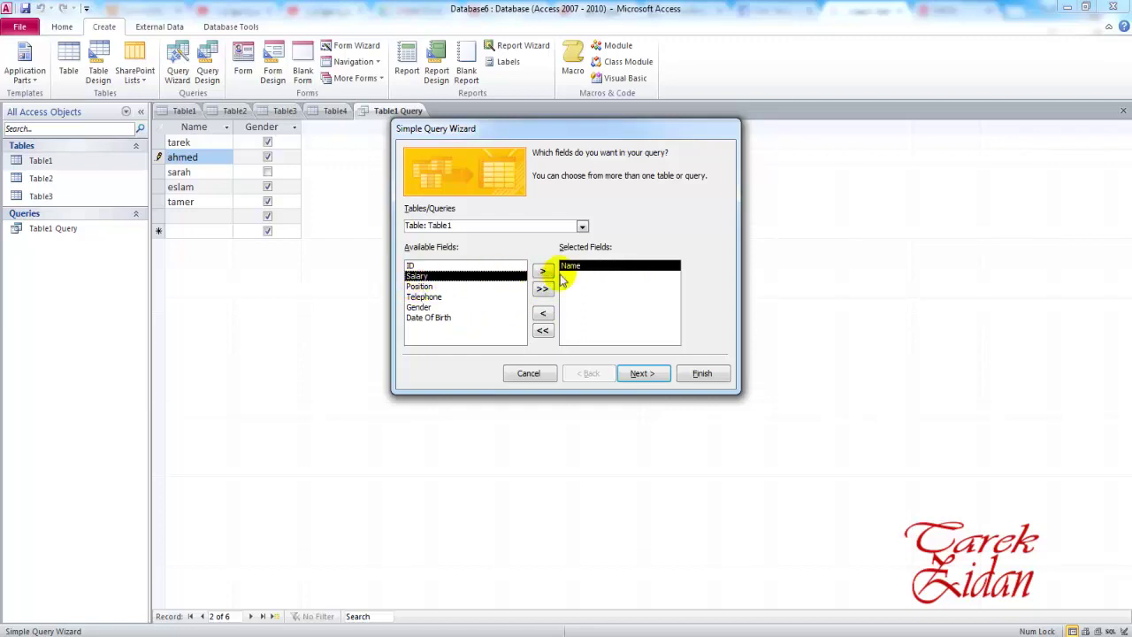
left_click(420, 286)
left_click(414, 276)
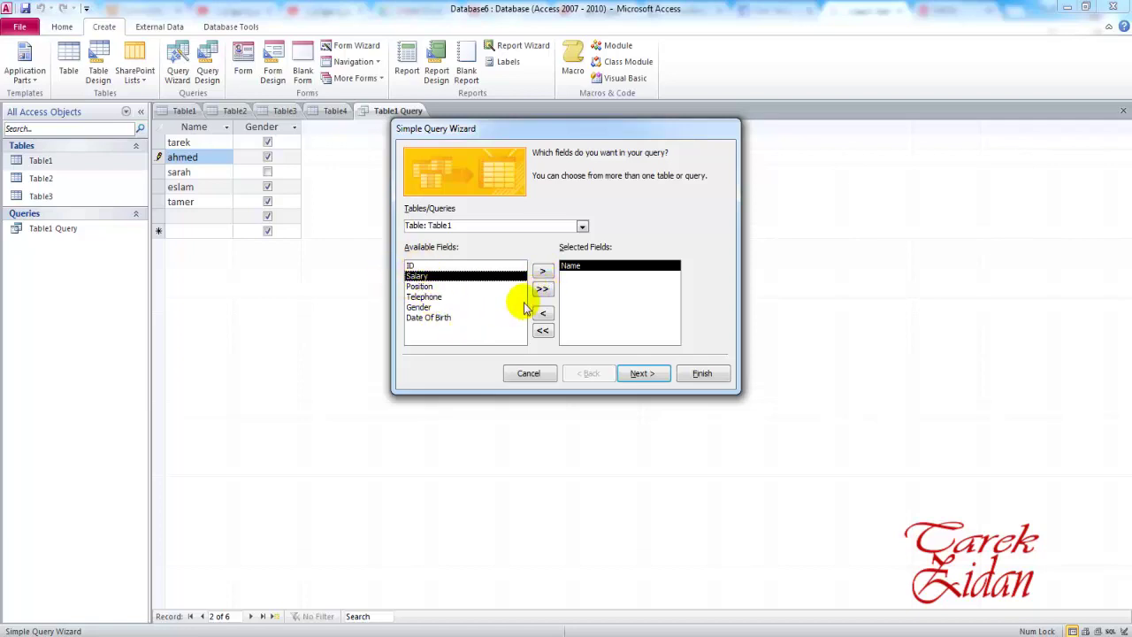
left_click(542, 289)
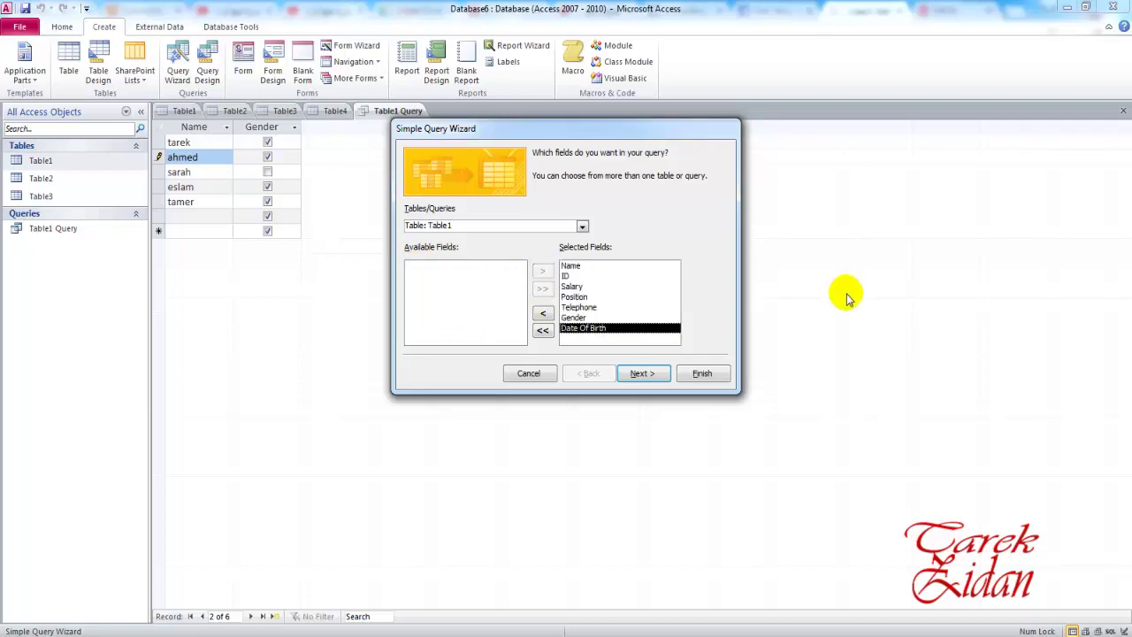
left_click(543, 330)
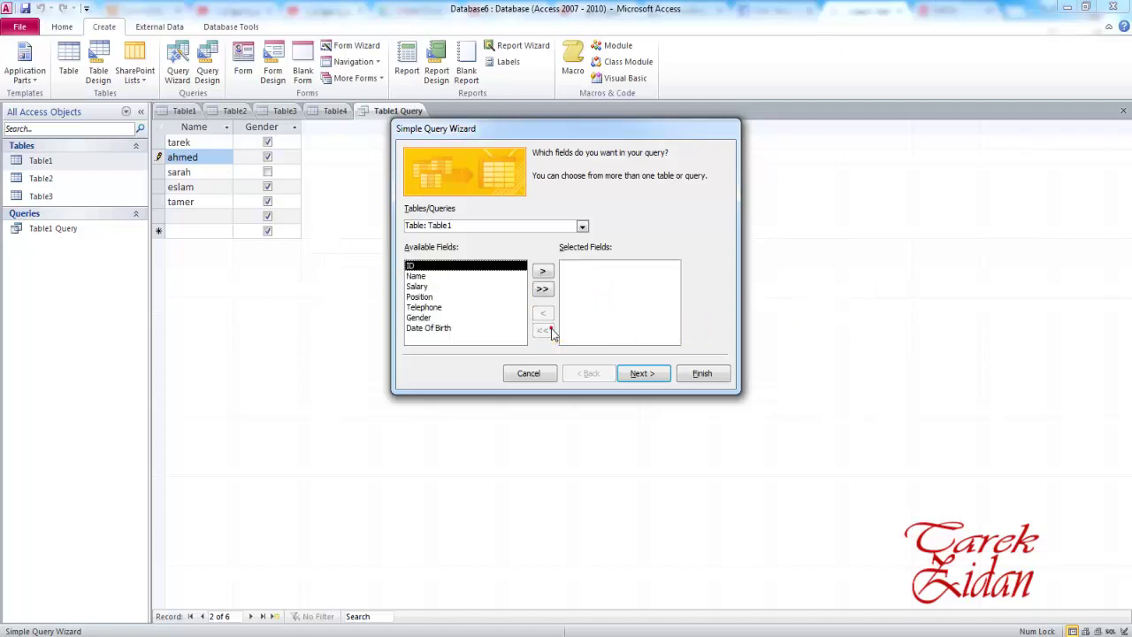
left_click(467, 278)
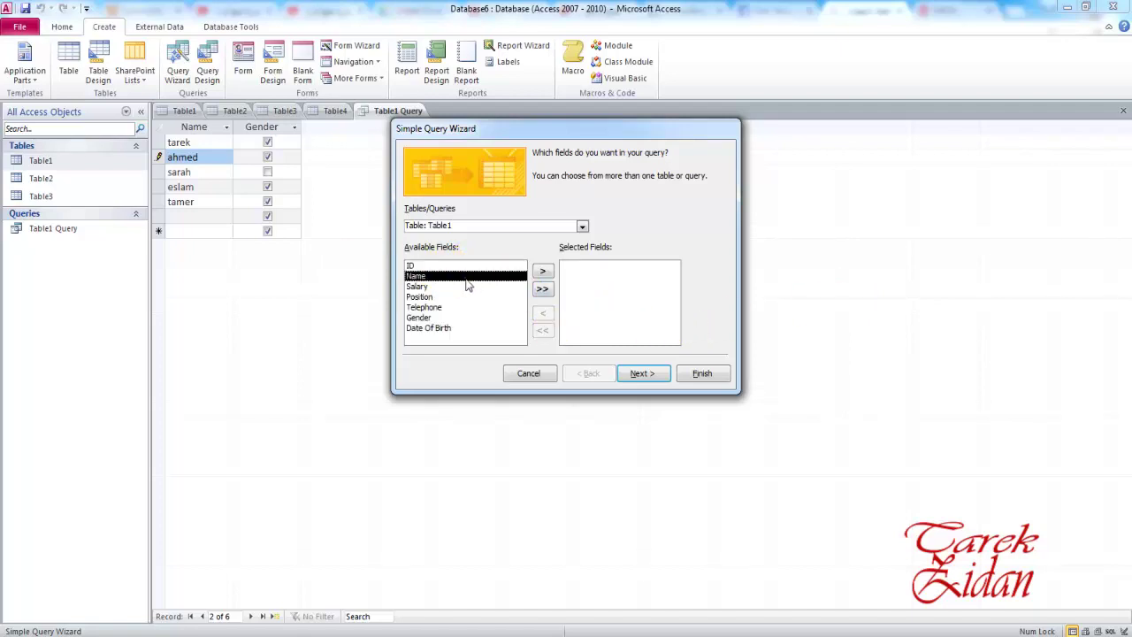
left_click(542, 273)
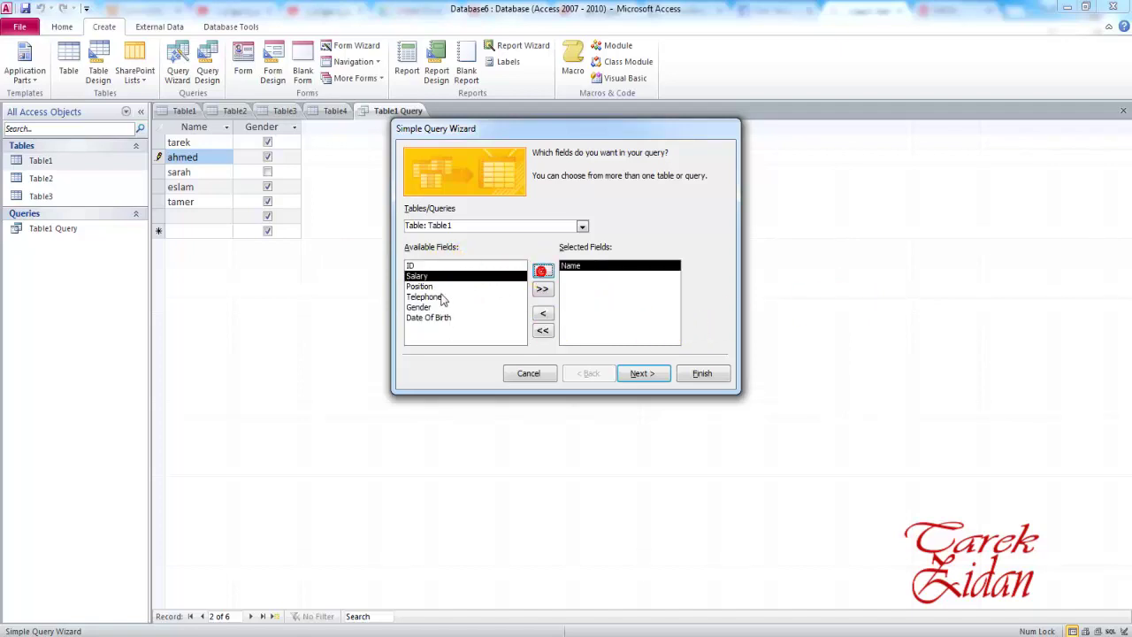
left_click(542, 272)
- Finish the detail query as Table1 Query1, then close both query result tabs
left_click(635, 376)
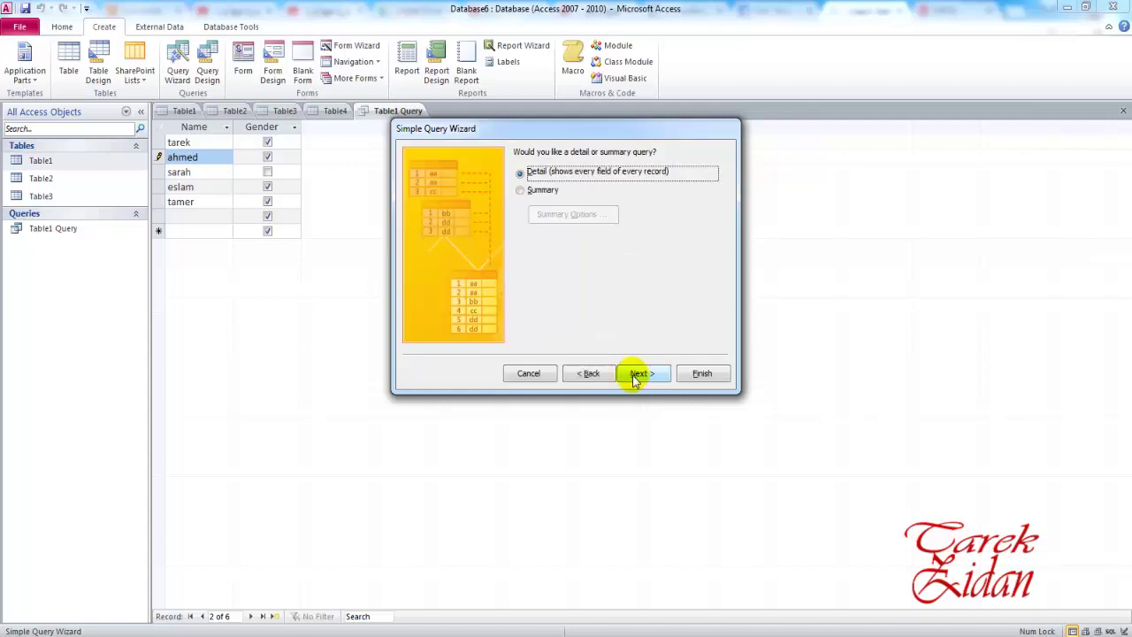
left_click(636, 376)
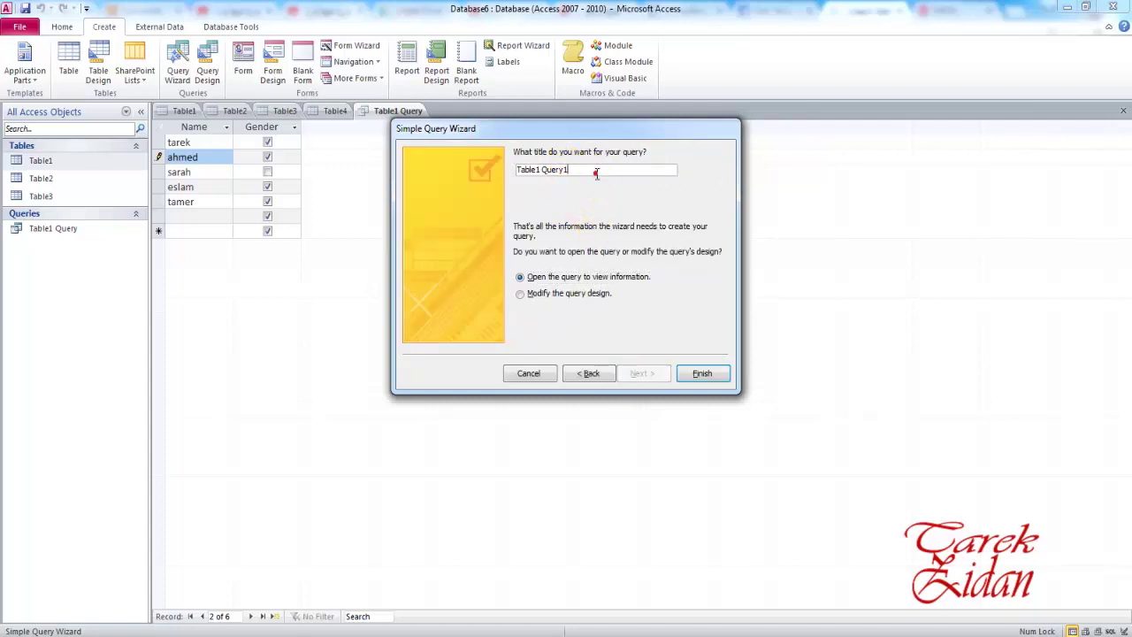
left_click(702, 373)
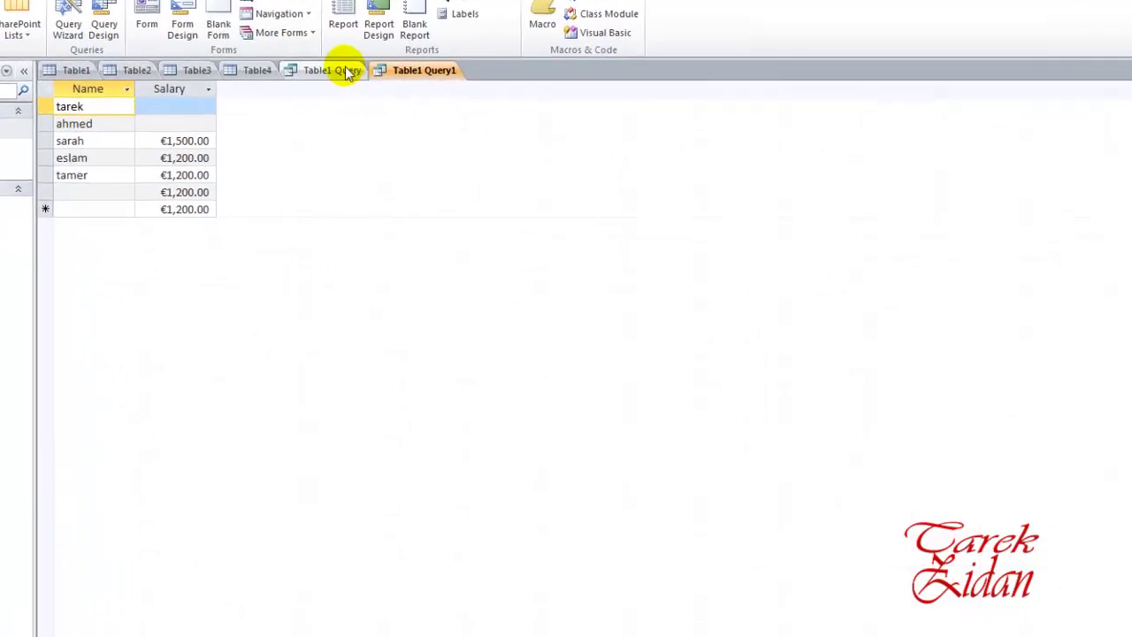
left_click(348, 71)
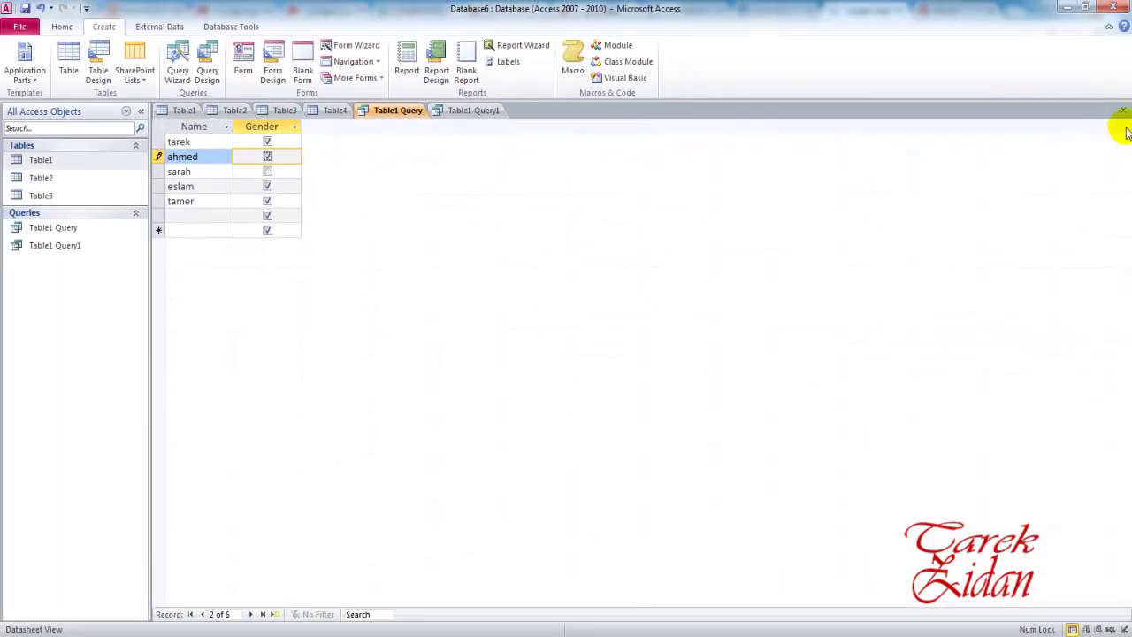
left_click(1124, 110)
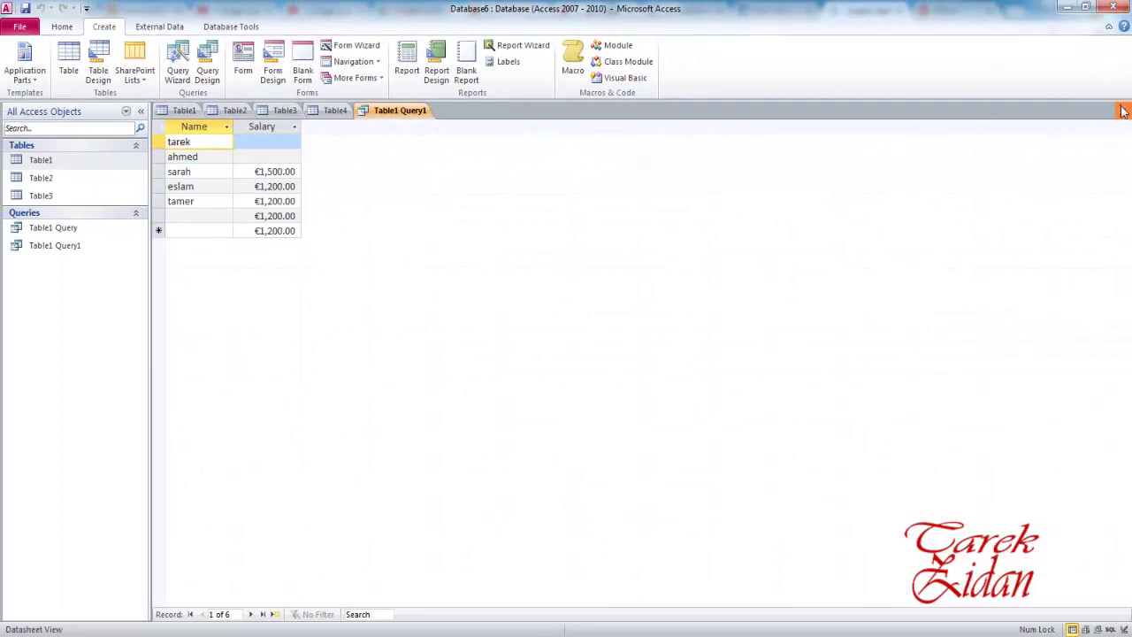
left_click(1121, 109)
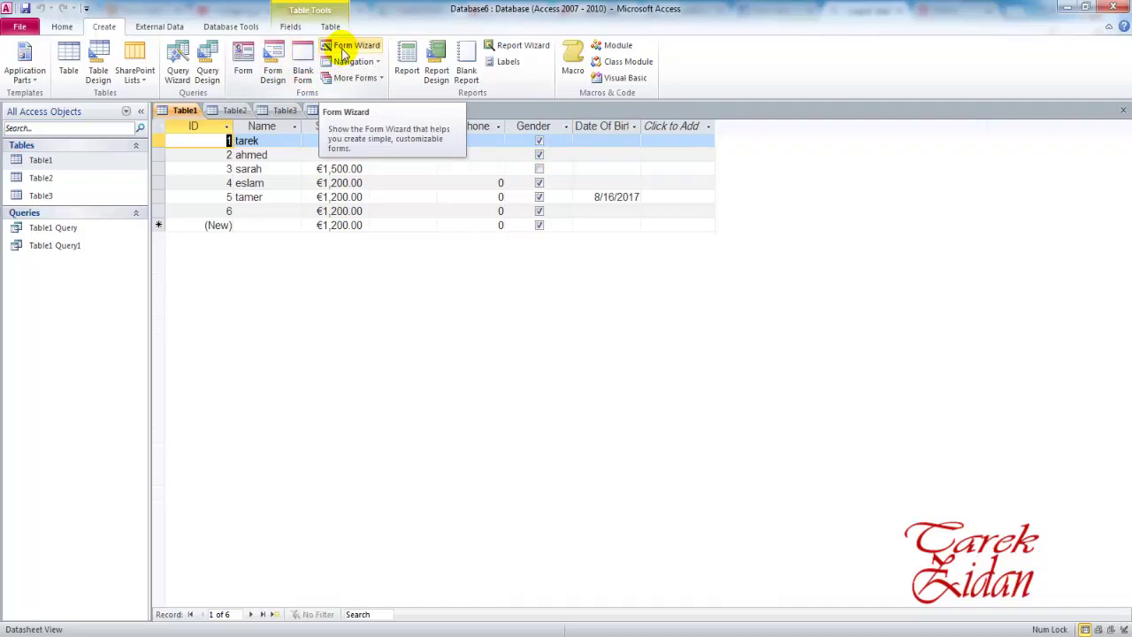
- Start the Form Wizard using all fields from Table1
left_click(343, 50)
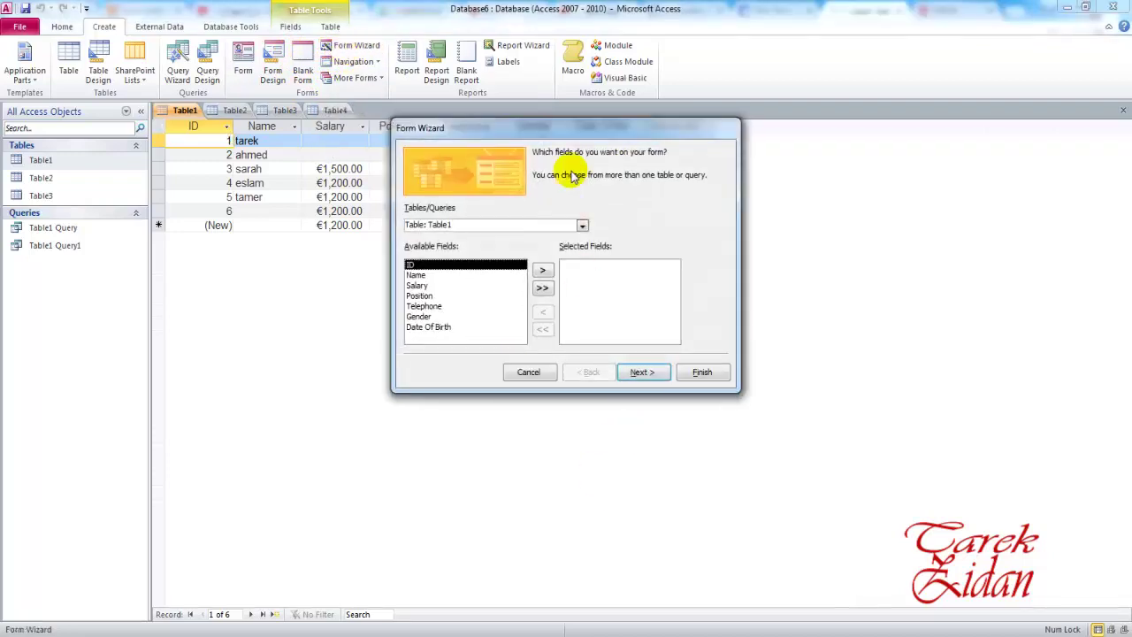
left_click_drag(566, 126, 529, 155)
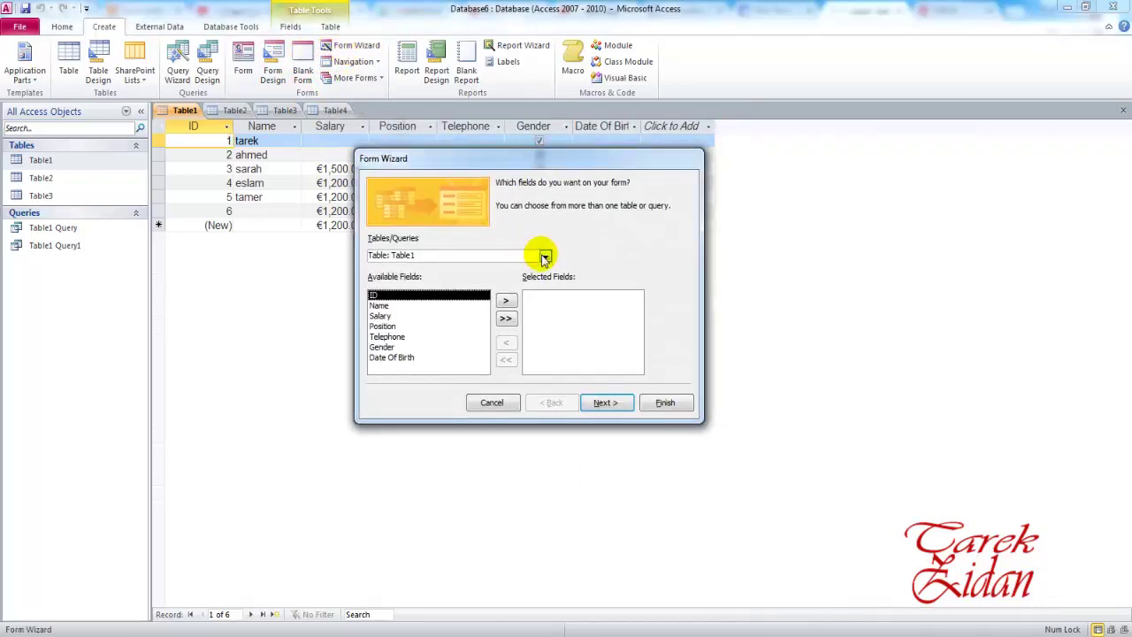
left_click(544, 257)
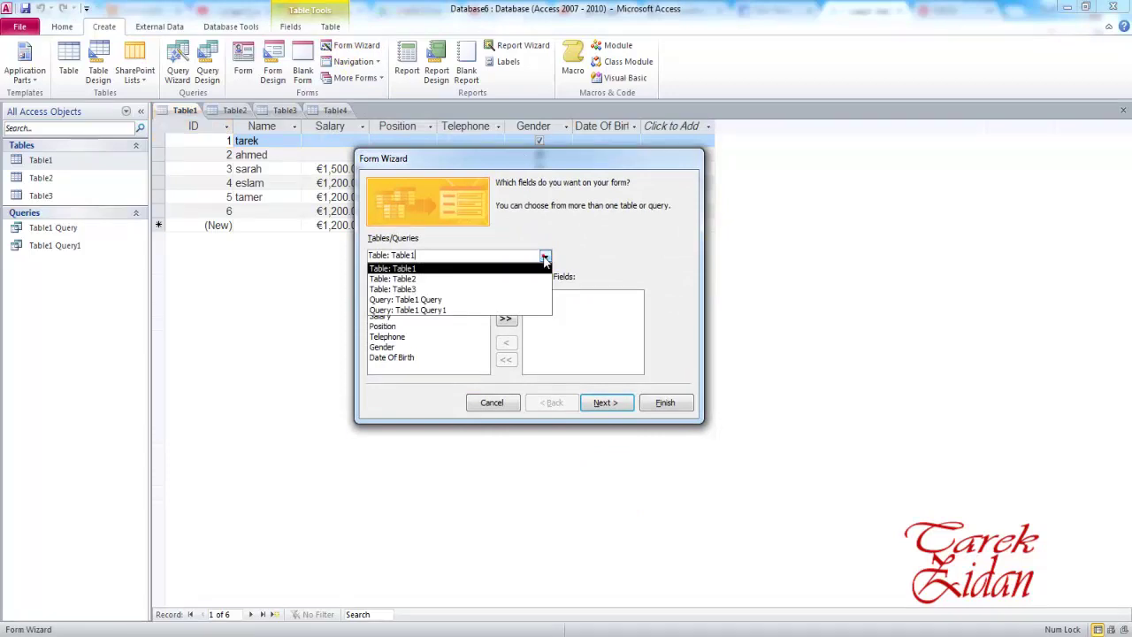
left_click(430, 268)
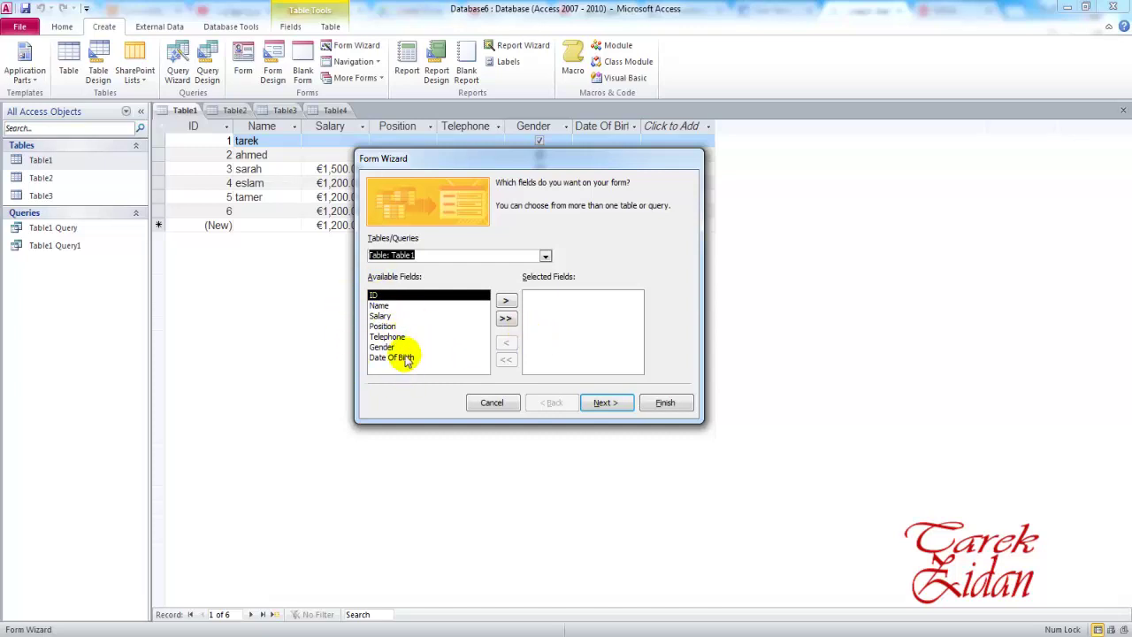
left_click(503, 320)
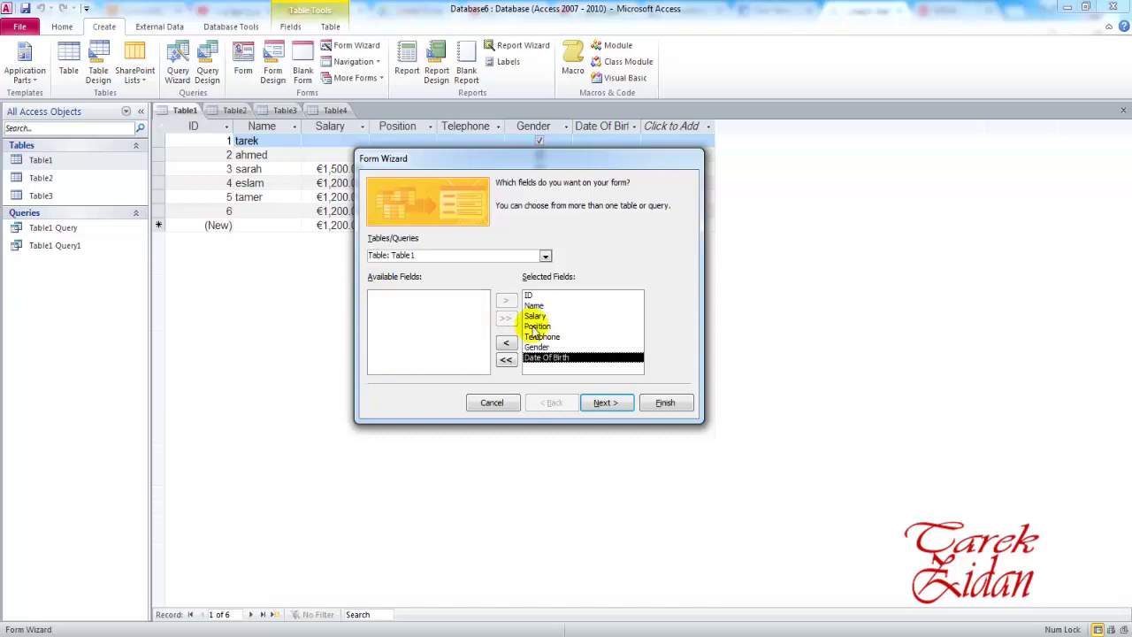
left_click(588, 400)
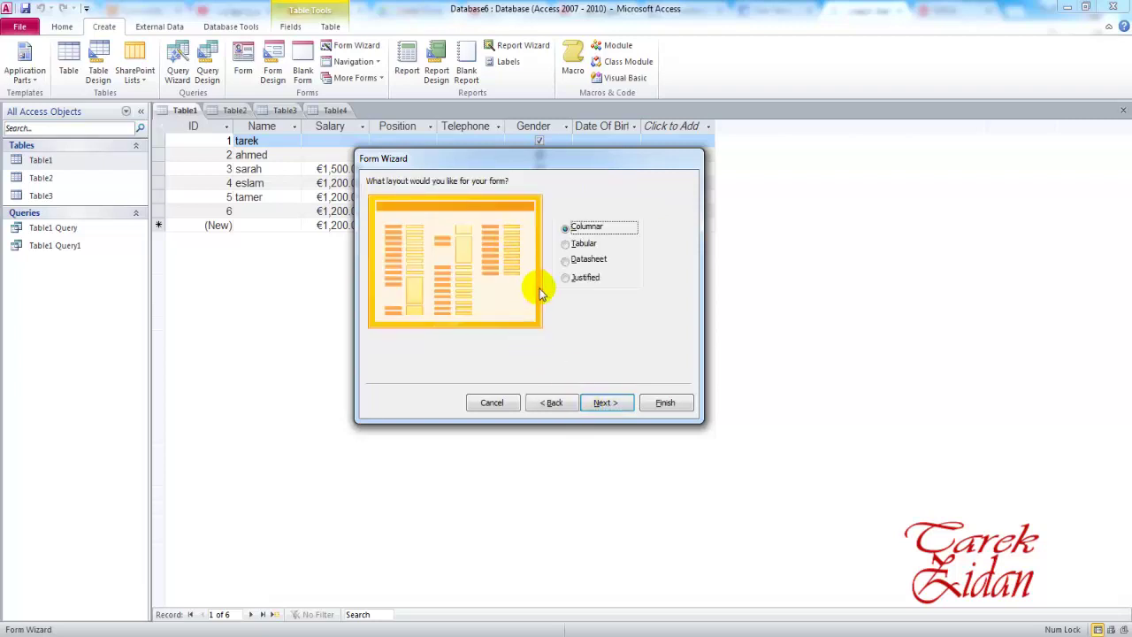
- Choose the Columnar layout and finish the form titled بيانات الموظفين, opening it
left_click(568, 243)
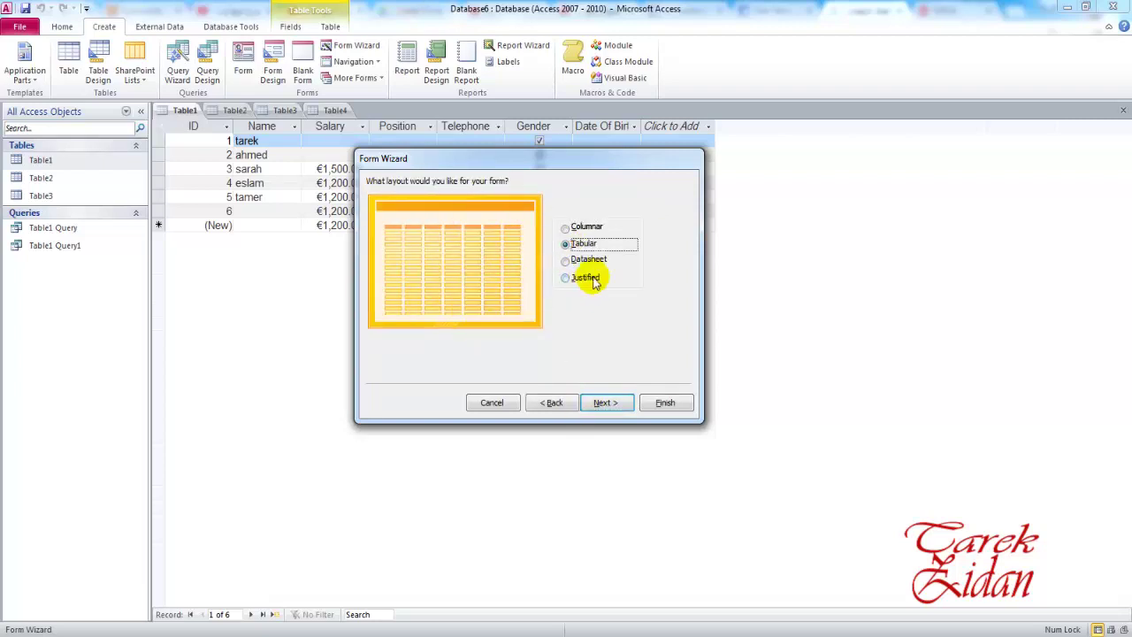
left_click(588, 260)
left_click(567, 278)
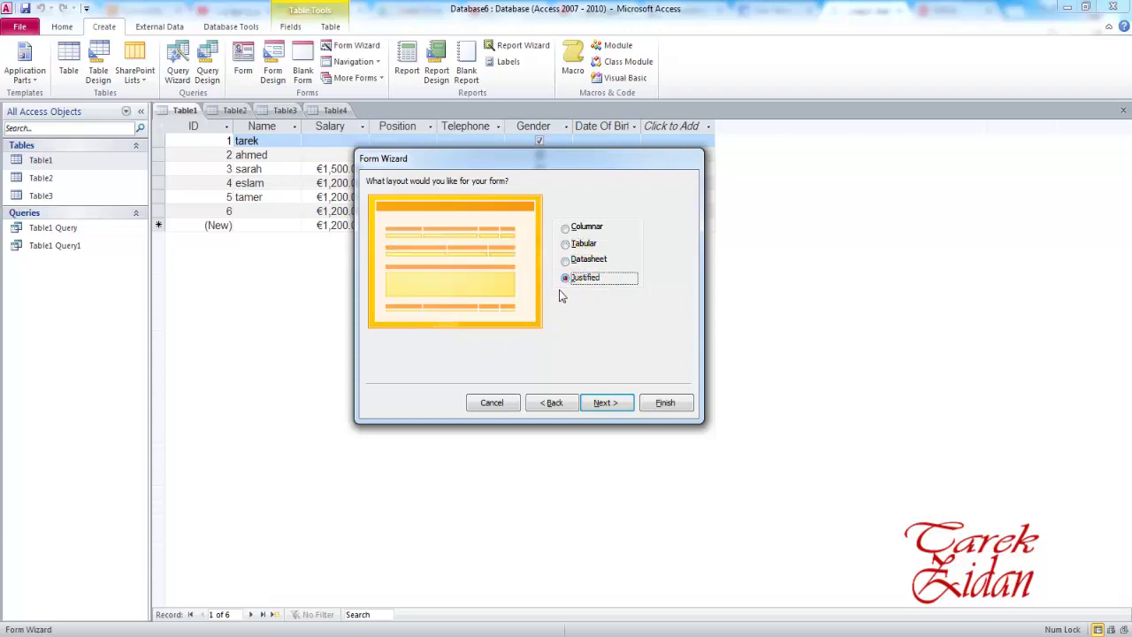
left_click(594, 228)
left_click(594, 228)
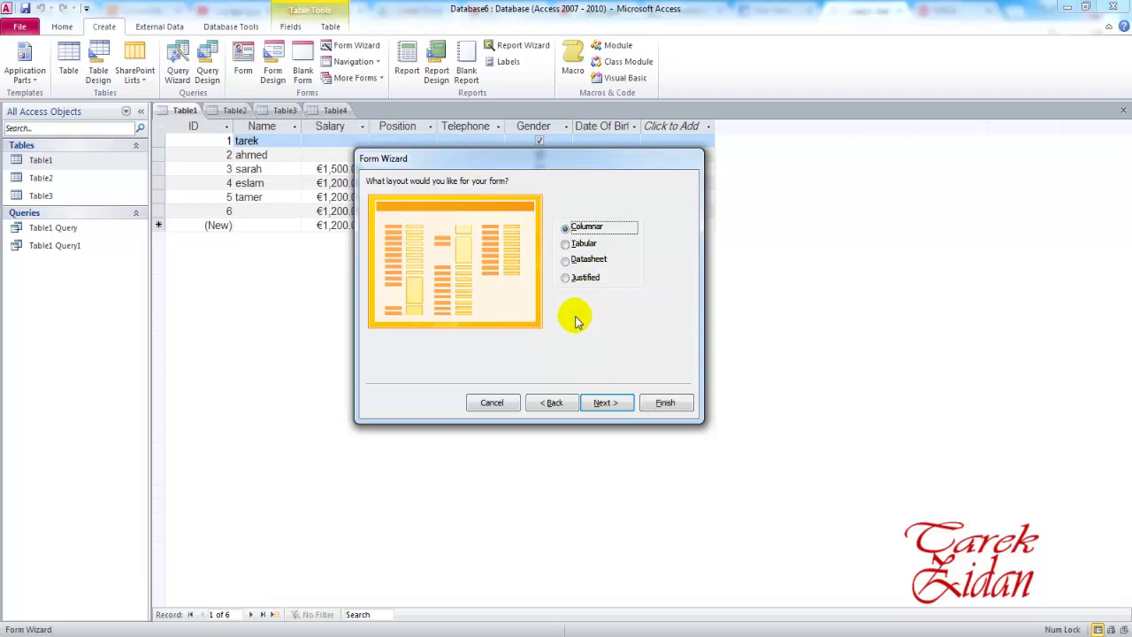
left_click(608, 405)
type("بيانات الموظفين")
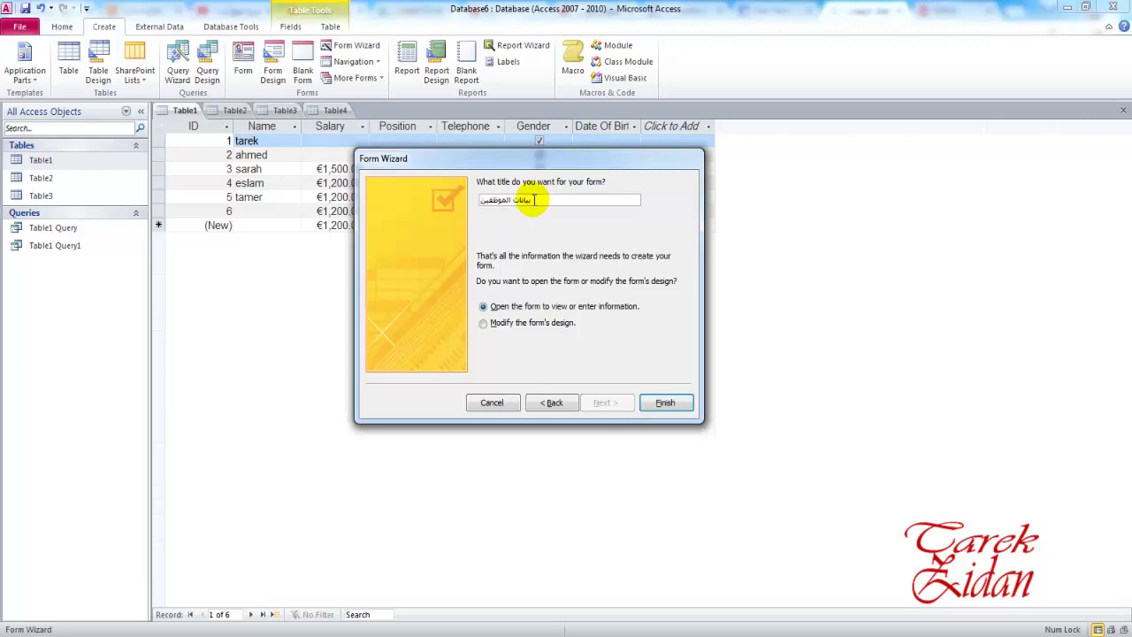
left_click(677, 406)
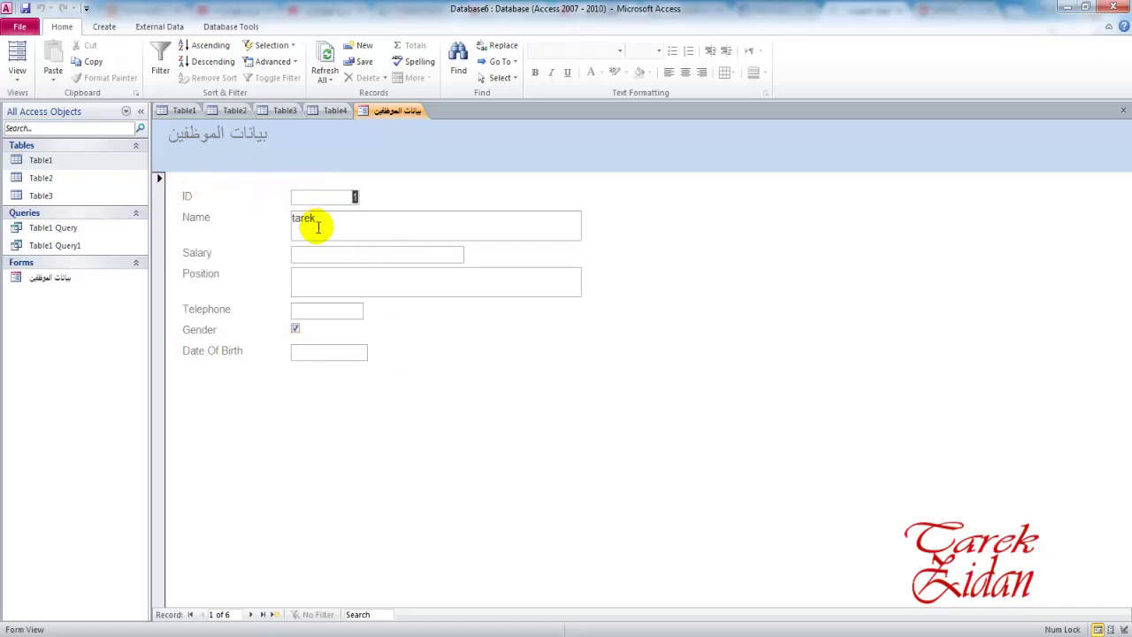
- Enter salary 4000, replace the position with Communications Engineer, and fill in the telephone number
left_click(312, 254)
type("4000")
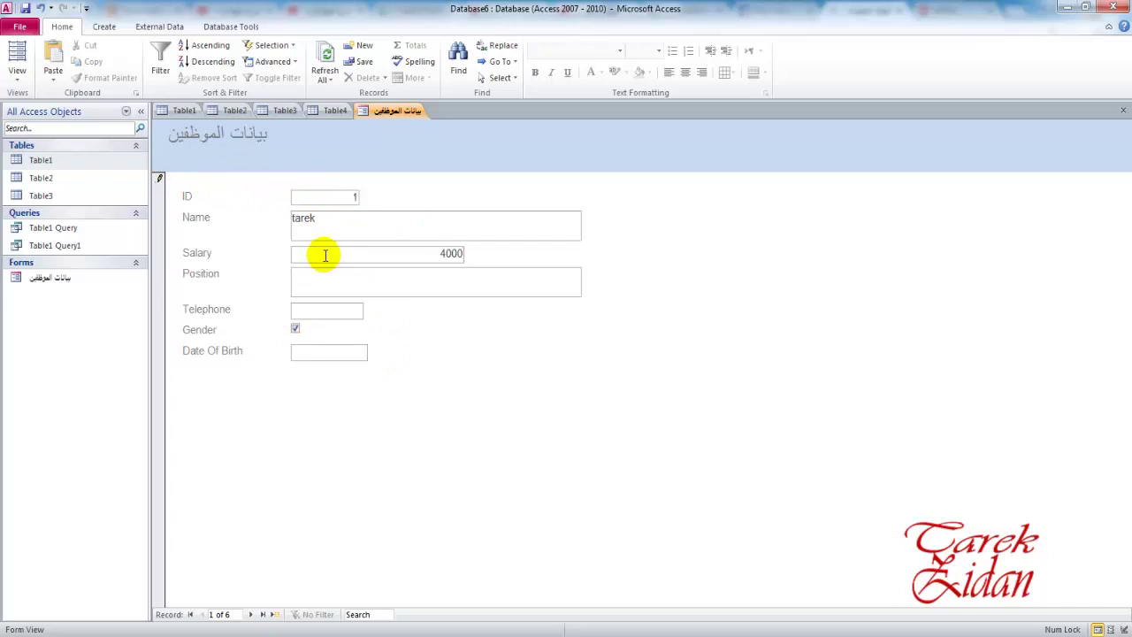
key("Tab")
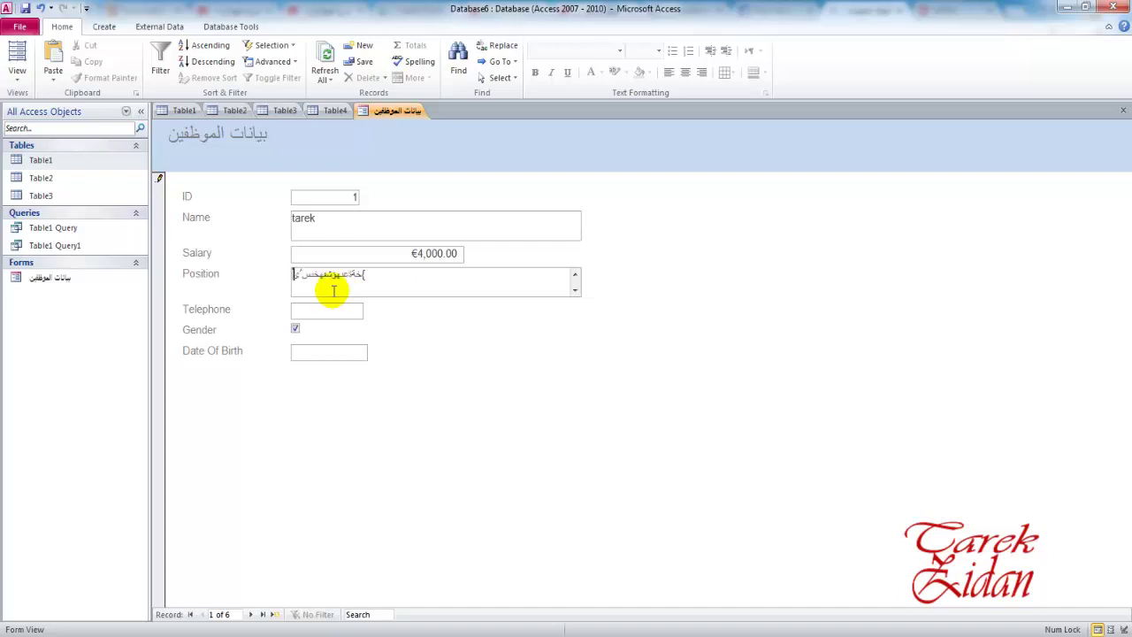
type("شيخس'لهستق")
left_click(467, 280)
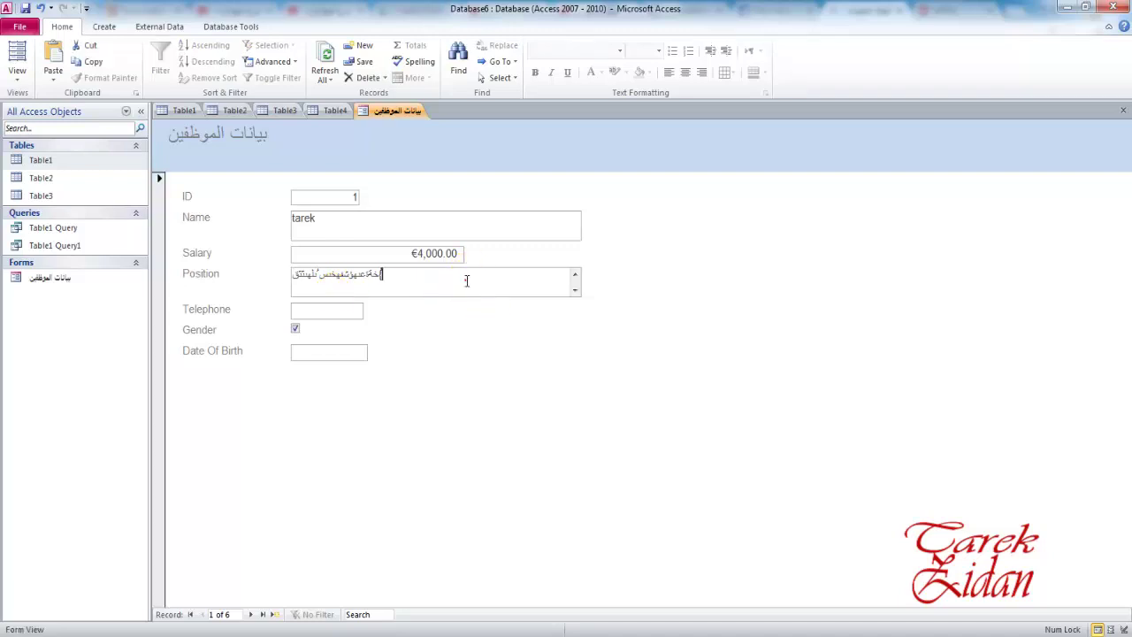
double_click(467, 281)
left_click(467, 281)
double_click(467, 281)
triple_click(462, 283)
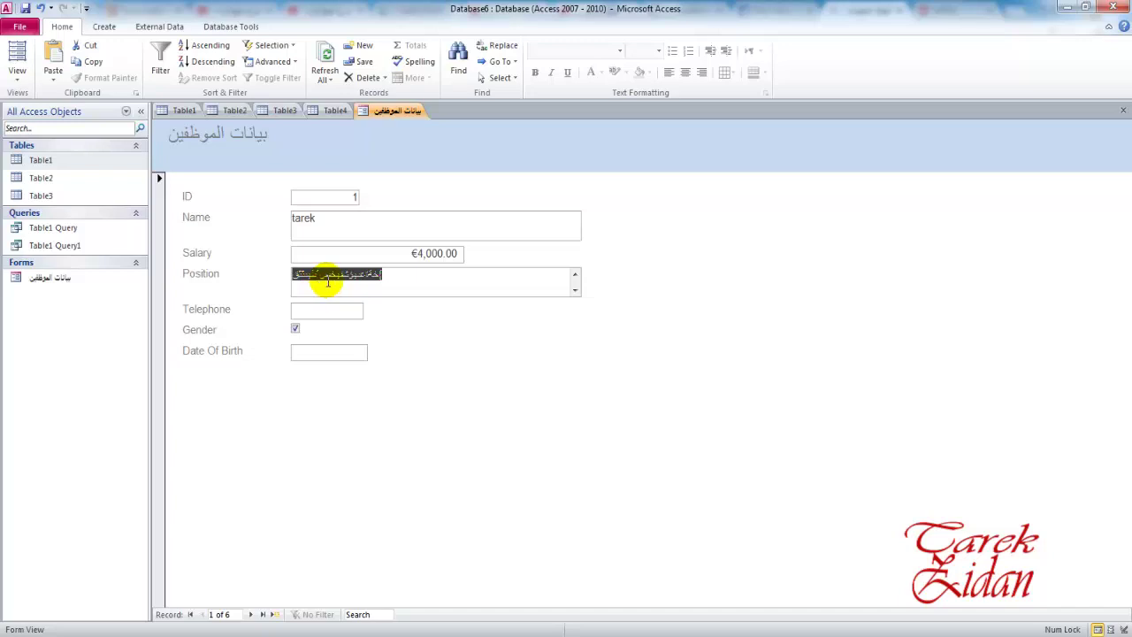
type("Corn")
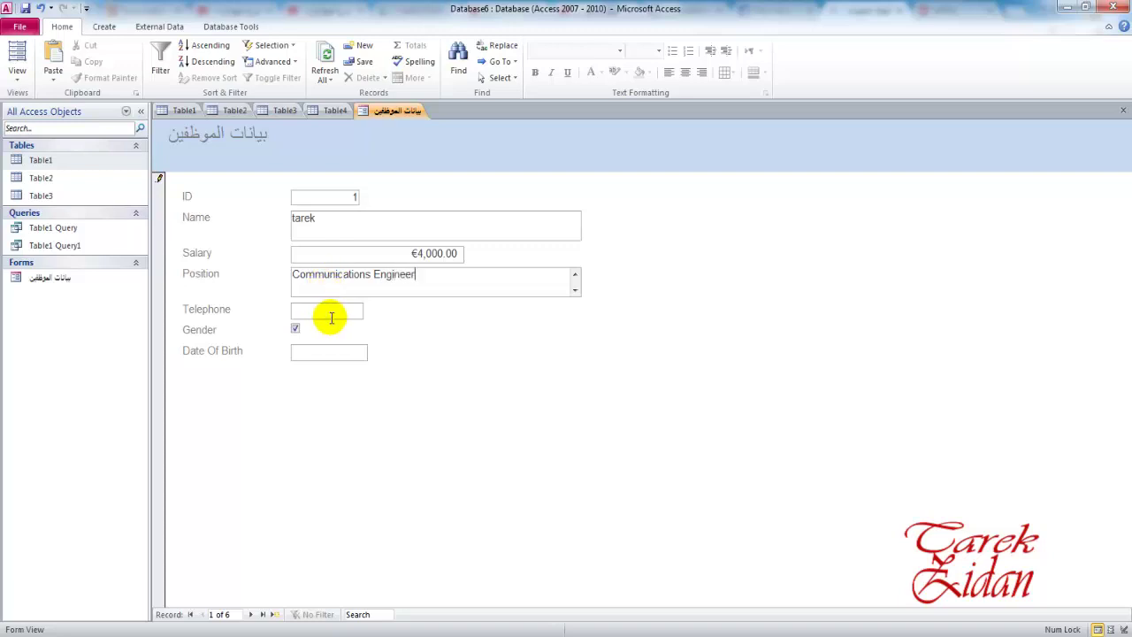
left_click(332, 311)
type("4545454")
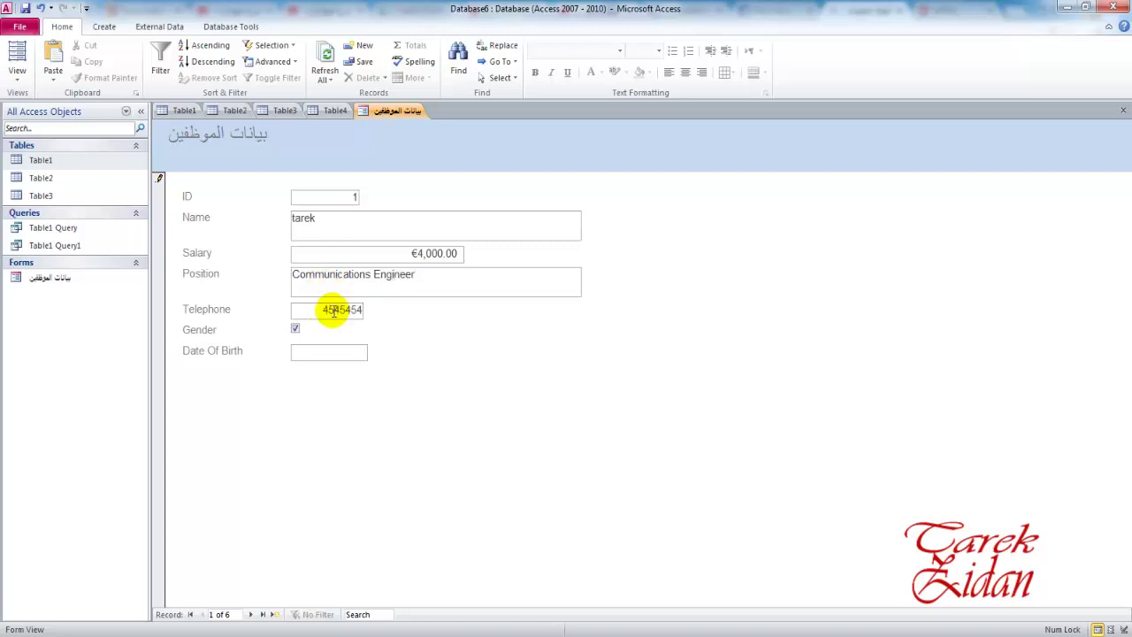
left_click(364, 352)
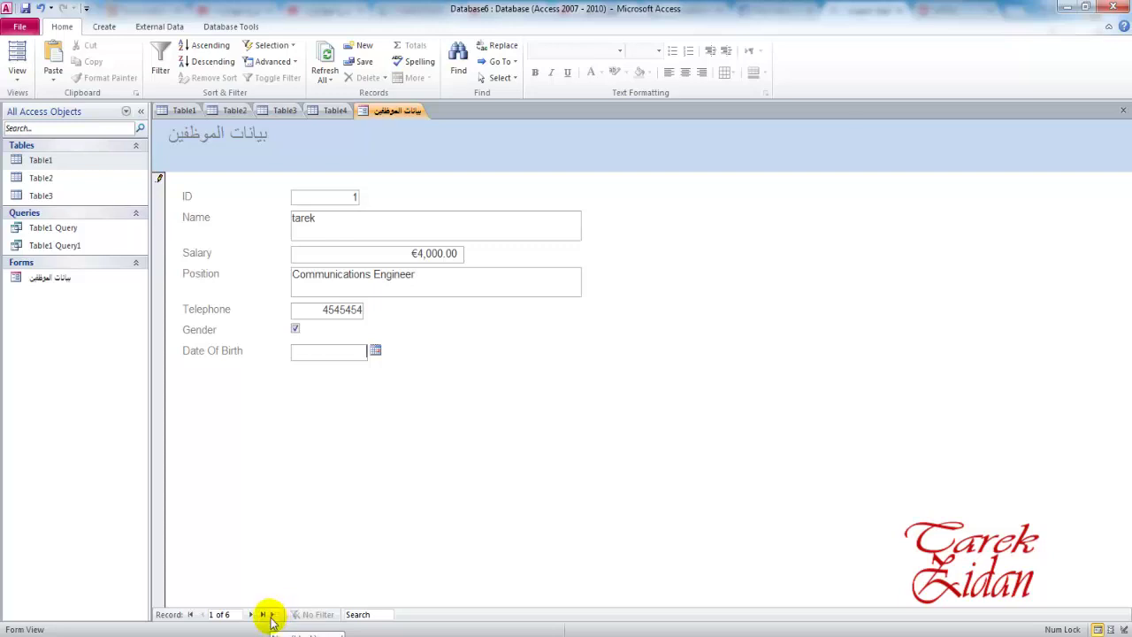
- Browse all six records with Next, Previous, First and Last, ending on blank record 7
left_click(252, 614)
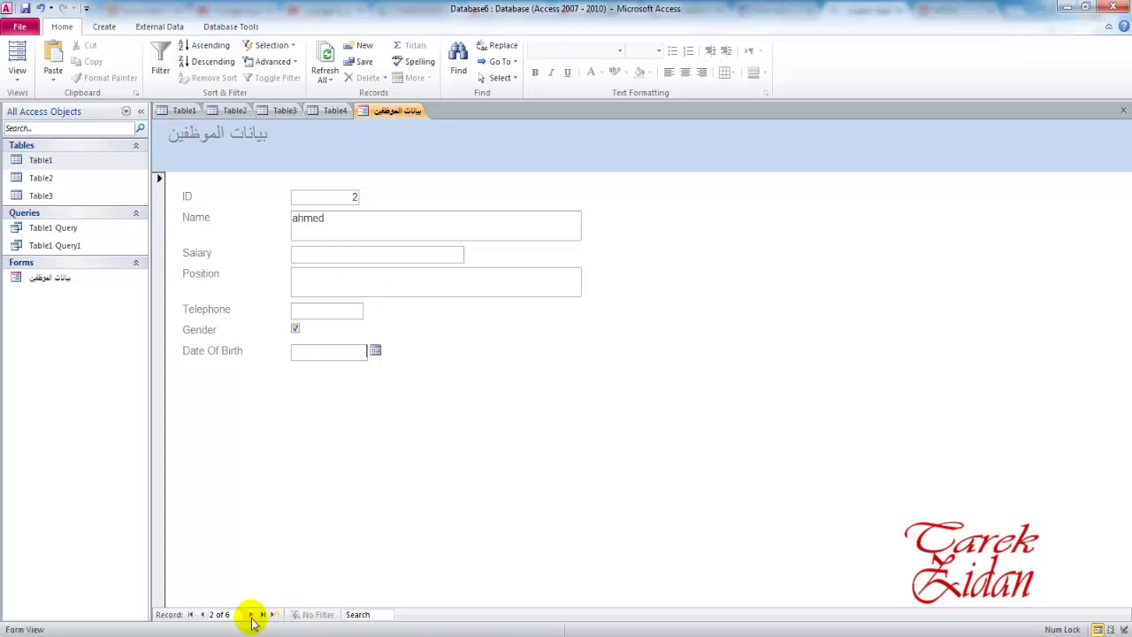
left_click(191, 614)
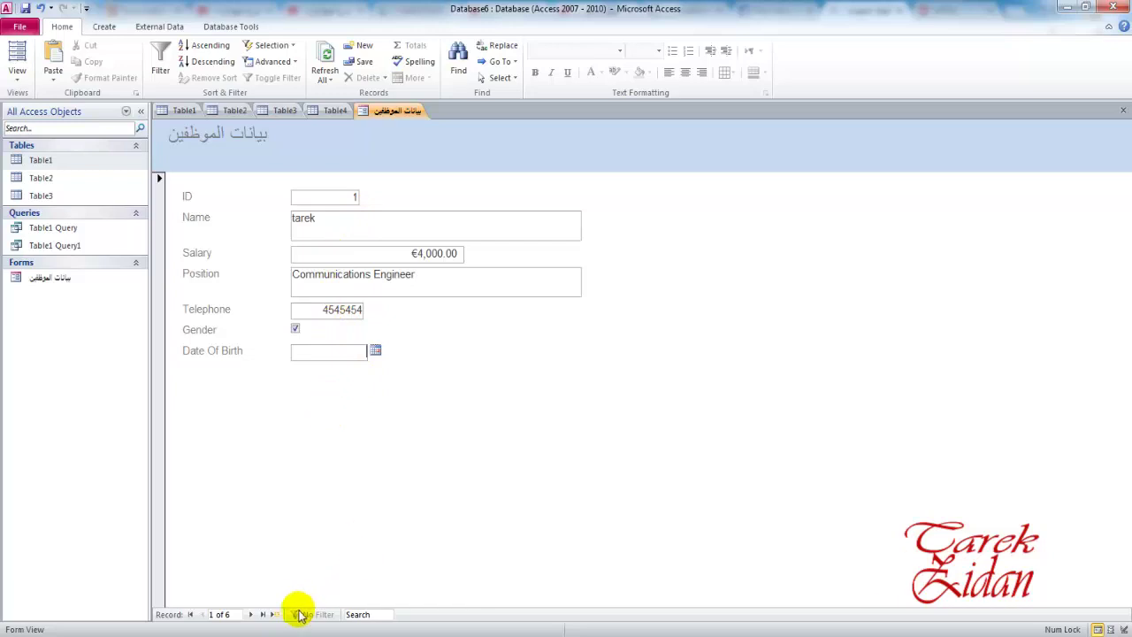
left_click(254, 615)
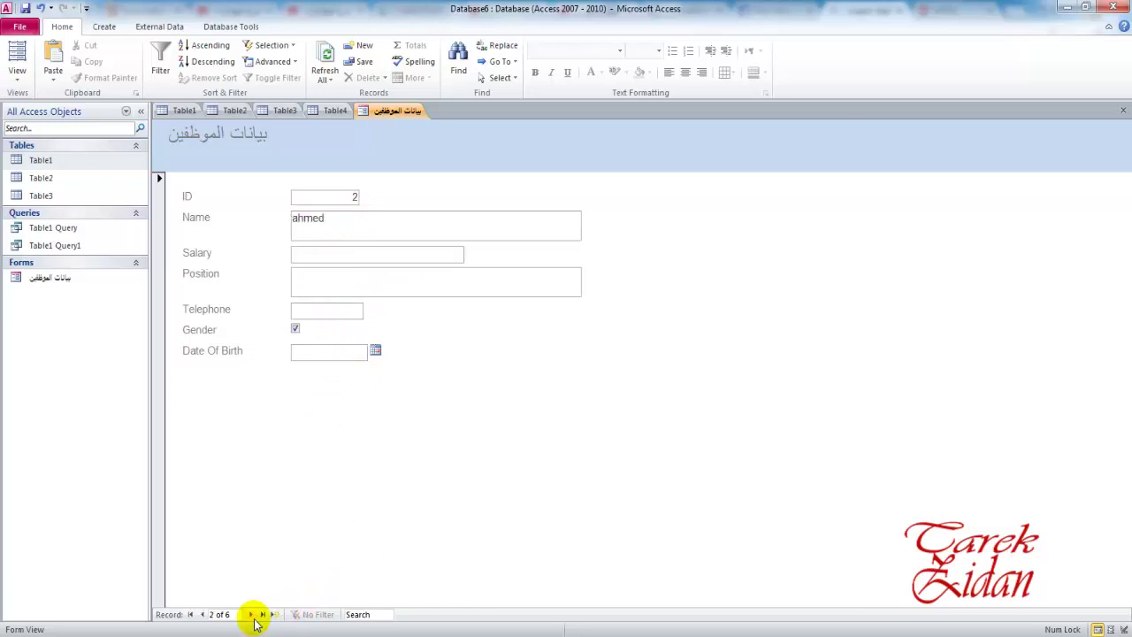
left_click(254, 615)
left_click(254, 615)
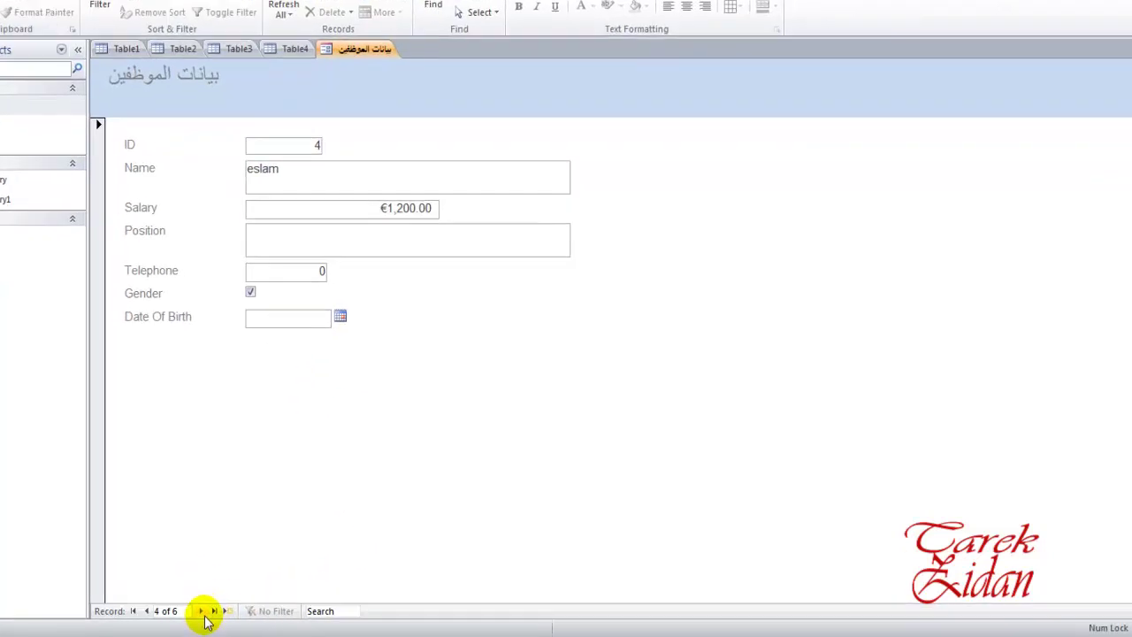
left_click(254, 615)
left_click(151, 608)
left_click(151, 609)
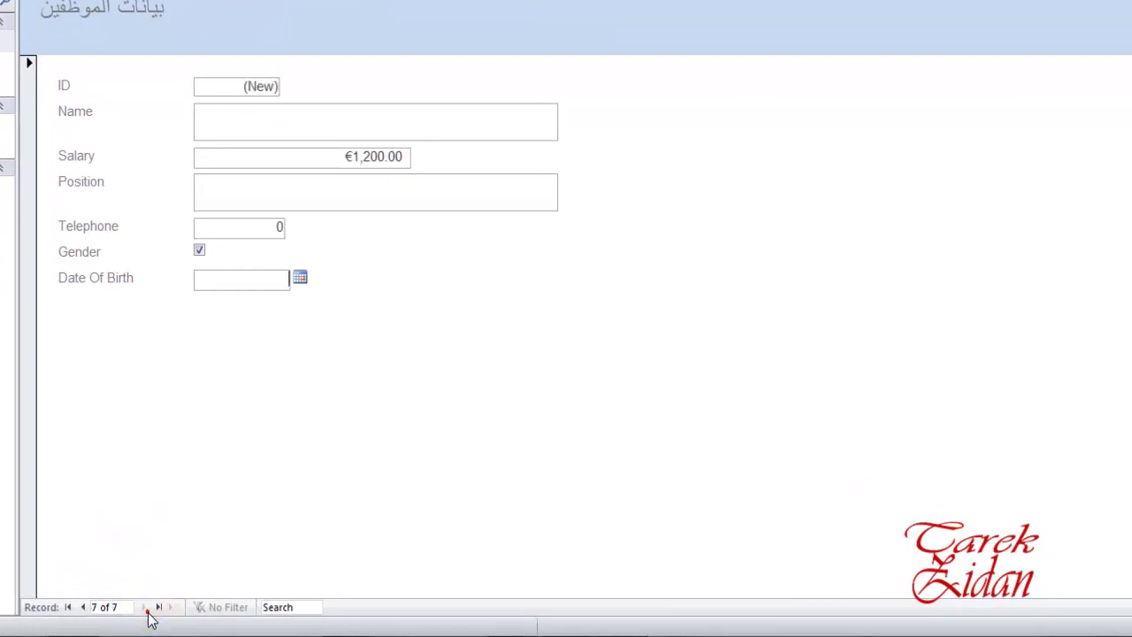
left_click(82, 607)
left_click(68, 606)
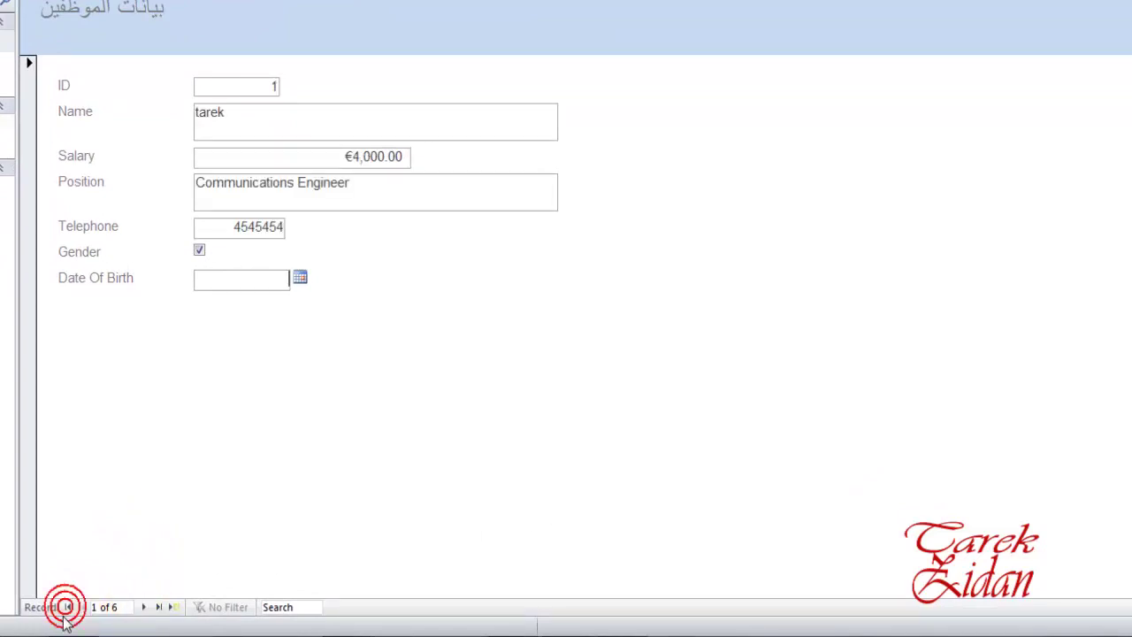
left_click(162, 608)
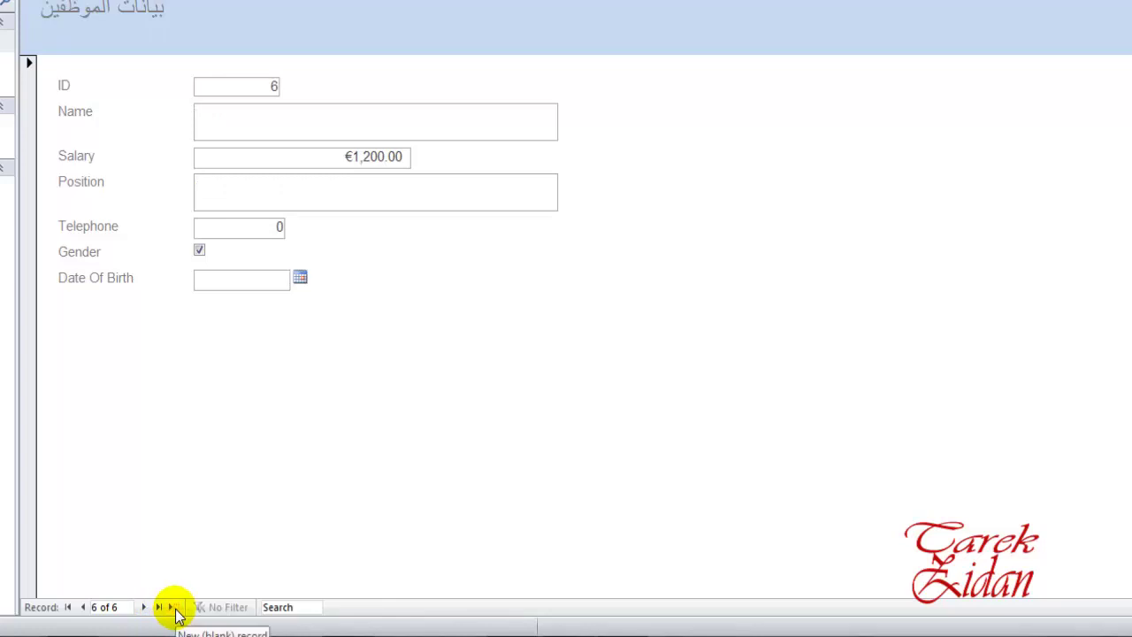
left_click(174, 608)
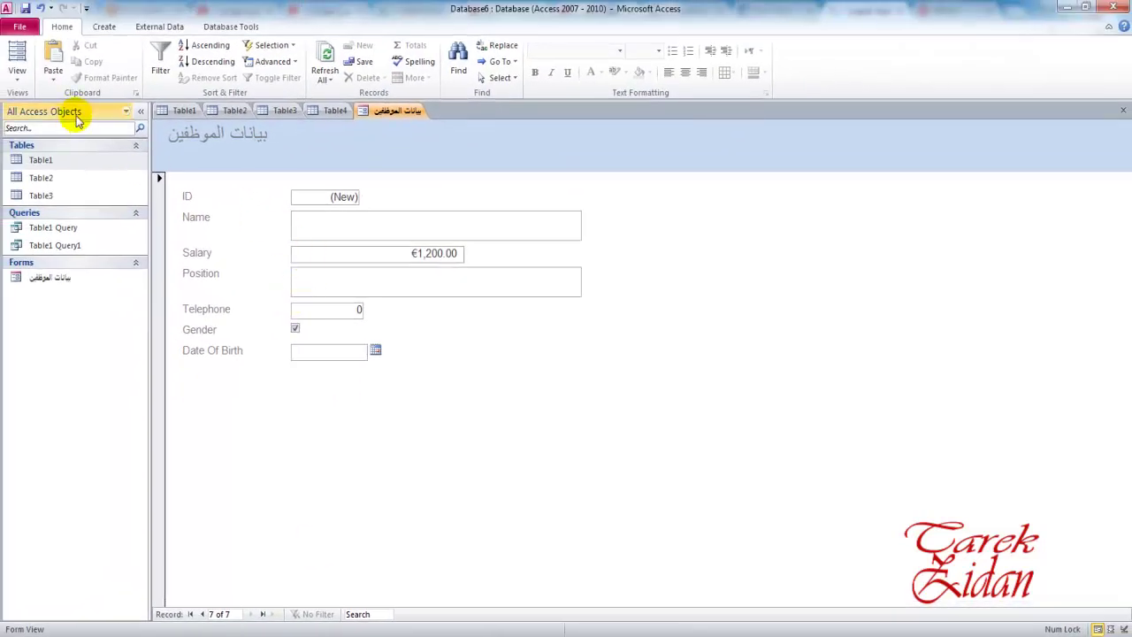
- Enter the new employee's name, position ACC and telephone number in record 7
left_click(182, 110)
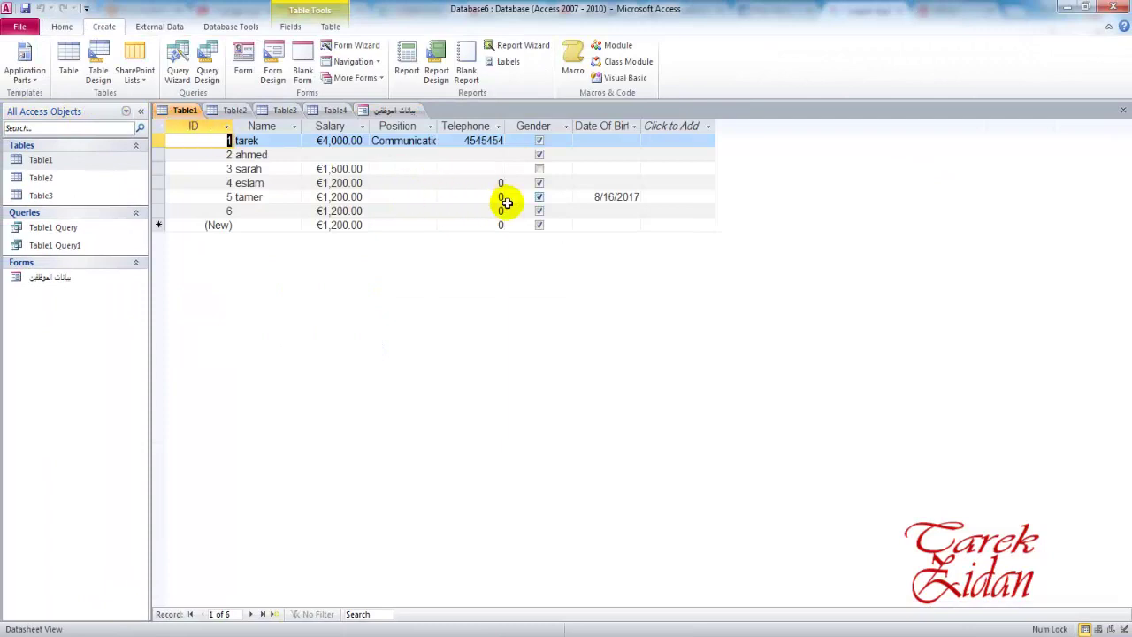
left_click(397, 110)
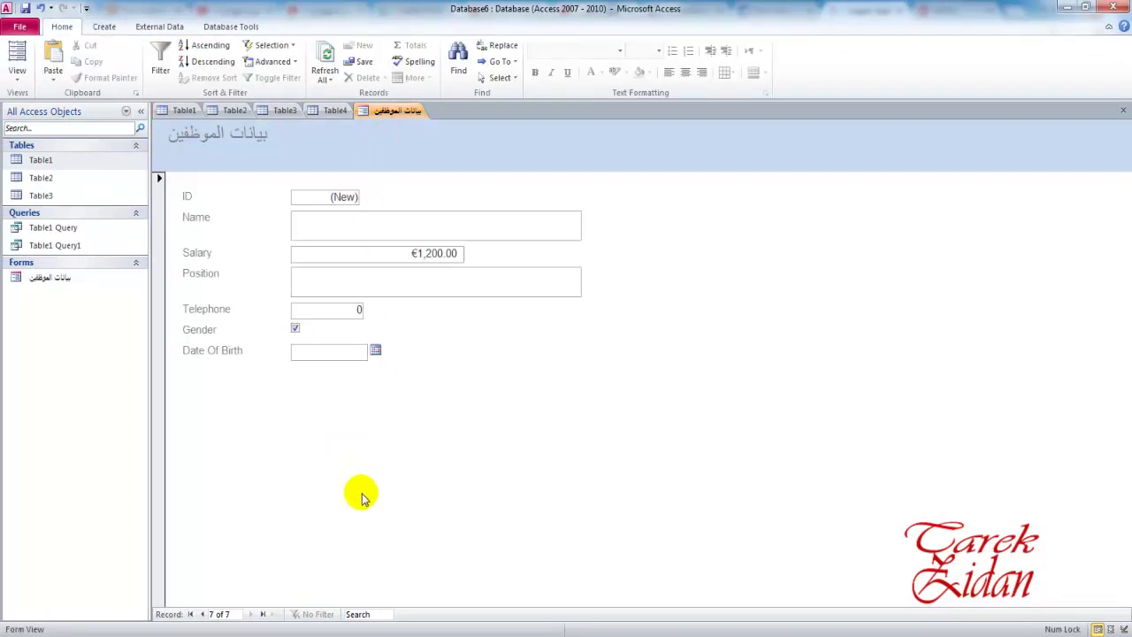
left_click(330, 196)
key("Tab")
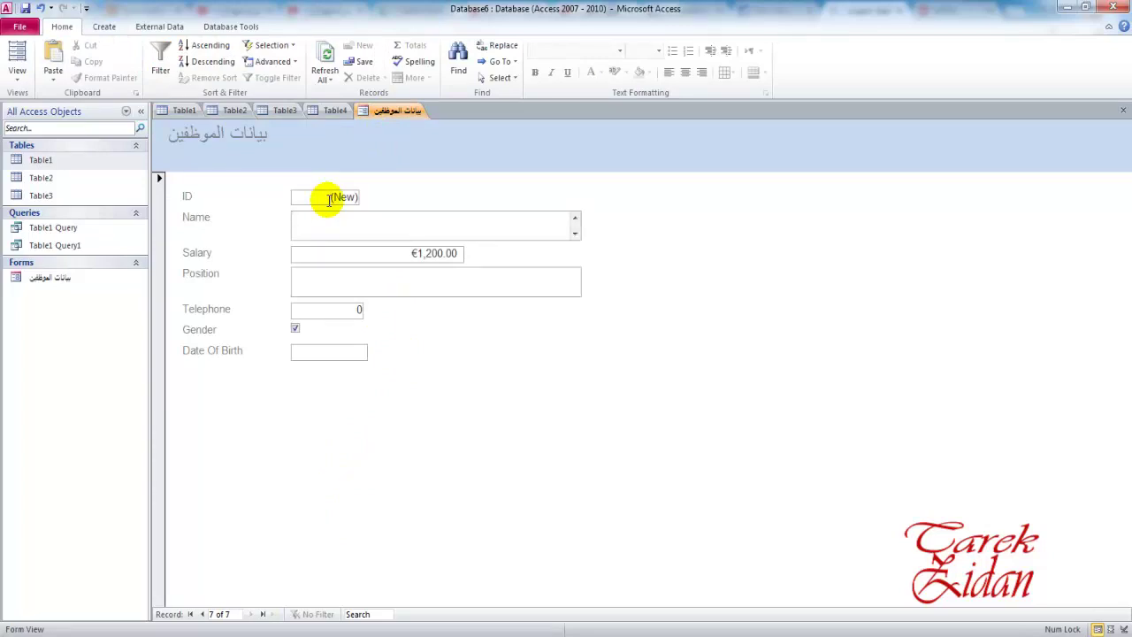
type("Ra")
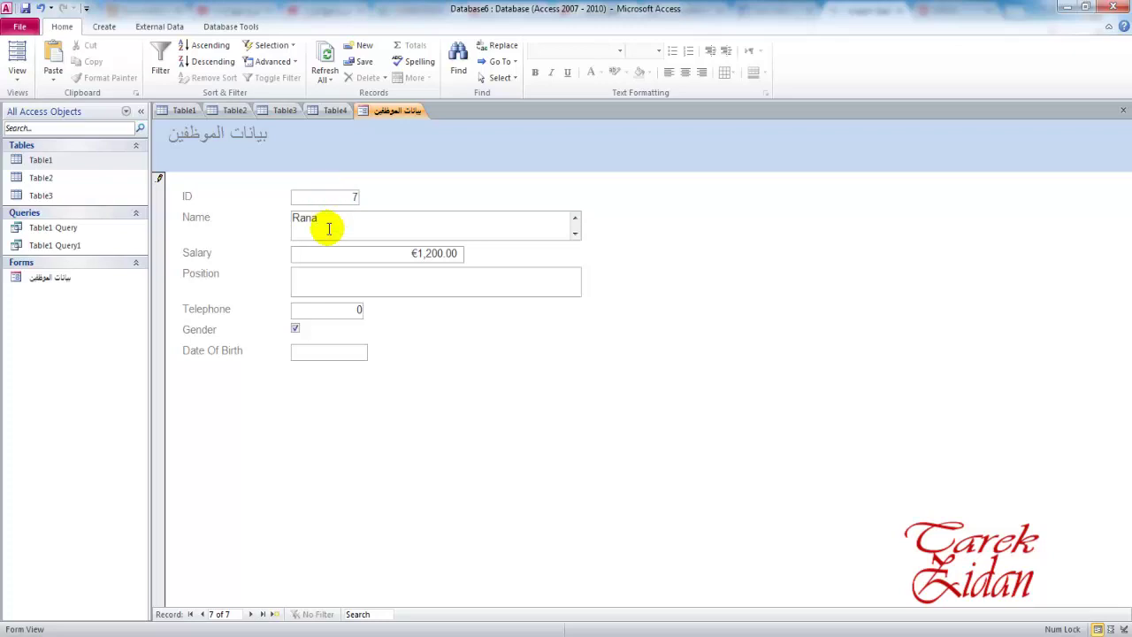
left_click(394, 281)
type("ACC")
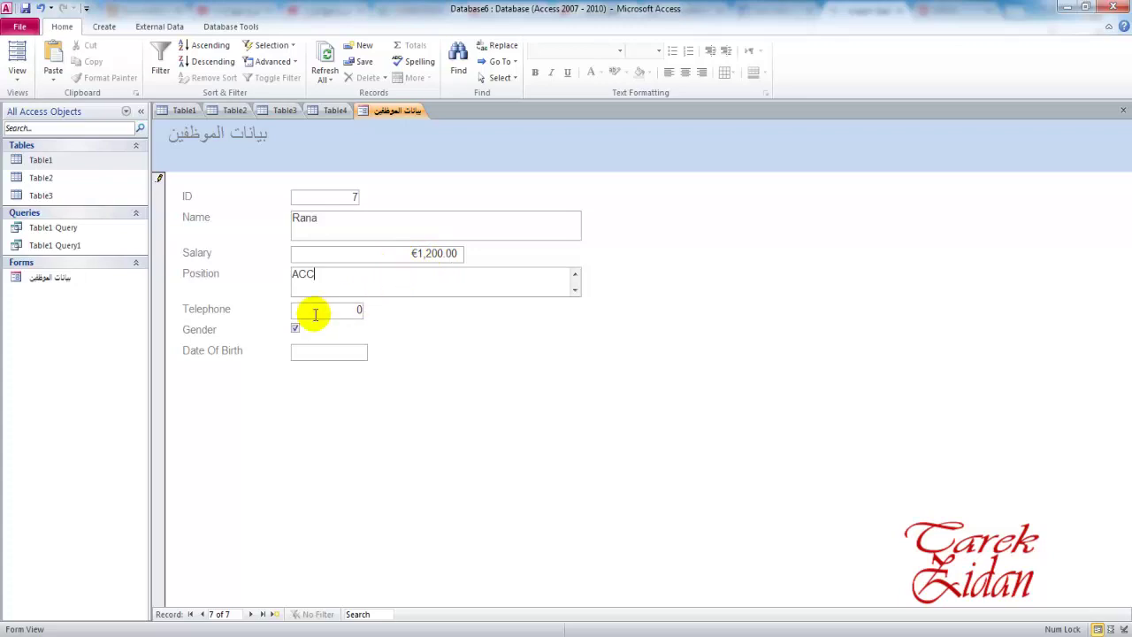
left_click(314, 310)
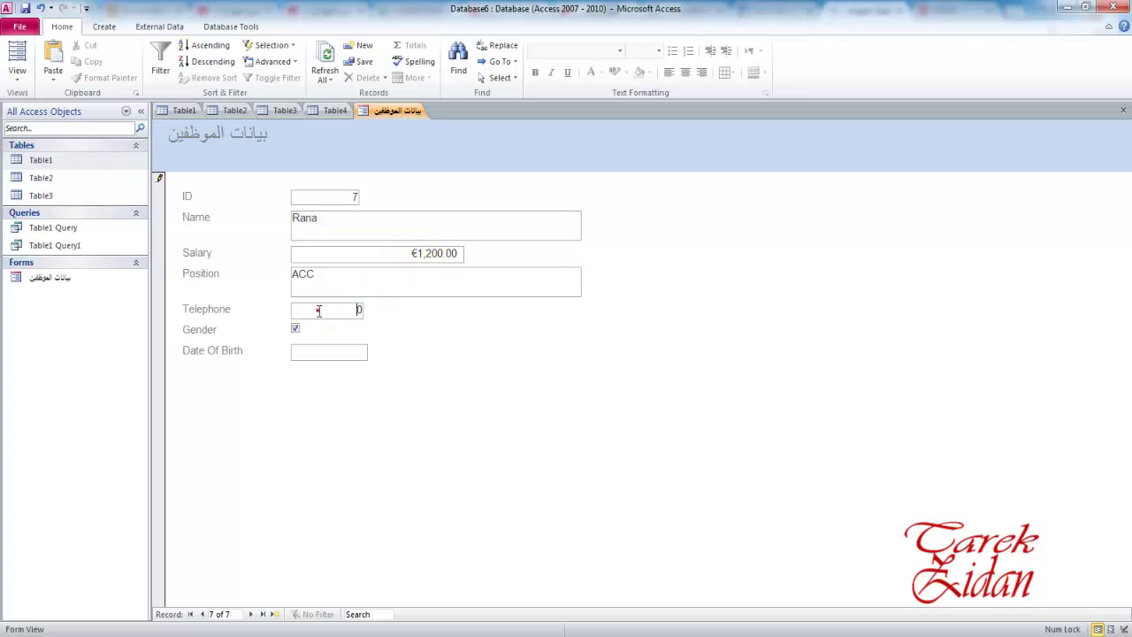
type("54455")
left_click(317, 351)
- Check the new row in the Table1 datasheet, then return to record 7 and tick Gender
left_click(254, 614)
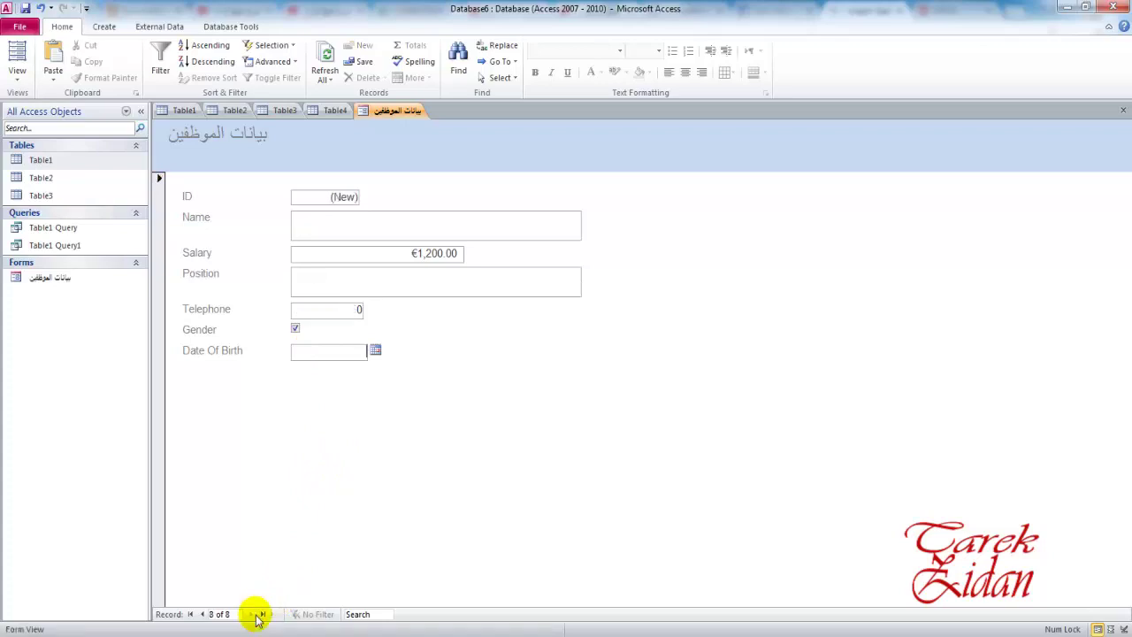
left_click(201, 614)
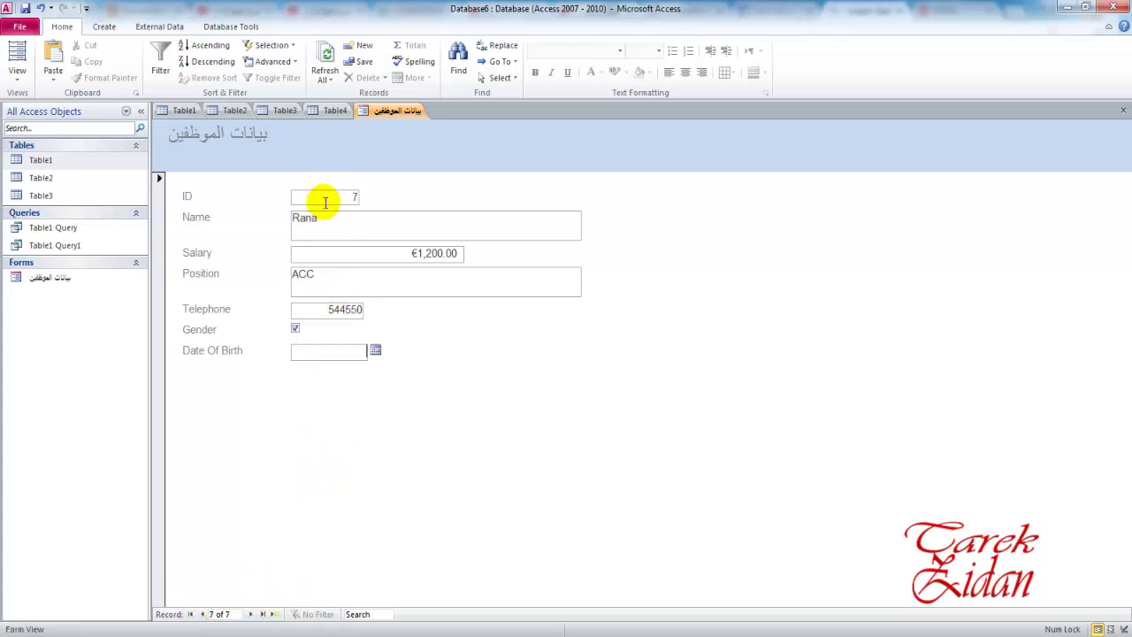
left_click(188, 110)
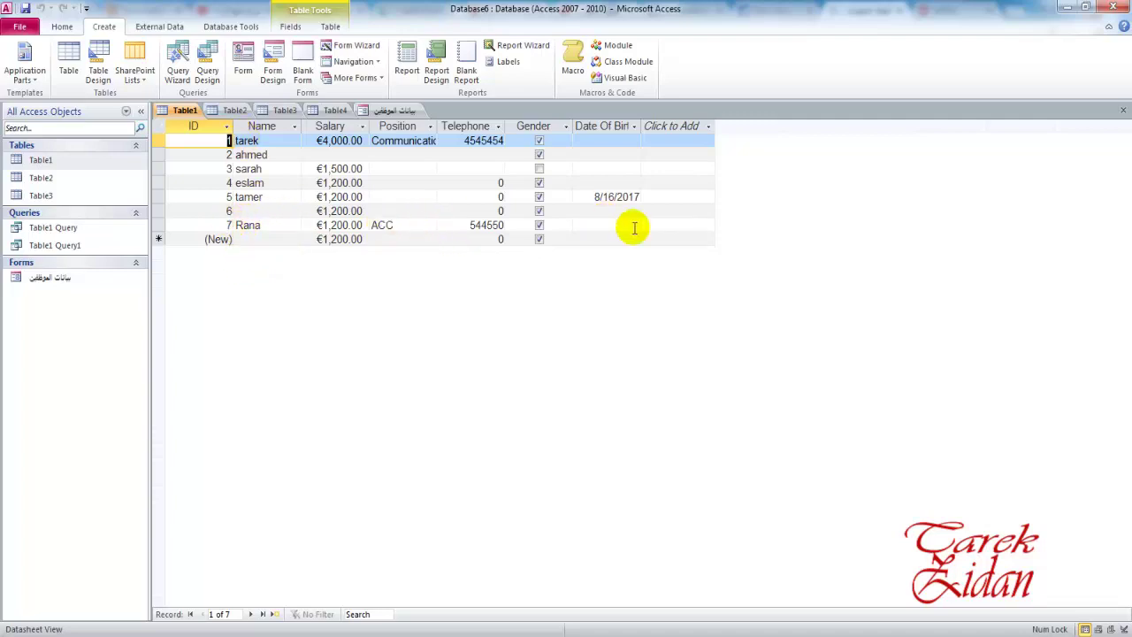
left_click(391, 112)
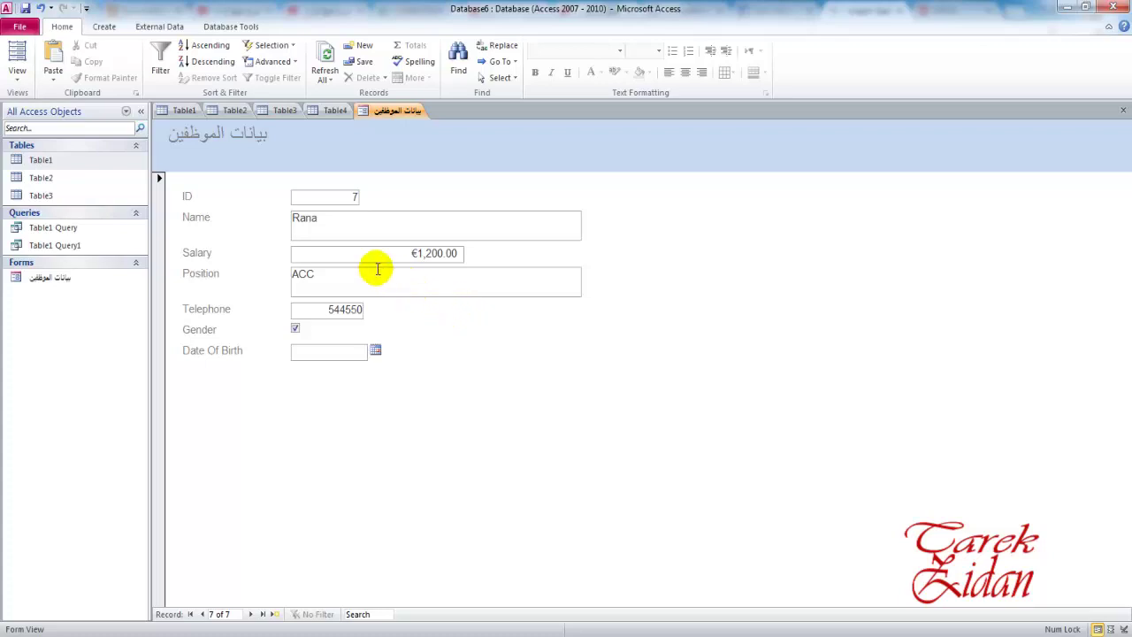
left_click(160, 113)
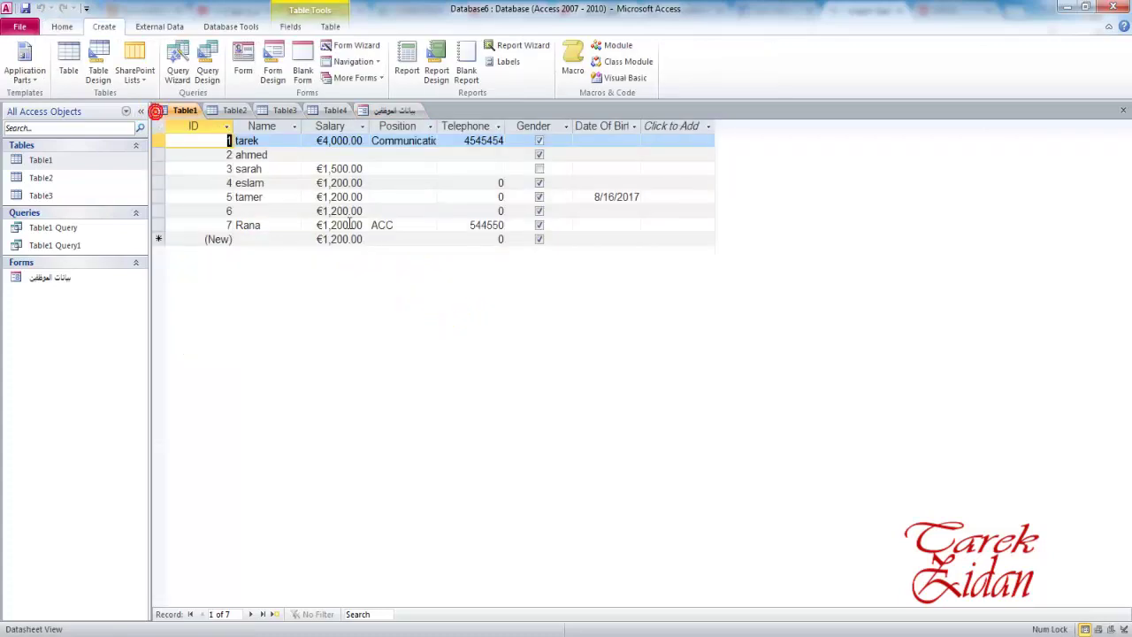
left_click(392, 113)
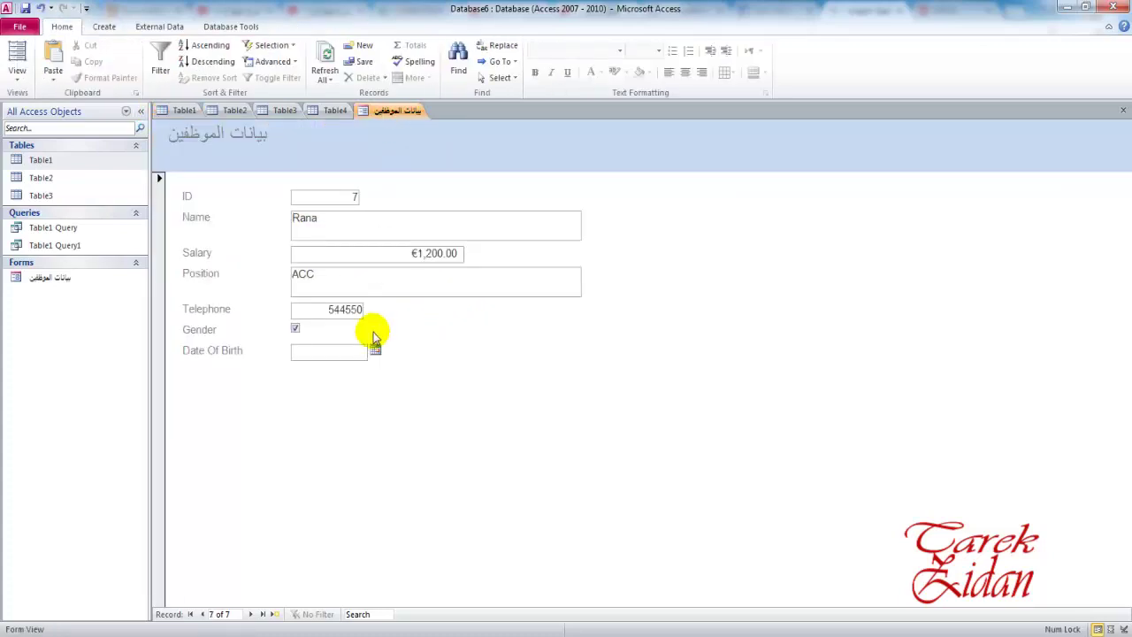
left_click(346, 290)
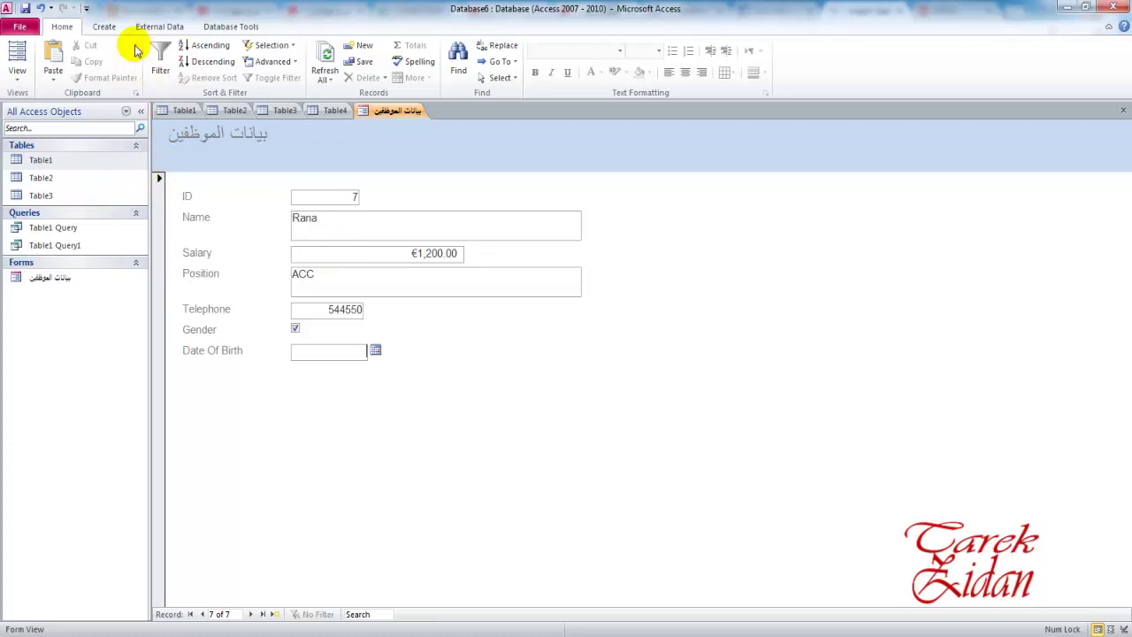
- Start a new query in Design View and add Table1, Table2 and Table3 from Show Table
left_click(105, 27)
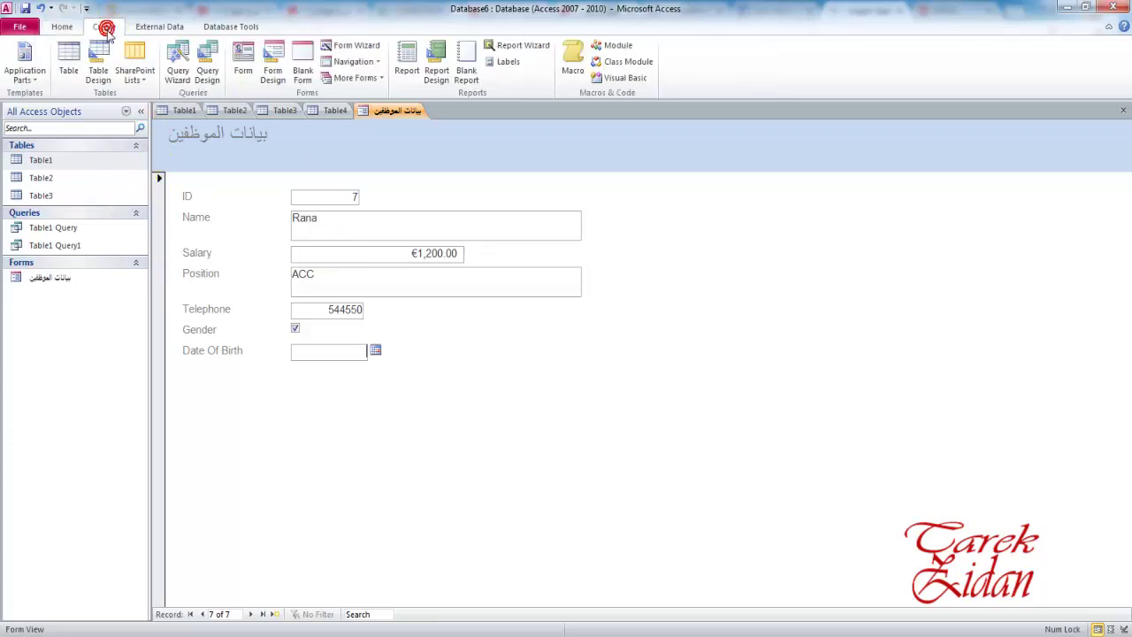
left_click(208, 75)
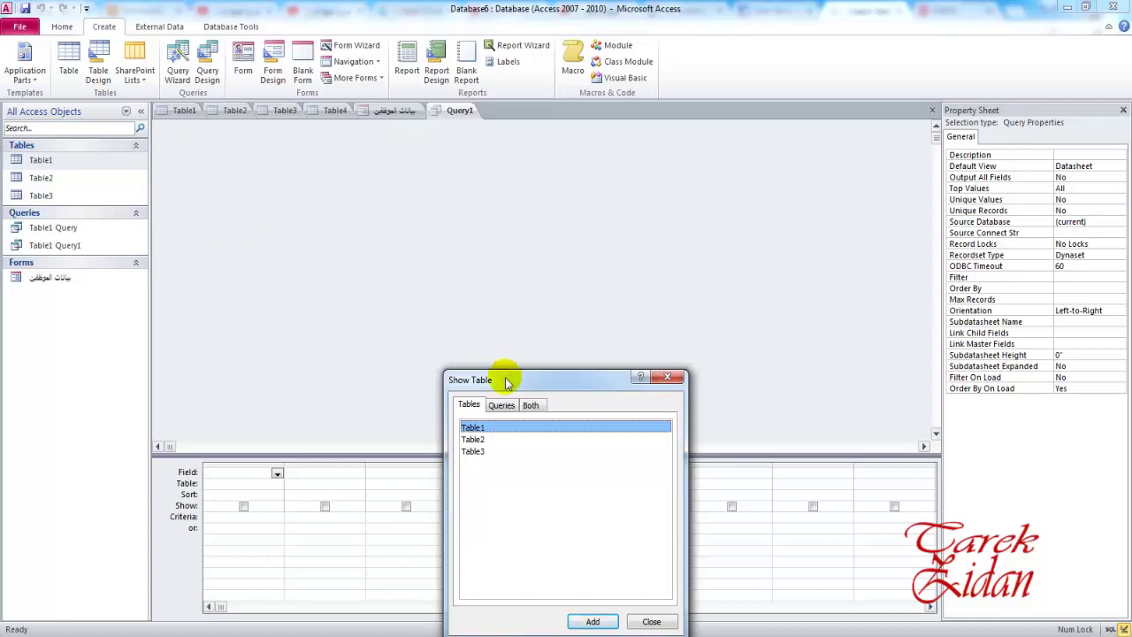
left_click_drag(500, 380, 456, 221)
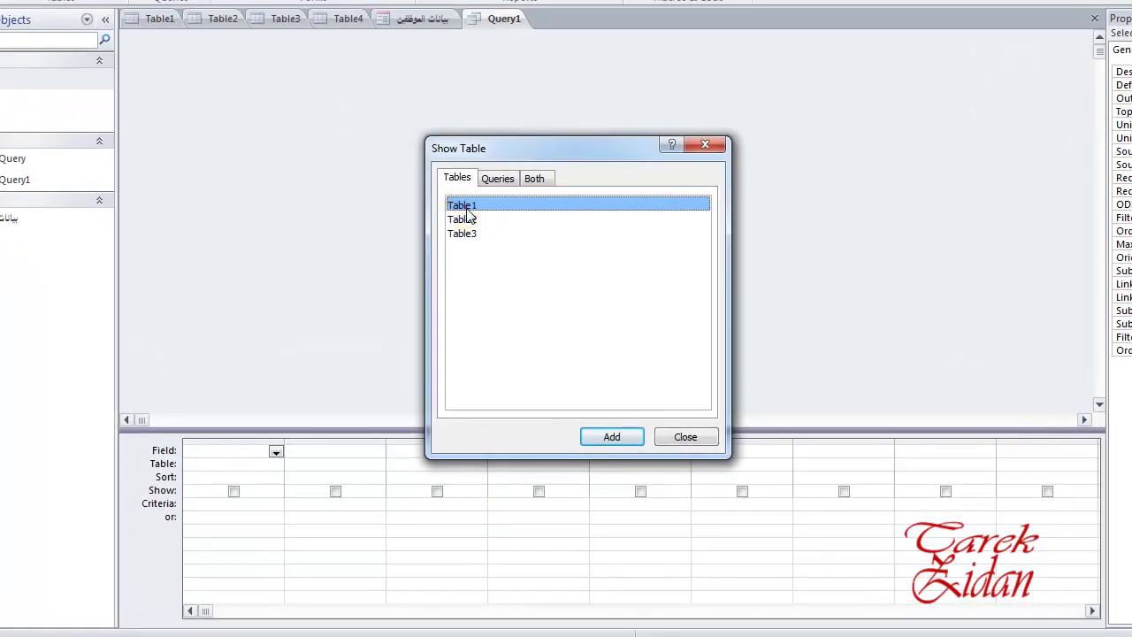
double_click(427, 267)
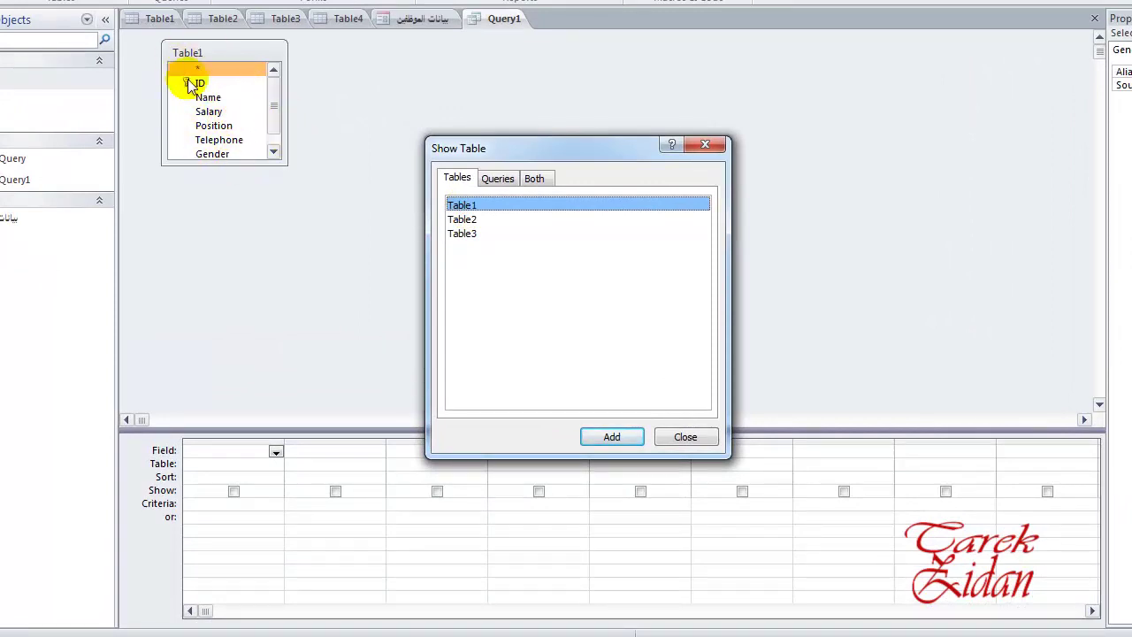
left_click(461, 220)
double_click(461, 220)
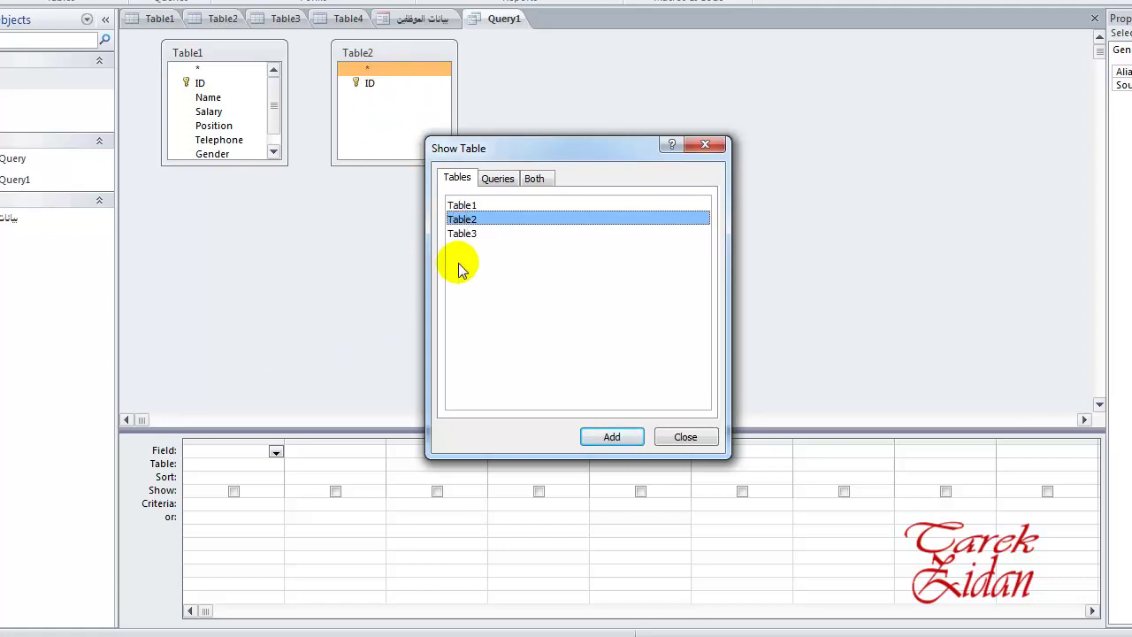
double_click(467, 237)
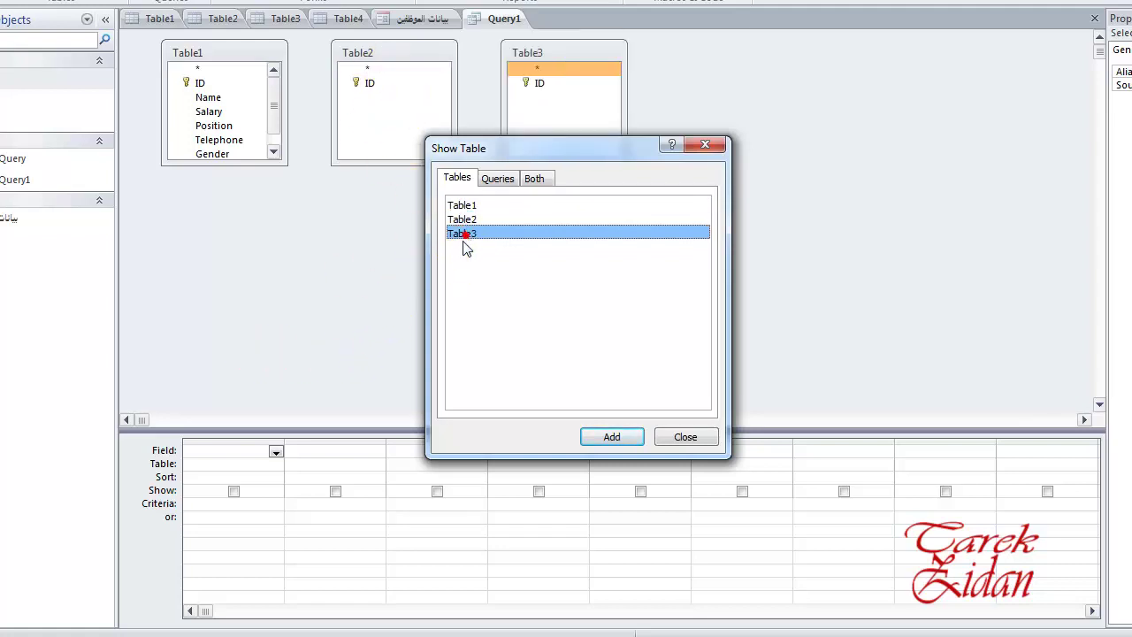
left_click(619, 440)
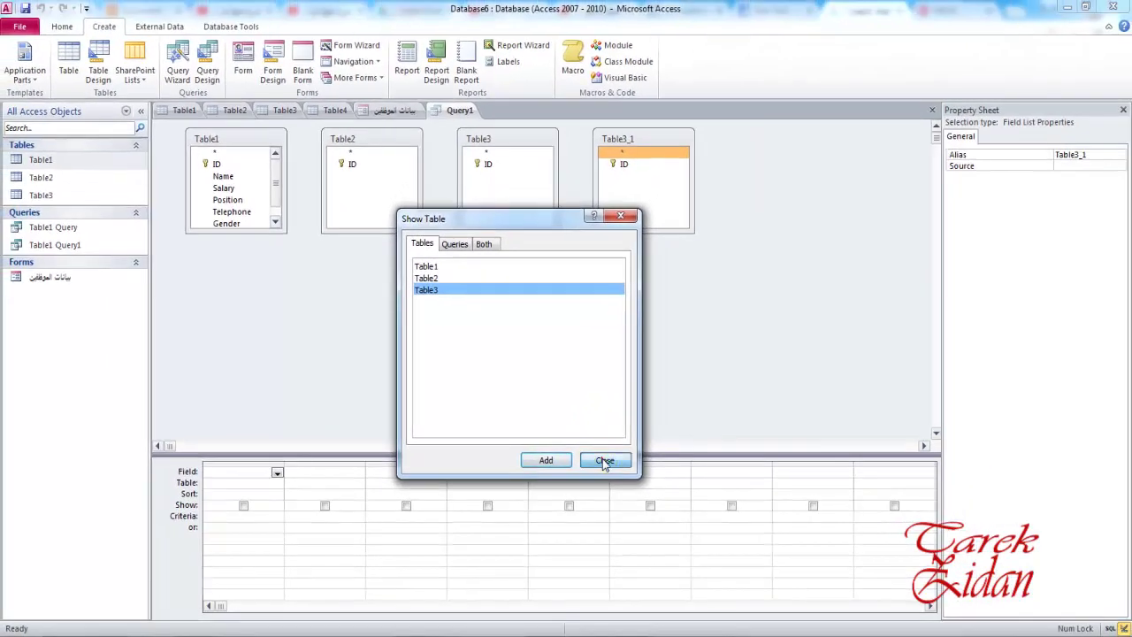
left_click(608, 459)
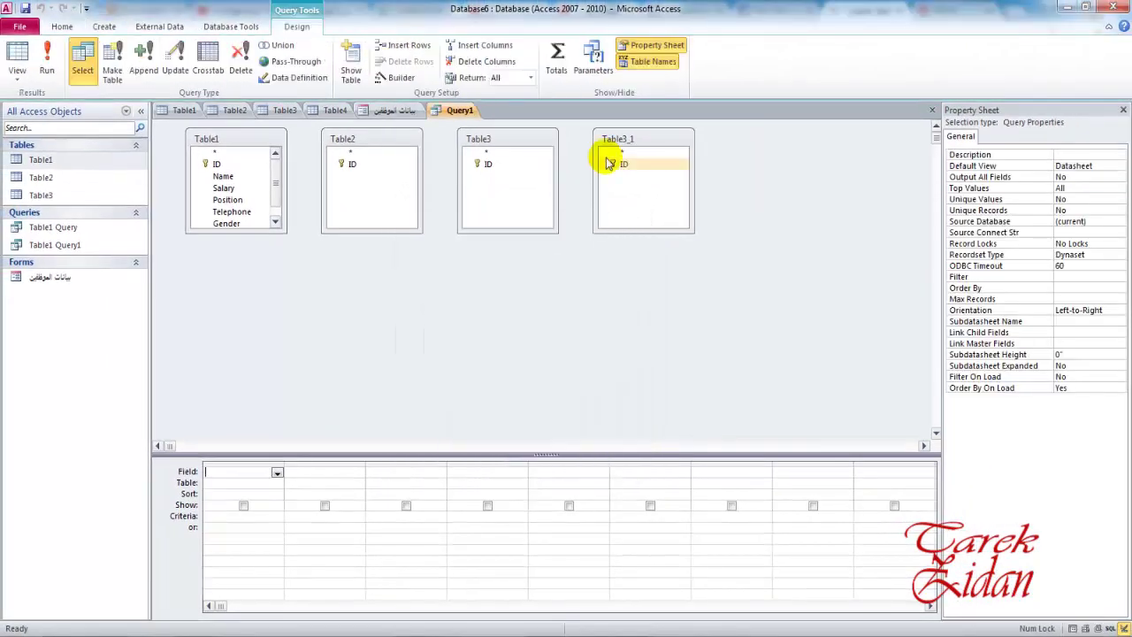
- Remove the duplicate Table3_1 field list from the query
right_click(621, 151)
left_click(659, 154)
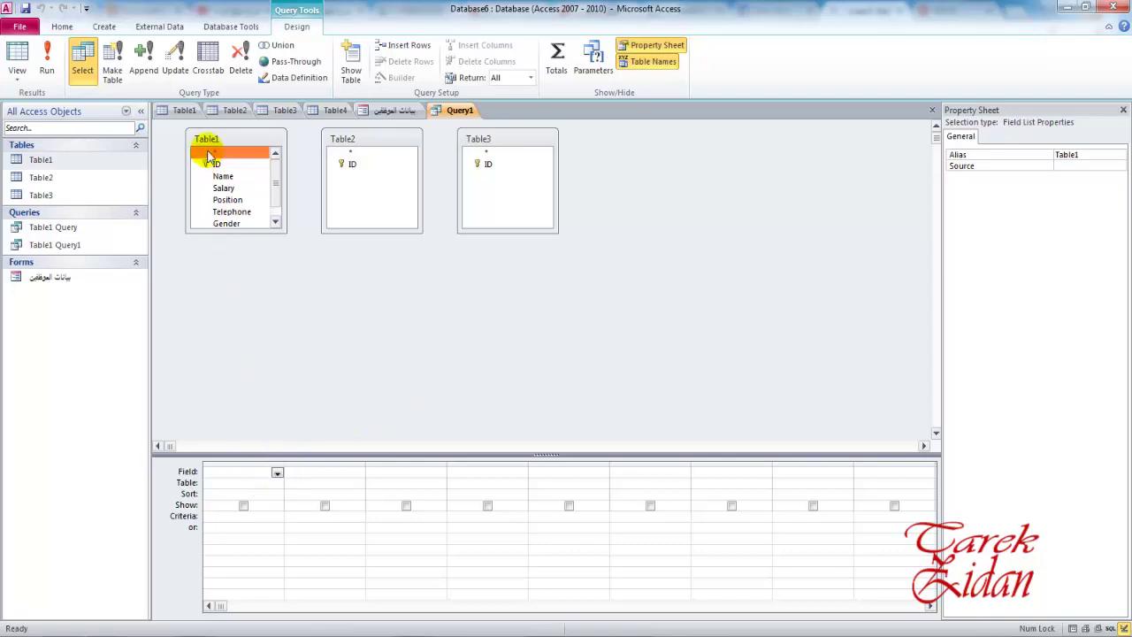
left_click_drag(276, 181, 277, 191)
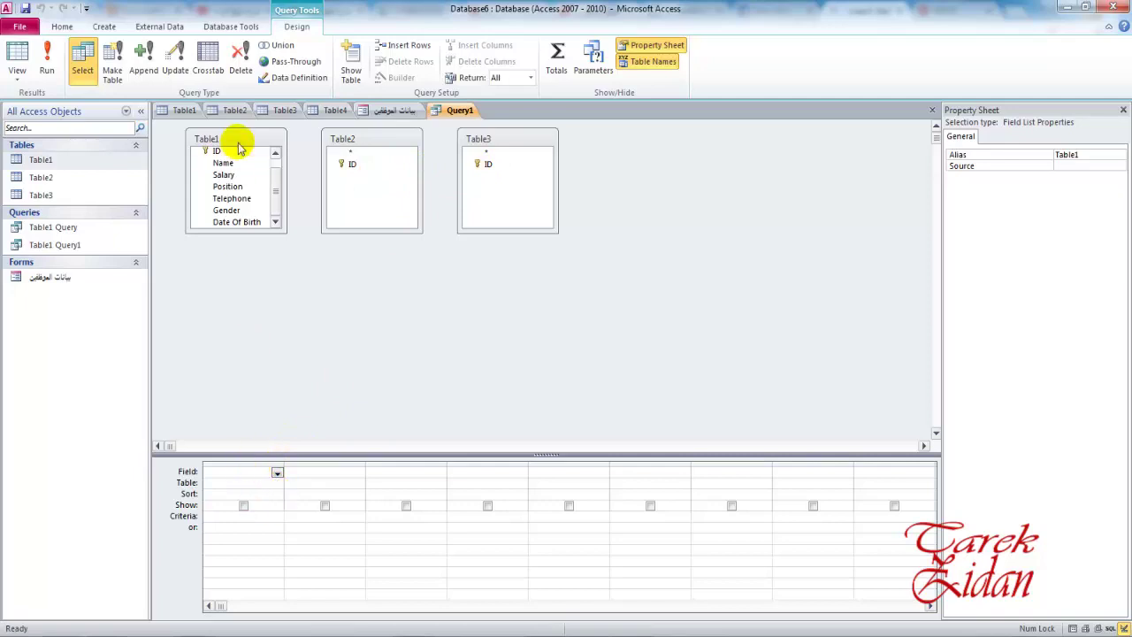
left_click_drag(275, 185, 275, 177)
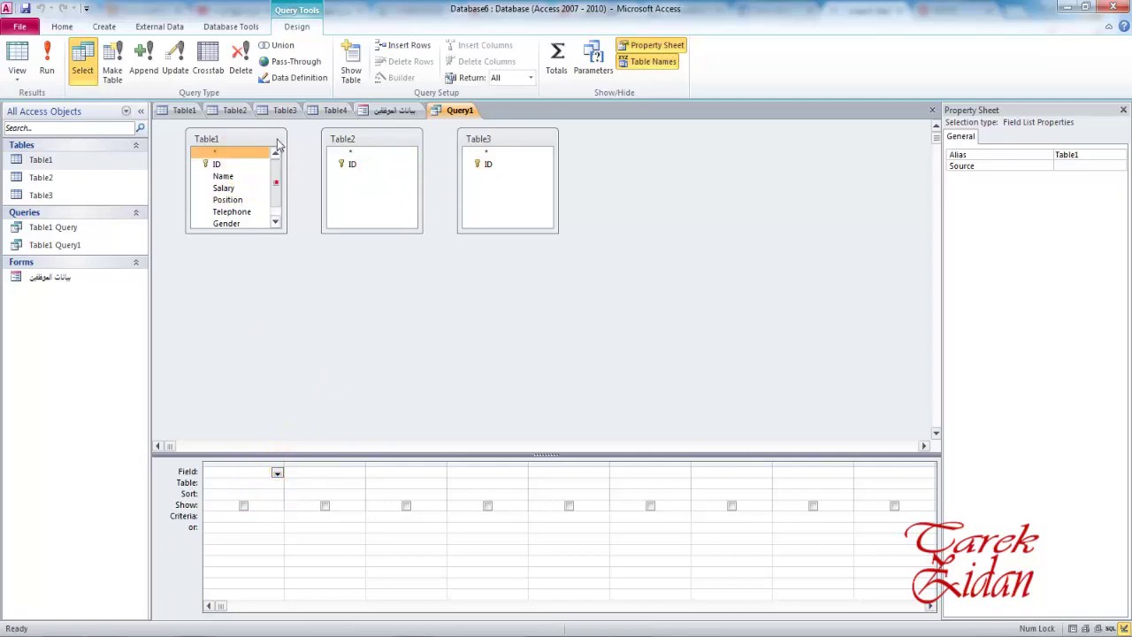
- Add Table2's ID and Table1's Name, Salary and Telephone fields to the design grid
double_click(352, 166)
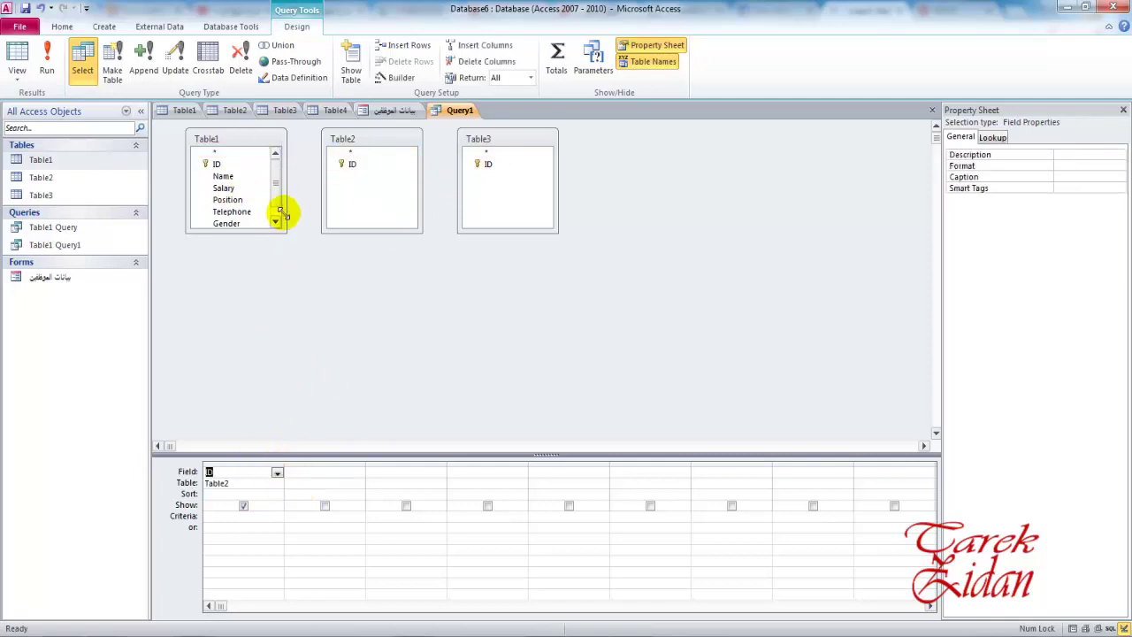
double_click(227, 178)
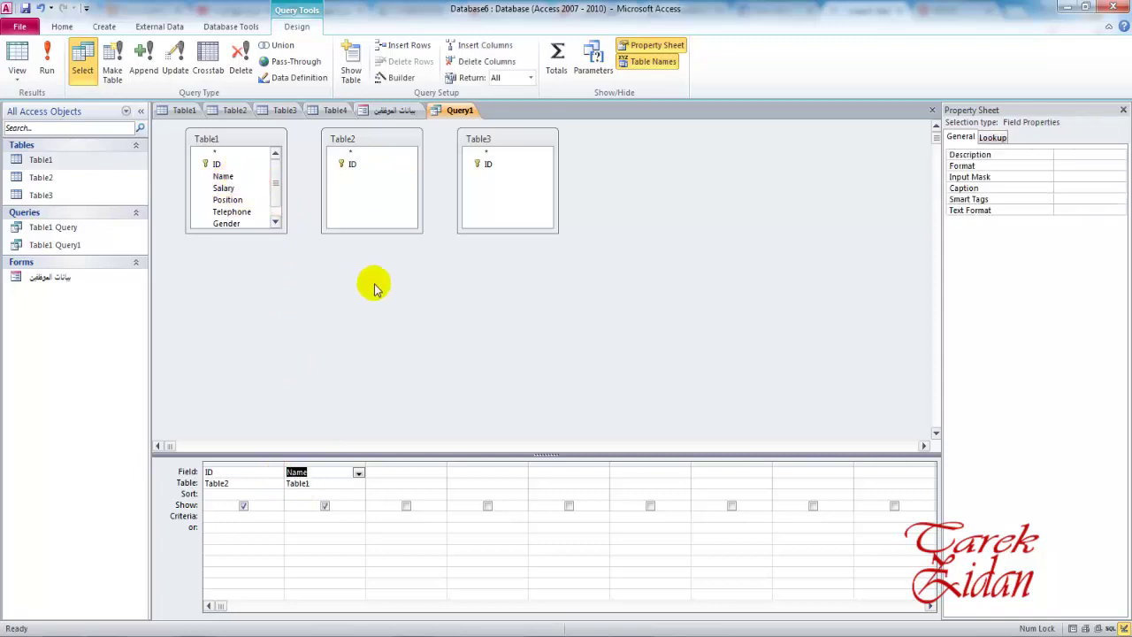
double_click(223, 189)
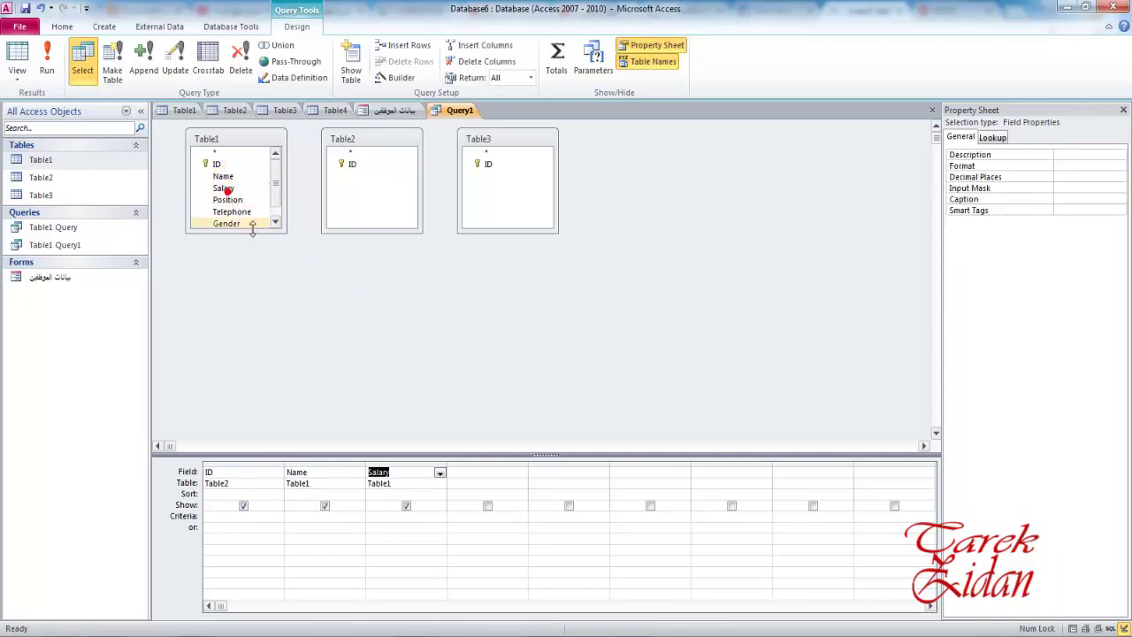
double_click(231, 213)
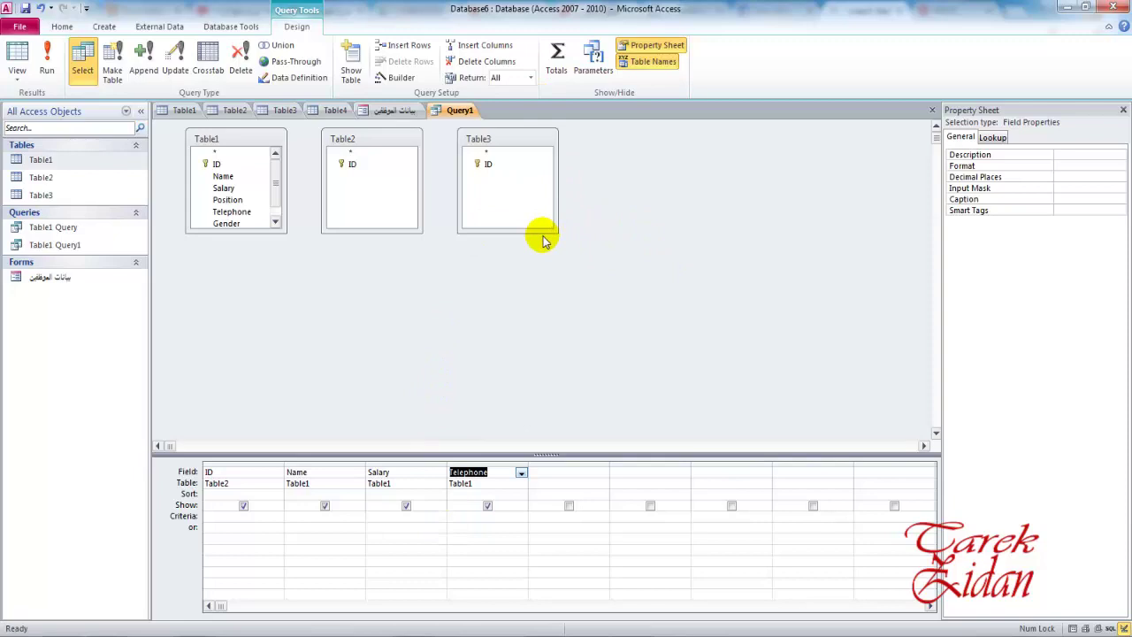
left_click(205, 165)
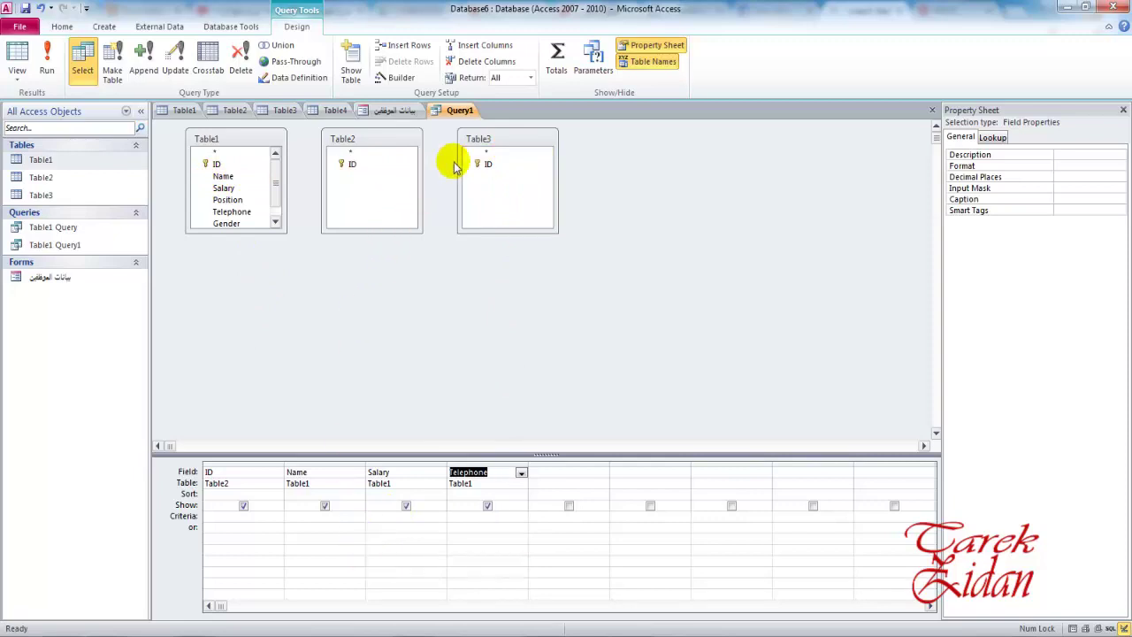
left_click(226, 517)
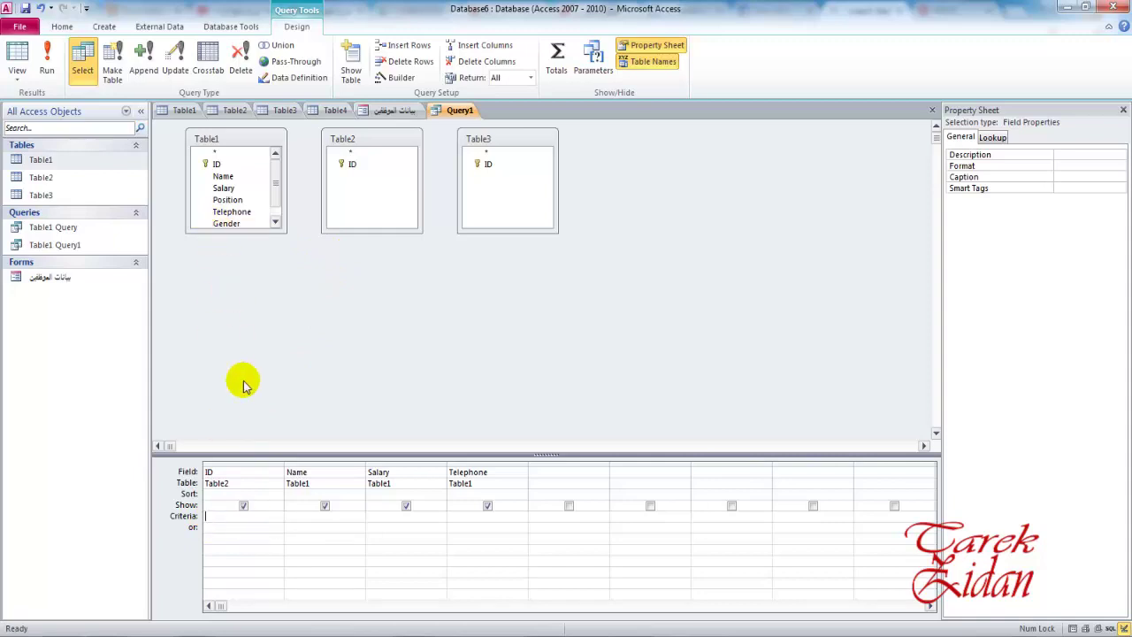
left_click(234, 518)
left_click(229, 528)
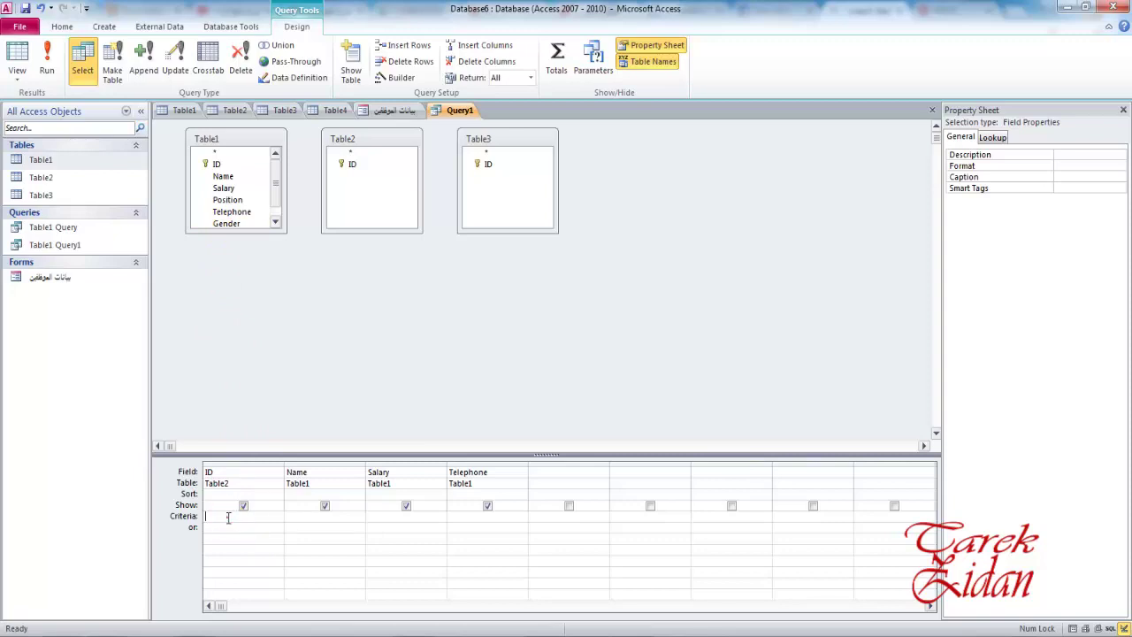
left_click(228, 516)
left_click(230, 527)
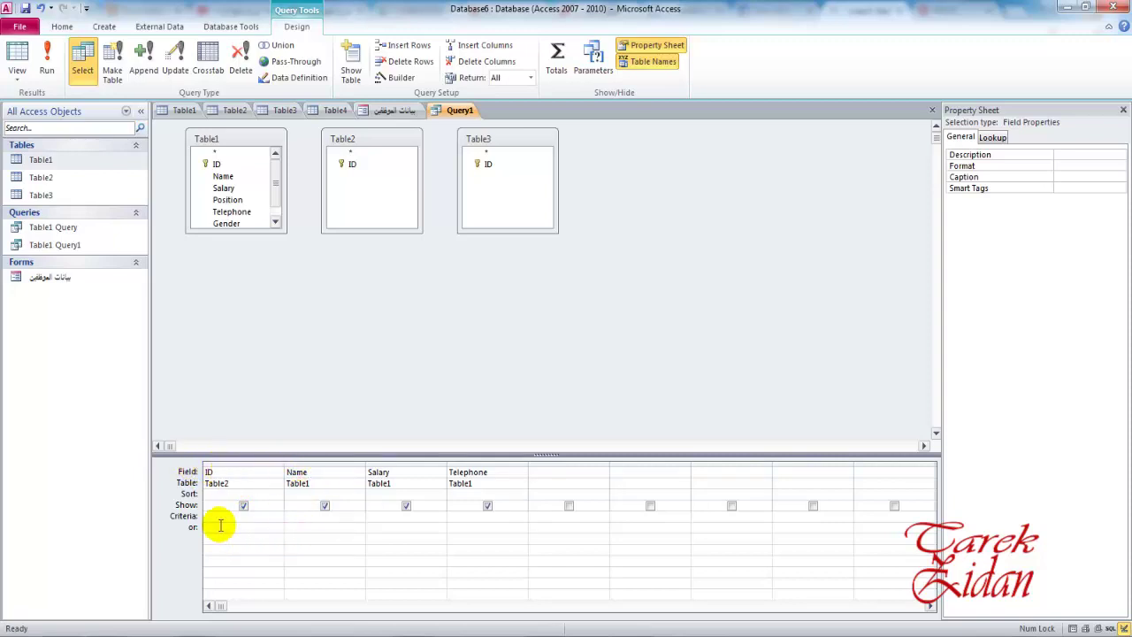
left_click(319, 519)
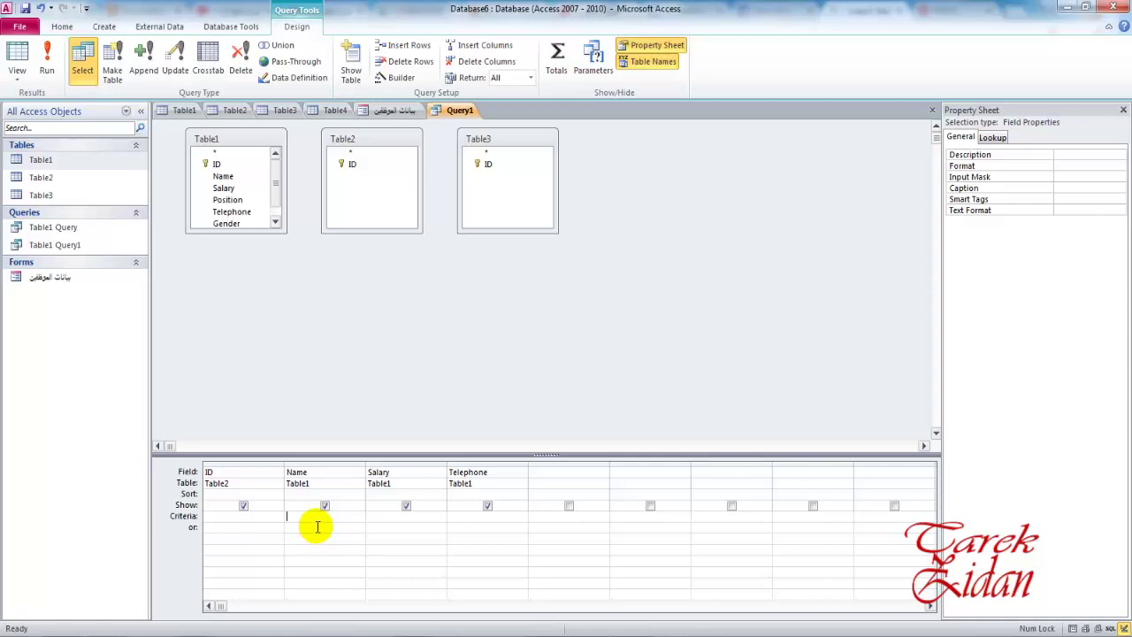
left_click(316, 528)
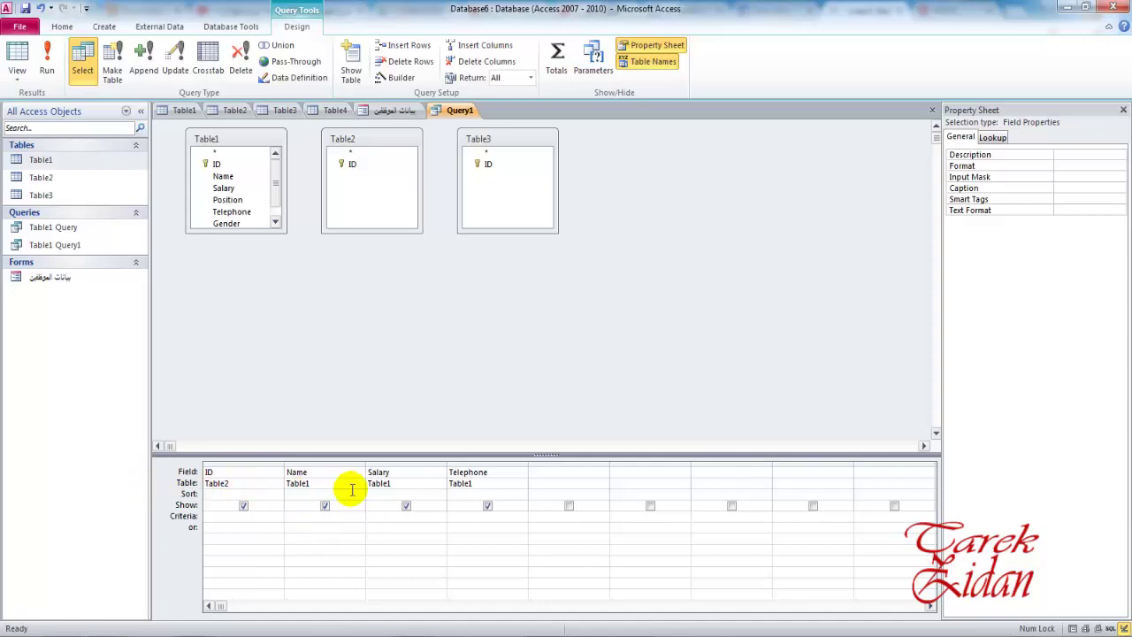
left_click(406, 518)
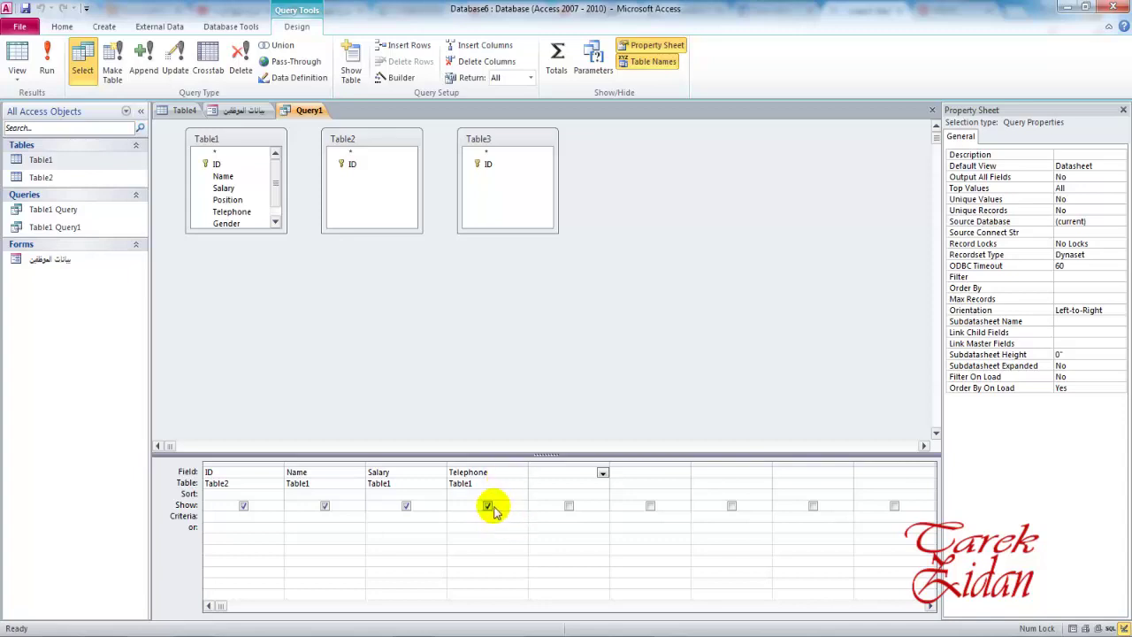
left_click(487, 506)
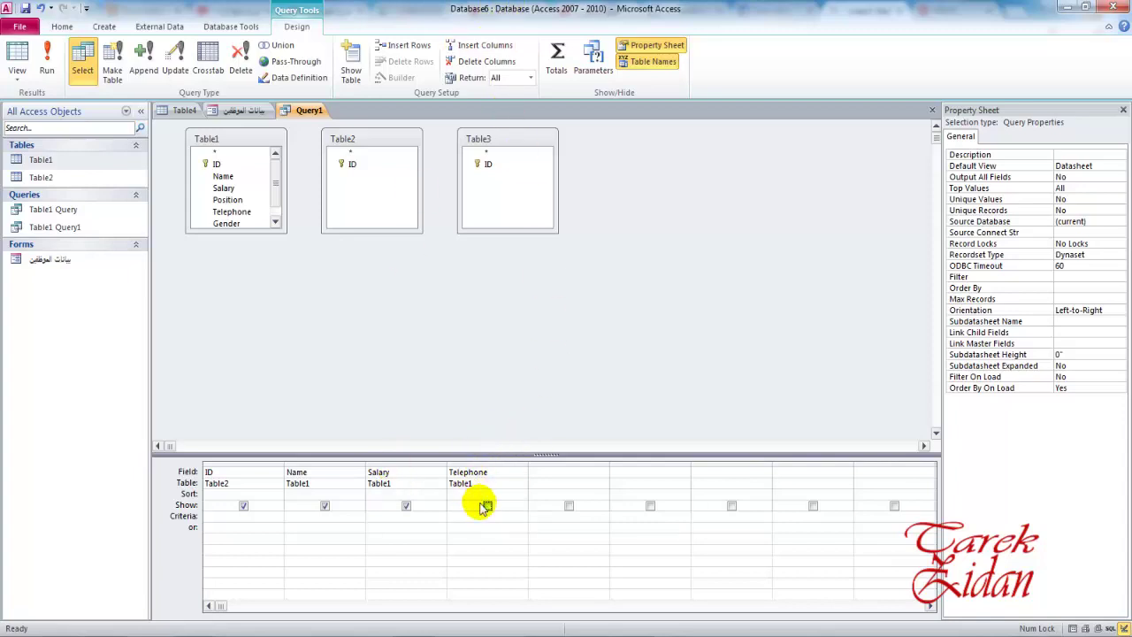
left_click(486, 506)
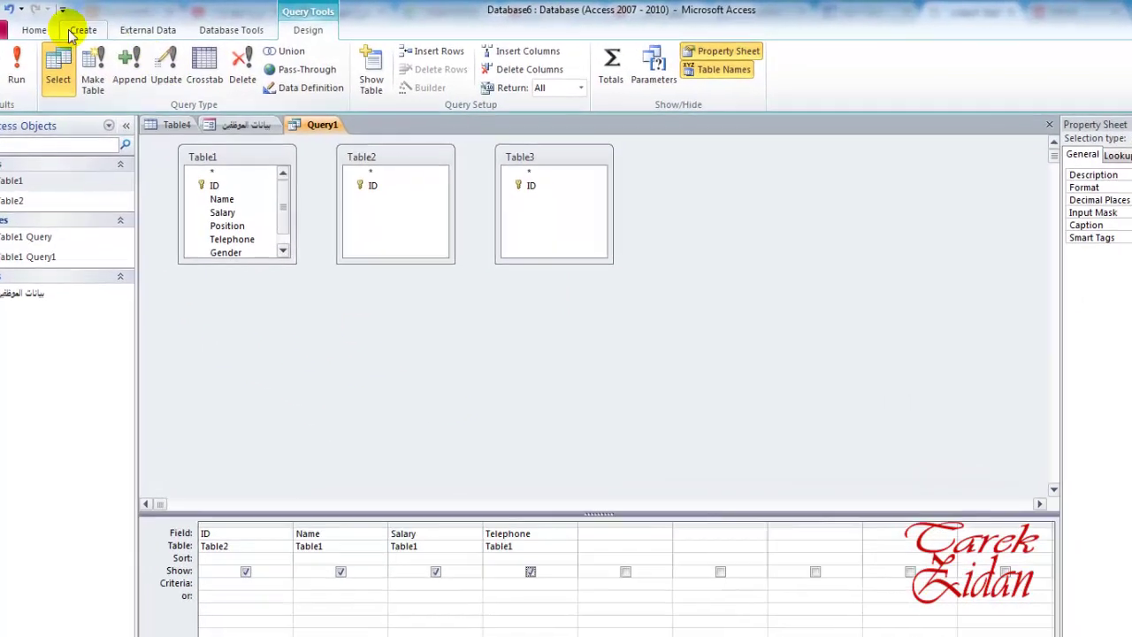
- Bring up the Create ribbon commands
left_click(93, 28)
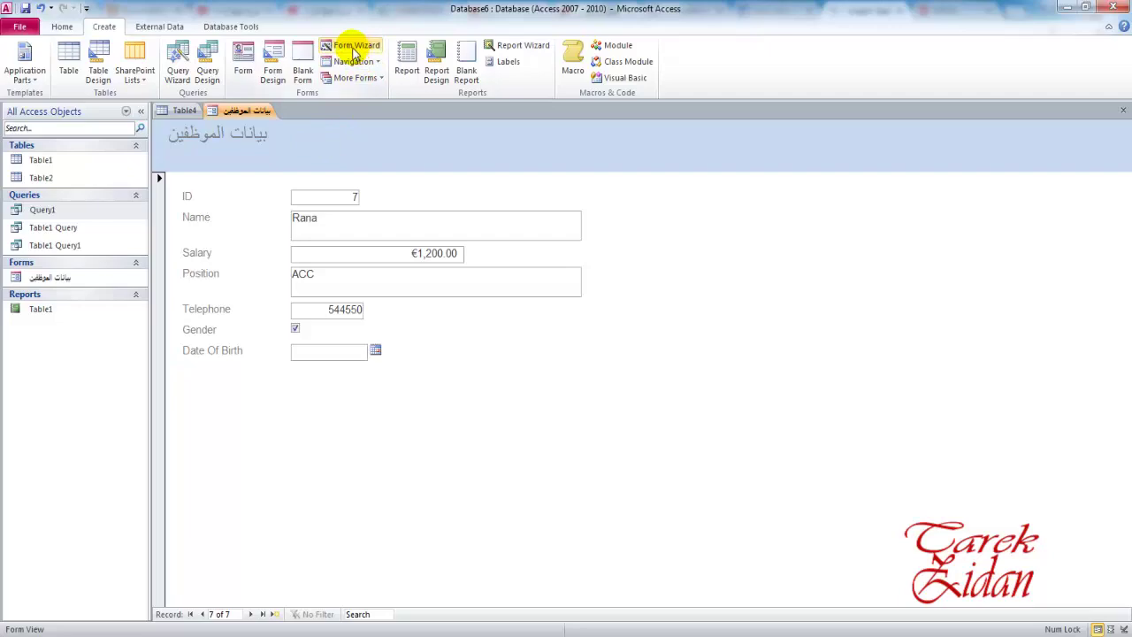
- Start the Report Wizard with Table1 as the report's source
left_click(529, 47)
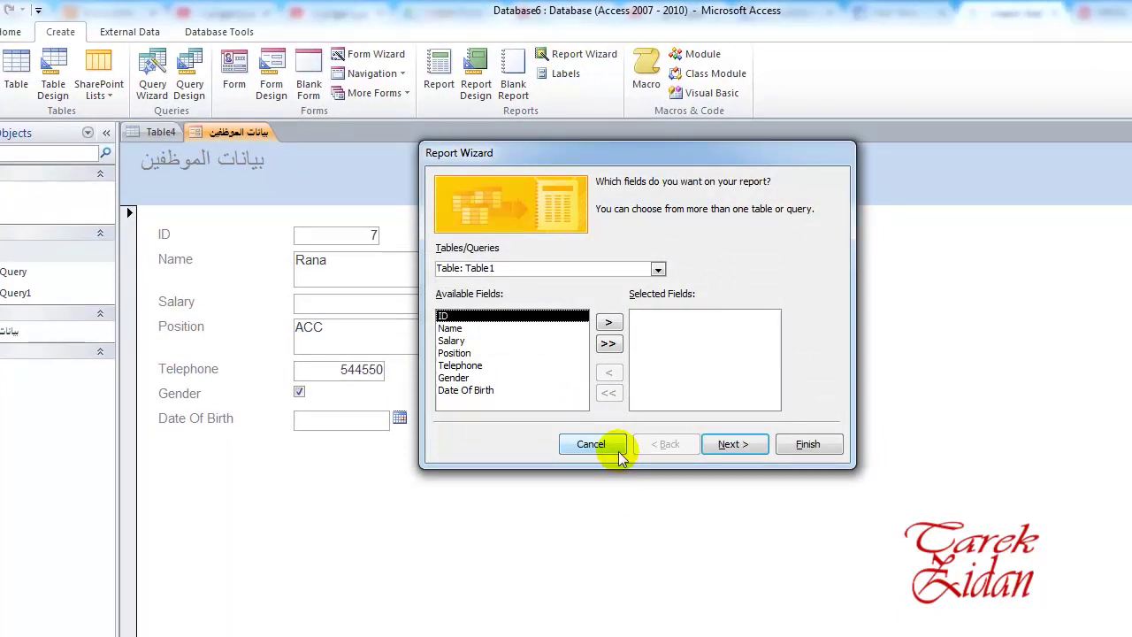
mouse_move(675, 157)
left_mouse_down()
mouse_move(538, 199)
mouse_move(505, 263)
mouse_move(591, 251)
left_mouse_up()
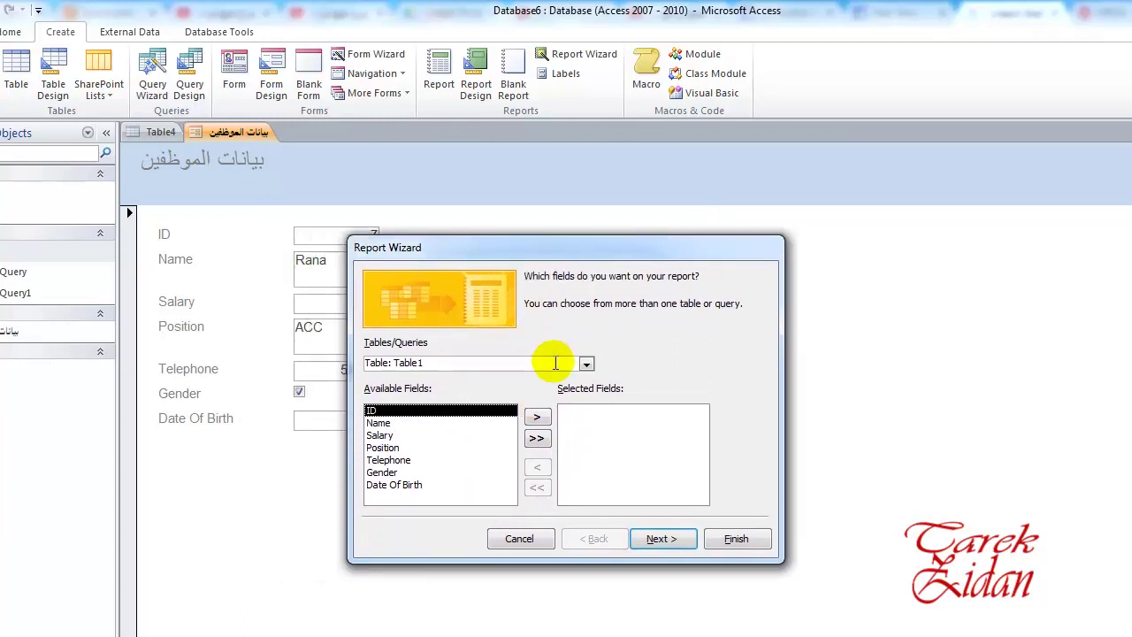
left_click(586, 364)
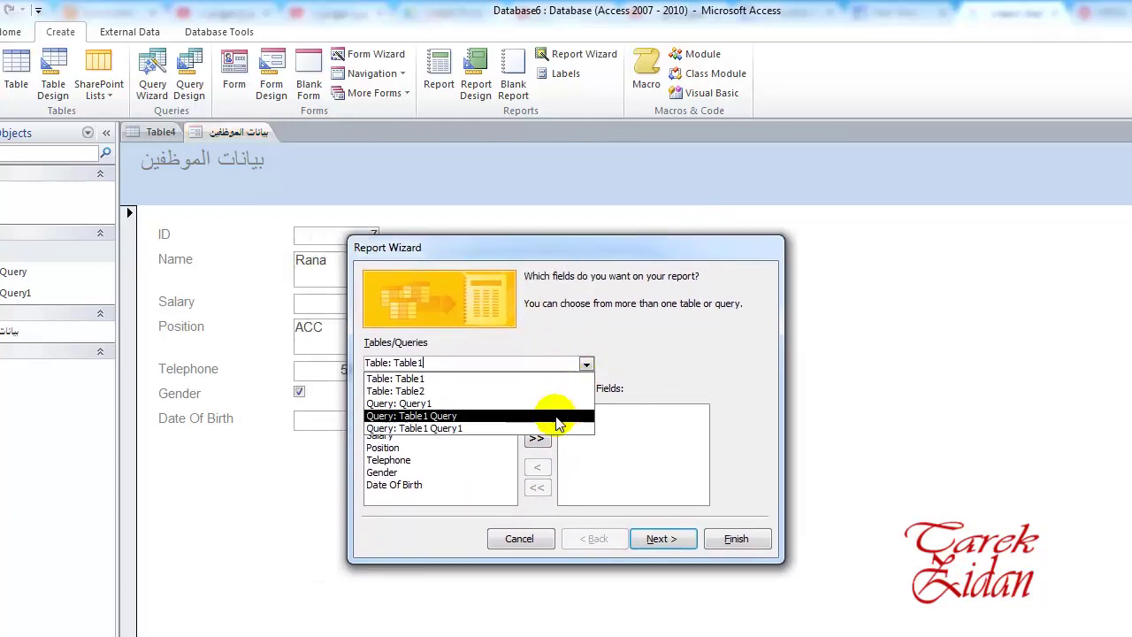
left_click(644, 352)
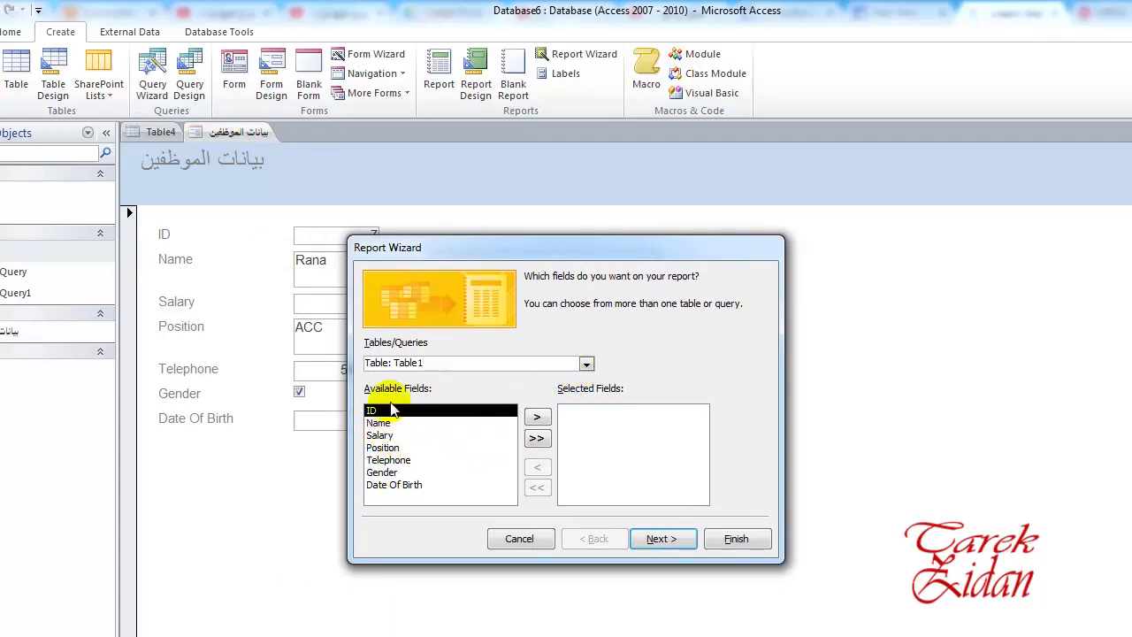
- Add the ID, Name, Salary and Gender fields to the report and continue
left_click(537, 416)
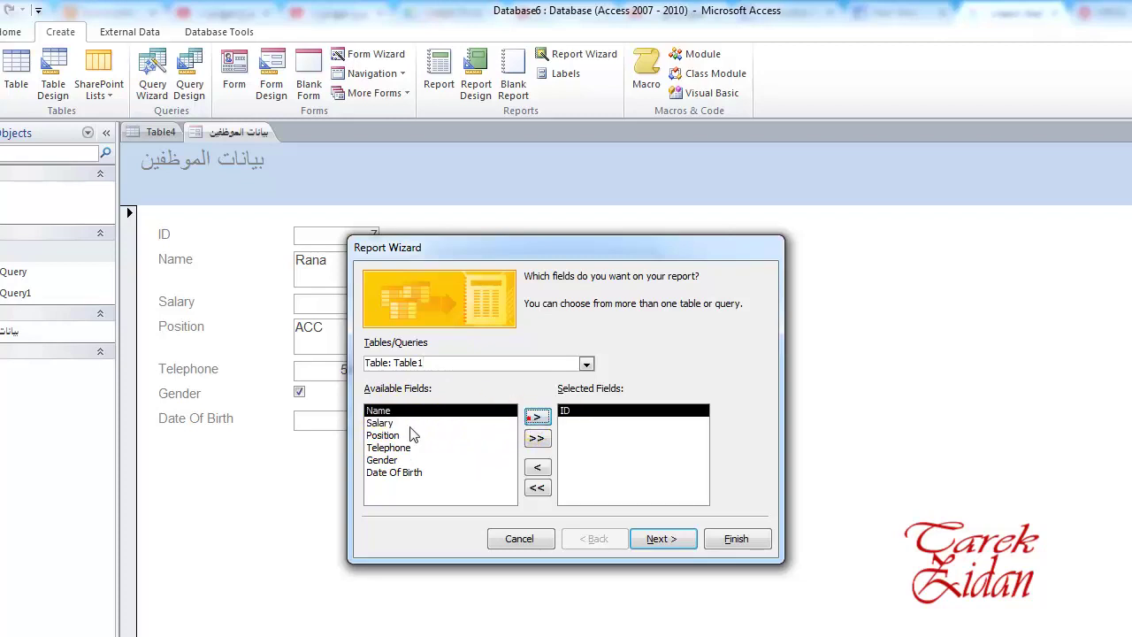
left_click(542, 420)
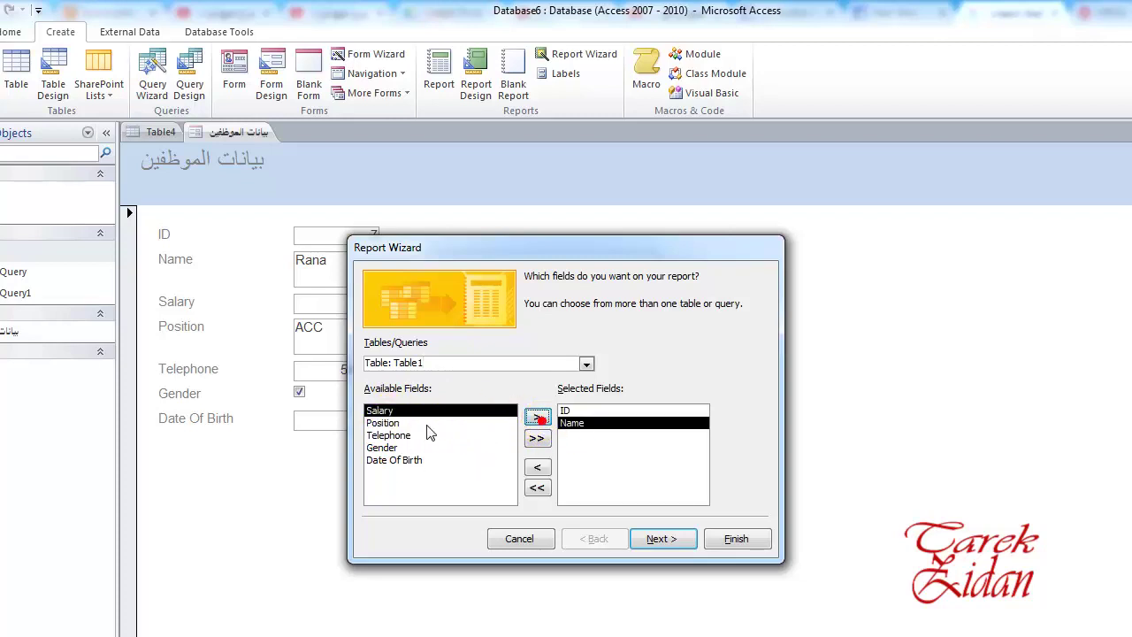
left_click(379, 411)
left_click(537, 418)
left_click(385, 435)
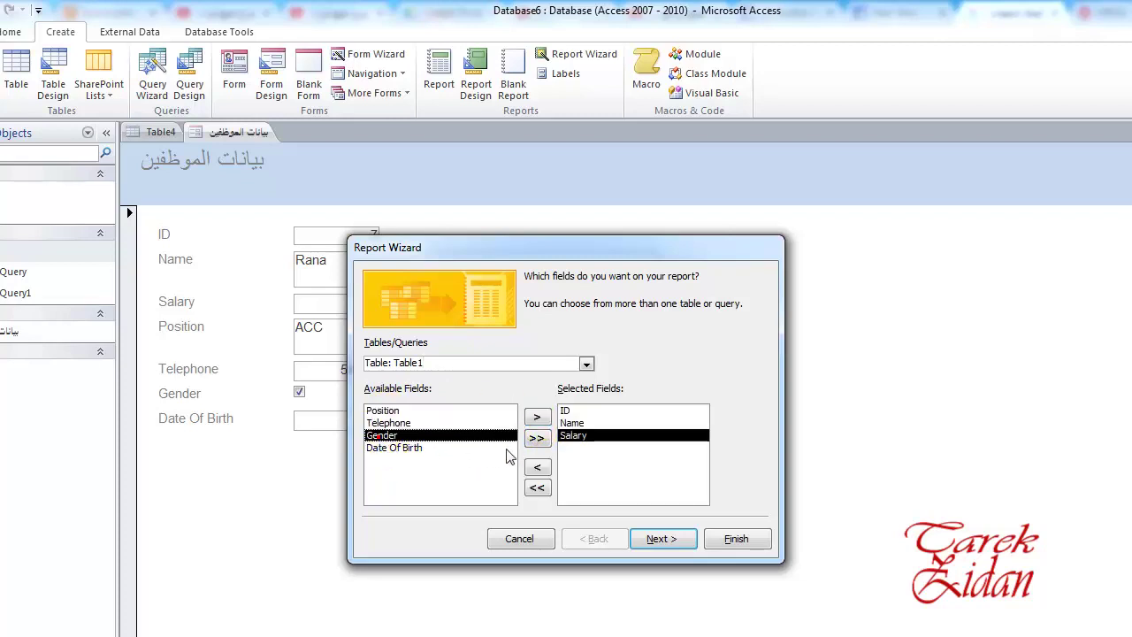
left_click(538, 417)
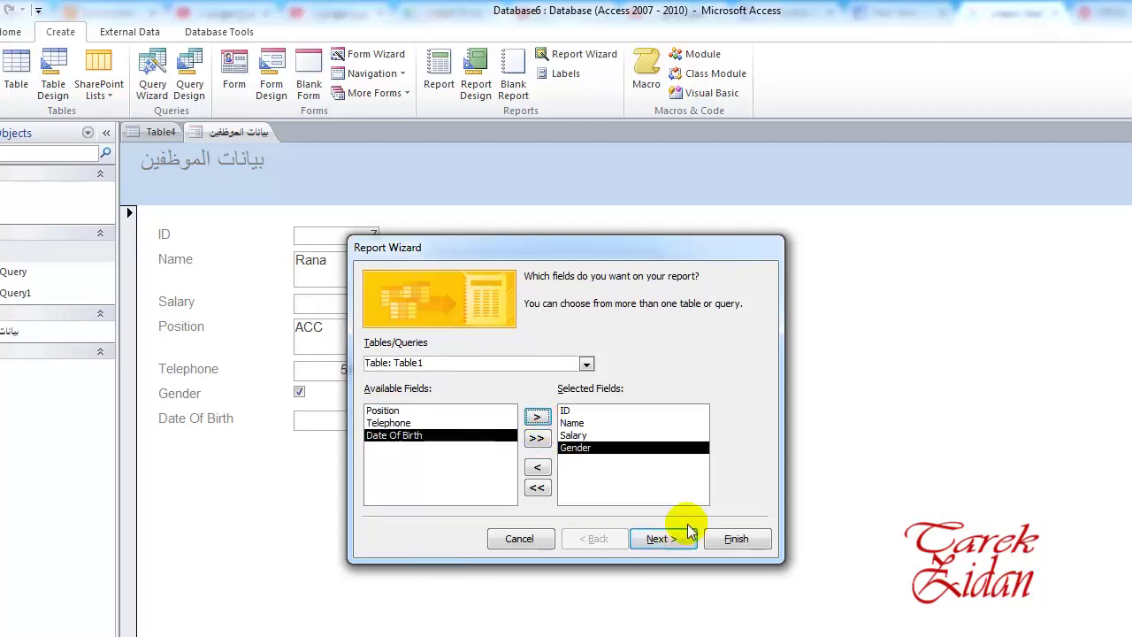
left_click(653, 541)
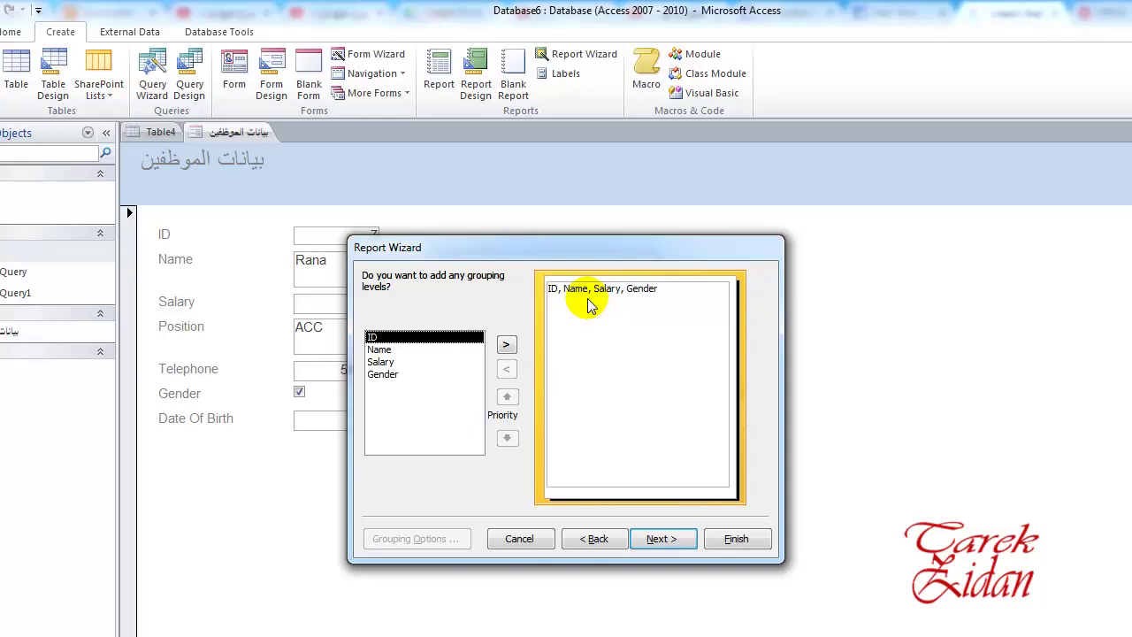
- Add Name as the report's grouping level and continue to sorting
left_click(387, 351)
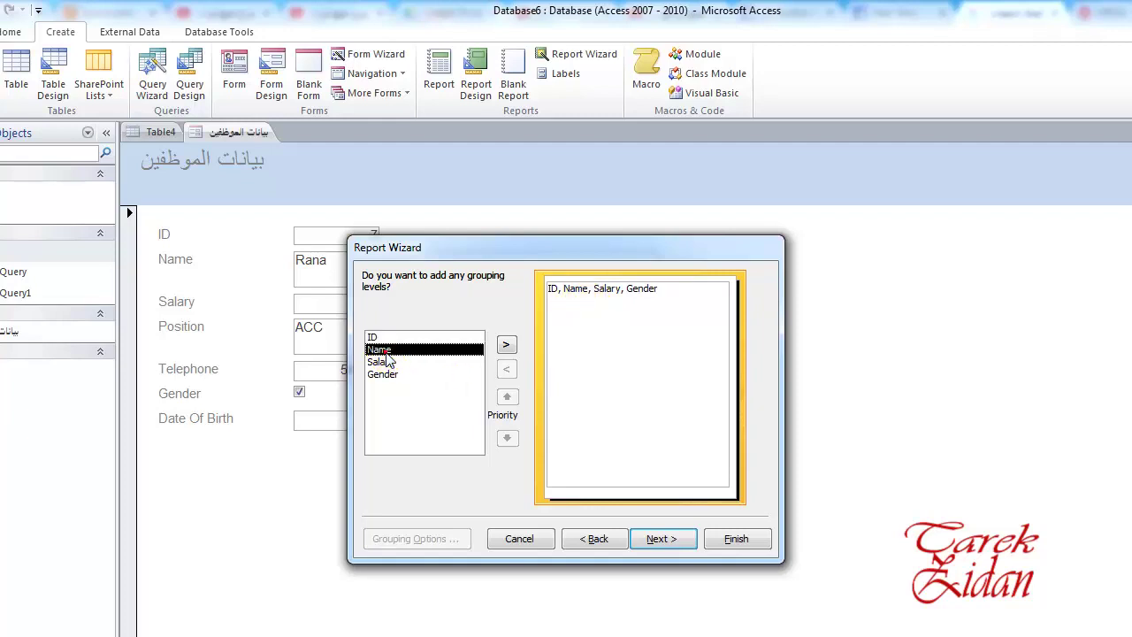
left_click(506, 344)
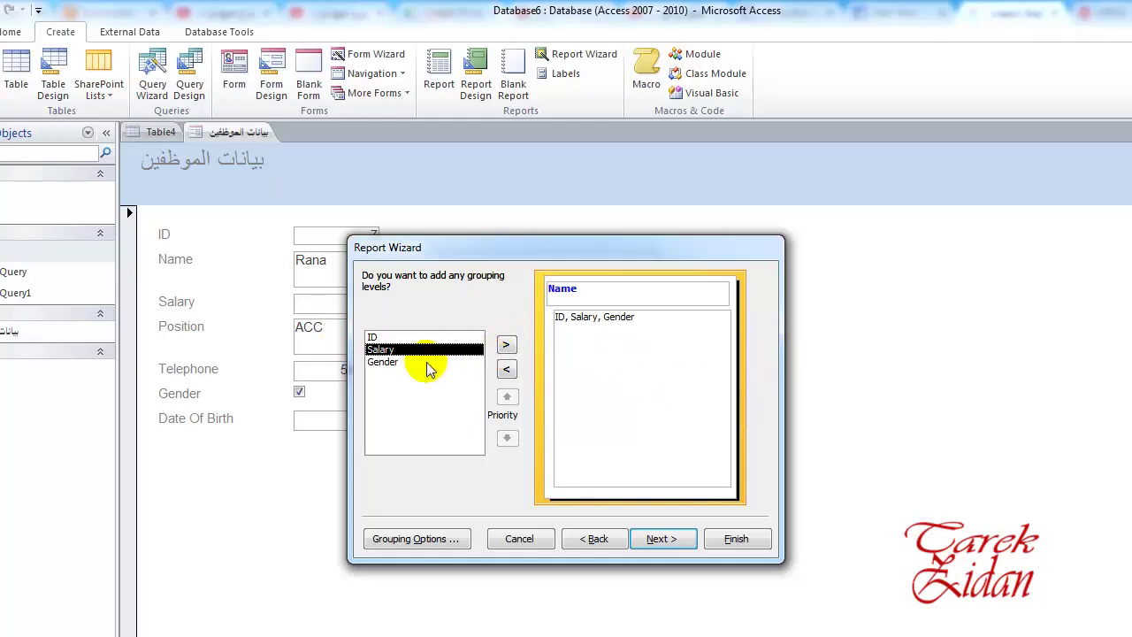
left_click(652, 541)
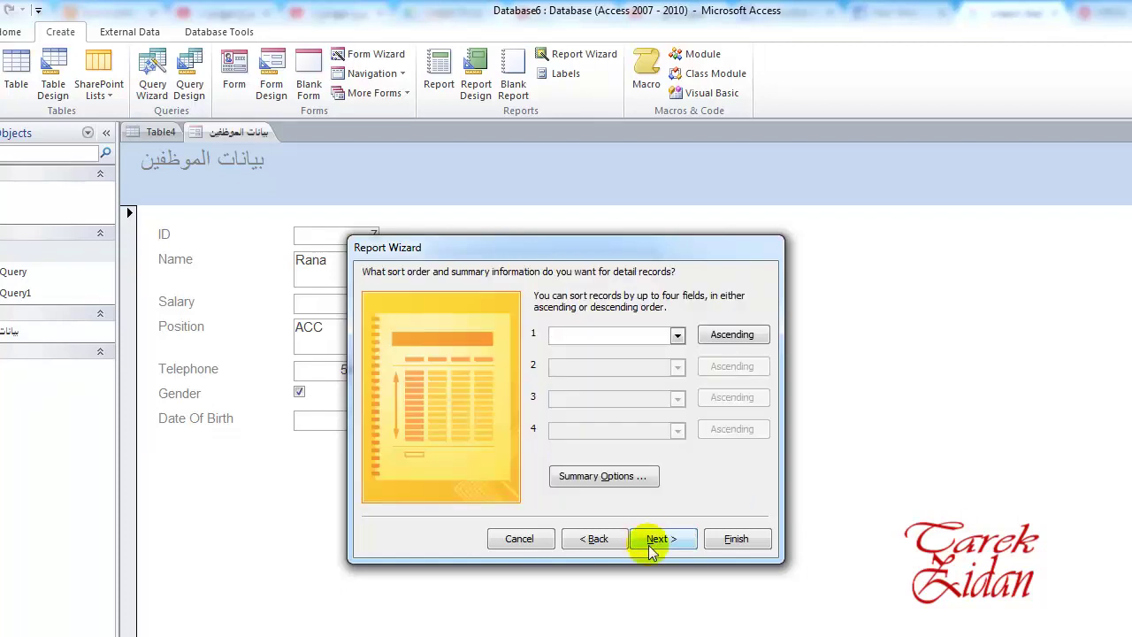
- Sort the detail records by ID in Ascending order and continue
left_click(677, 335)
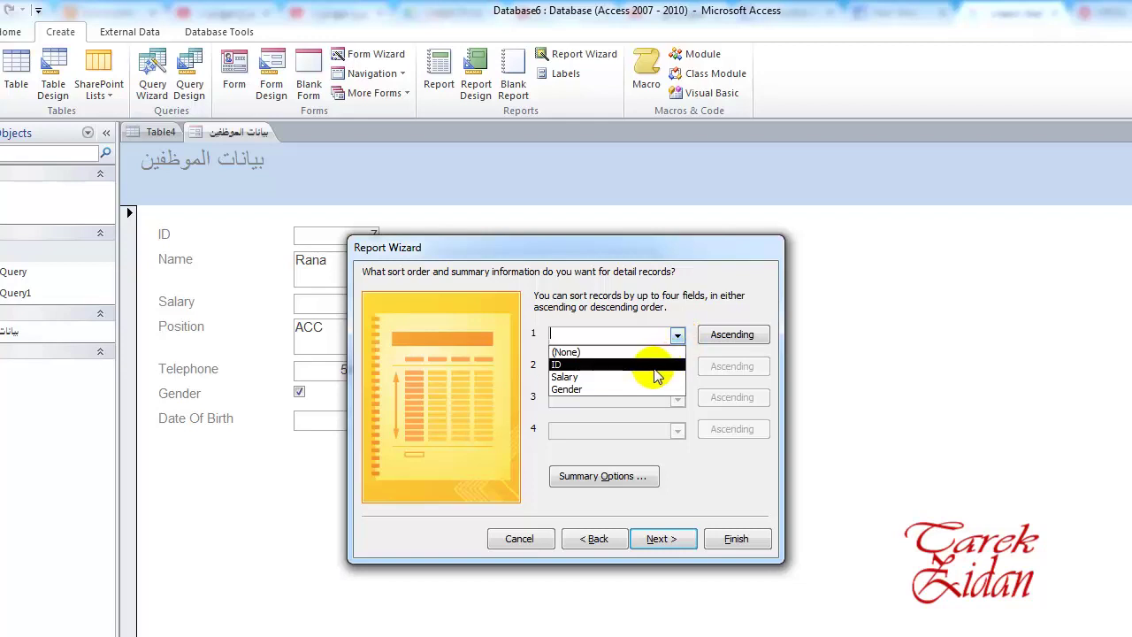
left_click(652, 366)
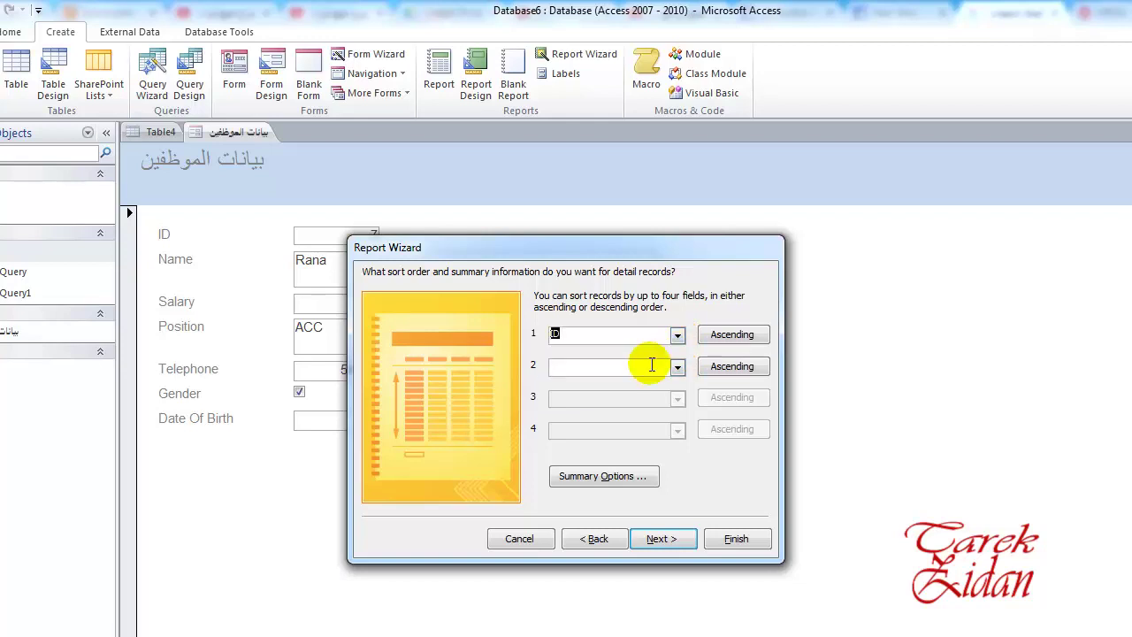
left_click(743, 334)
left_click(744, 336)
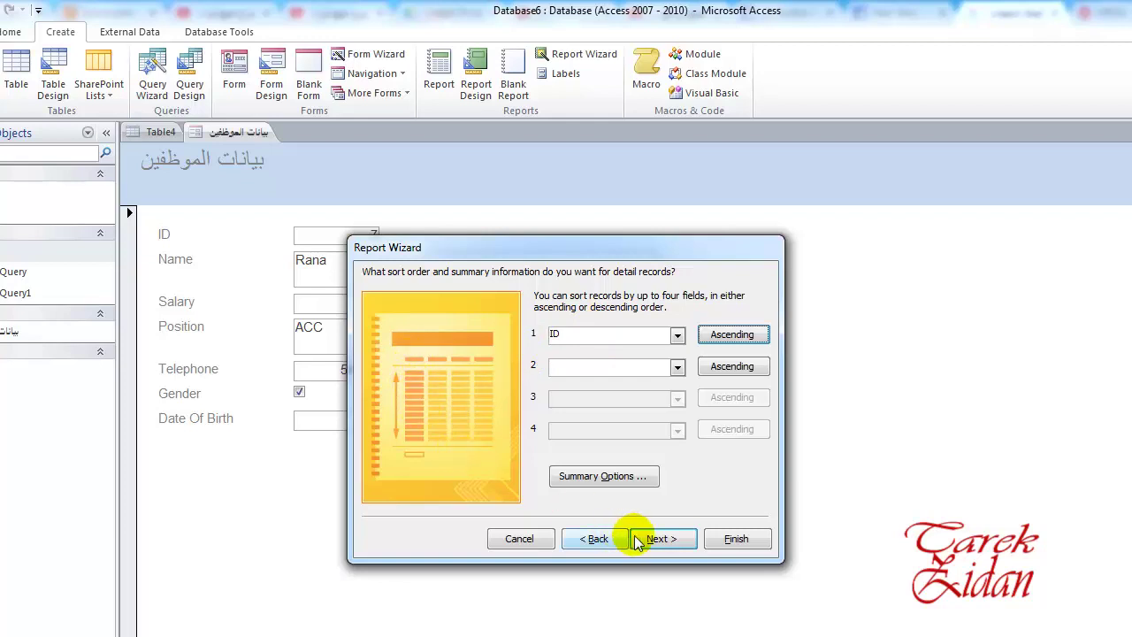
left_click(661, 538)
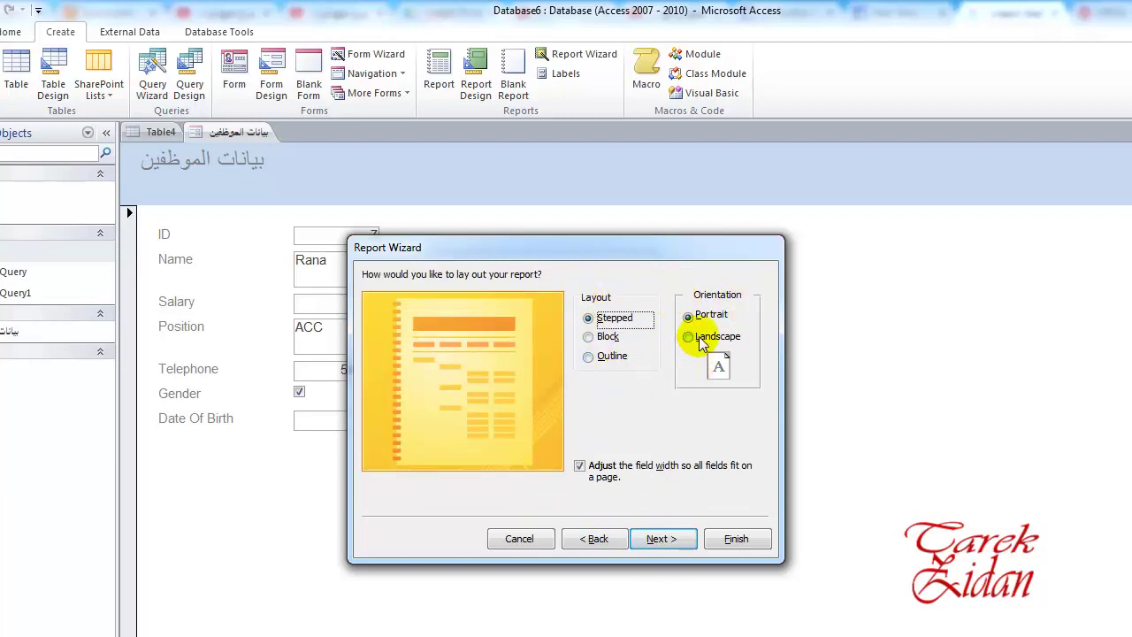
- Settle on the Stepped layout with Portrait orientation after trying Landscape, Block and Outline
left_click(699, 339)
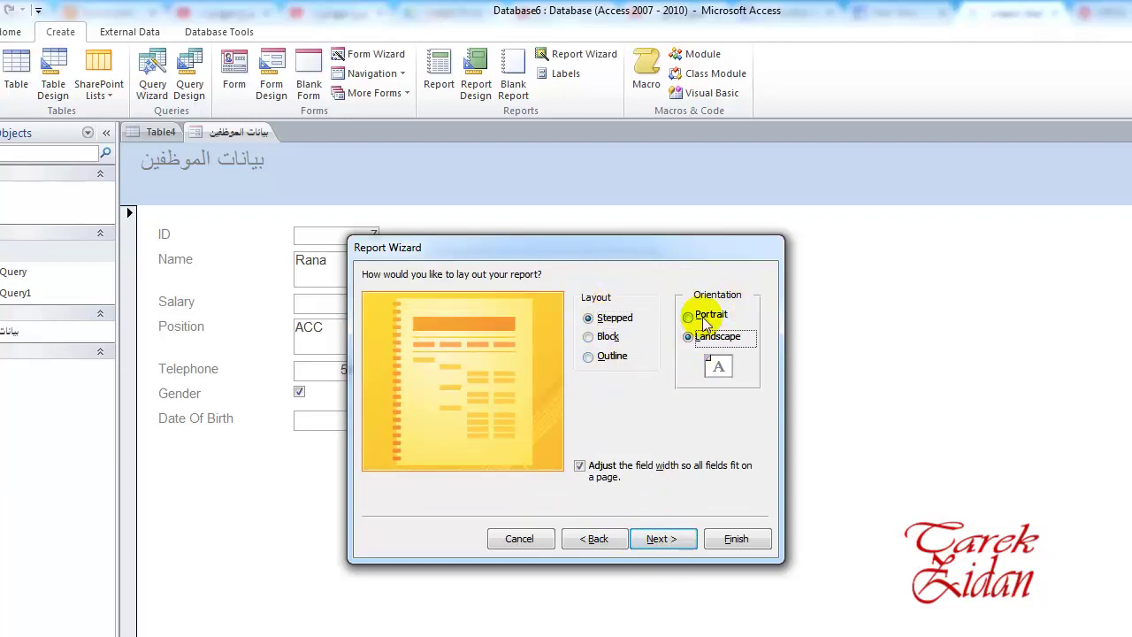
left_click(706, 320)
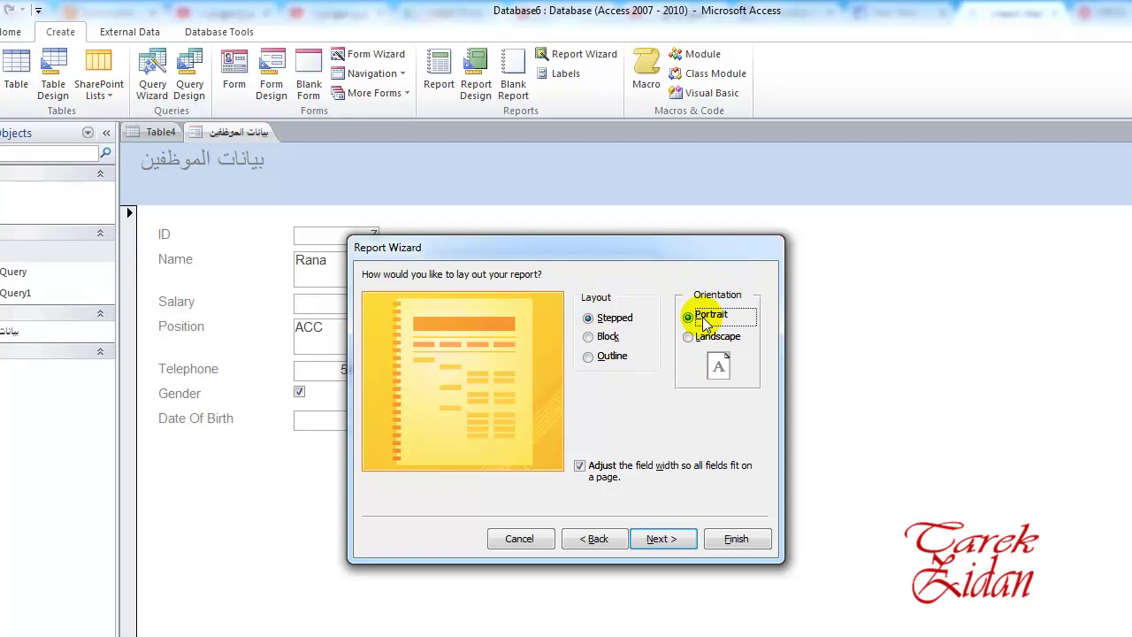
left_click(601, 340)
left_click(591, 318)
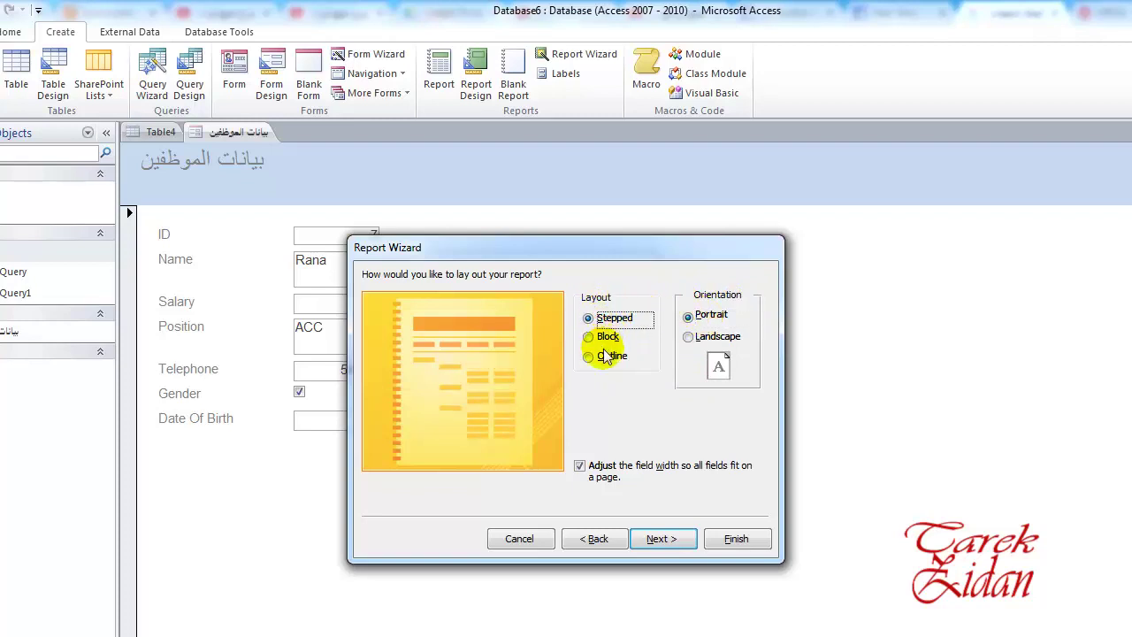
left_click(590, 357)
left_click(601, 338)
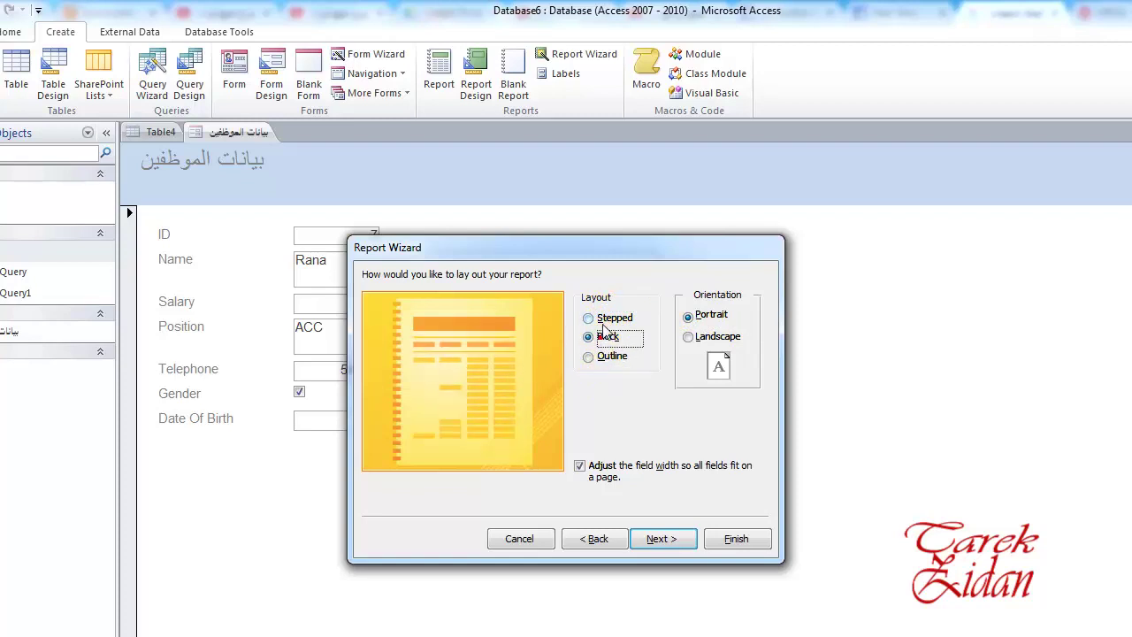
left_click(606, 319)
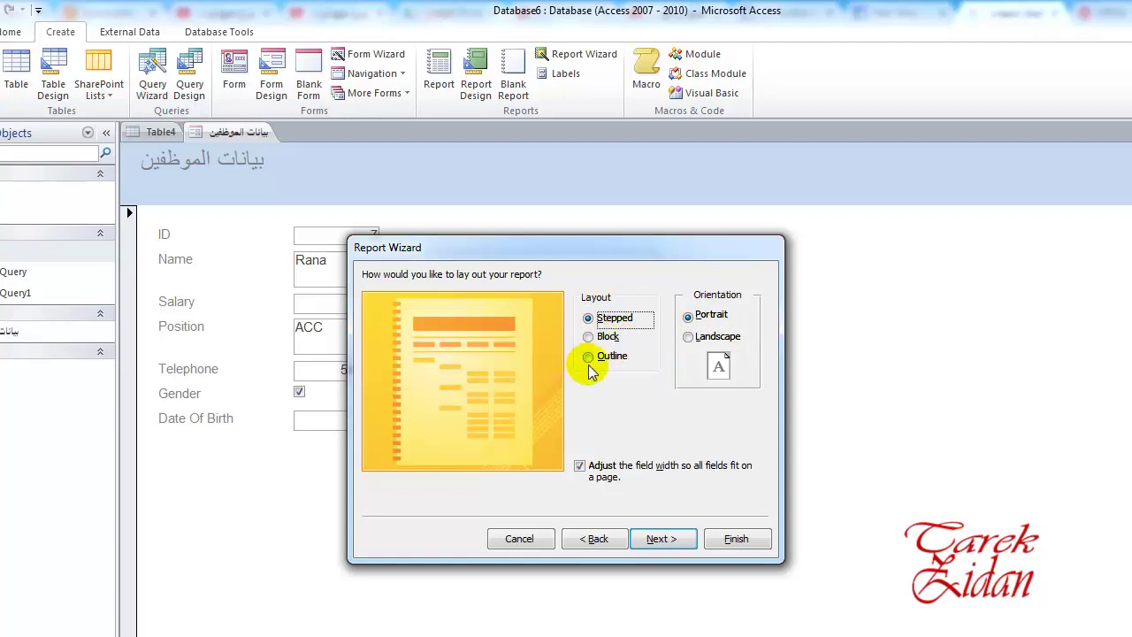
left_click(659, 539)
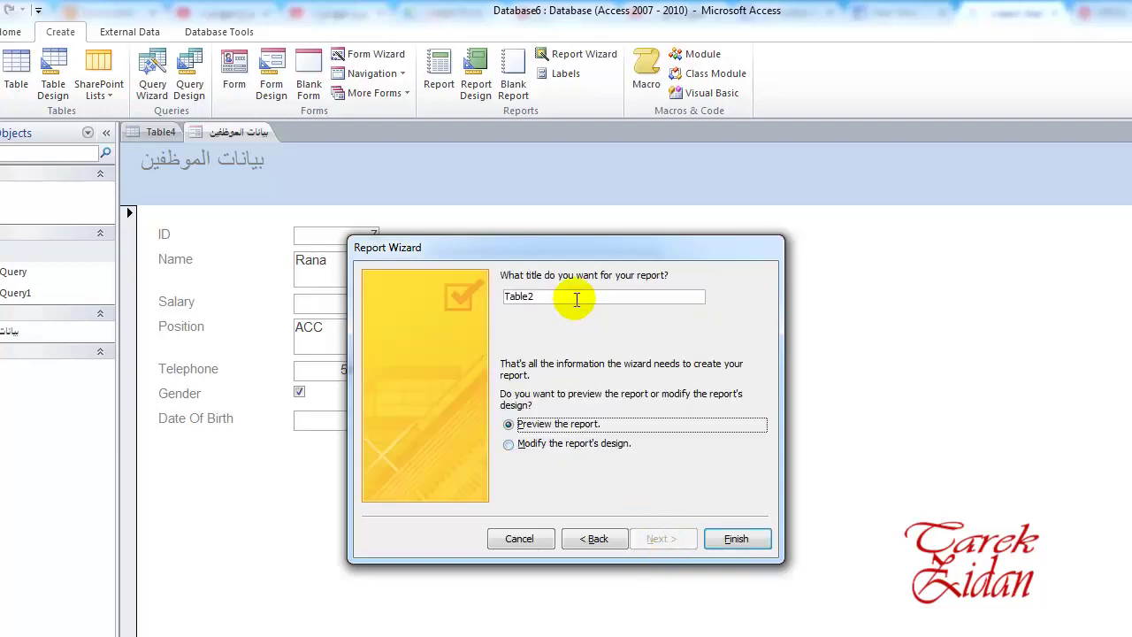
- Finish the wizard with the title Table2 and preview the report's records
left_click(575, 299)
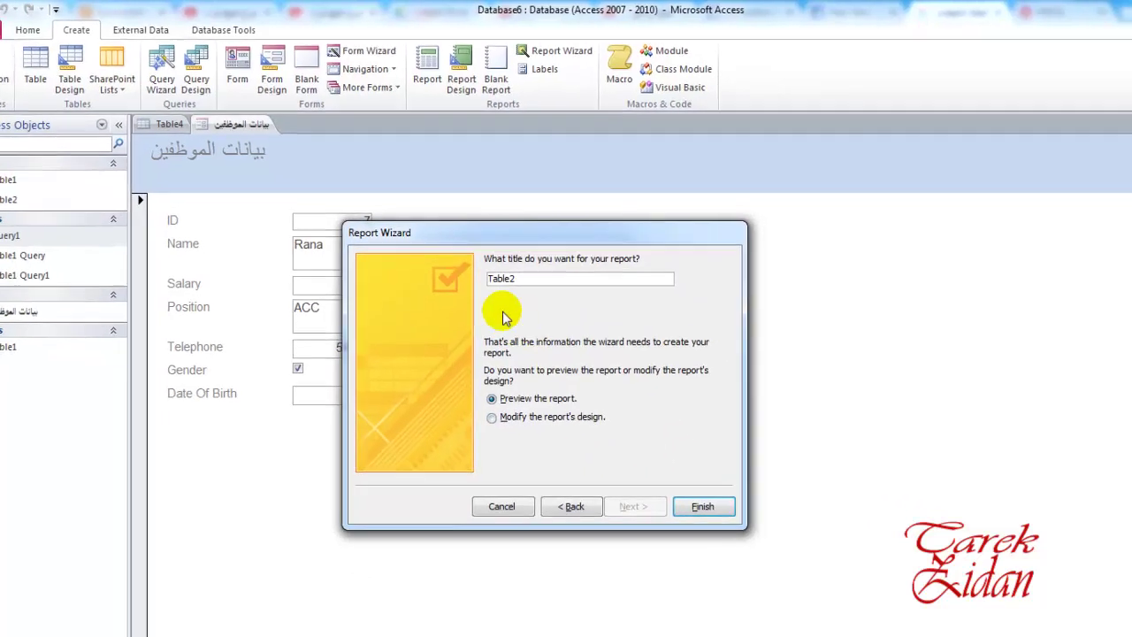
left_click(736, 539)
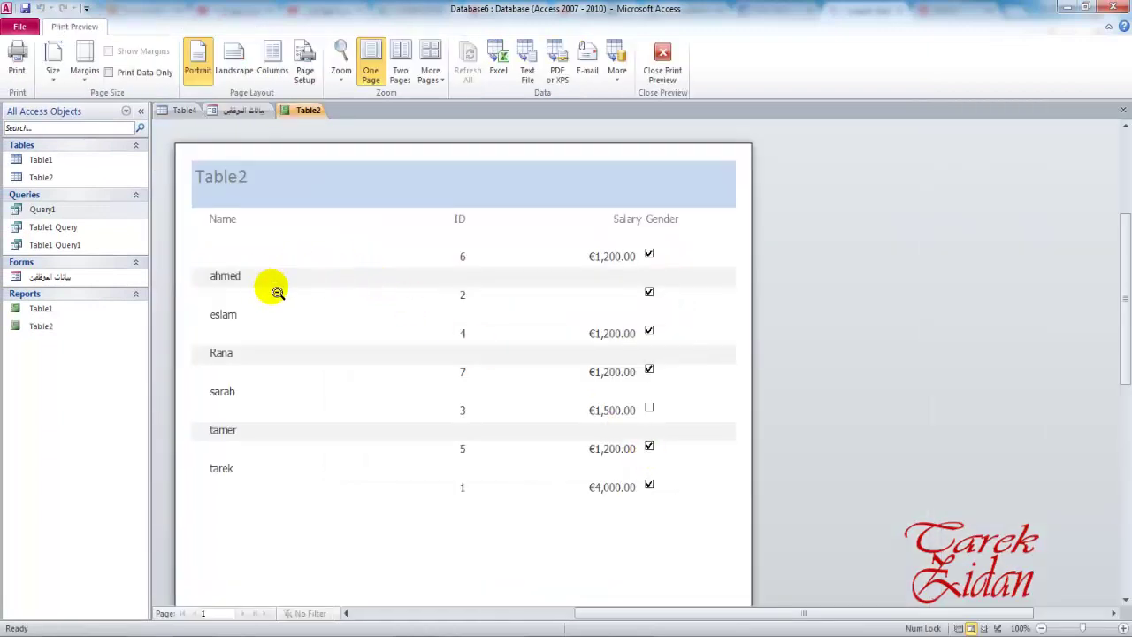
scroll(277, 292, "down", 2)
scroll(277, 292, "up", 3)
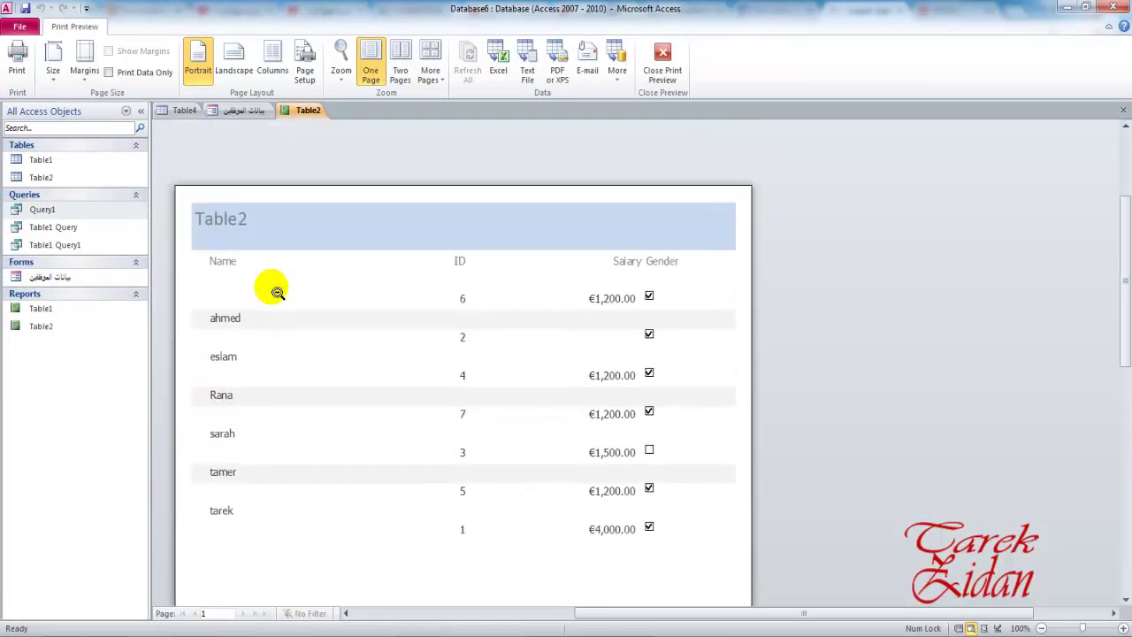
double_click(41, 328)
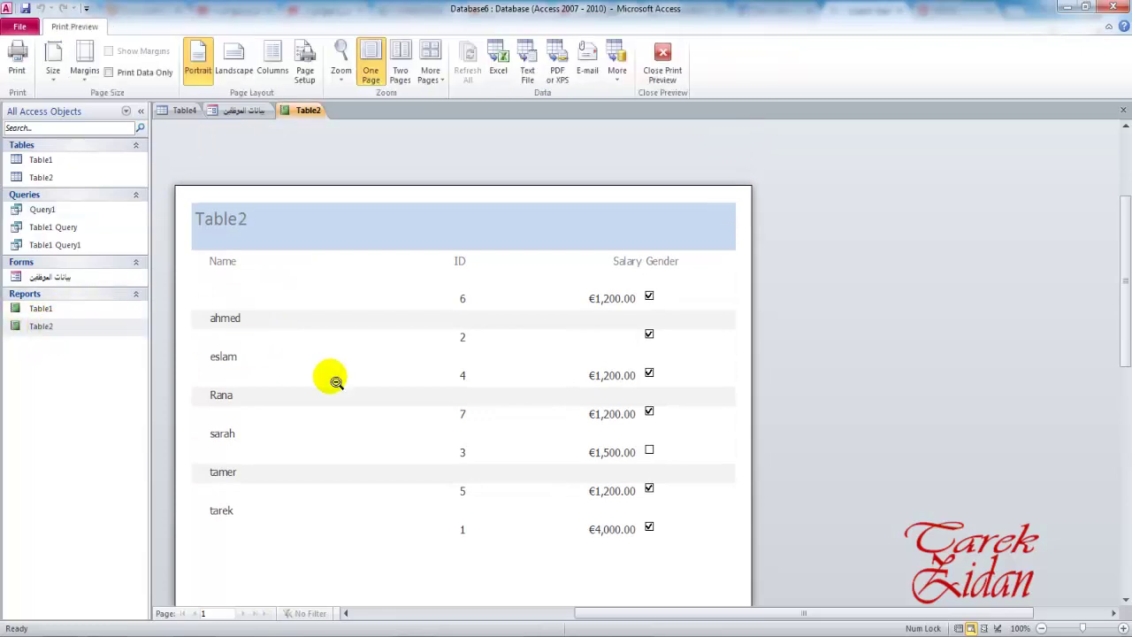
scroll(379, 400, "down", 2)
scroll(375, 400, "up", 3)
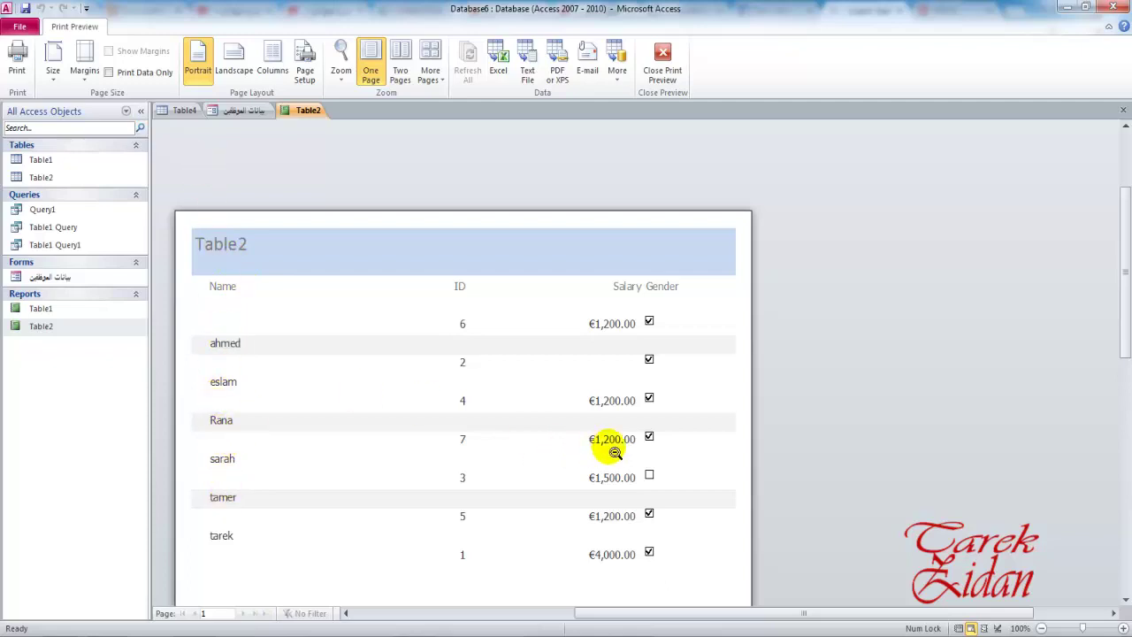
scroll(442, 288, "down", 2)
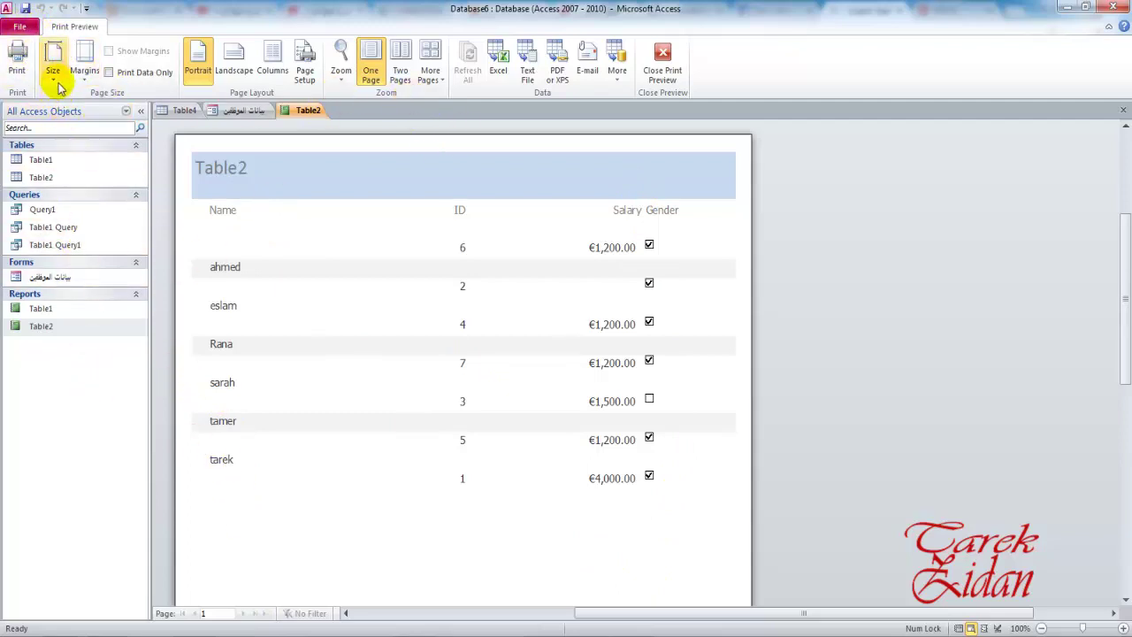
- Select the Table2 report in the Navigation Pane and start a new Report Wizard
left_click(66, 310)
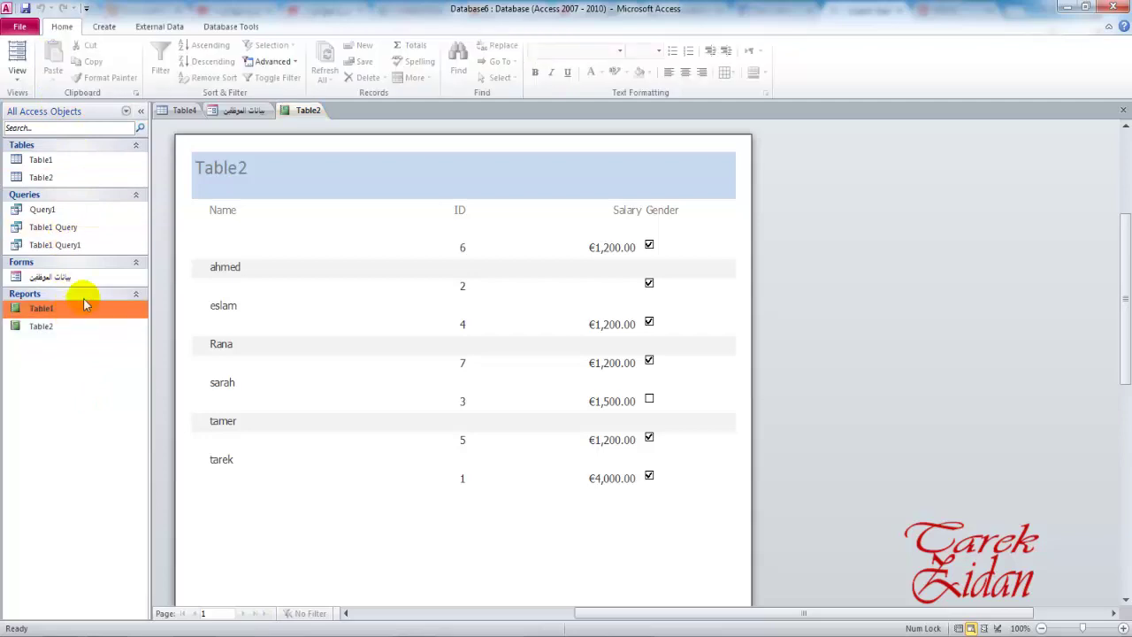
left_click(86, 329)
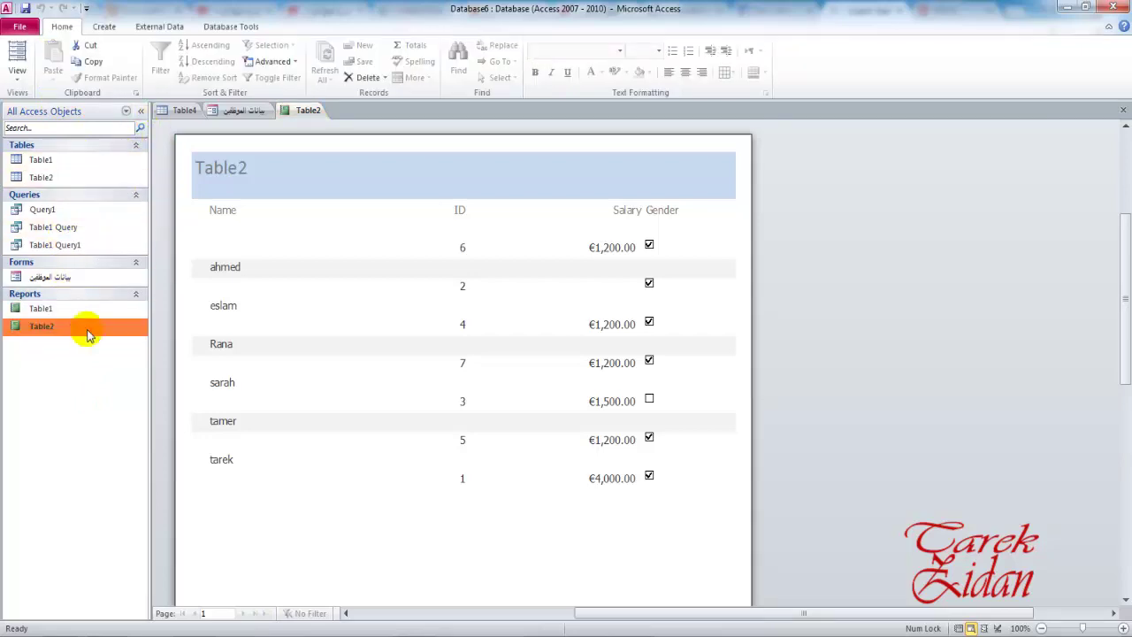
left_click(108, 27)
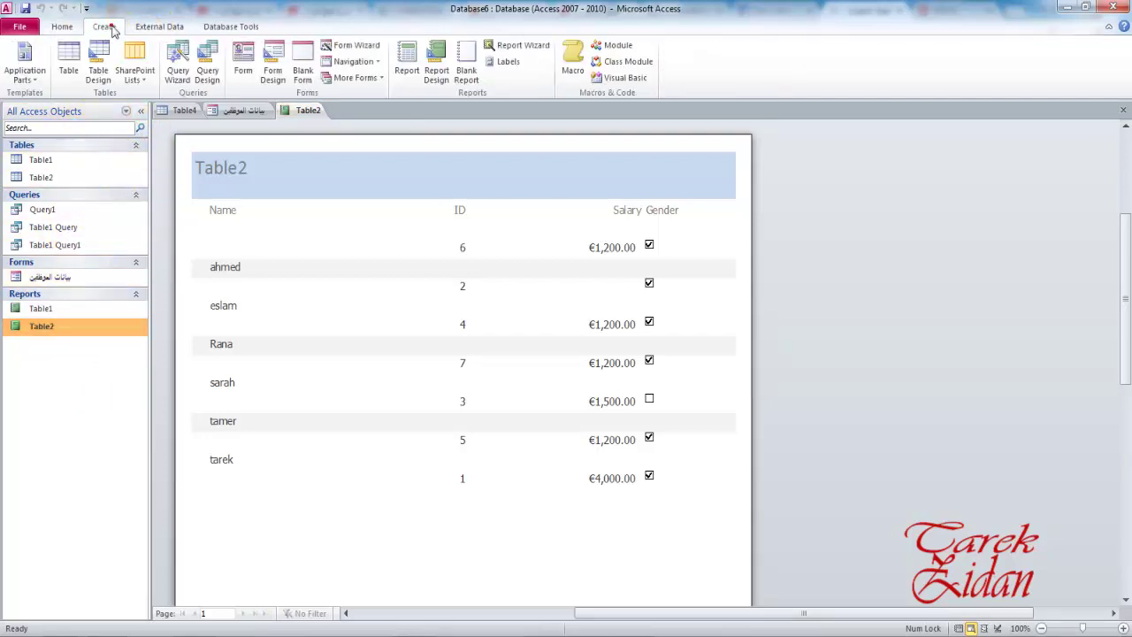
left_click(511, 45)
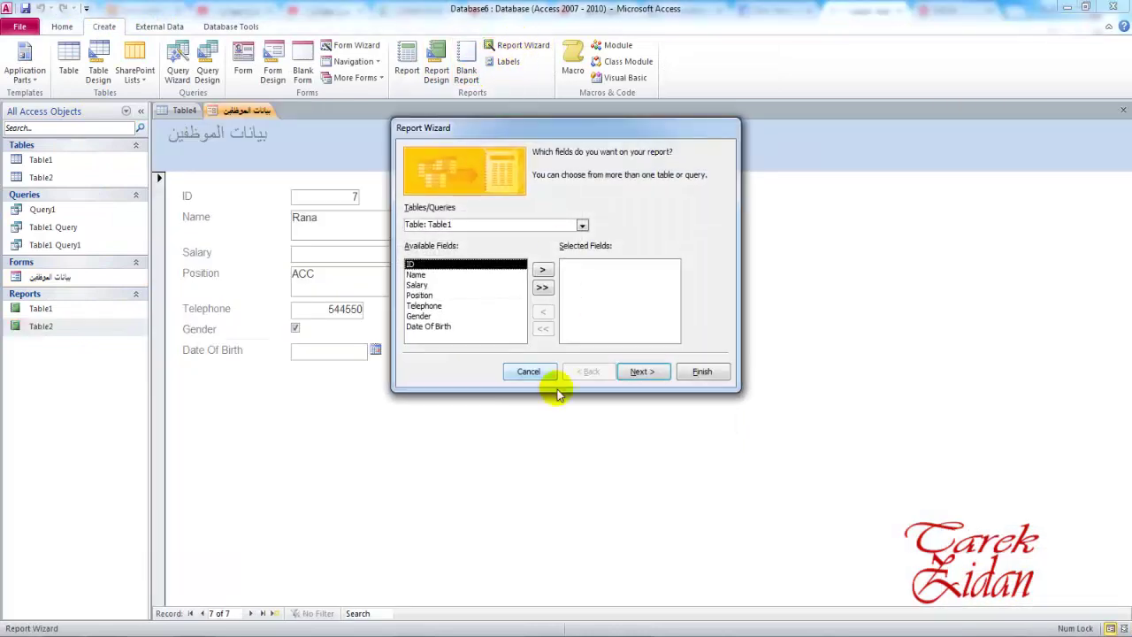
- Add the ID, Name, Salary and Position fields to the new report
left_click(540, 269)
left_click(542, 269)
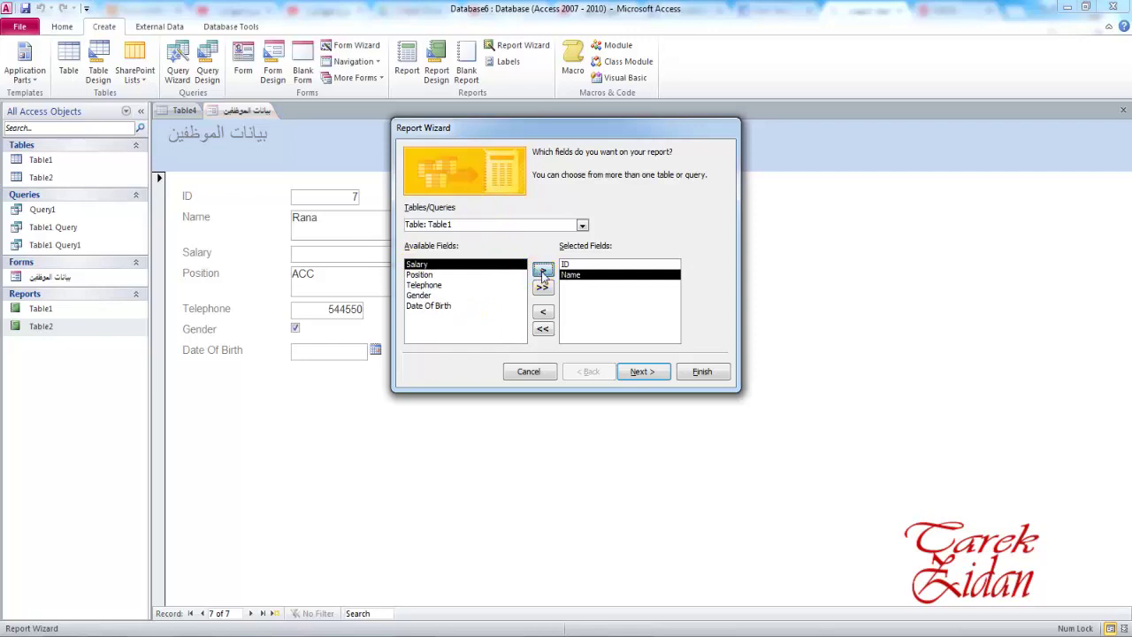
left_click(542, 270)
left_click(421, 284)
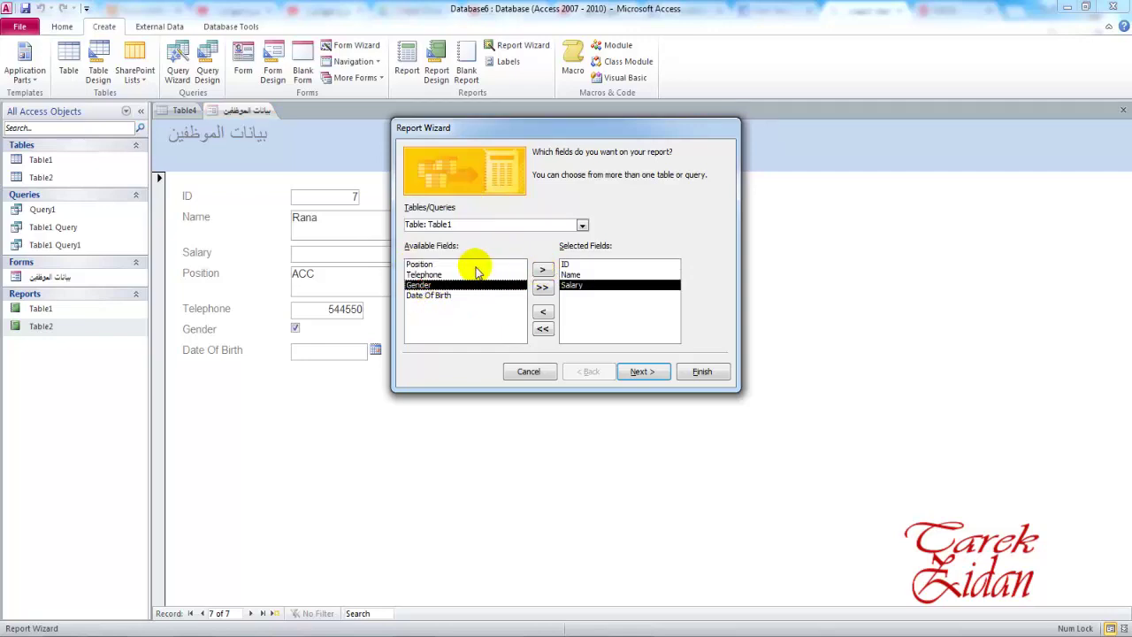
left_click(438, 264)
left_click(543, 270)
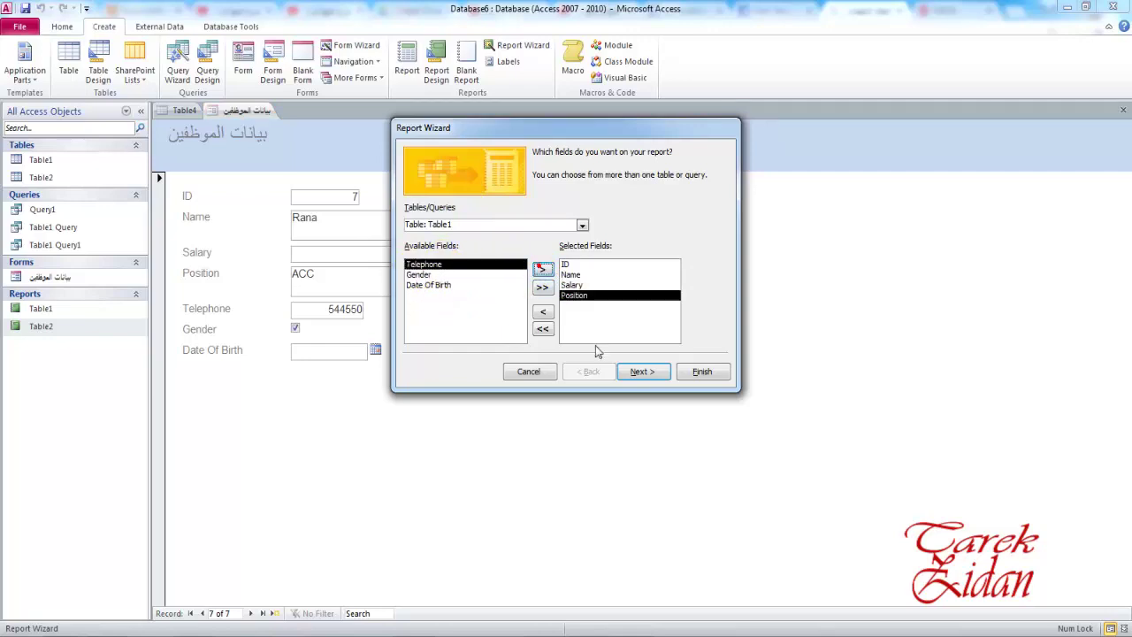
- Skip grouping and sorting, choose Tabular layout in Landscape, and finish to preview
left_click(640, 372)
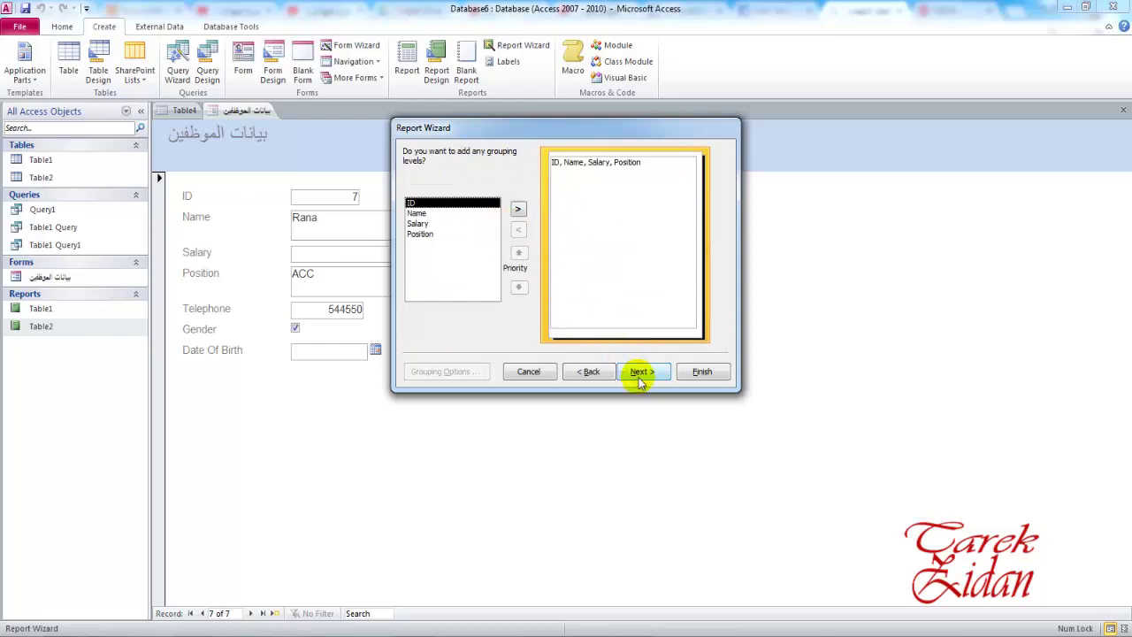
left_click(641, 373)
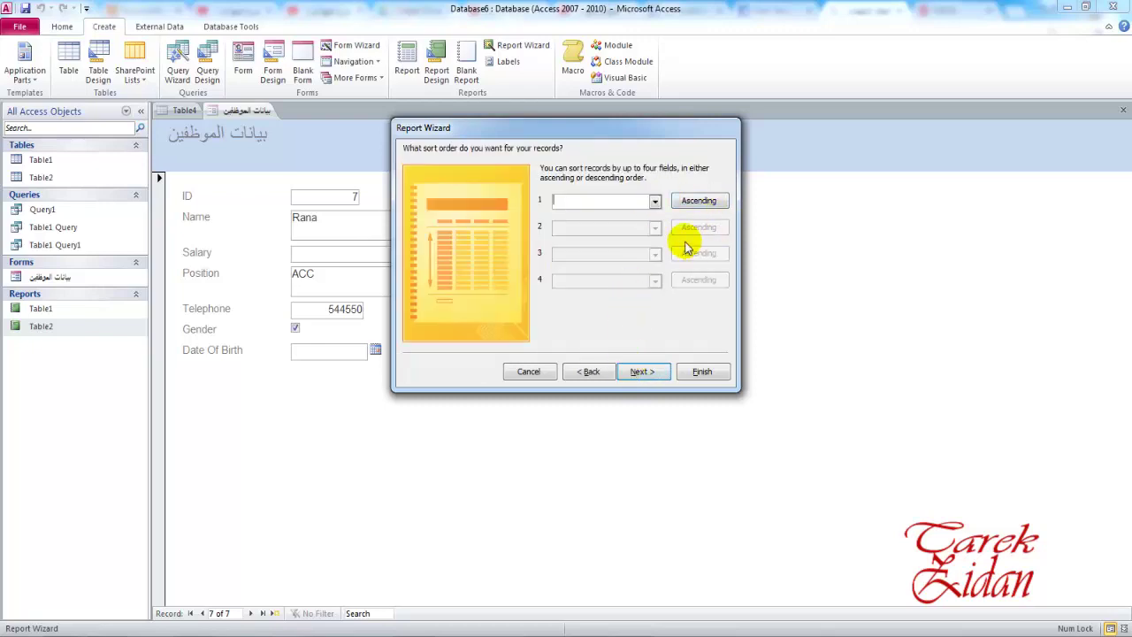
left_click(659, 375)
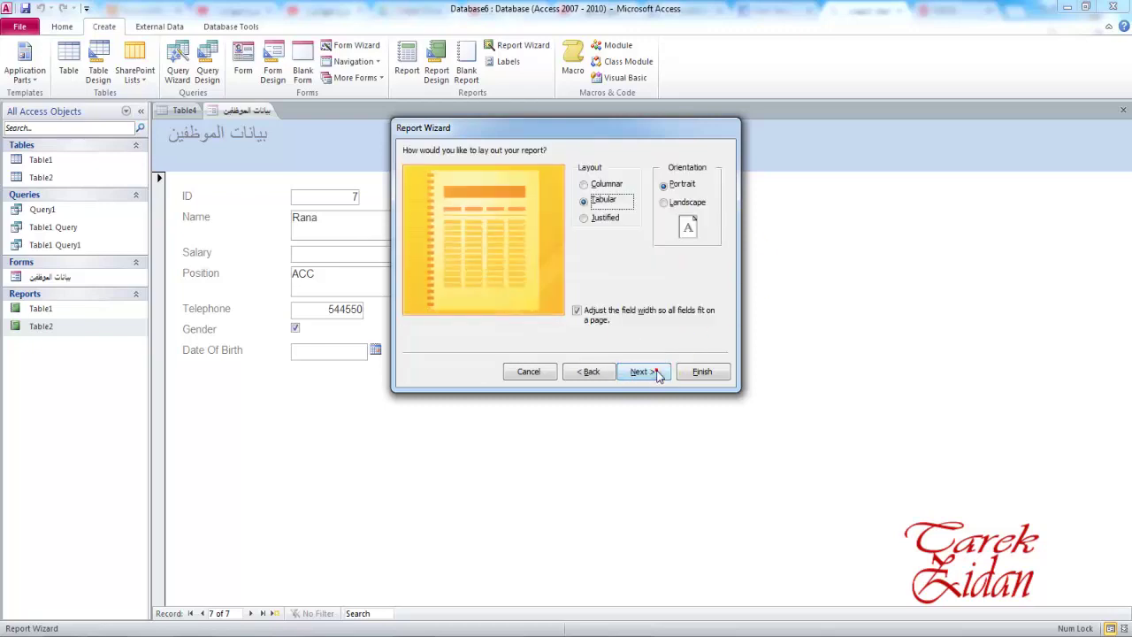
left_click(664, 203)
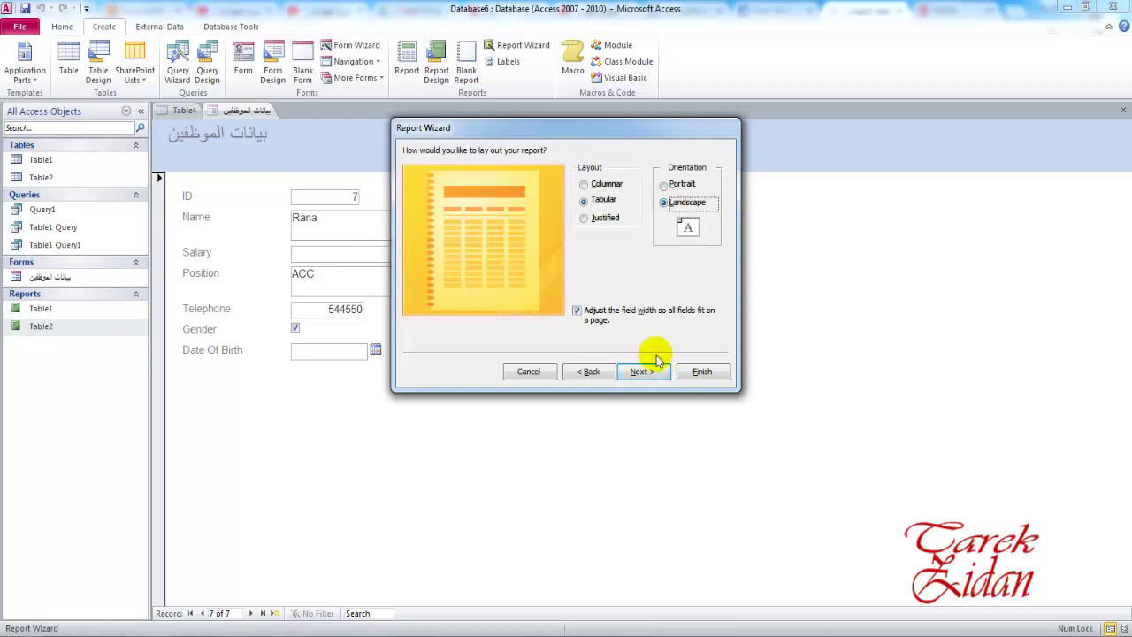
left_click(604, 184)
left_click(600, 202)
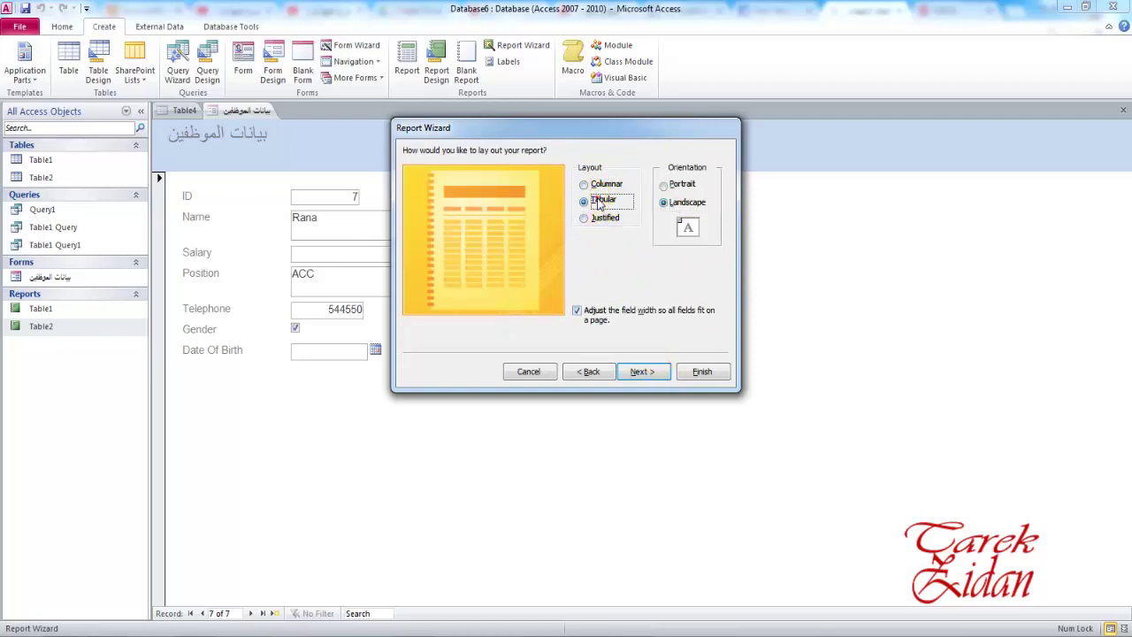
left_click(643, 372)
left_click(700, 373)
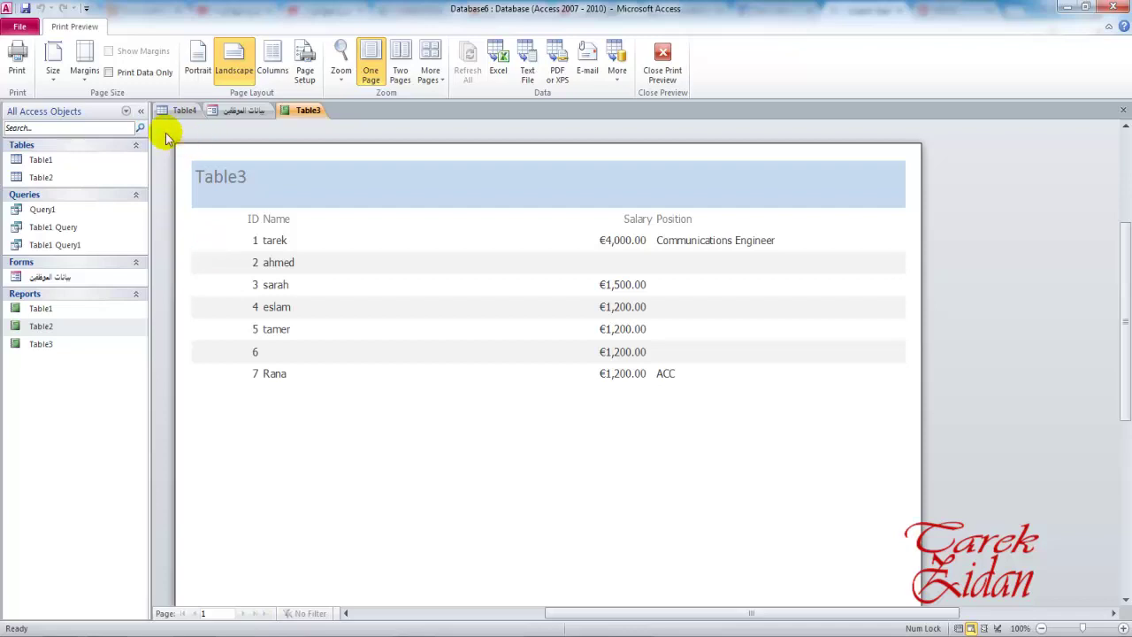
- Review Print options with a Pages range, cancel without printing, and show the paper Size choices
left_click(15, 68)
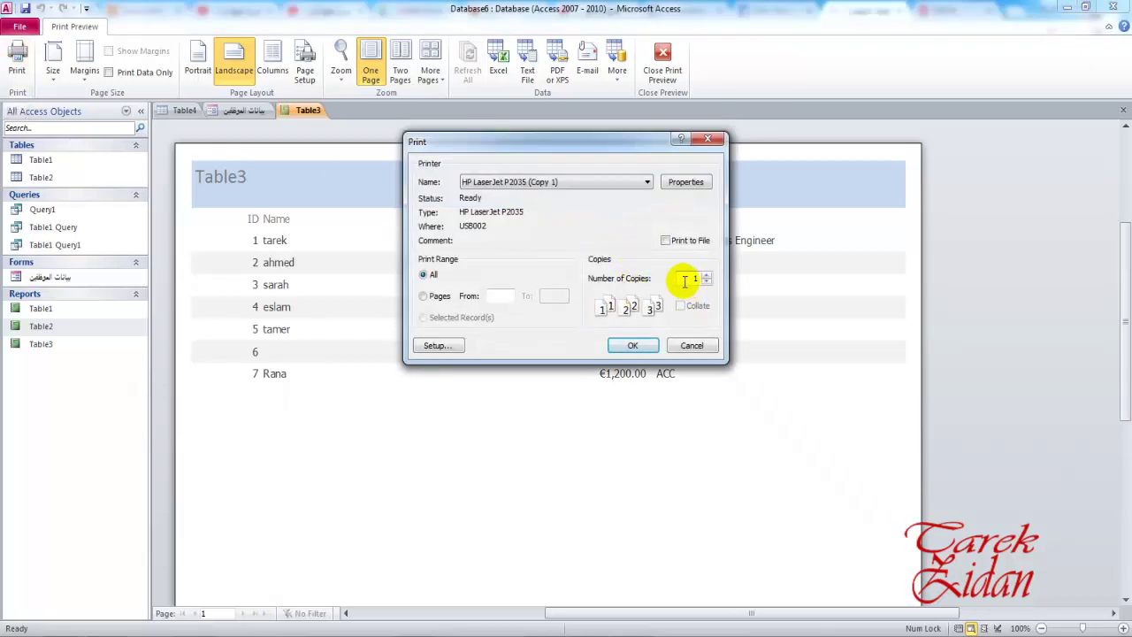
left_click(435, 296)
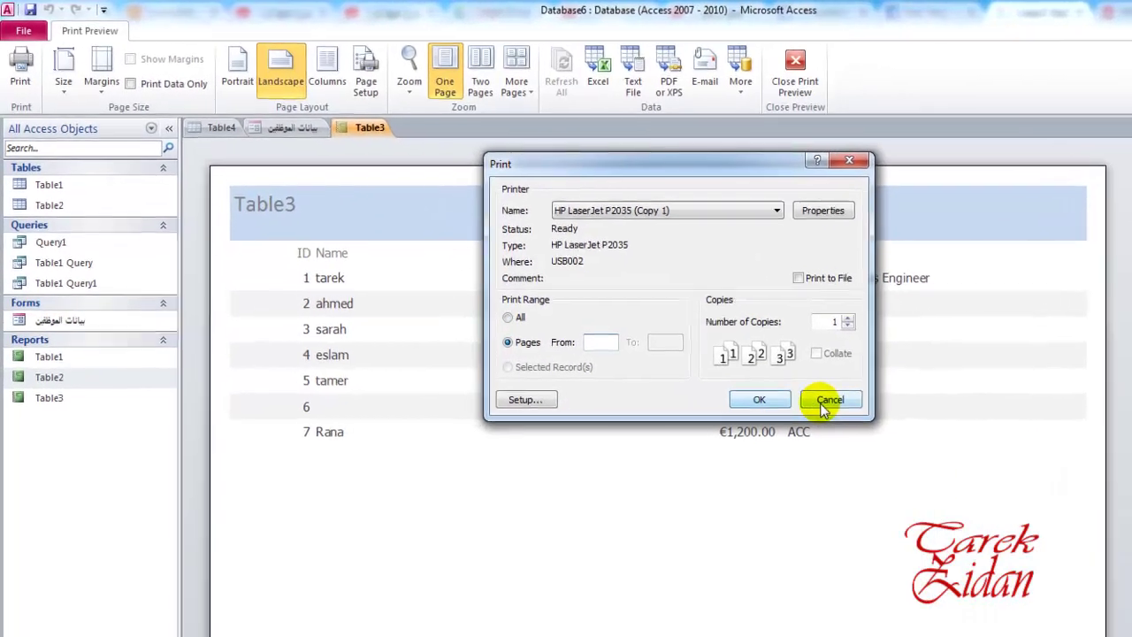
left_click(692, 345)
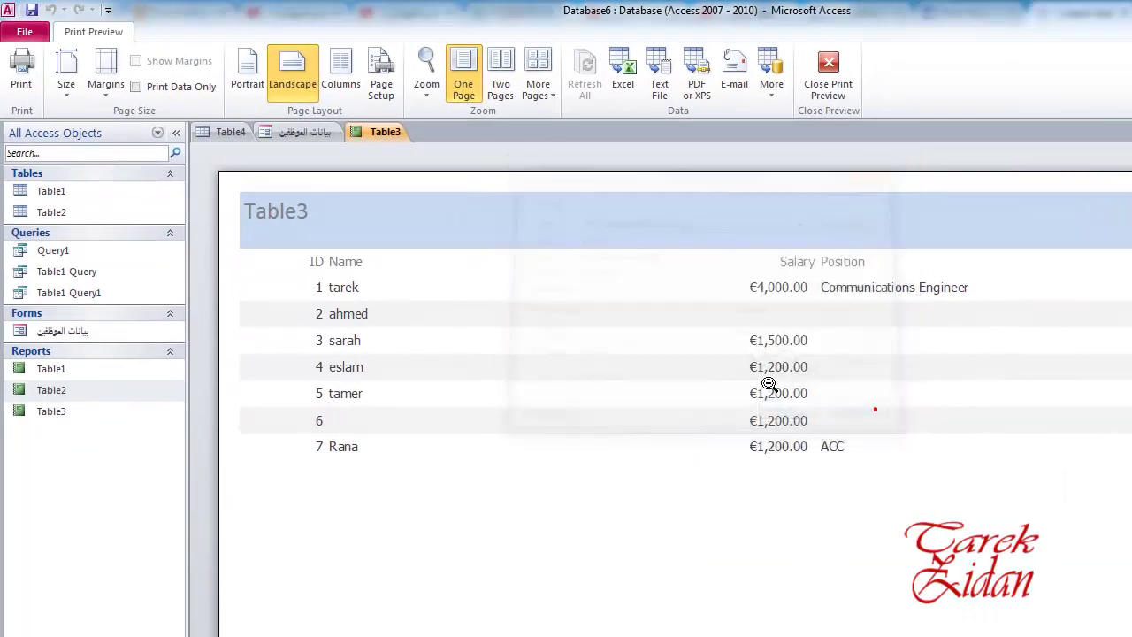
left_click(66, 89)
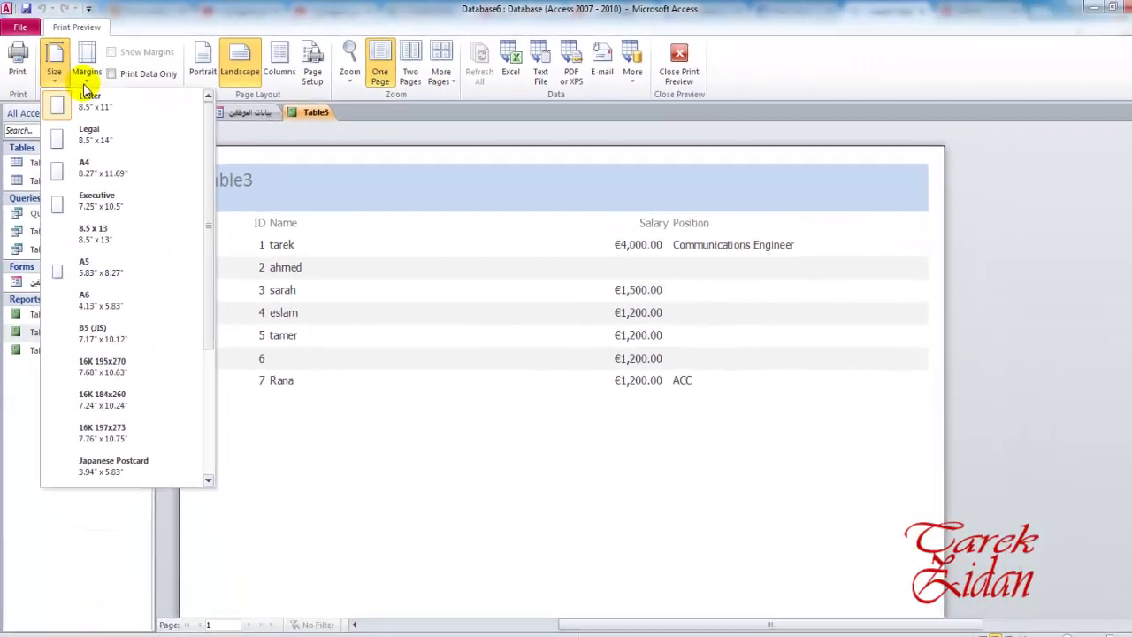
left_click(85, 64)
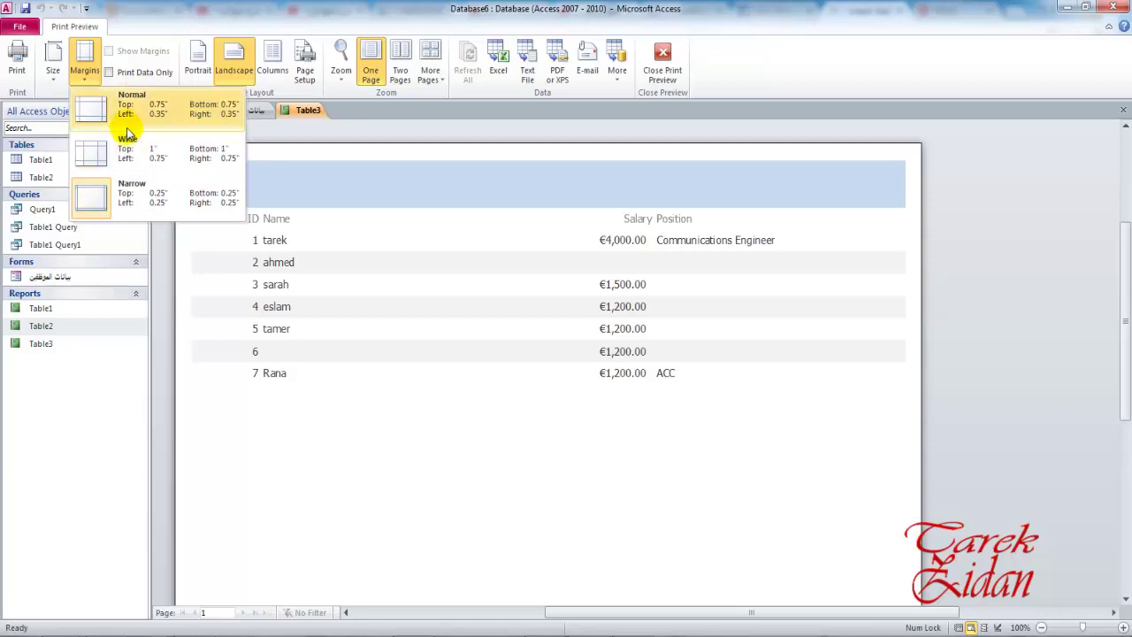
left_click(150, 23)
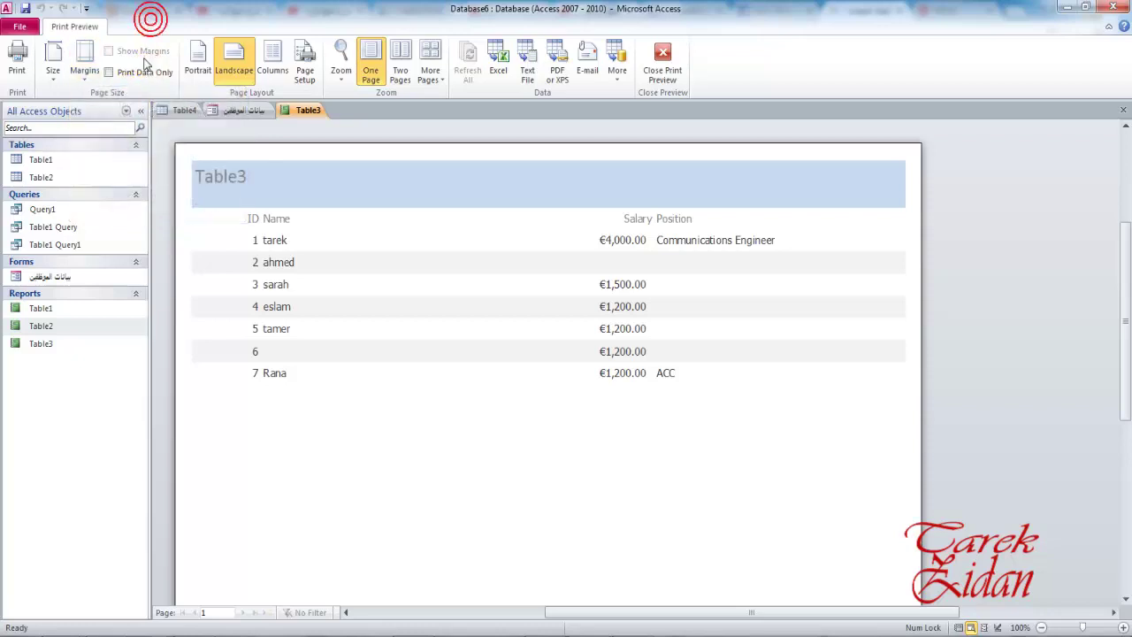
left_click(141, 73)
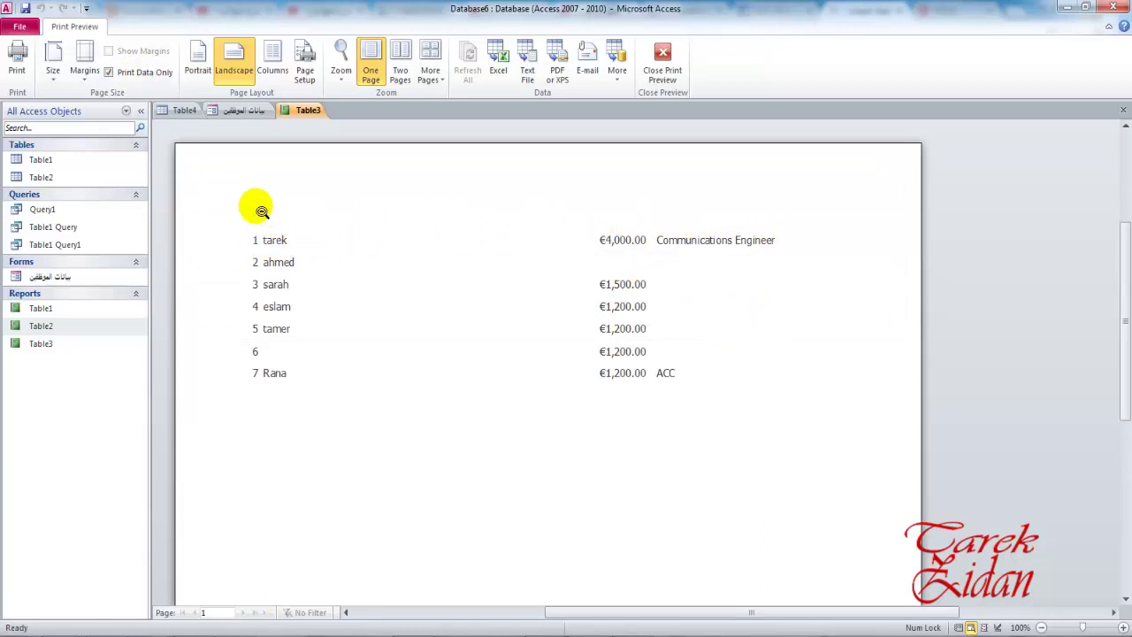
left_click(124, 74)
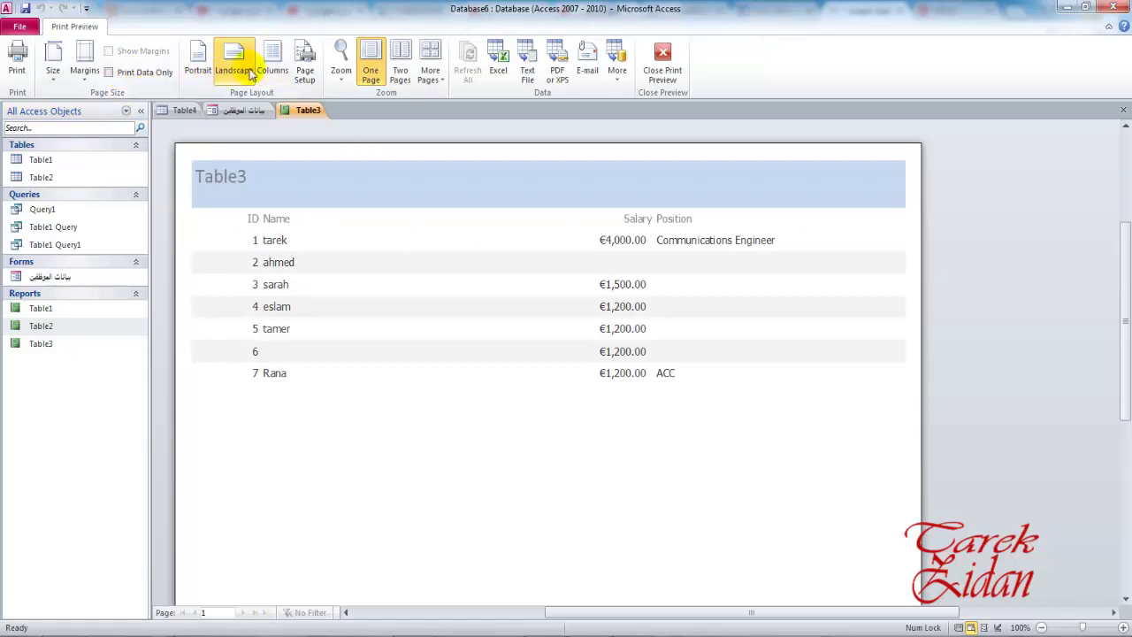
left_click(196, 62)
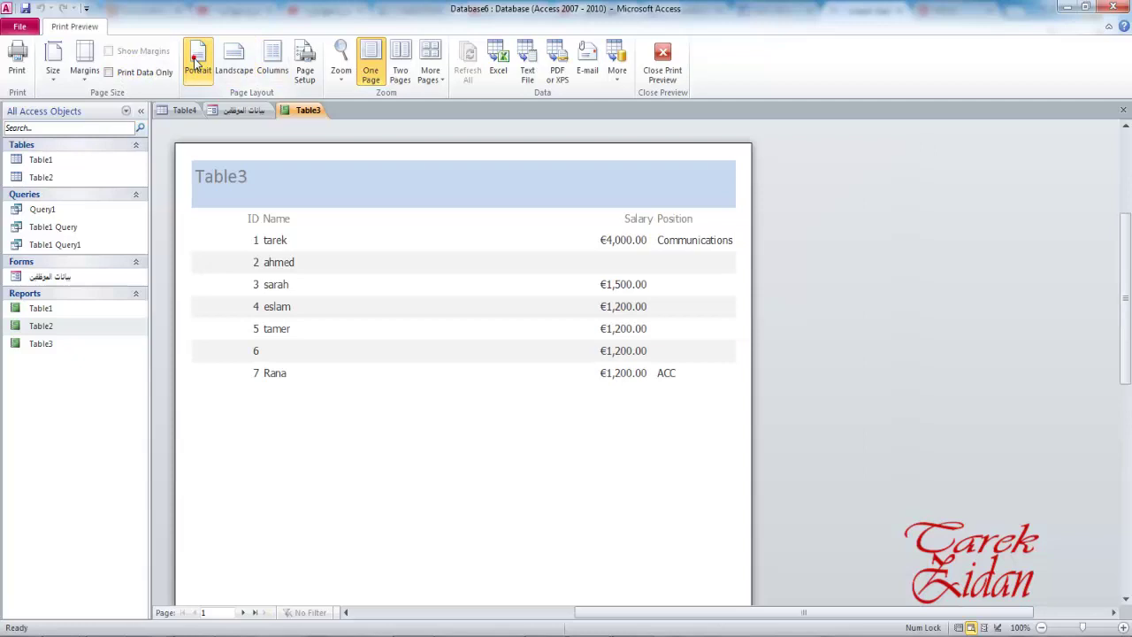
left_click(239, 64)
left_click(274, 71)
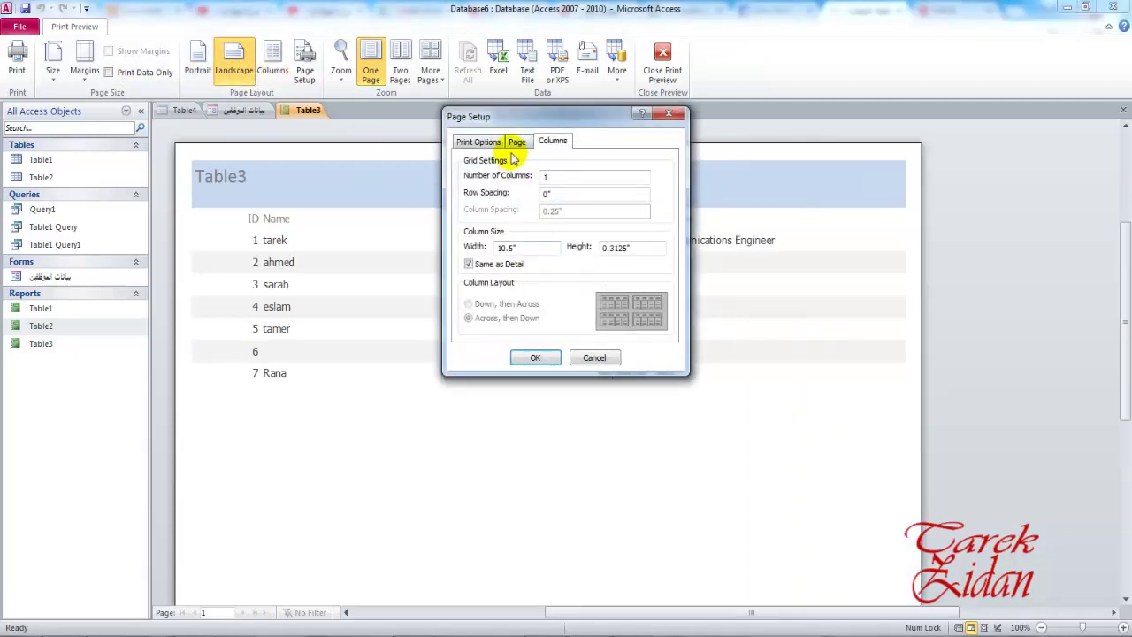
left_click(535, 357)
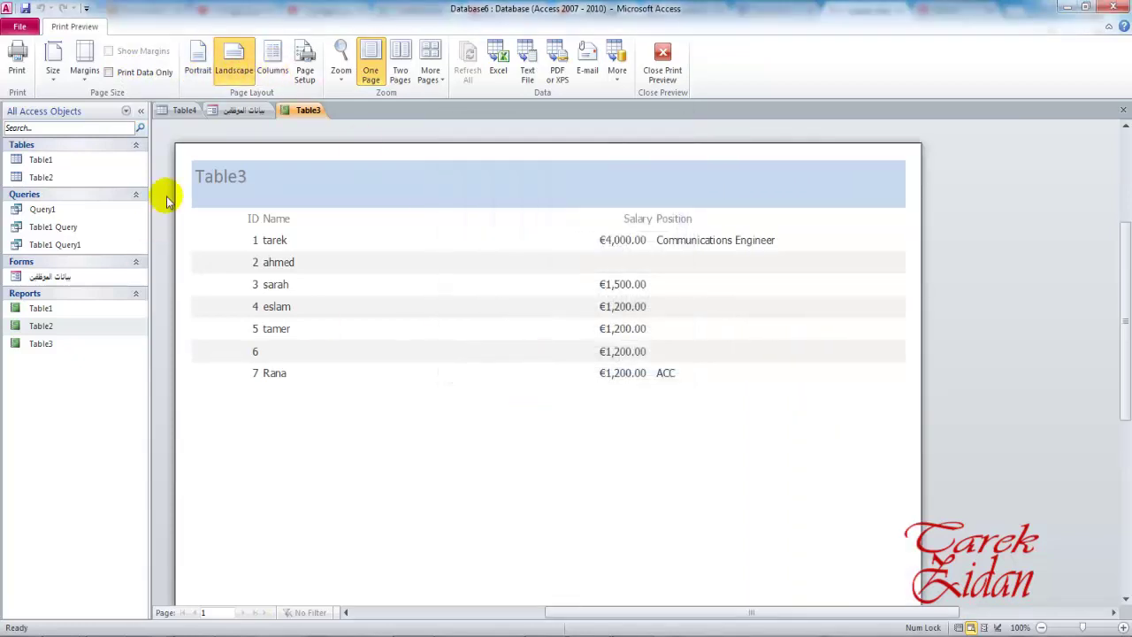
left_click(304, 73)
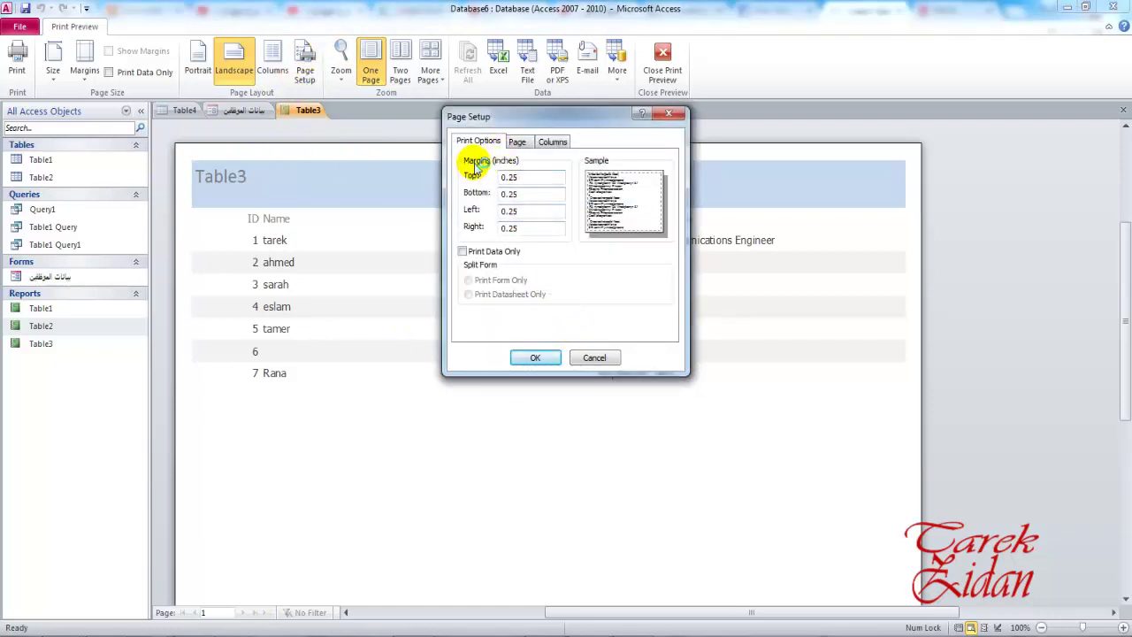
left_click(519, 143)
left_click(478, 144)
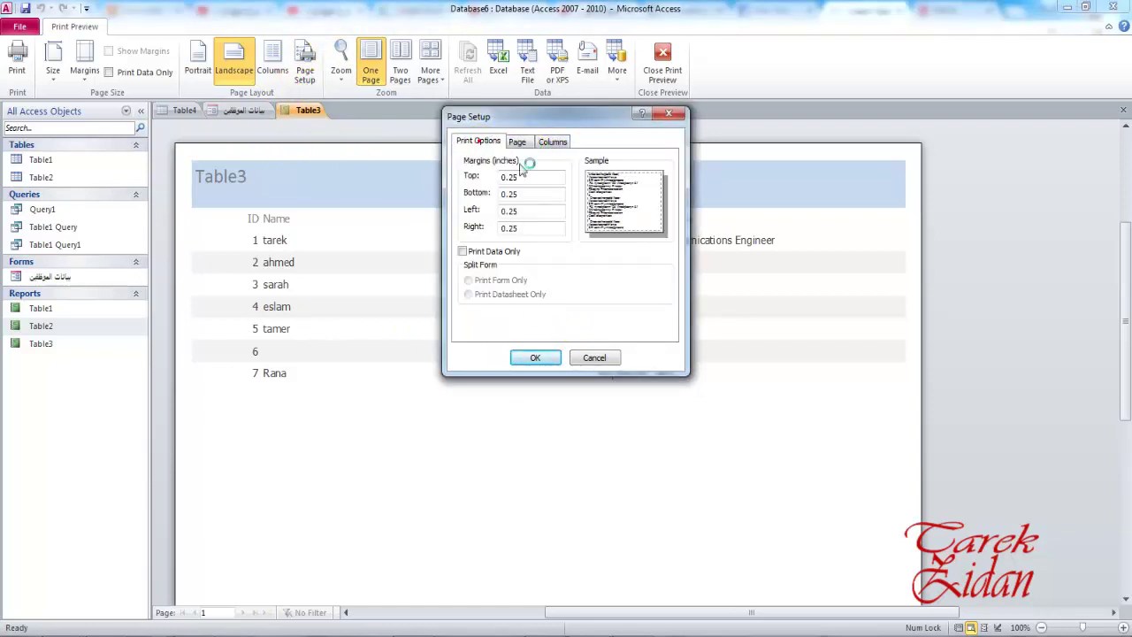
left_click(595, 358)
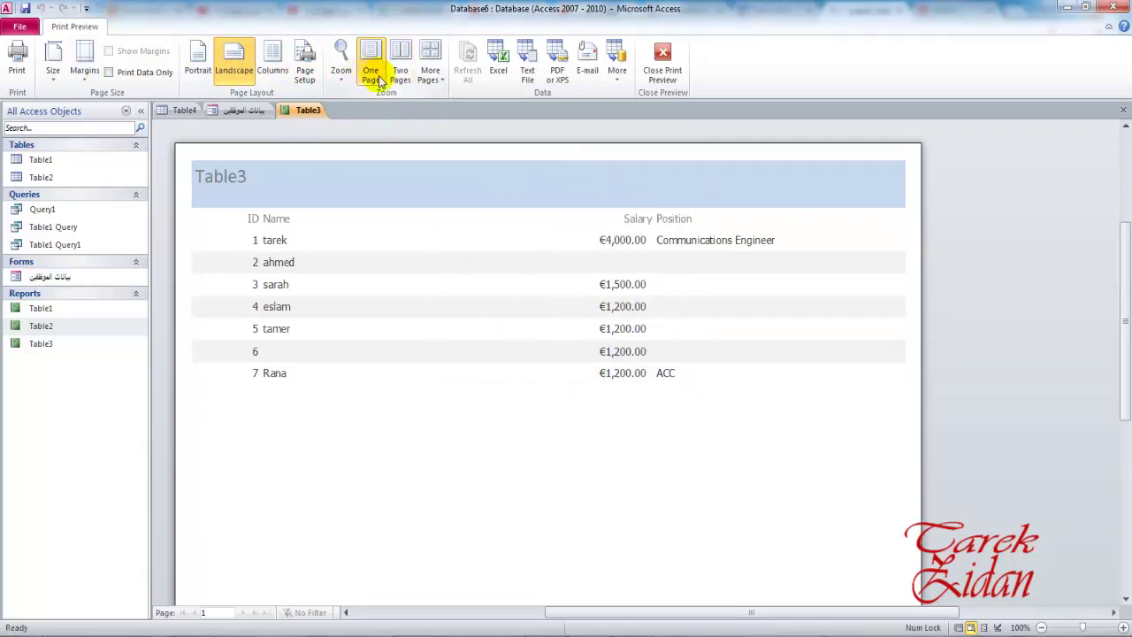
left_click(401, 78)
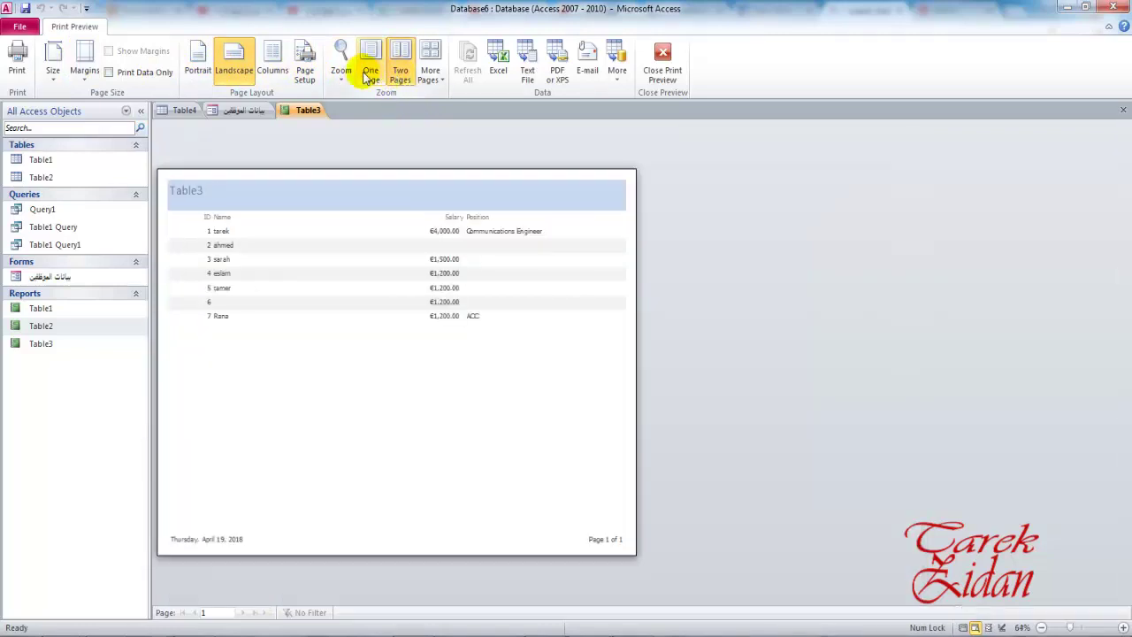
left_click(371, 71)
left_click(430, 75)
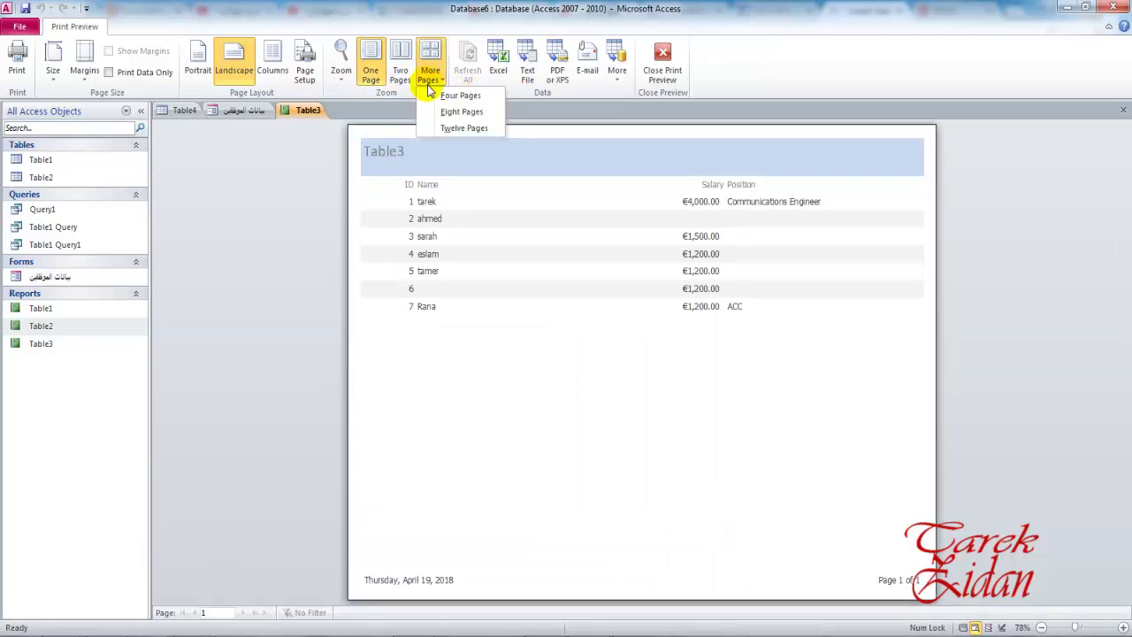
left_click(447, 95)
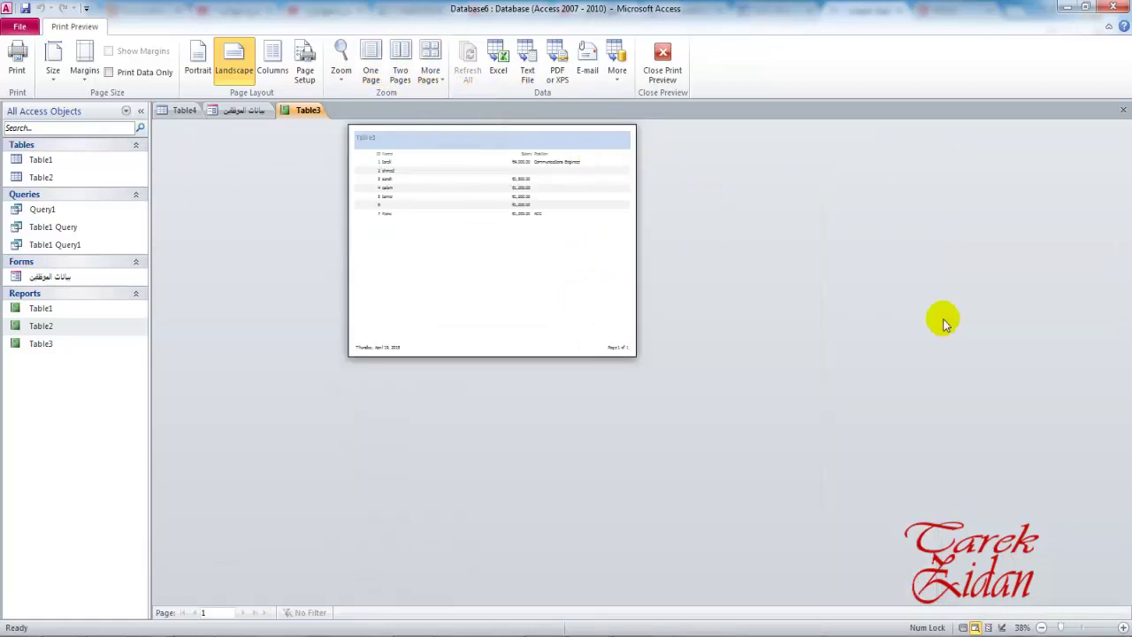
left_click(430, 75)
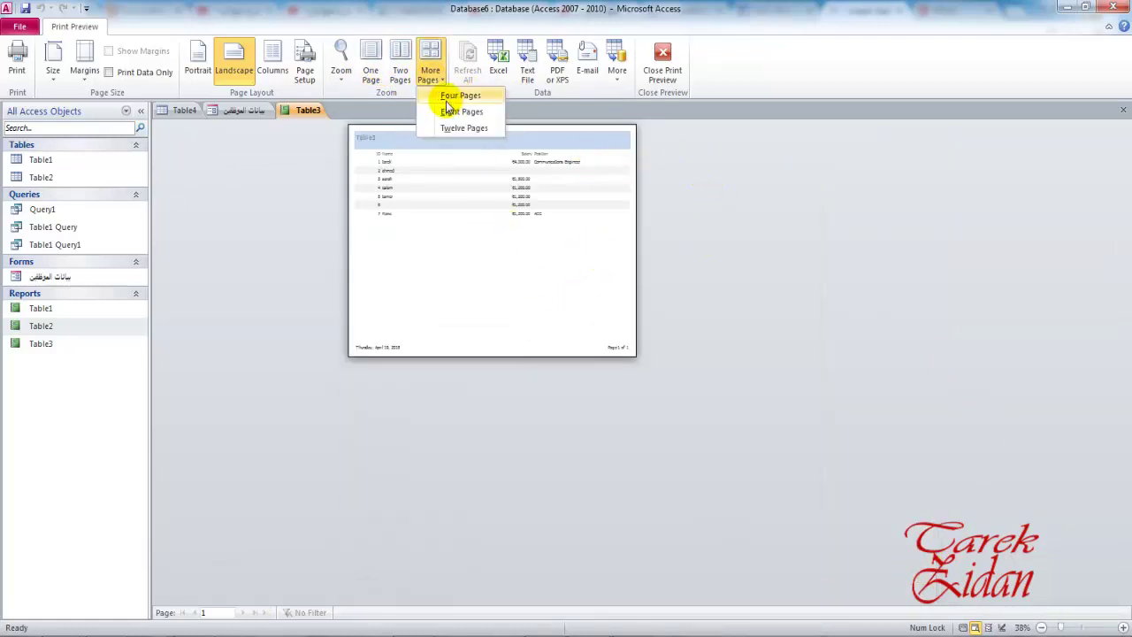
left_click(371, 55)
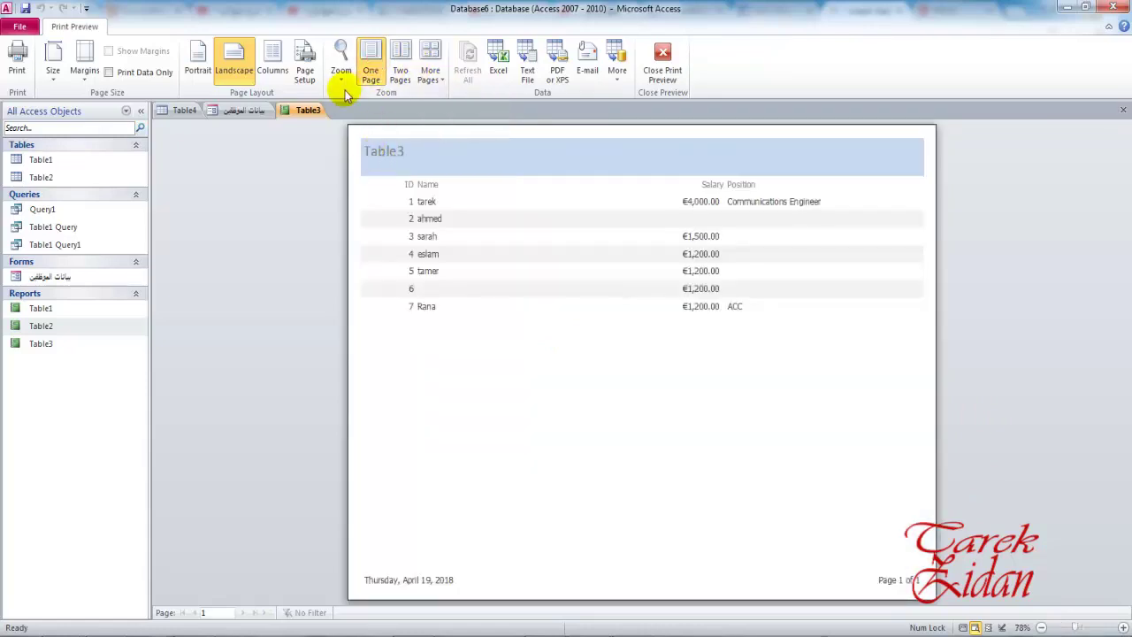
left_click(340, 60)
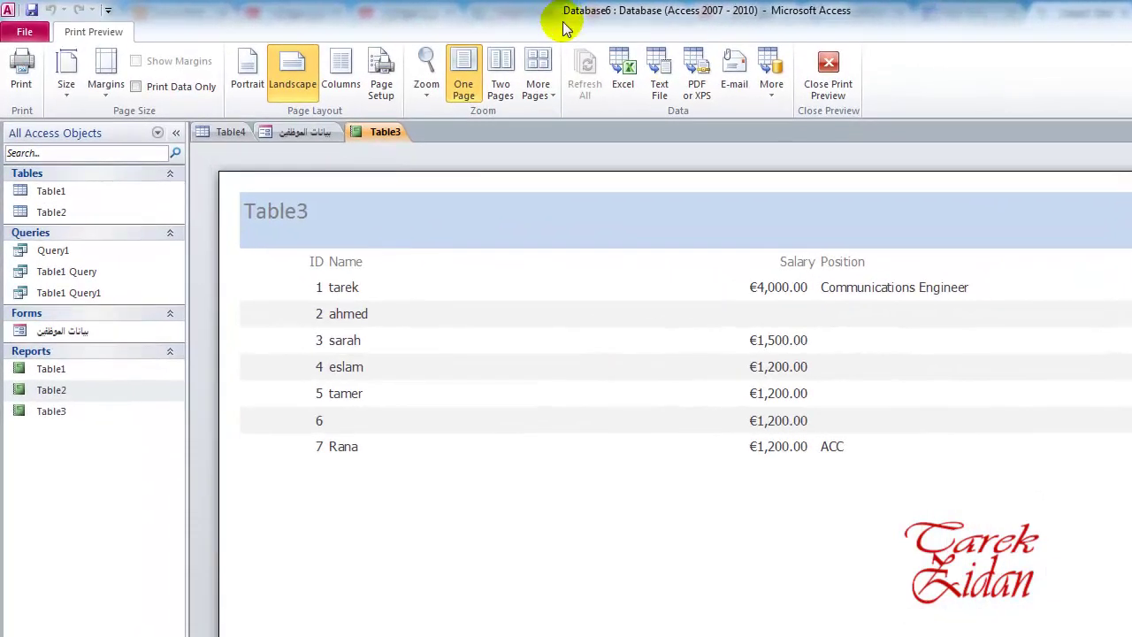
left_click(561, 210)
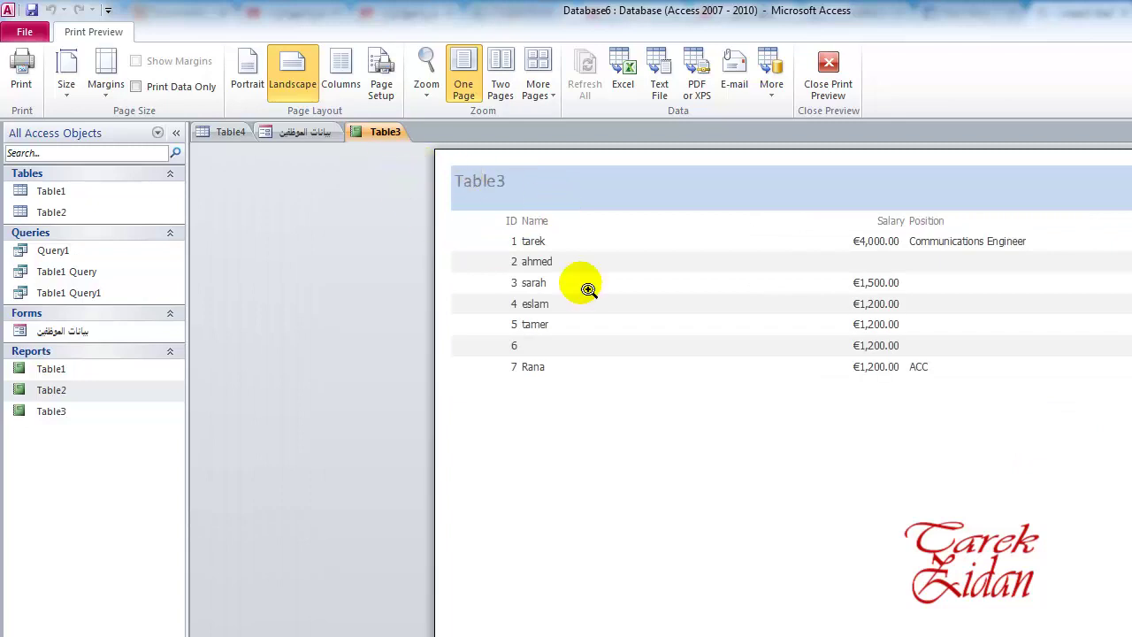
- Close Print Preview and switch the Table3 report to Design View
left_click(36, 390)
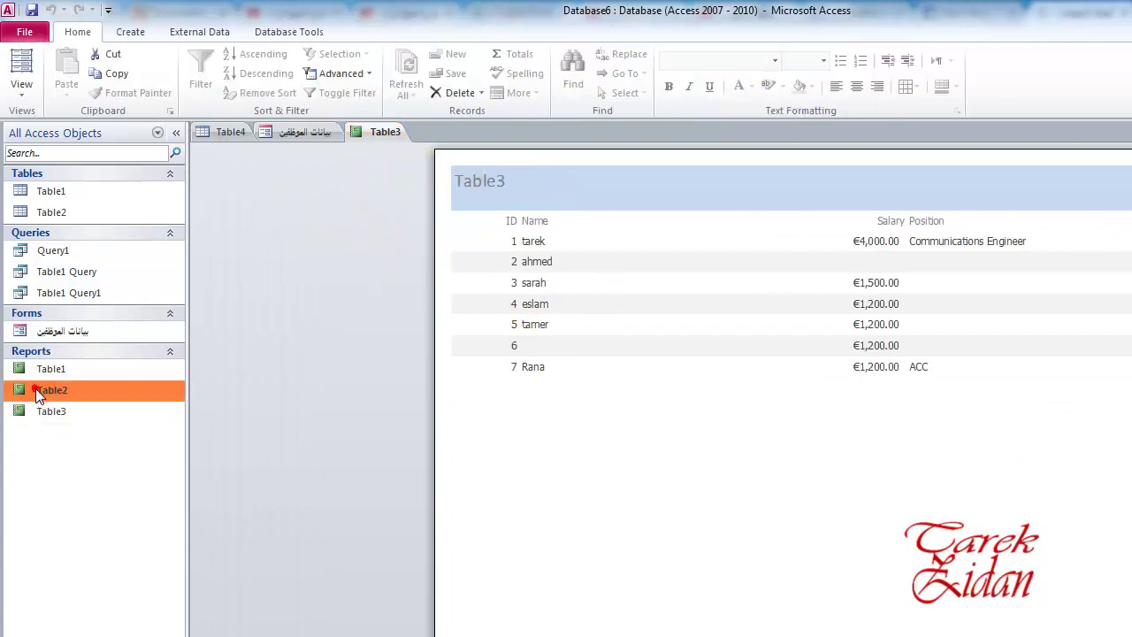
left_click(21, 86)
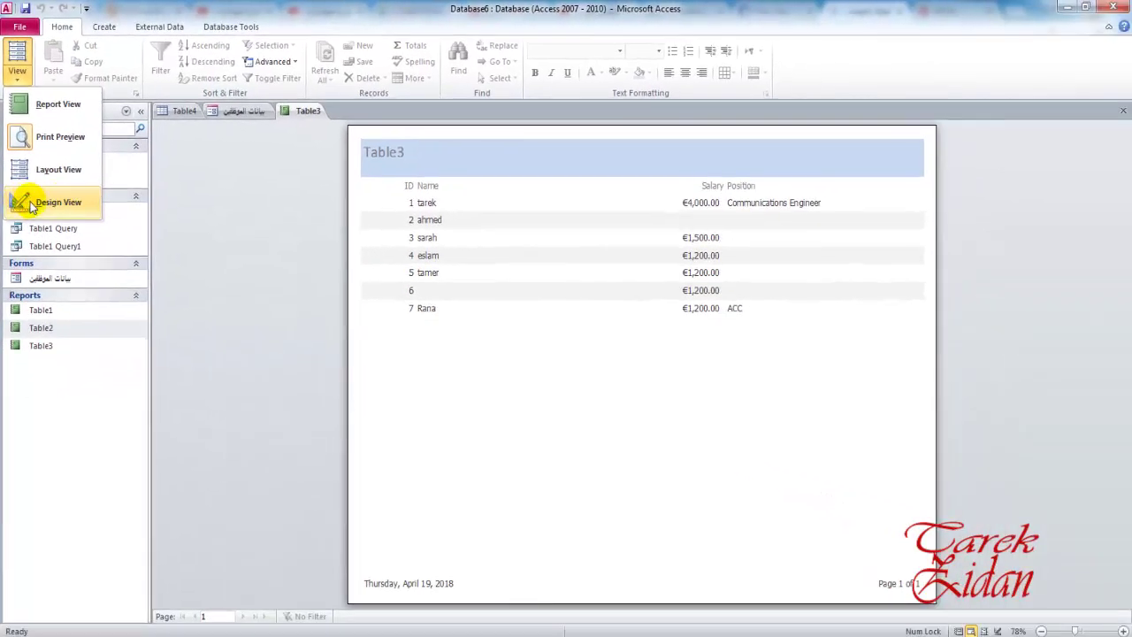
left_click(31, 205)
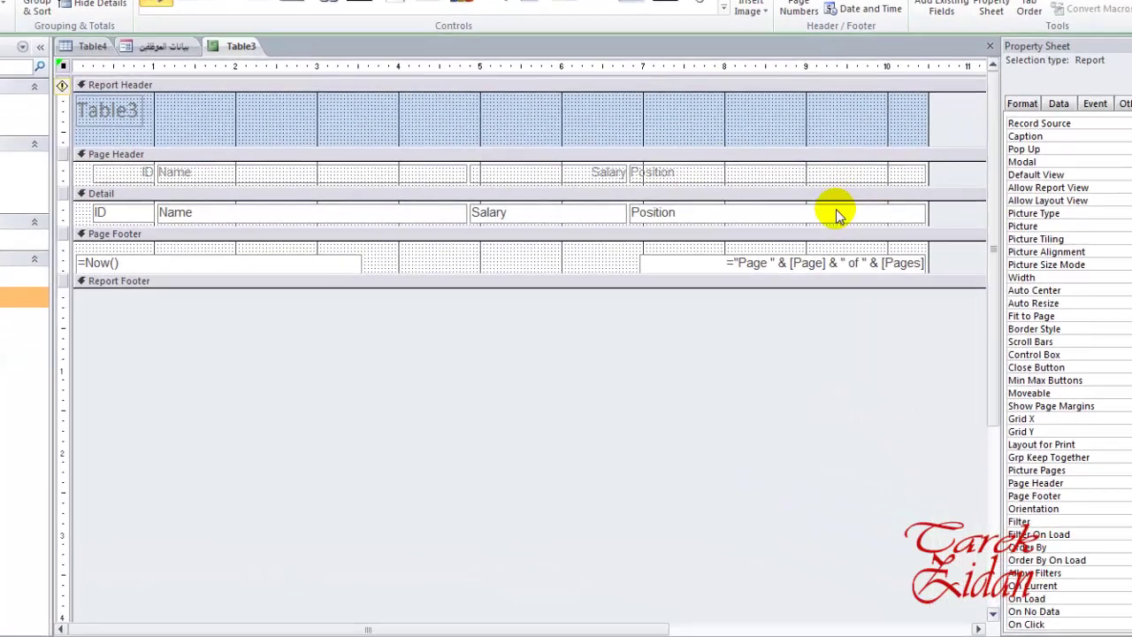
- Move the Position column heading back beside the Salary heading
left_click(801, 221)
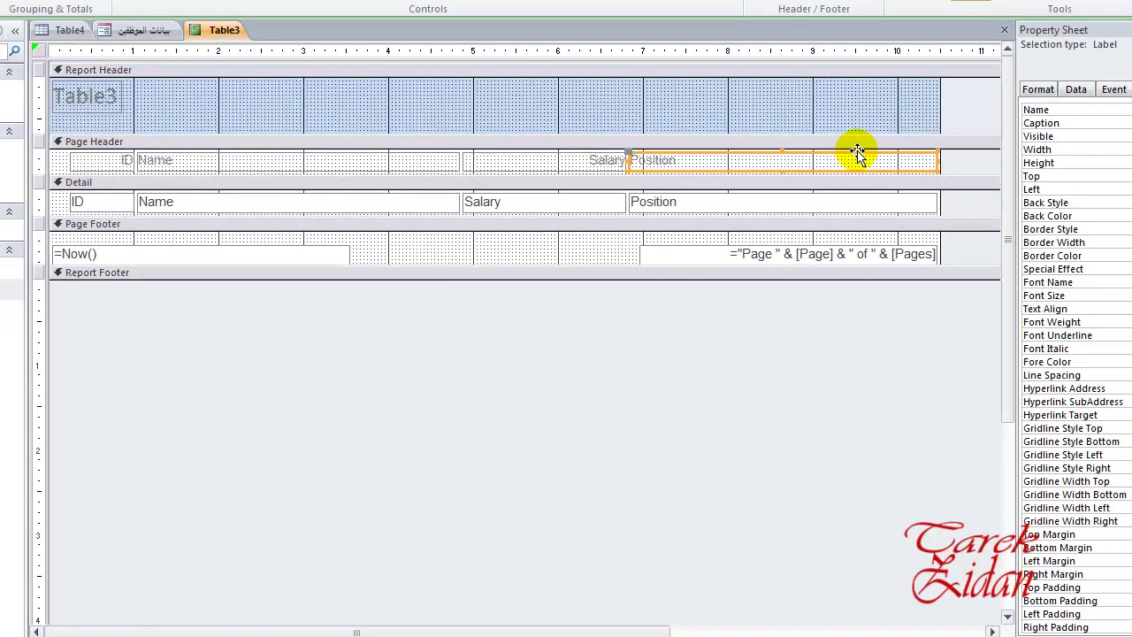
left_click_drag(858, 153, 821, 151)
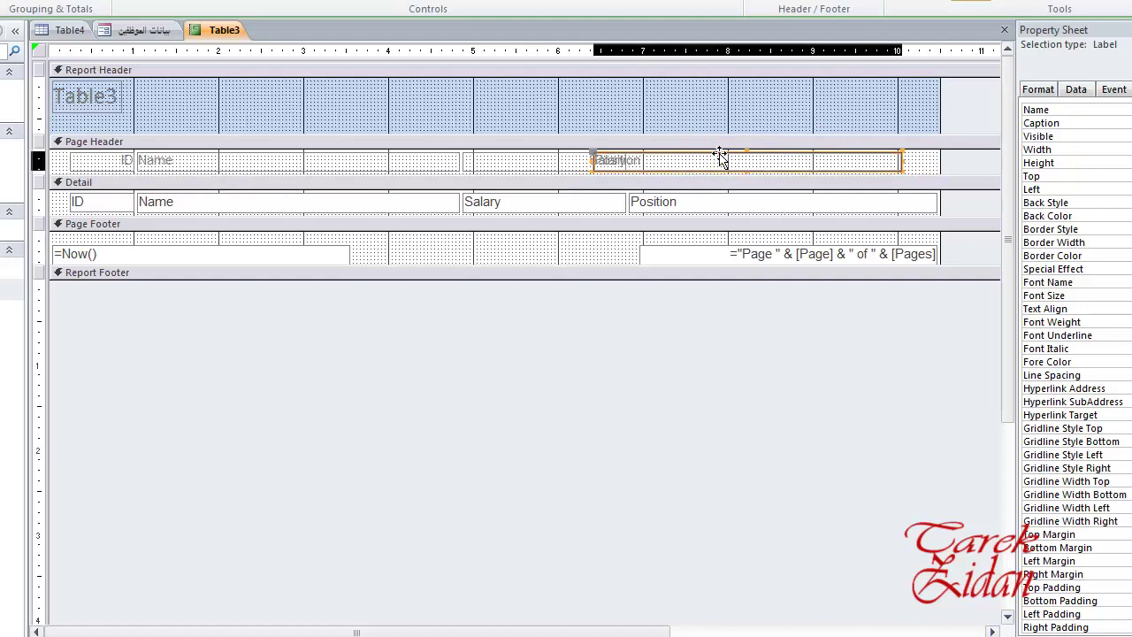
left_click_drag(721, 158, 749, 152)
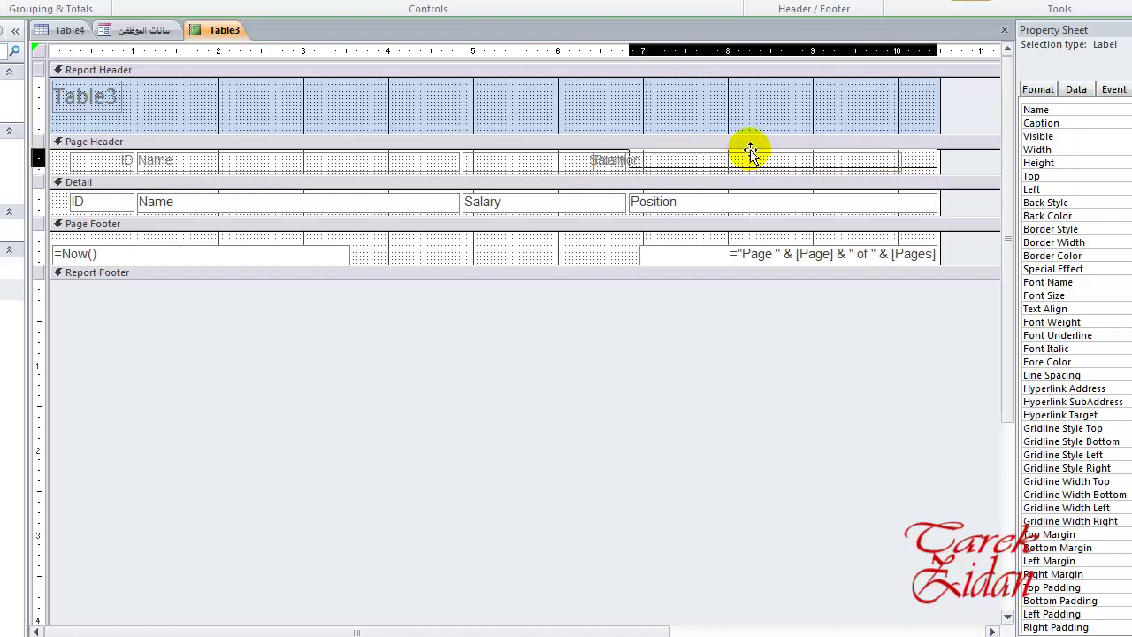
- Widen the Table3 title across the report header and retype it with the author's name
left_click(98, 101)
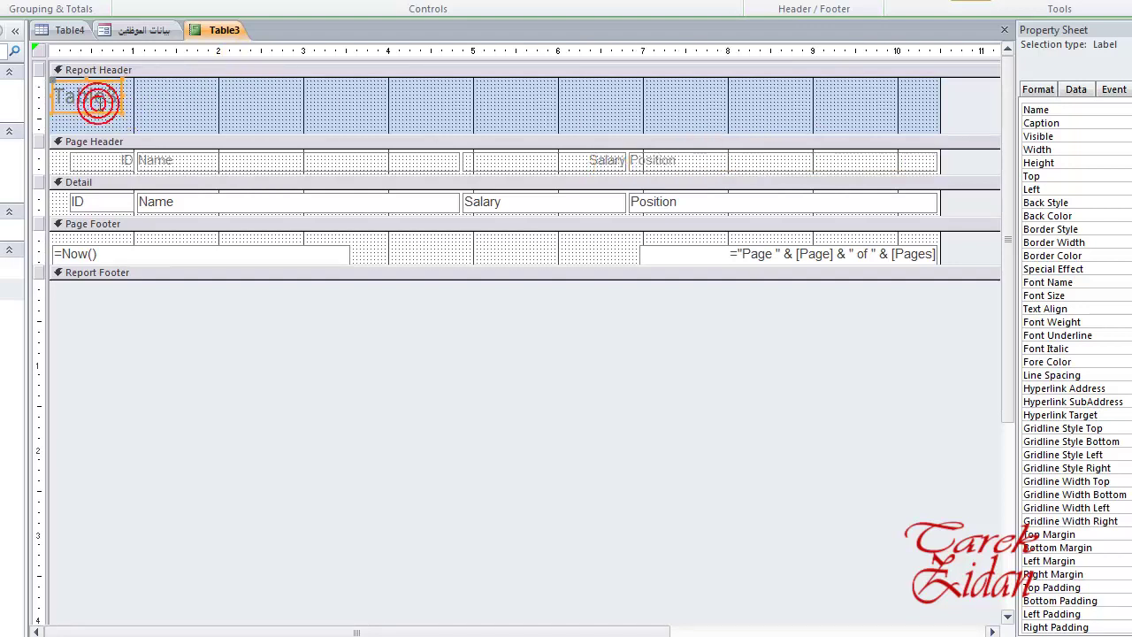
left_click_drag(117, 112, 821, 128)
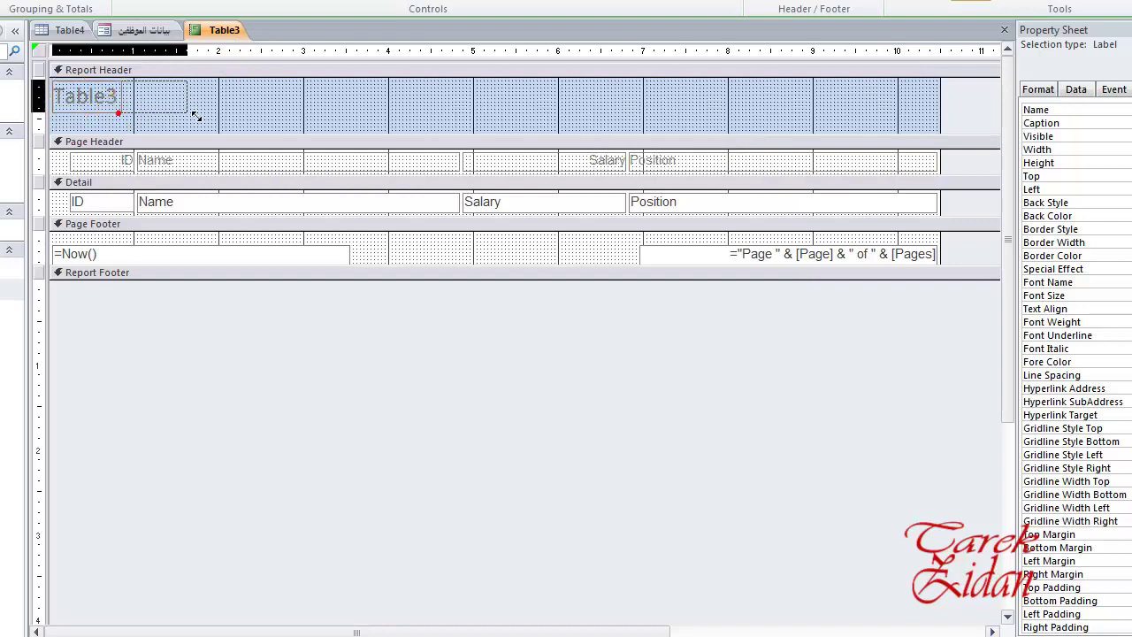
double_click(122, 89)
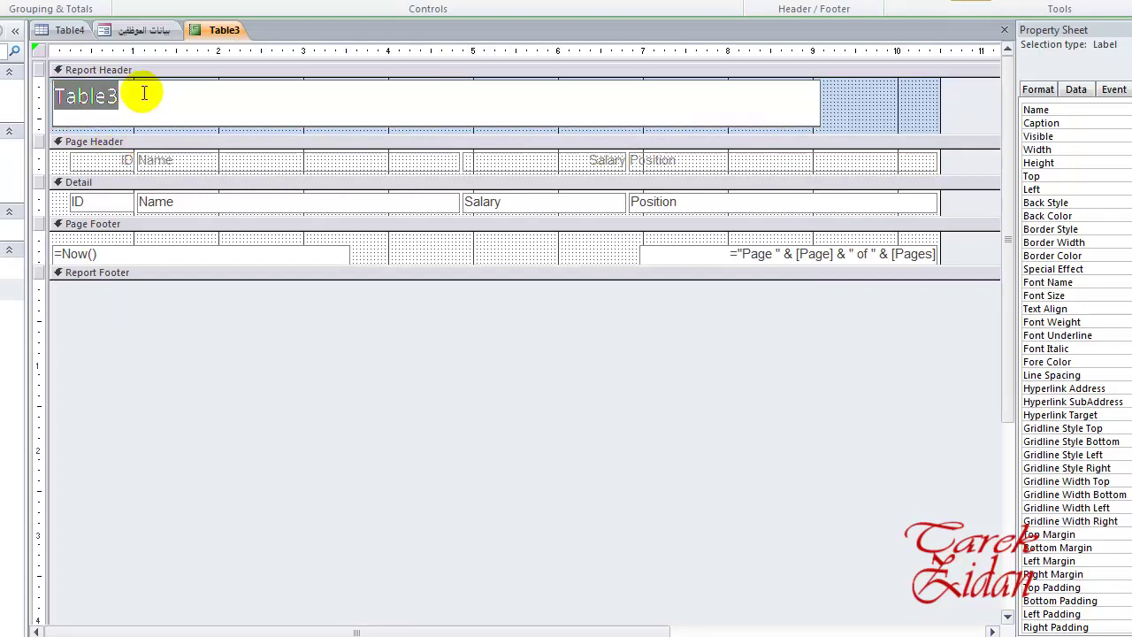
type("T")
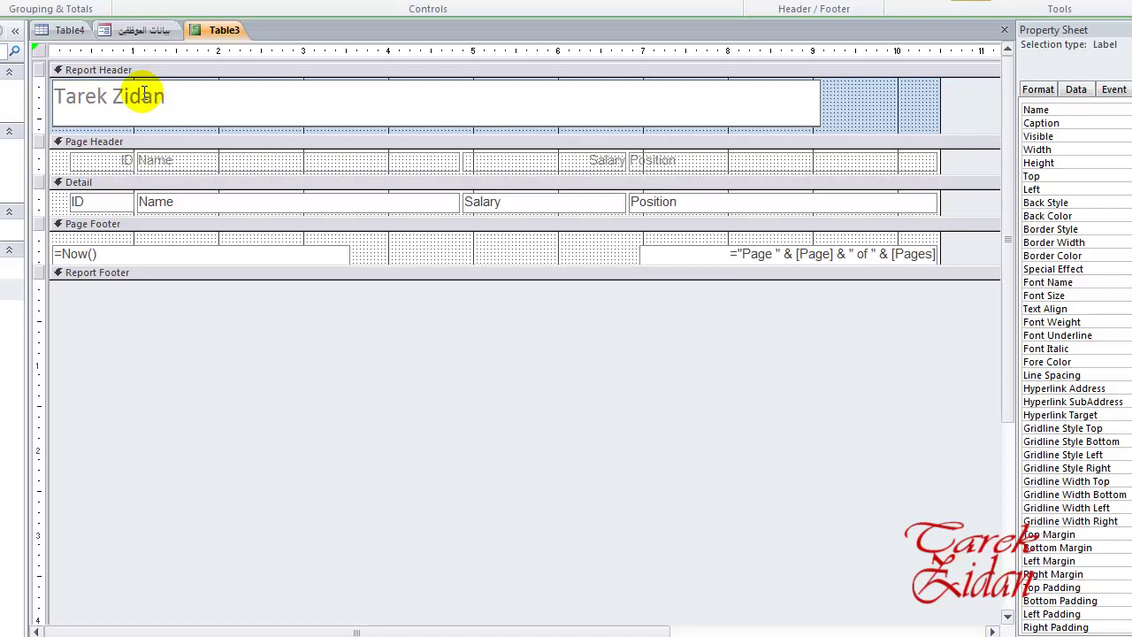
left_click_drag(209, 94, 49, 99)
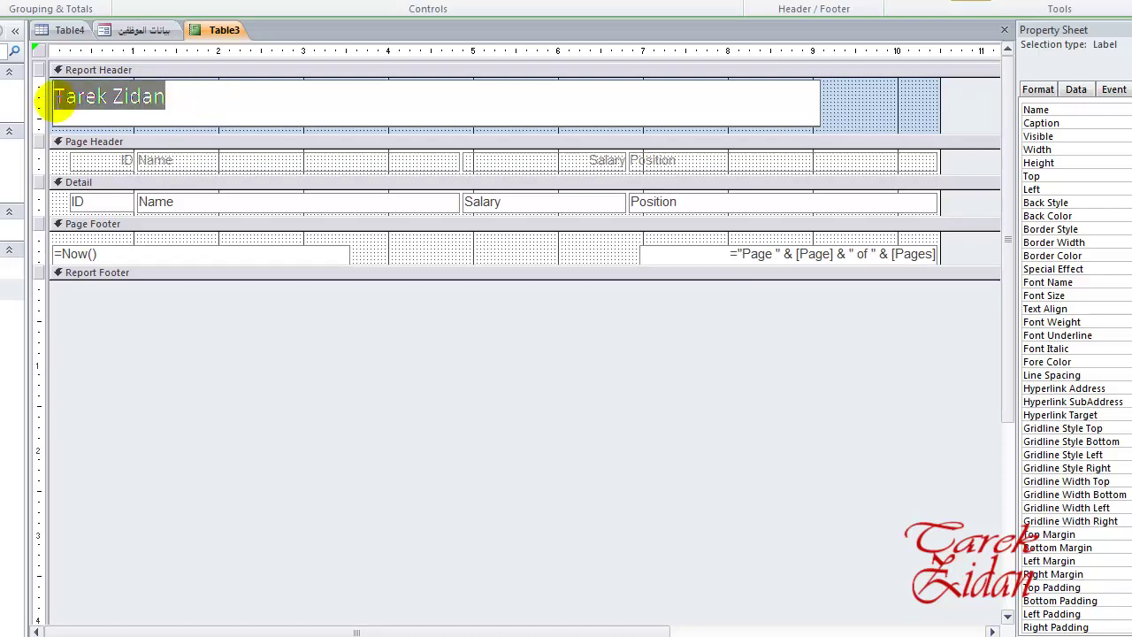
key("Return")
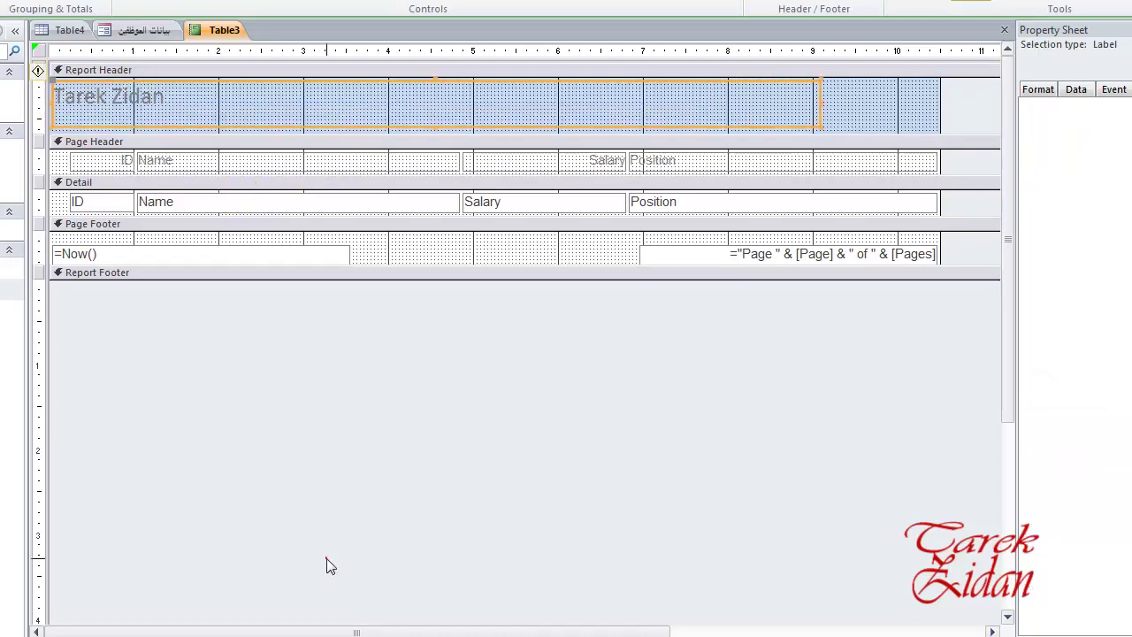
- Select the retitled header label and the Report Header section
left_click(327, 559)
left_click(423, 107)
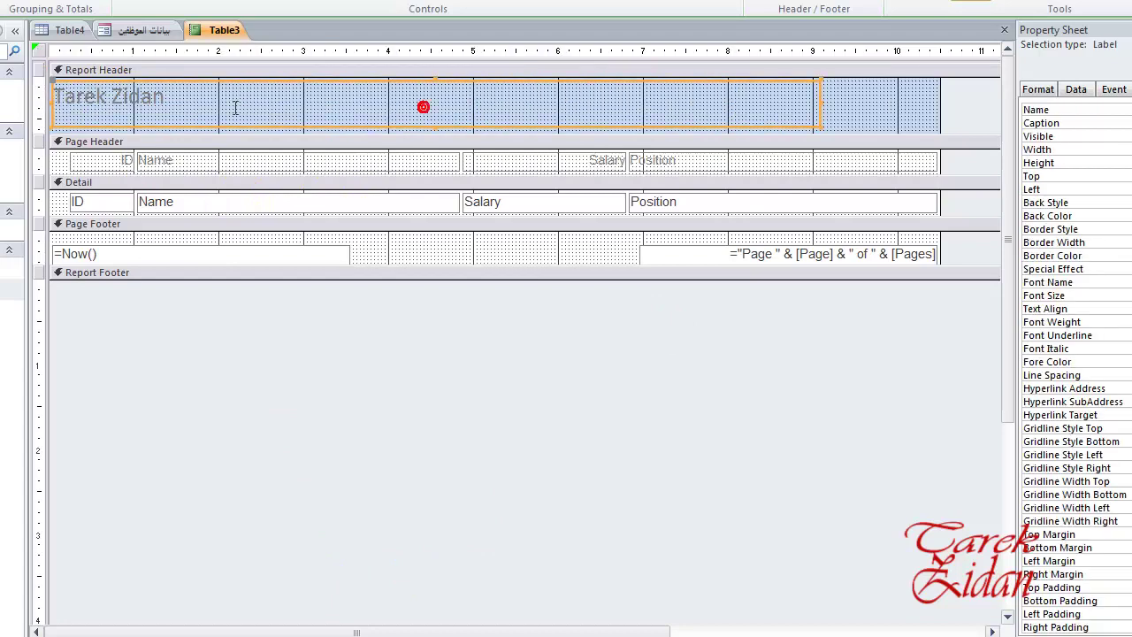
left_click(207, 104)
left_click(899, 92)
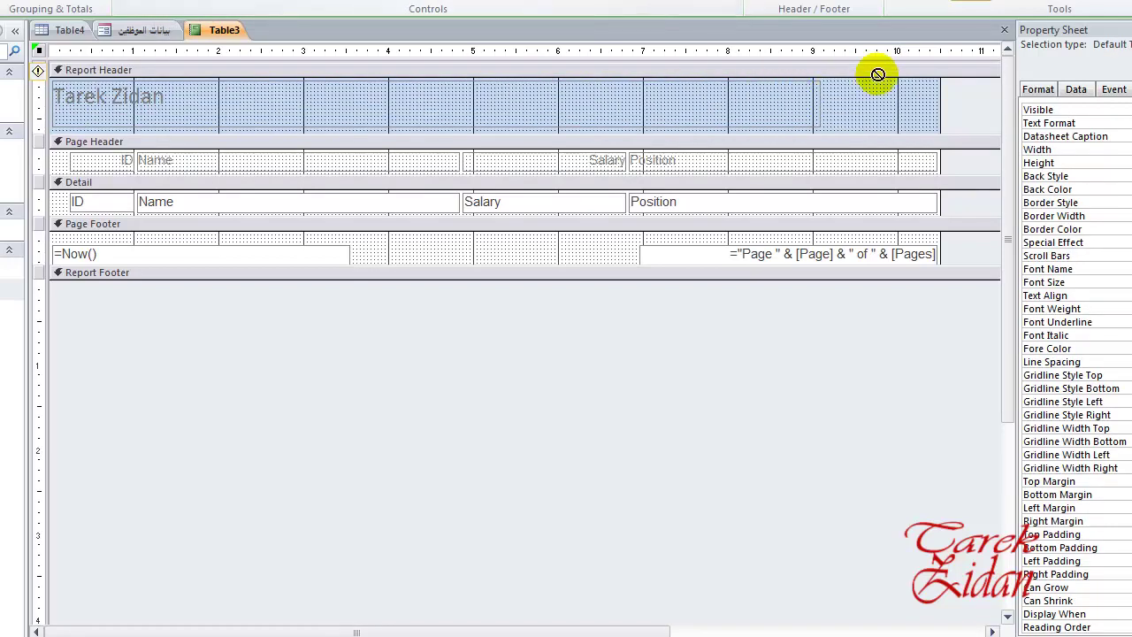
- Draw a text box at the header's right end, then delete it
left_click_drag(912, 89, 829, 126)
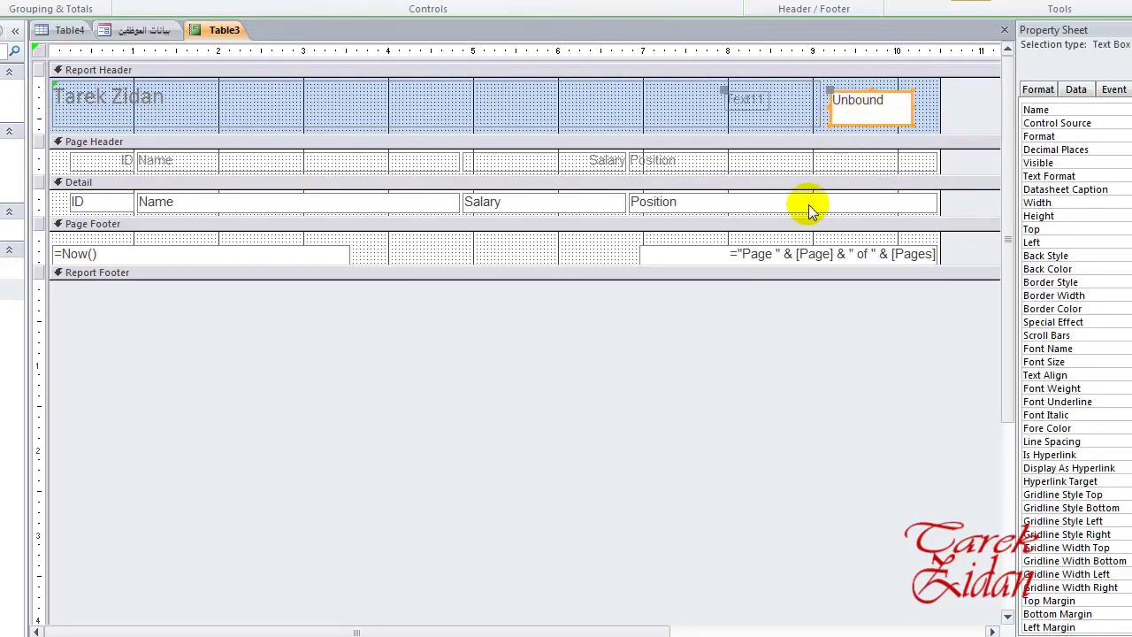
left_click(892, 97)
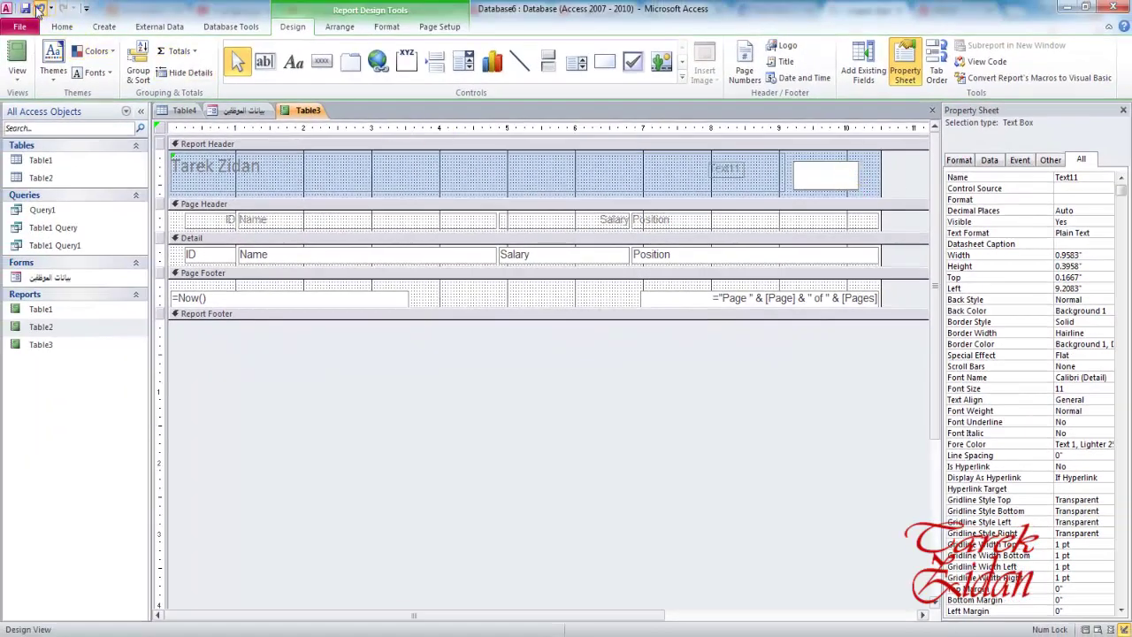
key("Delete")
left_click(911, 616)
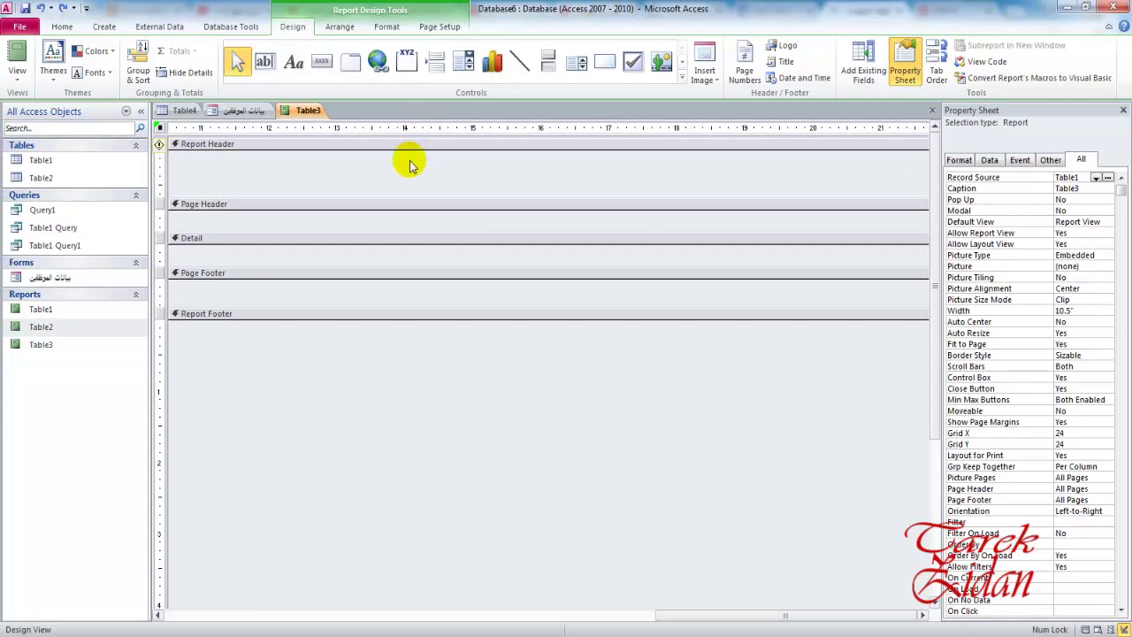
left_click(739, 618)
left_click_drag(739, 618, 439, 610)
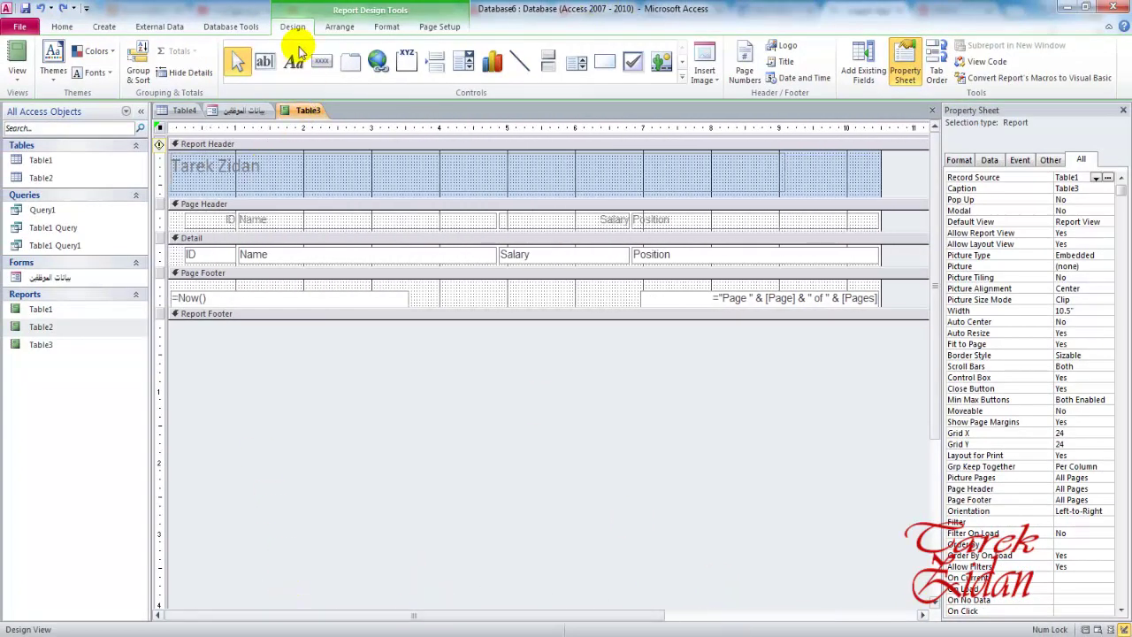
- Draw a command button and a 'kjhkjh' label in the header's right end, then view the report
left_click(322, 61)
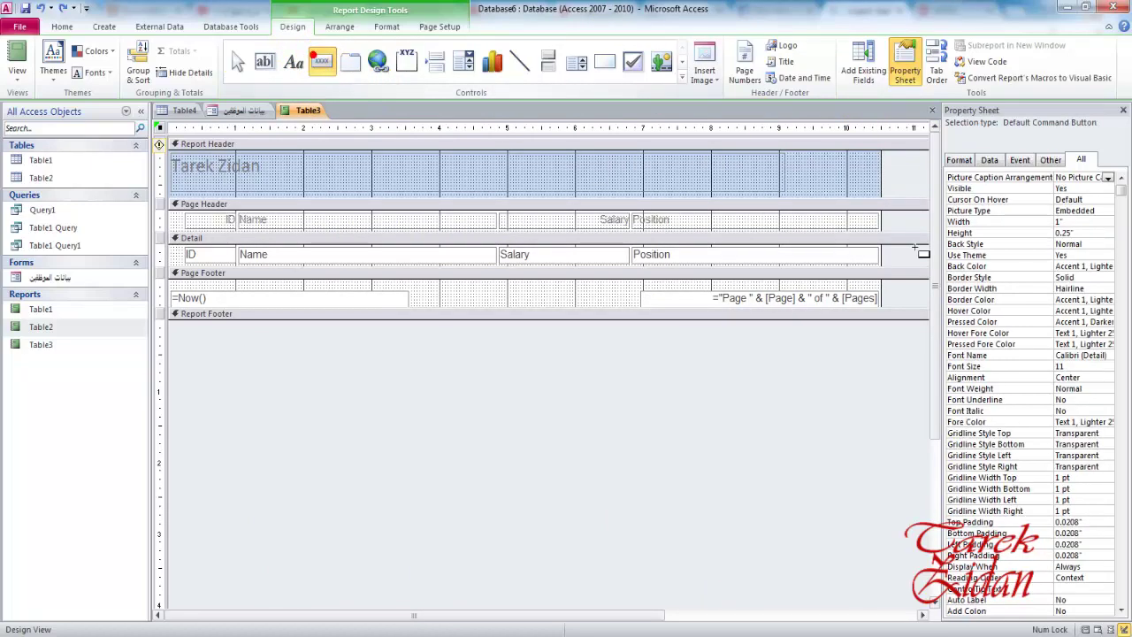
left_click_drag(855, 155, 794, 190)
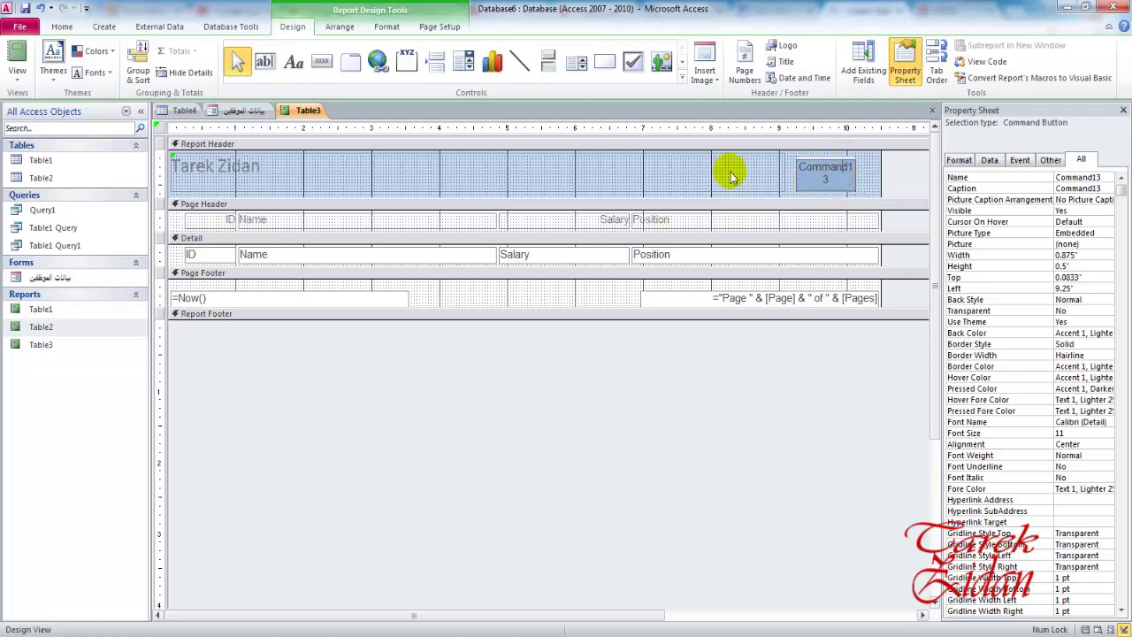
left_click(293, 66)
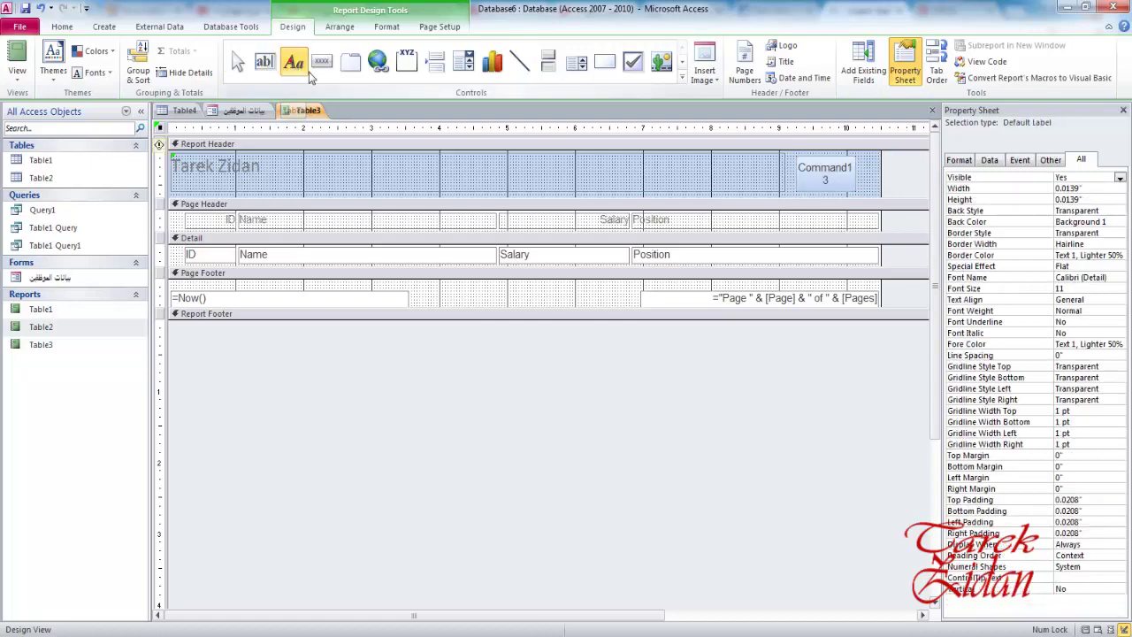
left_click_drag(871, 165, 768, 195)
left_click(849, 174)
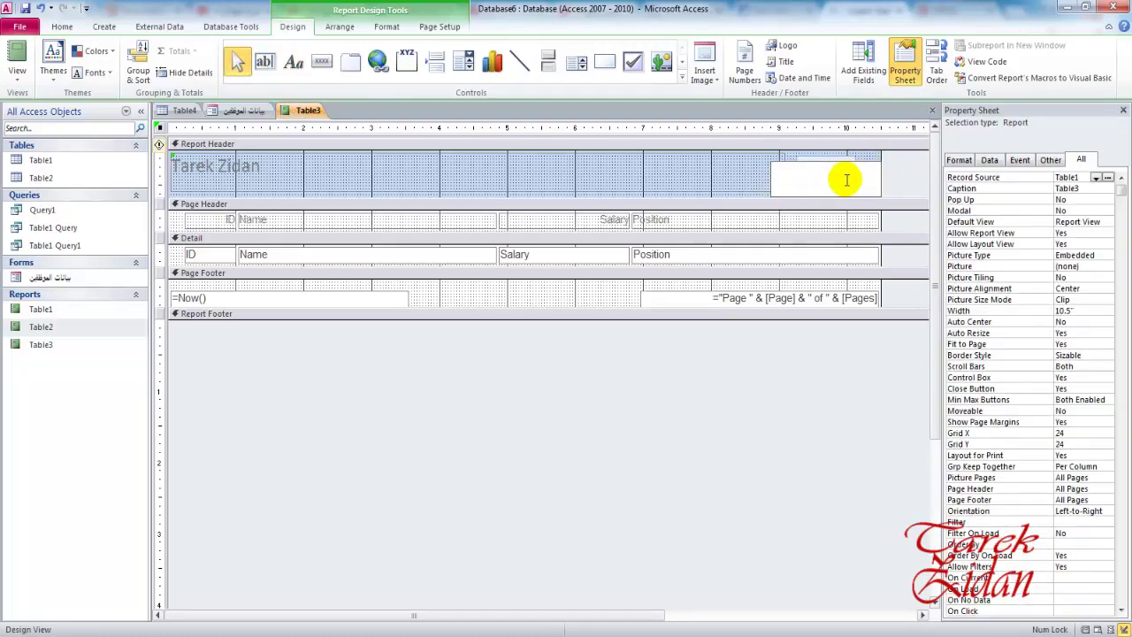
left_click(793, 227)
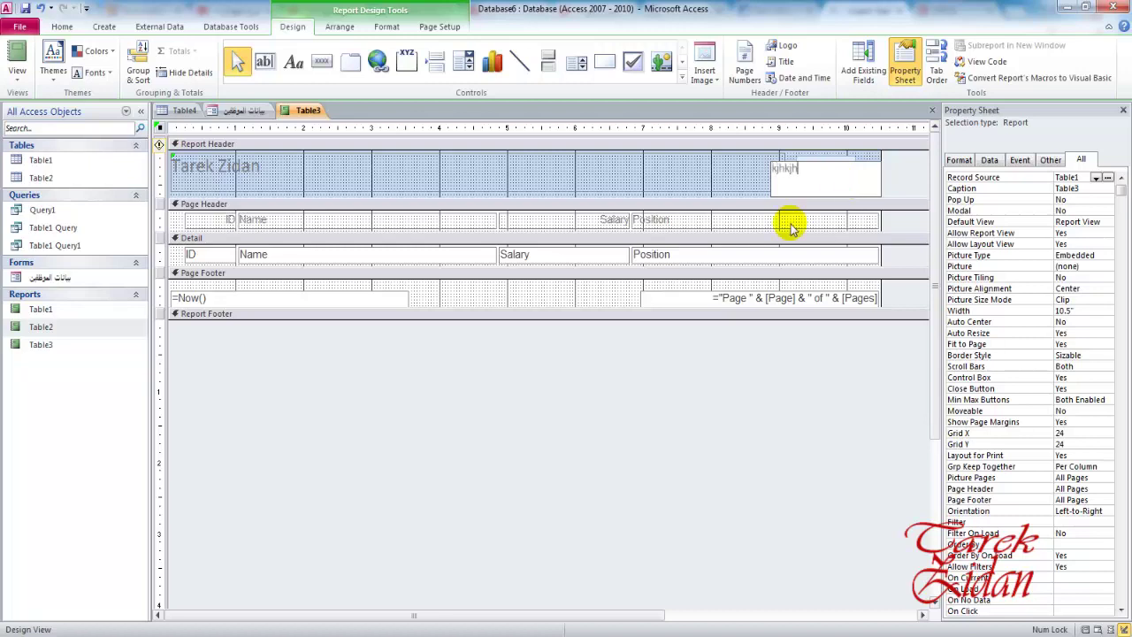
key("ctrl+z")
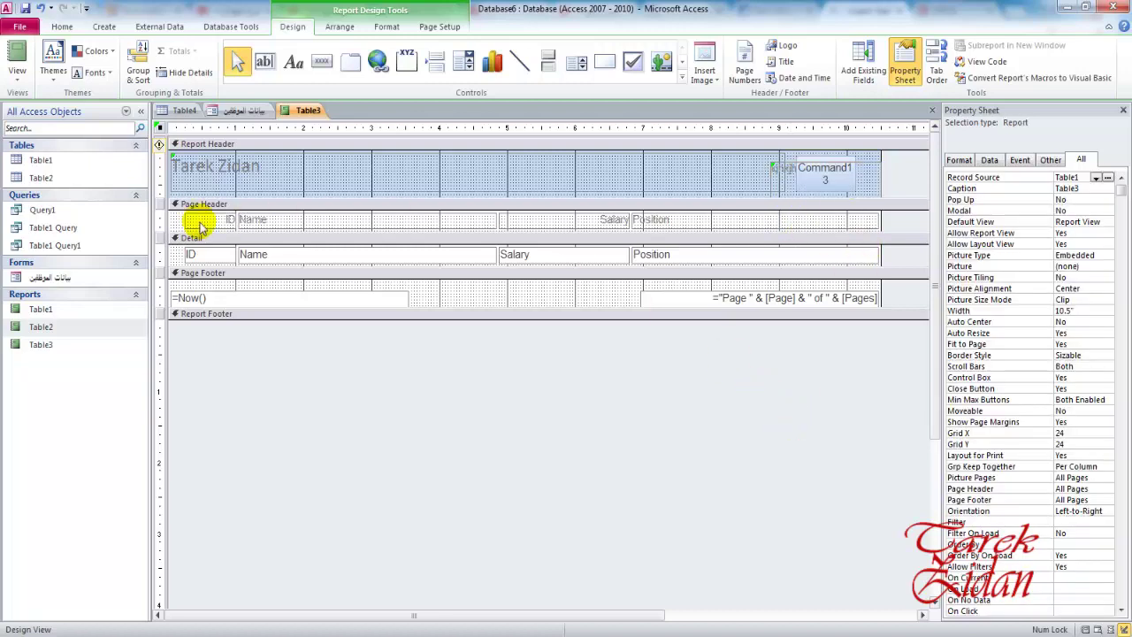
left_click(17, 54)
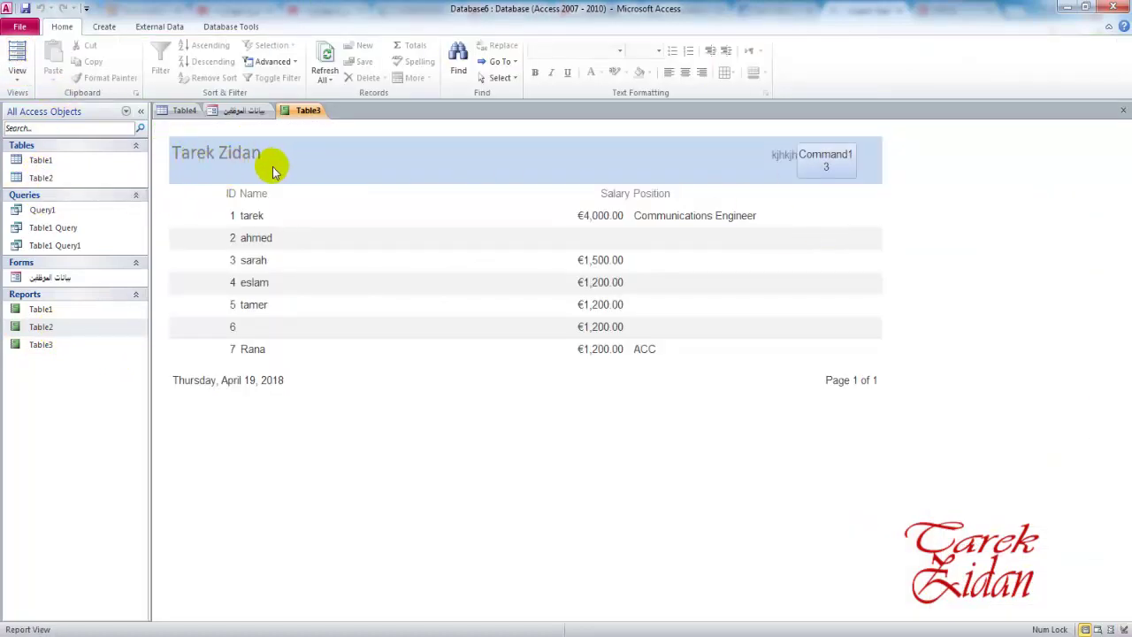
left_click(920, 282)
left_click(834, 156)
left_click(912, 372)
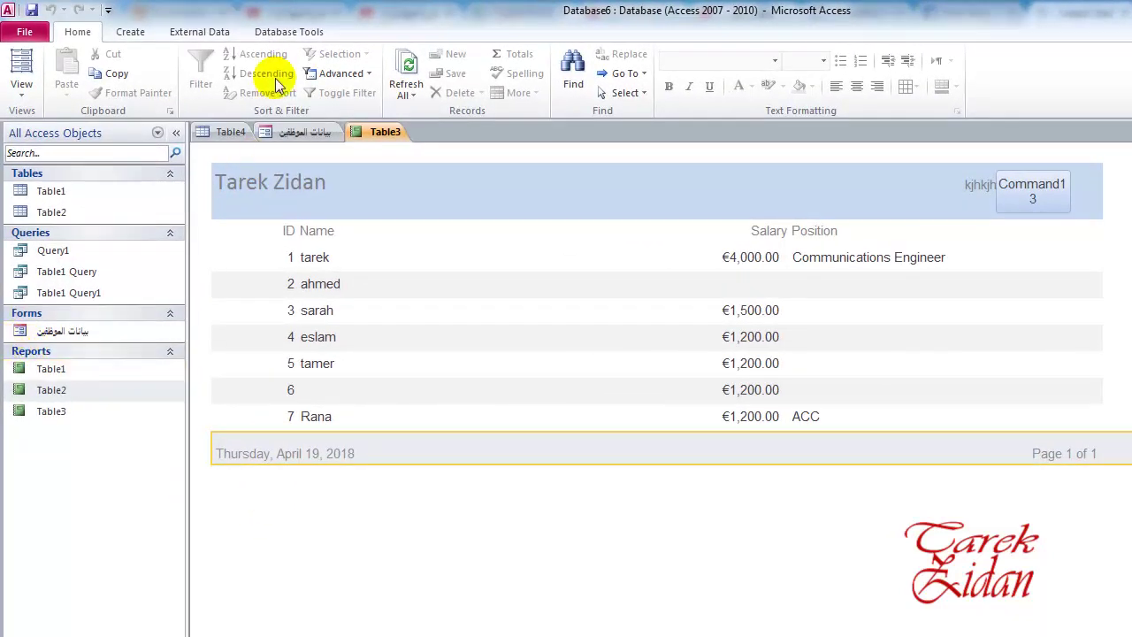
left_click(125, 35)
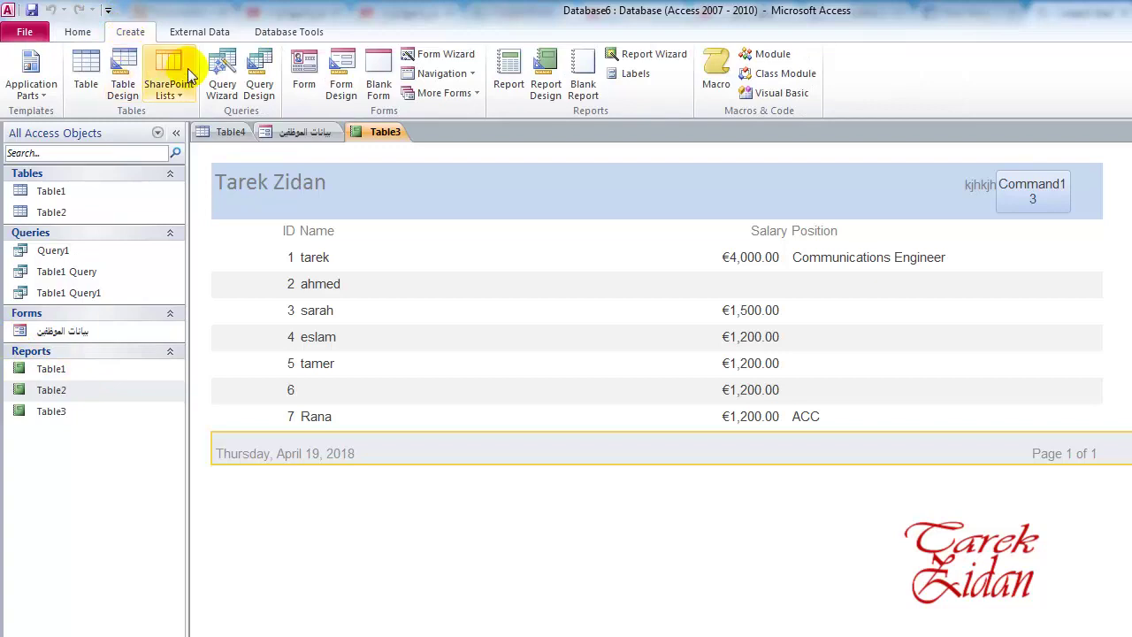
double_click(75, 391)
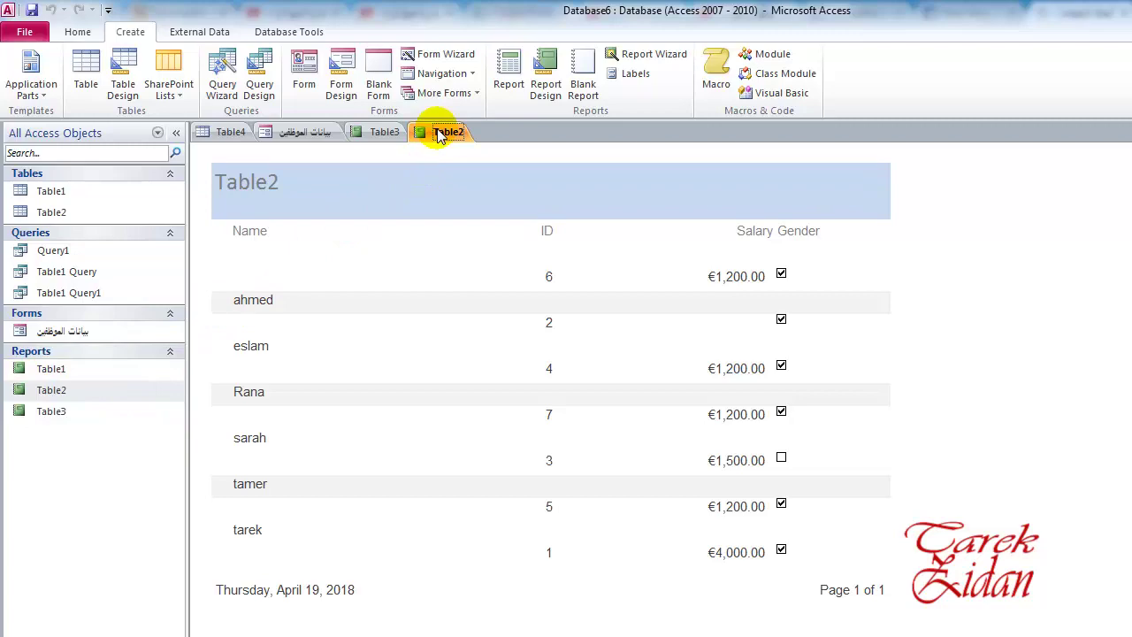
left_click(390, 130)
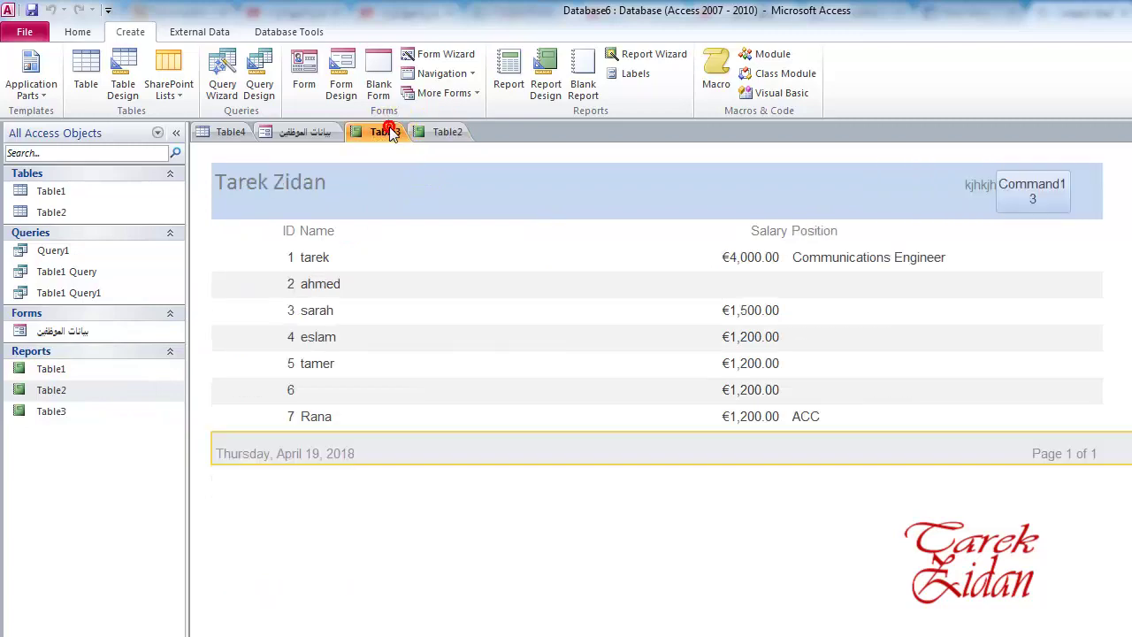
left_click(442, 132)
- Switch the Table2 report to Layout View
left_click(25, 78)
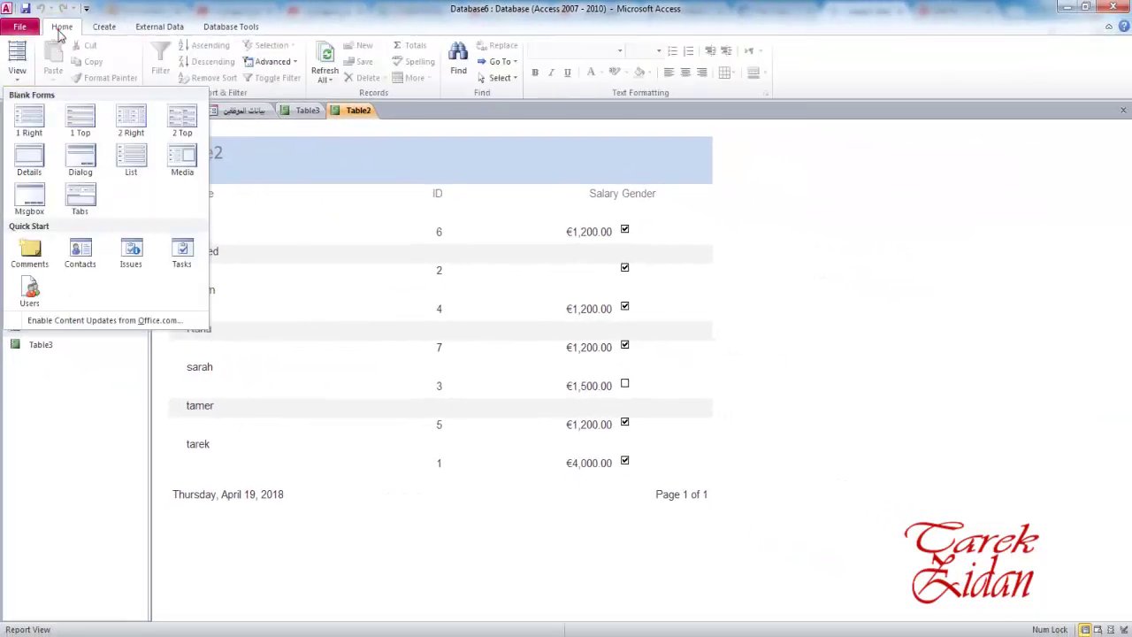
left_click(62, 27)
left_click(18, 78)
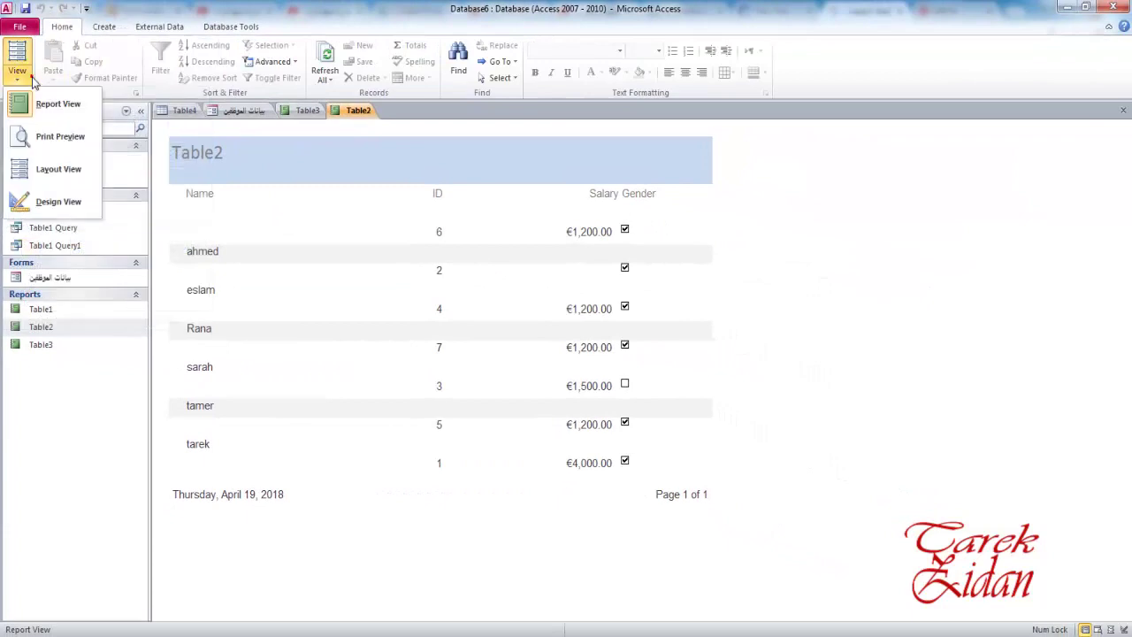
left_click(54, 169)
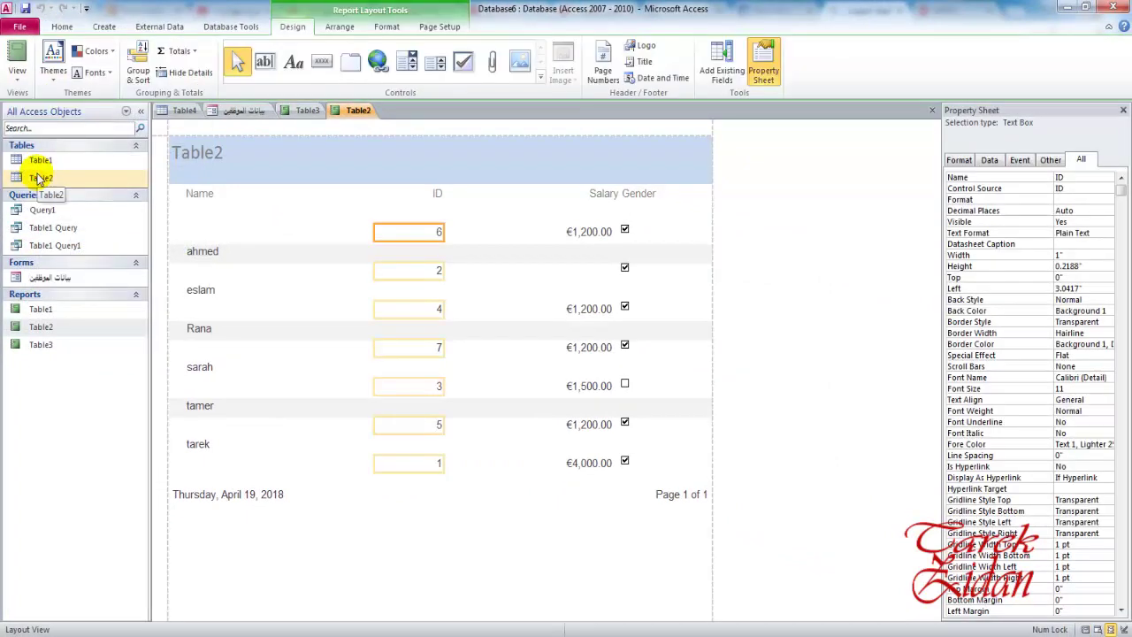
- Look through the Report Layout Tools tabs, ending on the External Data commands
left_click(439, 27)
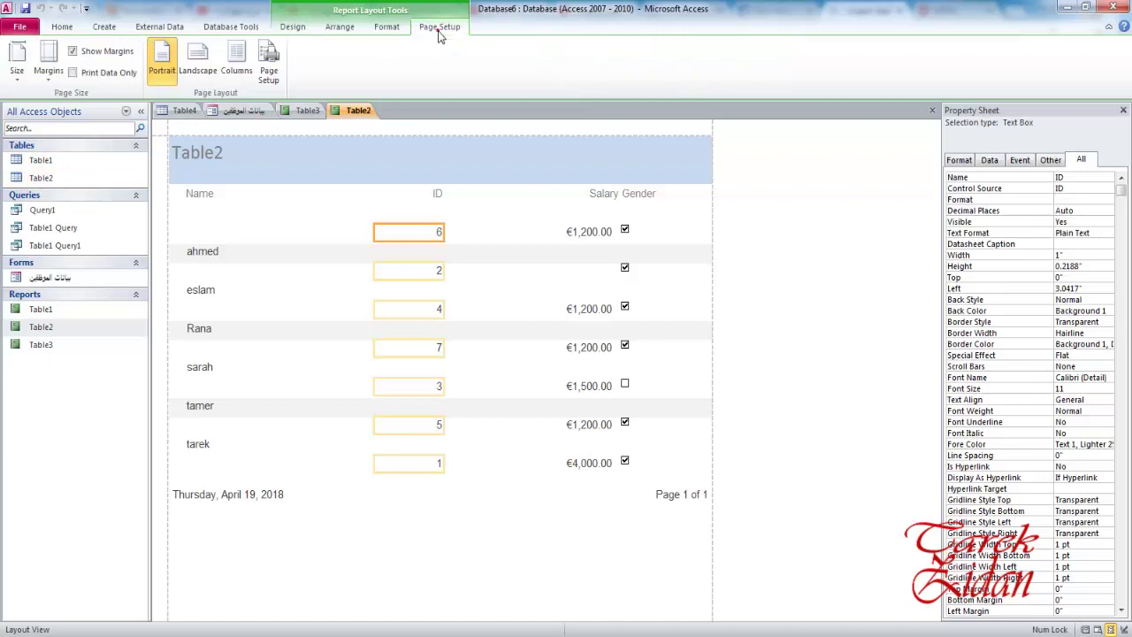
left_click(387, 28)
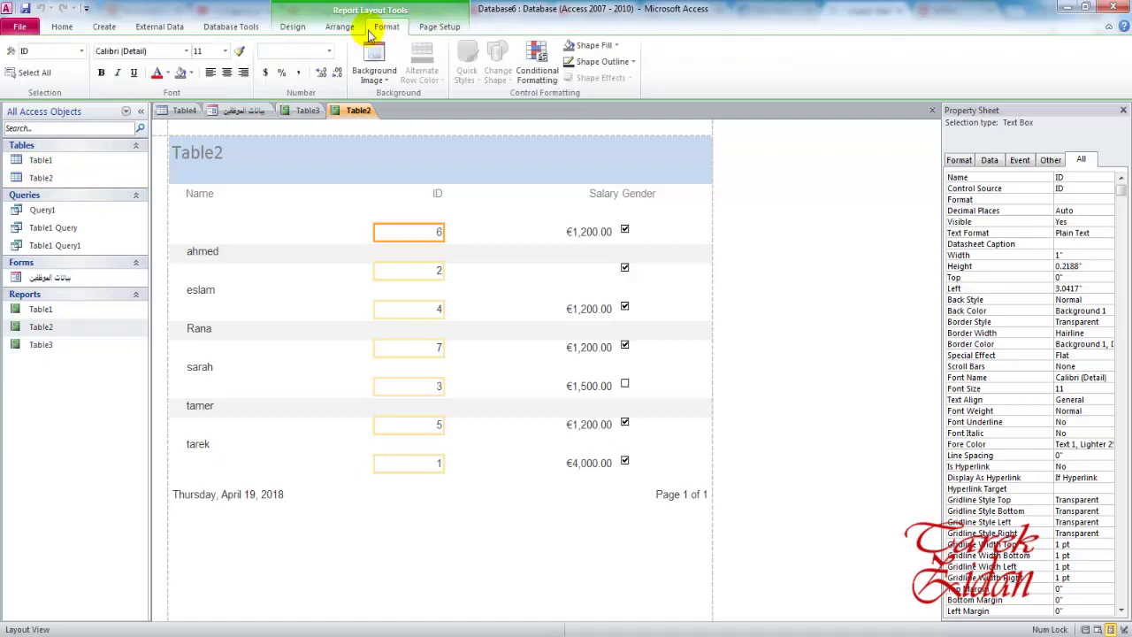
left_click(346, 27)
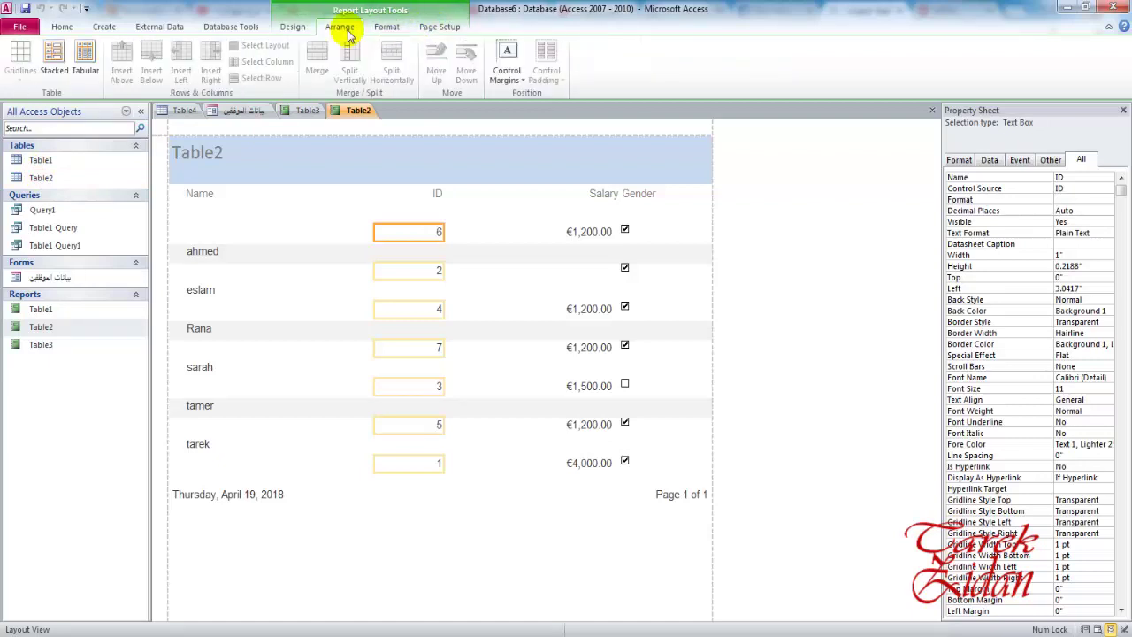
left_click(299, 27)
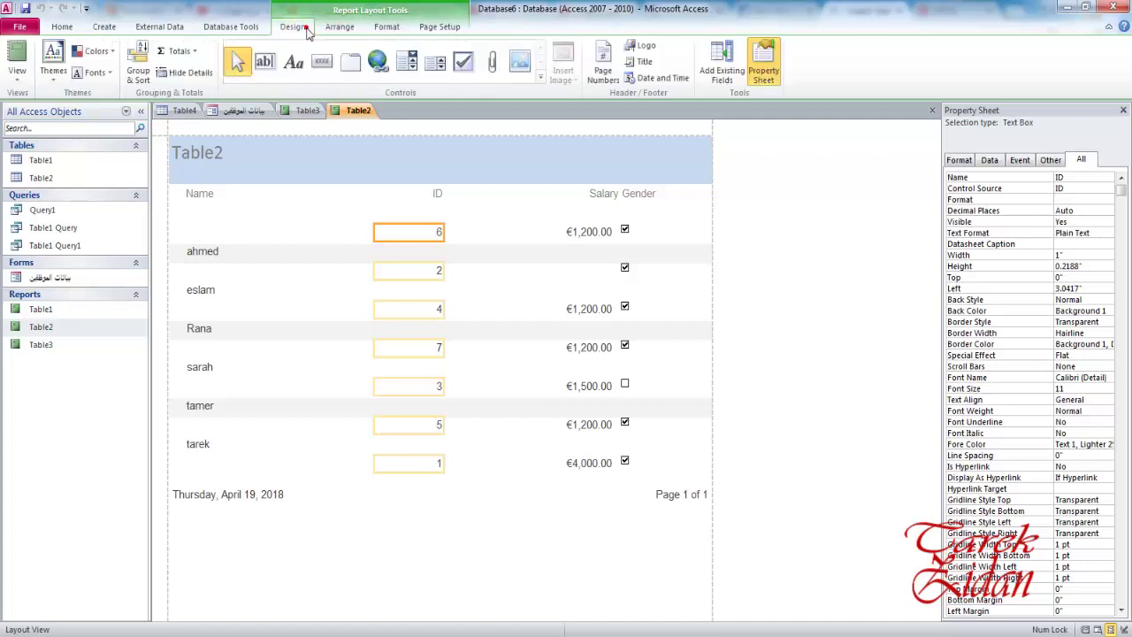
left_click(232, 26)
left_click(164, 27)
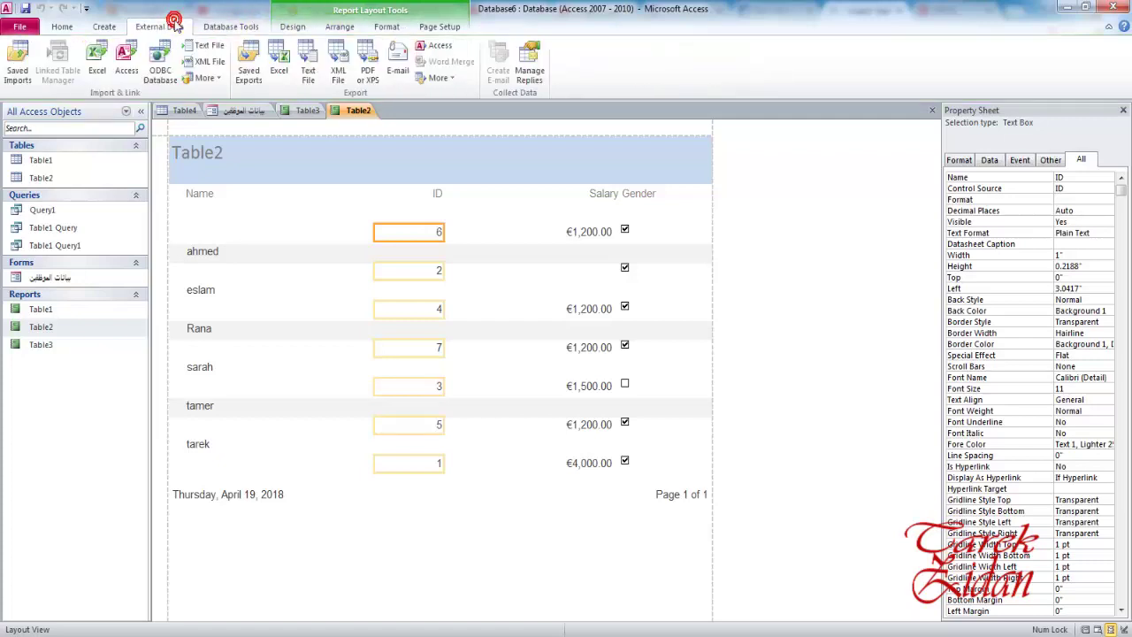
left_click(100, 27)
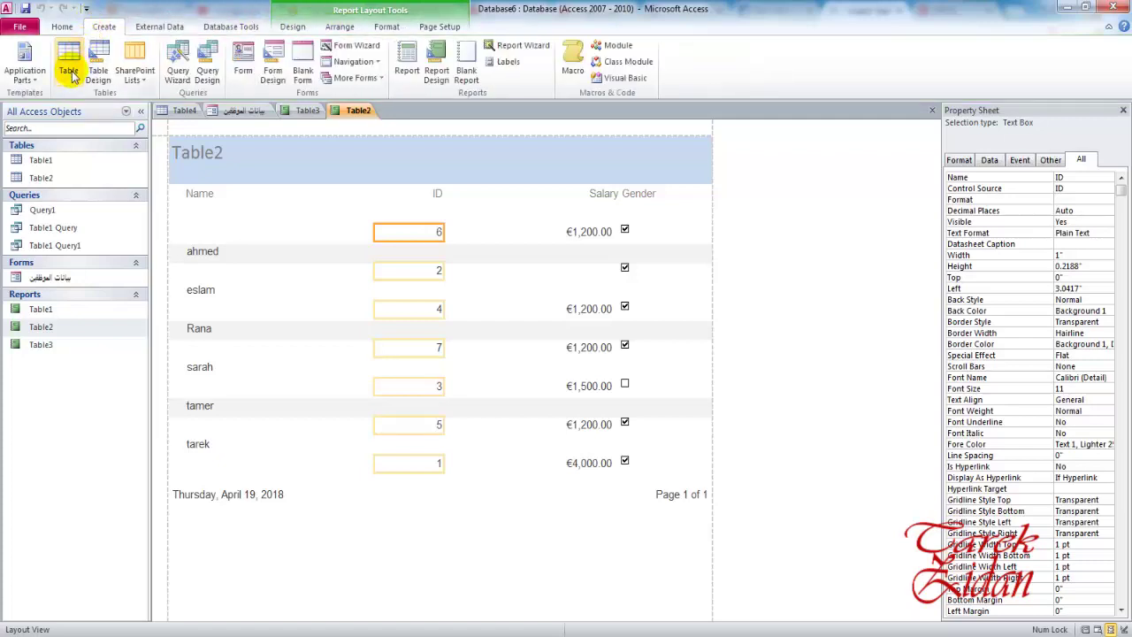
left_click(148, 29)
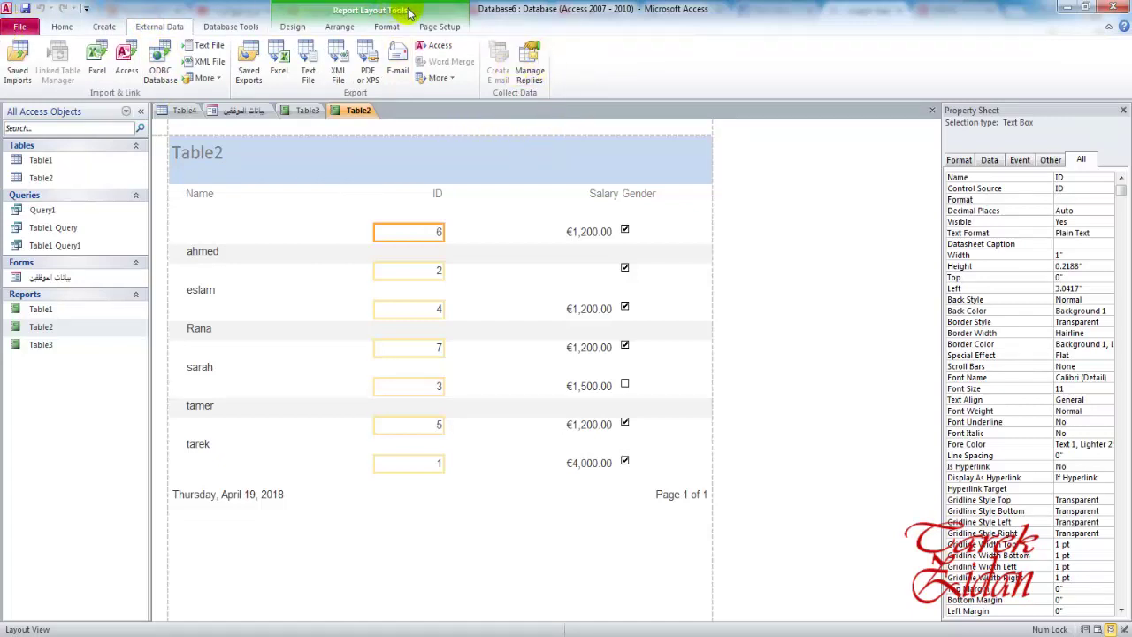
- Select Table1 and Table2 in the object list, then clear the selection
left_click(41, 160)
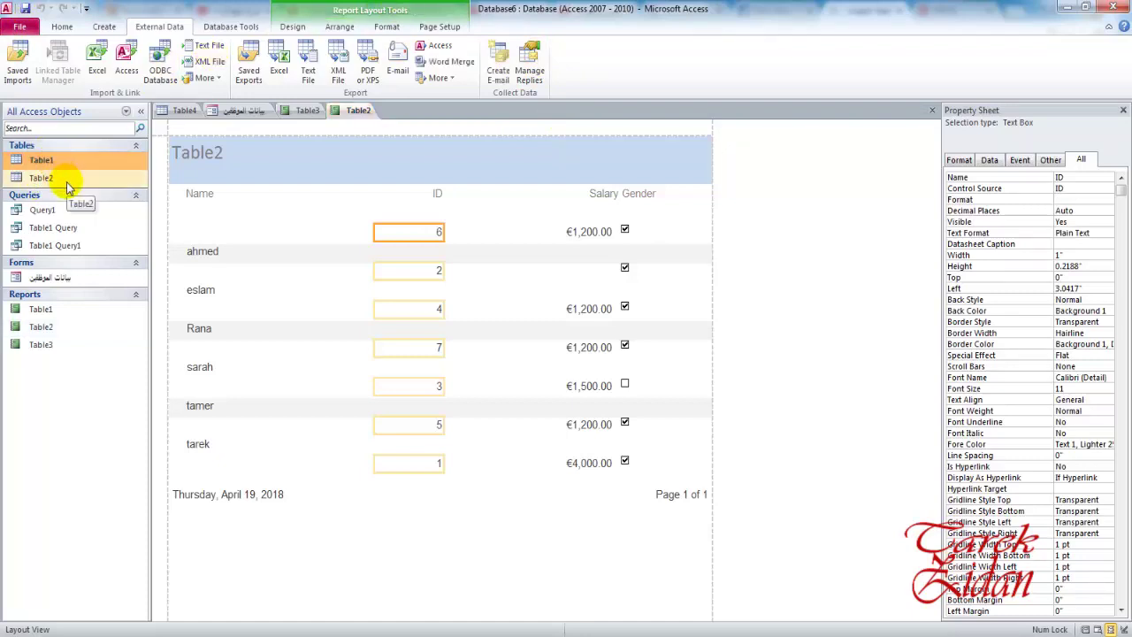
left_click(67, 180)
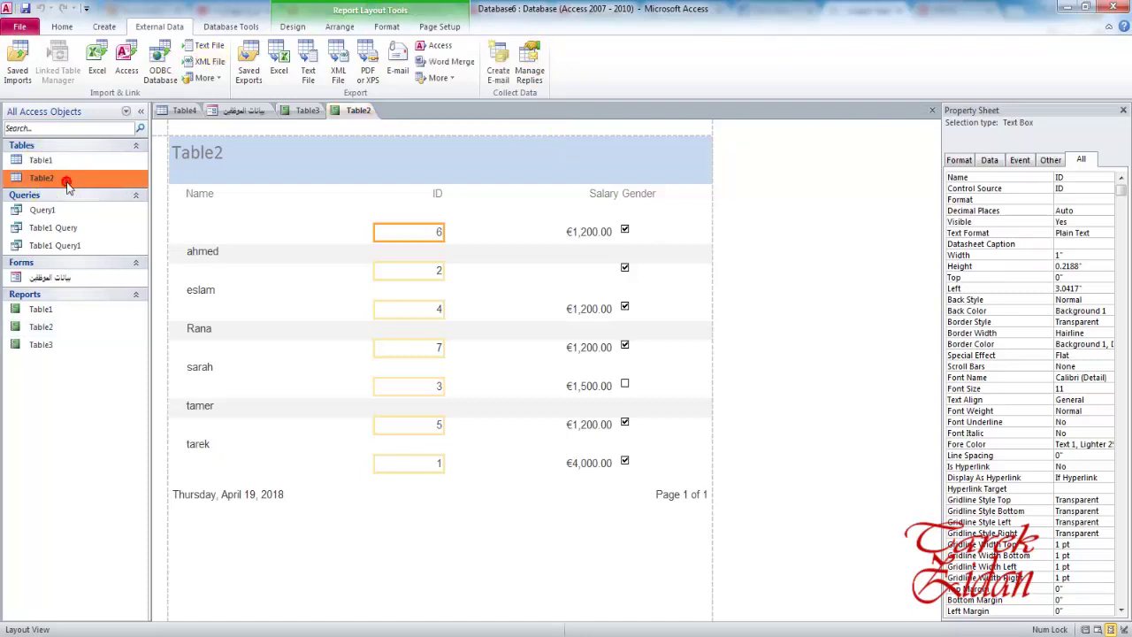
left_click(233, 205)
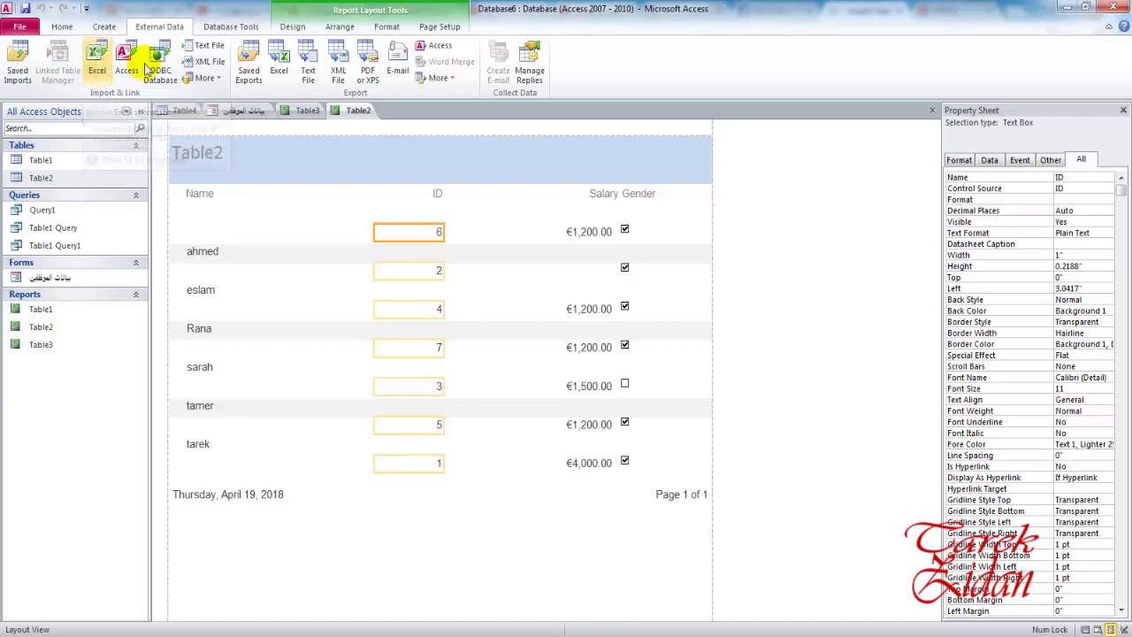
- Begin an Excel export of the Table2 report, then cancel it
left_click(279, 61)
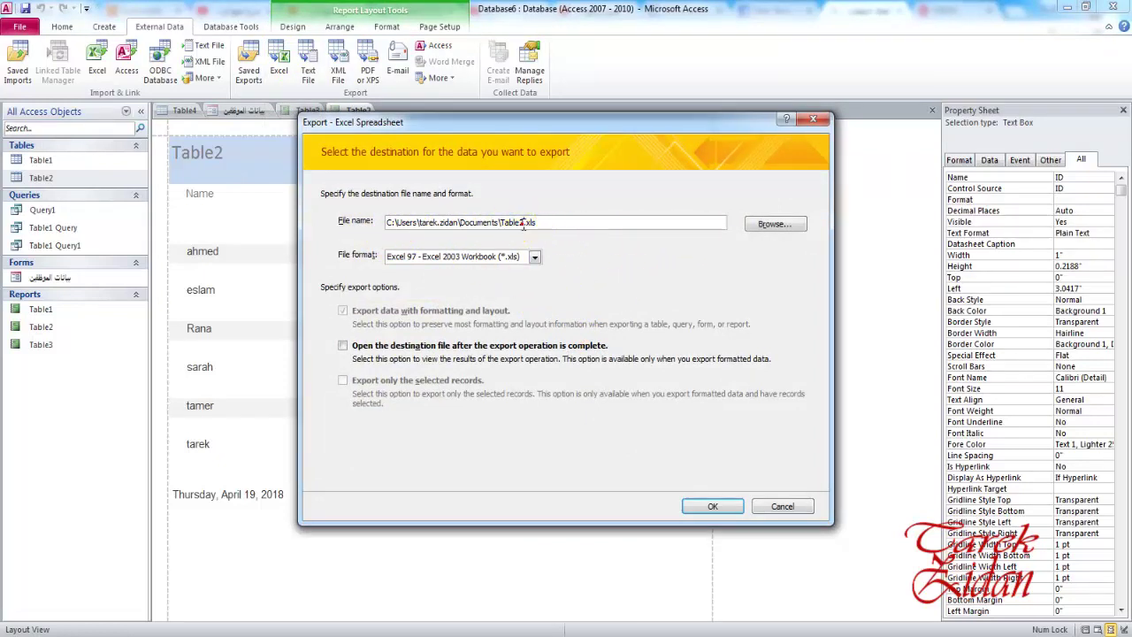
double_click(513, 223)
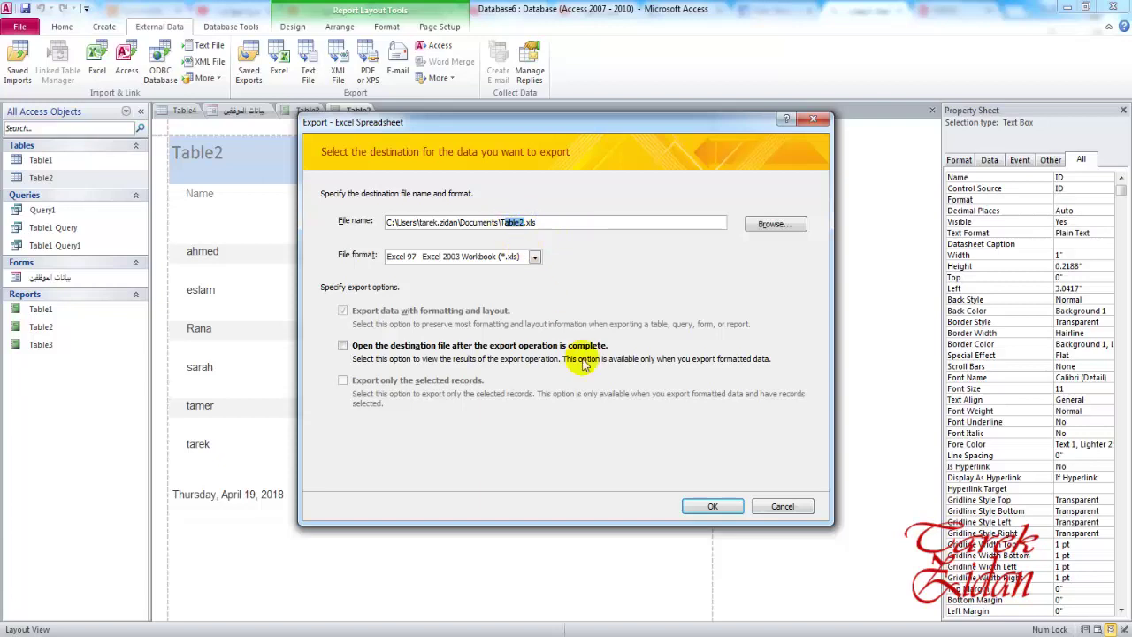
left_click(766, 506)
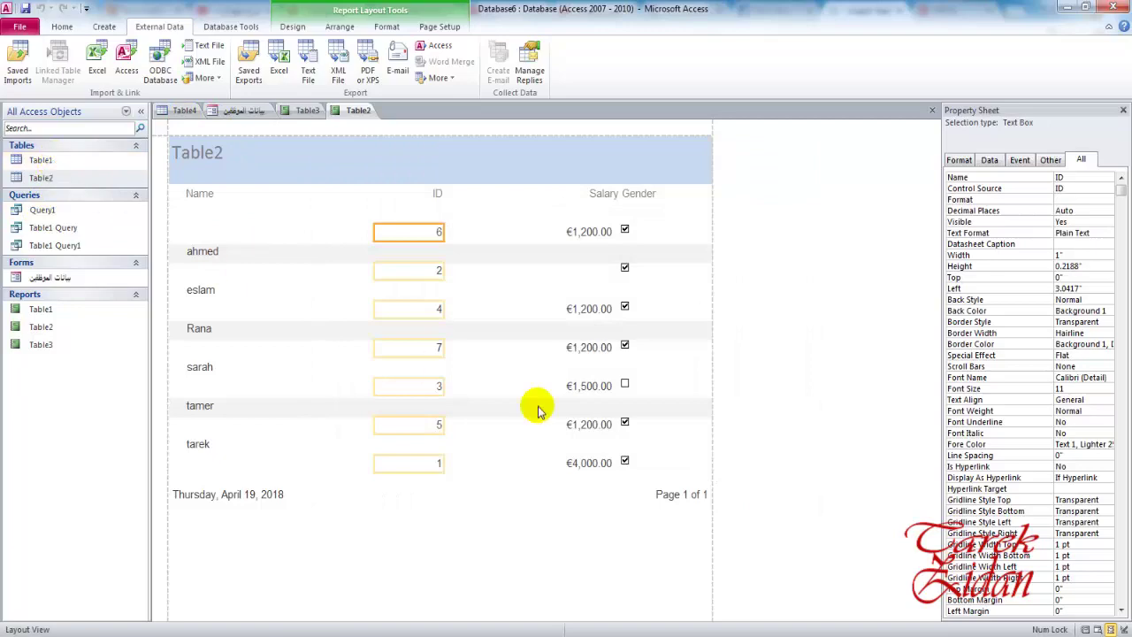
- Export the report as Excel 97-2003 workbook 'Table2 report.xls'
left_click(288, 76)
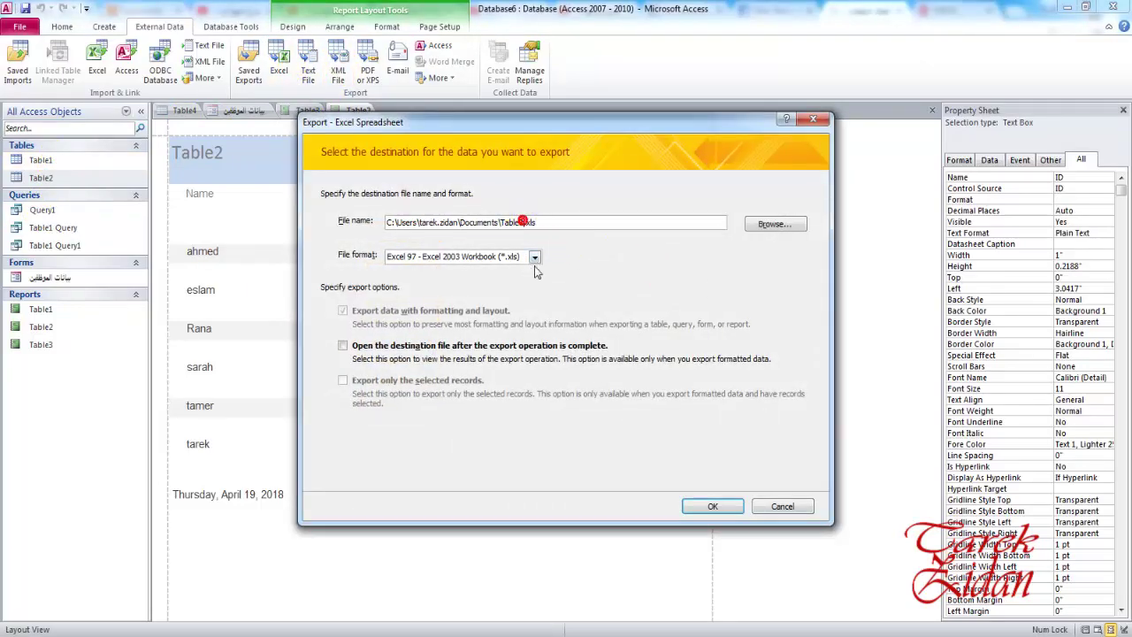
type("re")
key("BackSpace")
key("BackSpace")
type("report")
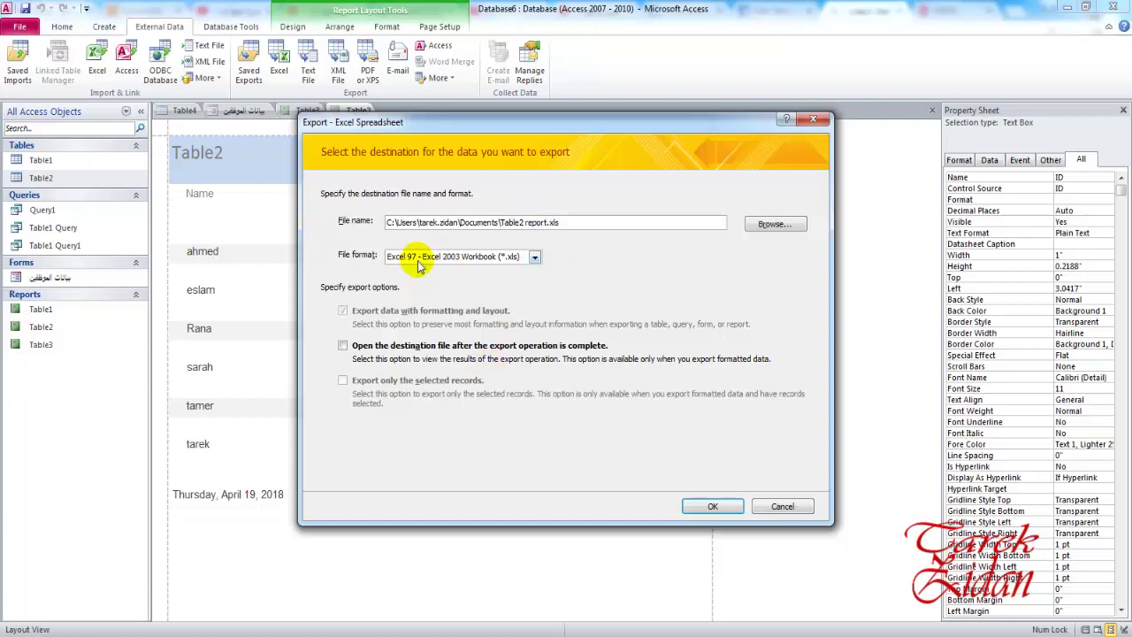
left_click(504, 258)
left_click(509, 259)
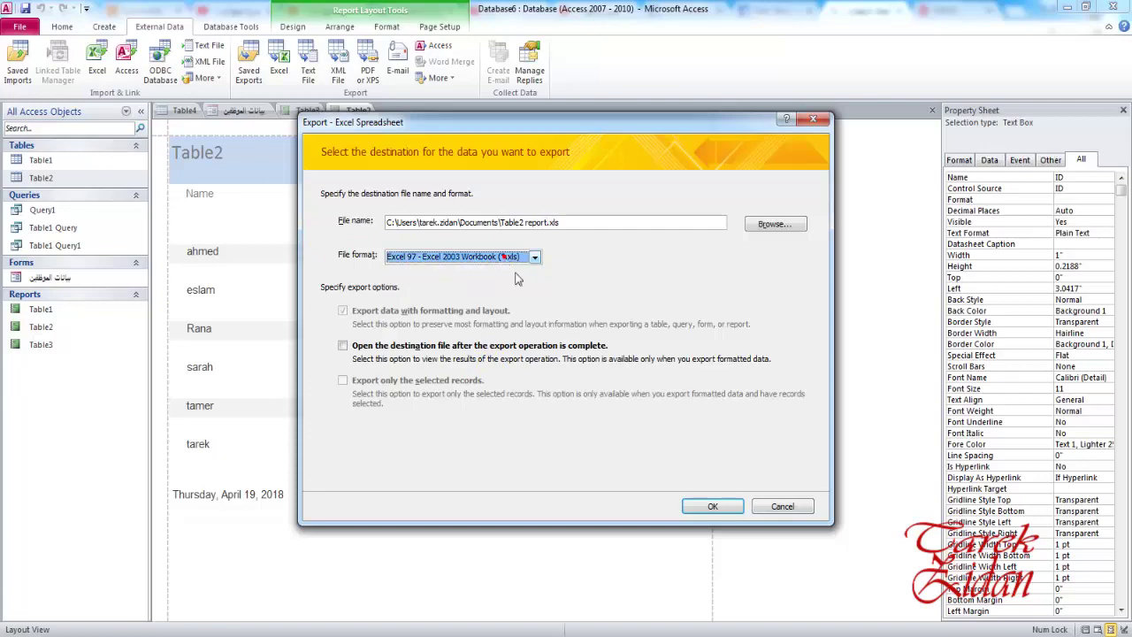
left_click(713, 506)
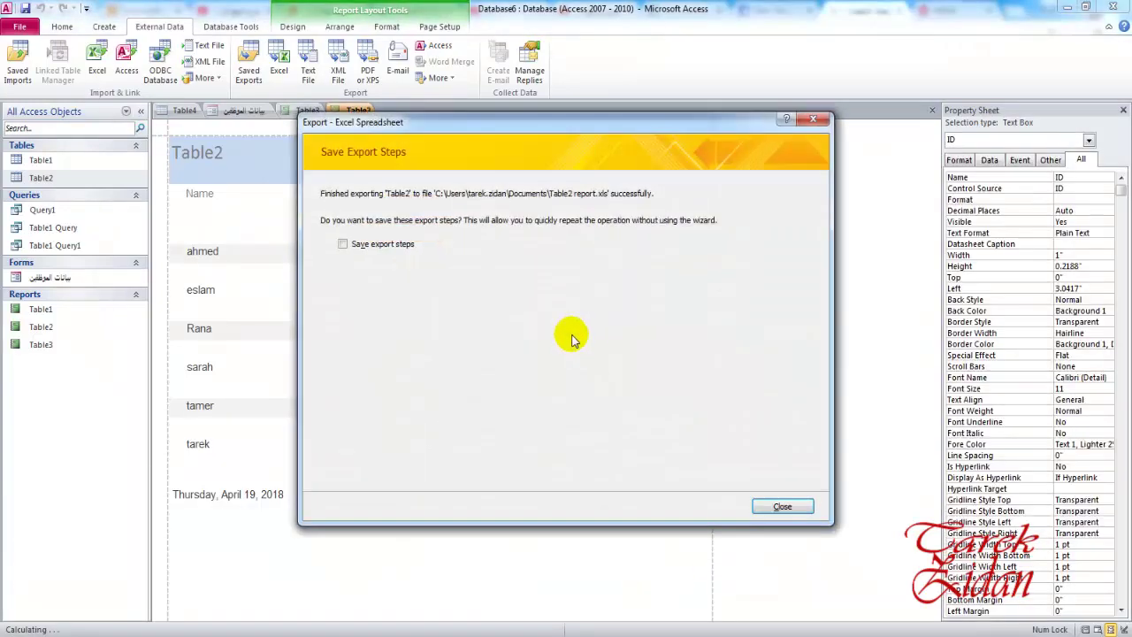
left_click(778, 495)
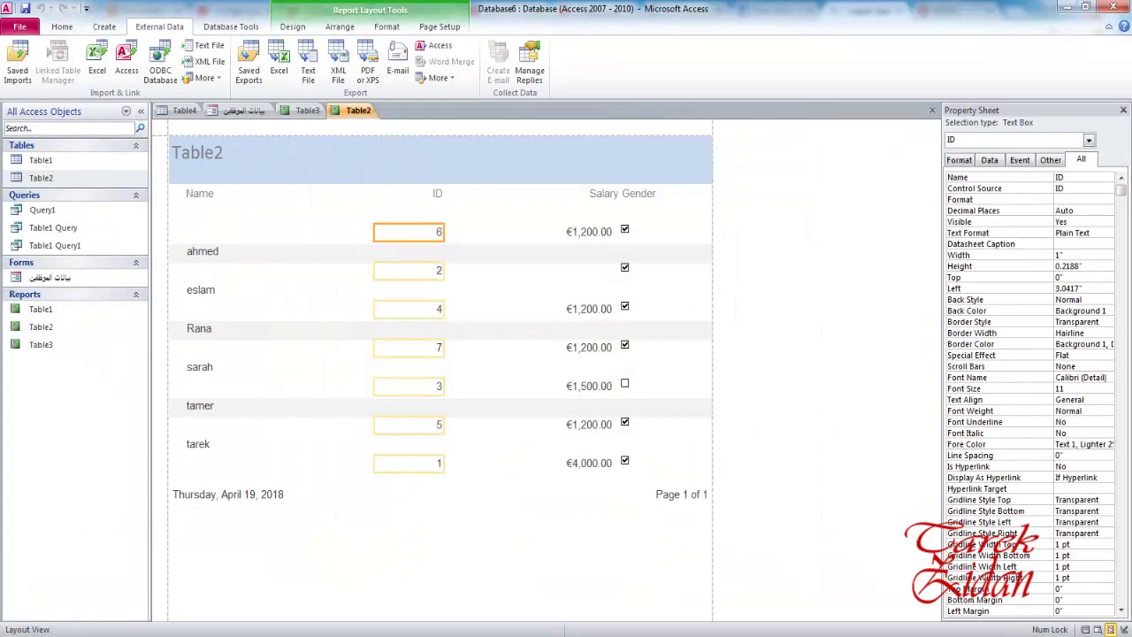
- Open Table2 report.xls from the Documents library
key("super")
left_click(228, 278)
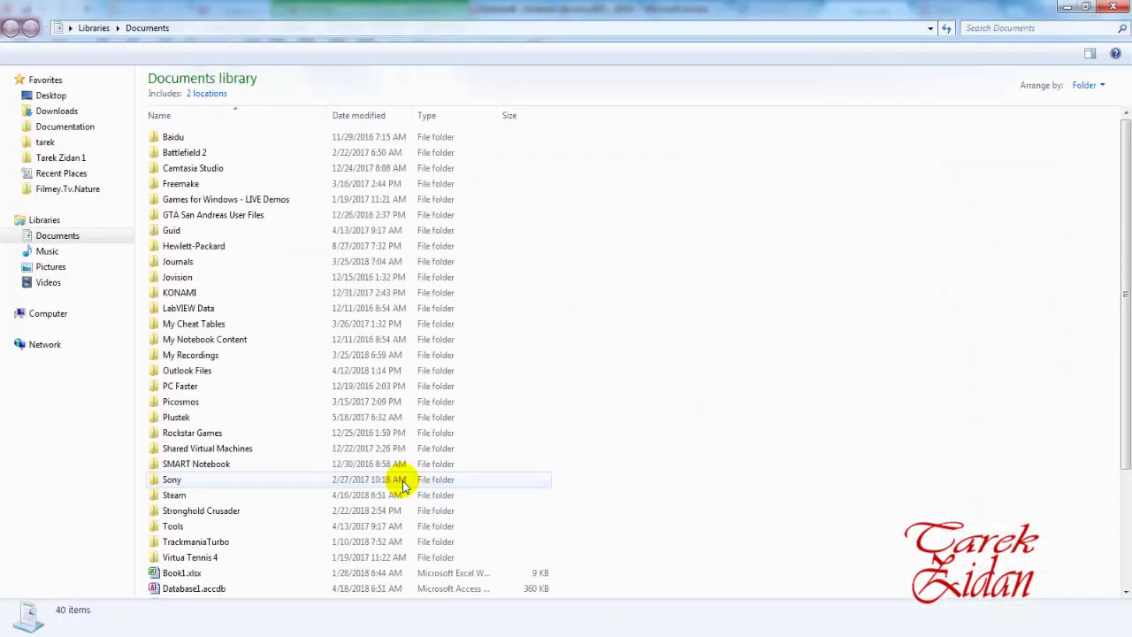
scroll(389, 487, "down", 4)
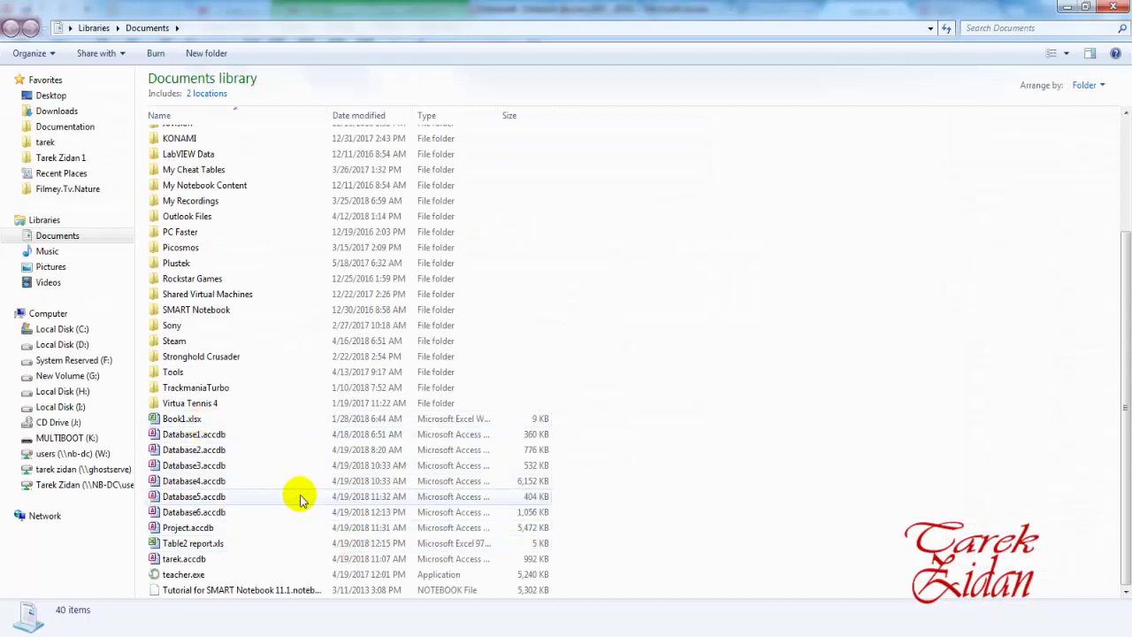
left_click(183, 543)
left_click(183, 543)
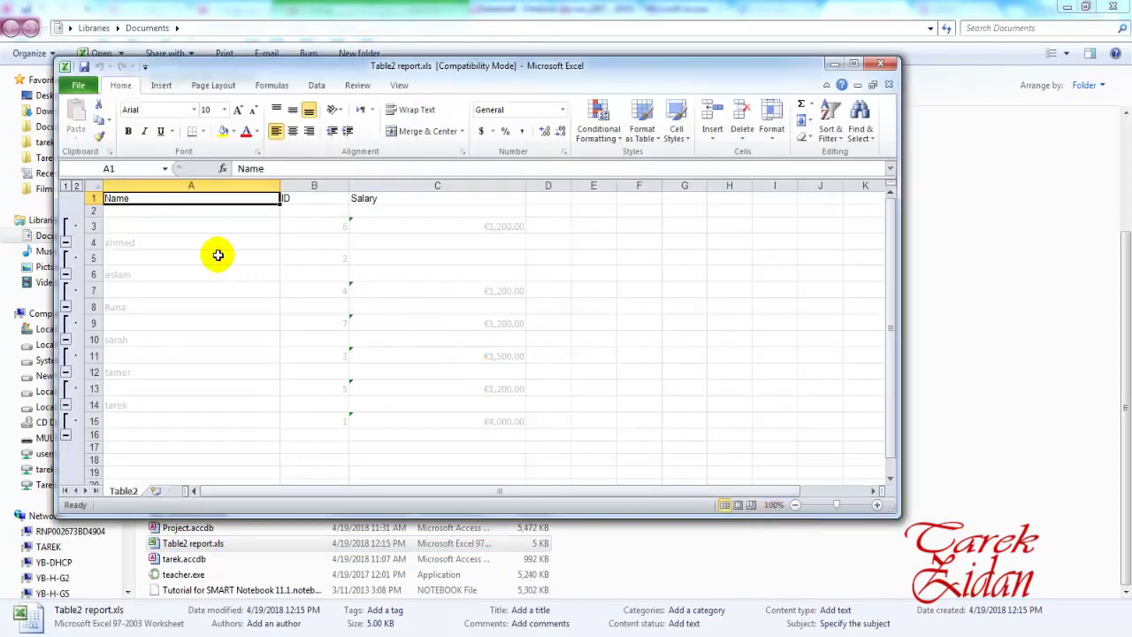
- Check the name in A4 and the salaries in column C, then close Excel and return to Access
left_click(170, 242)
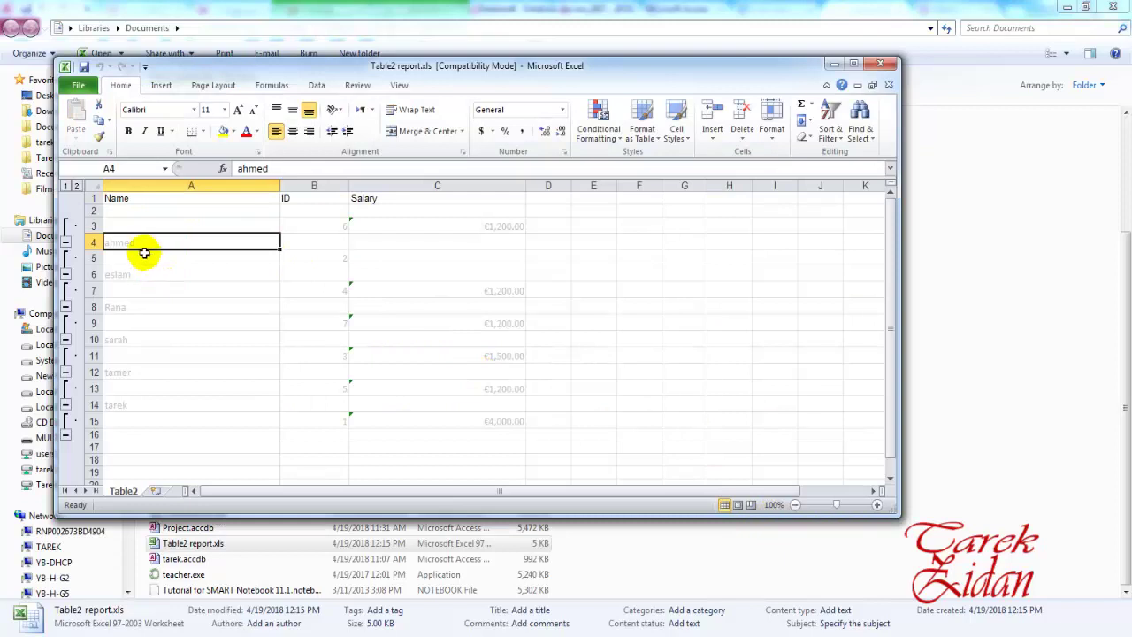
left_click(474, 227)
key("Down")
key("Down")
key("Down")
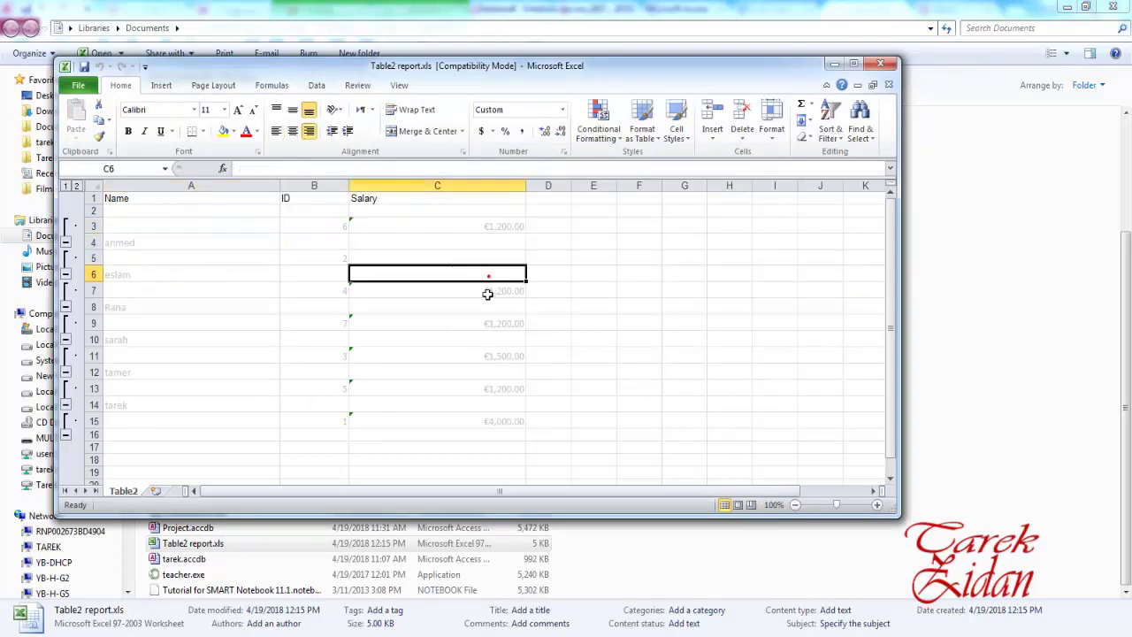
key("Down")
key("Down")
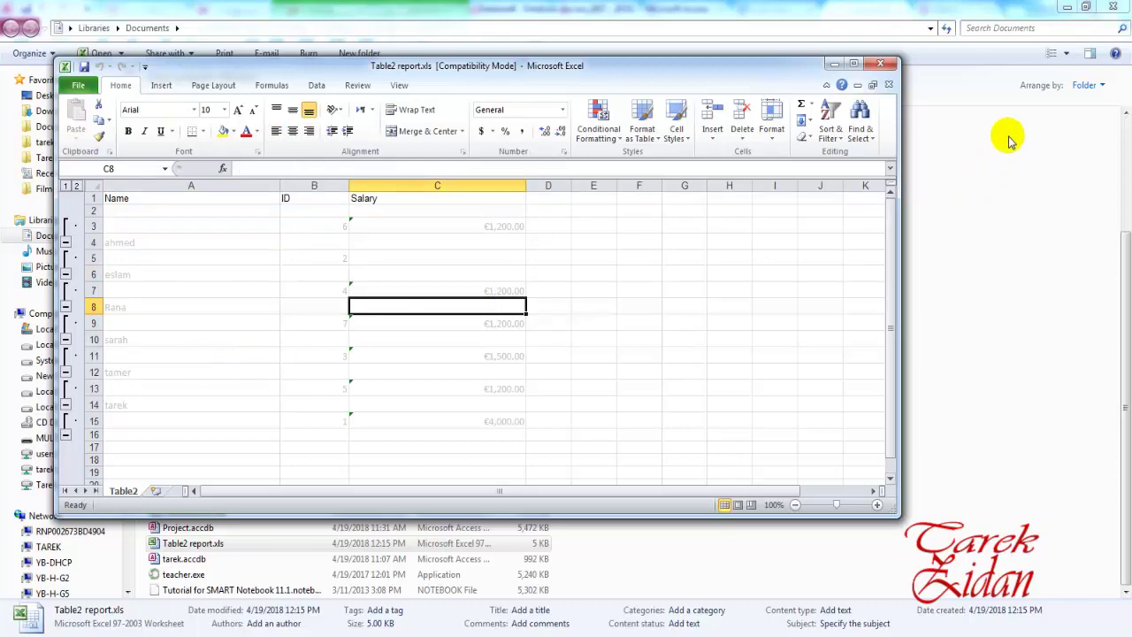
left_click(878, 62)
left_click(588, 634)
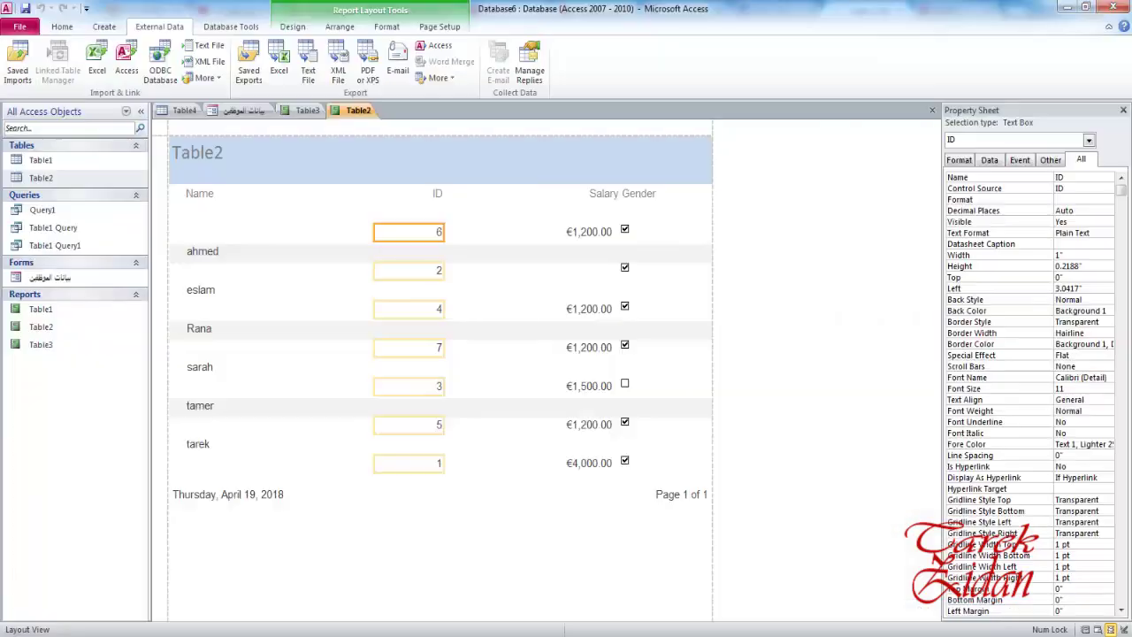